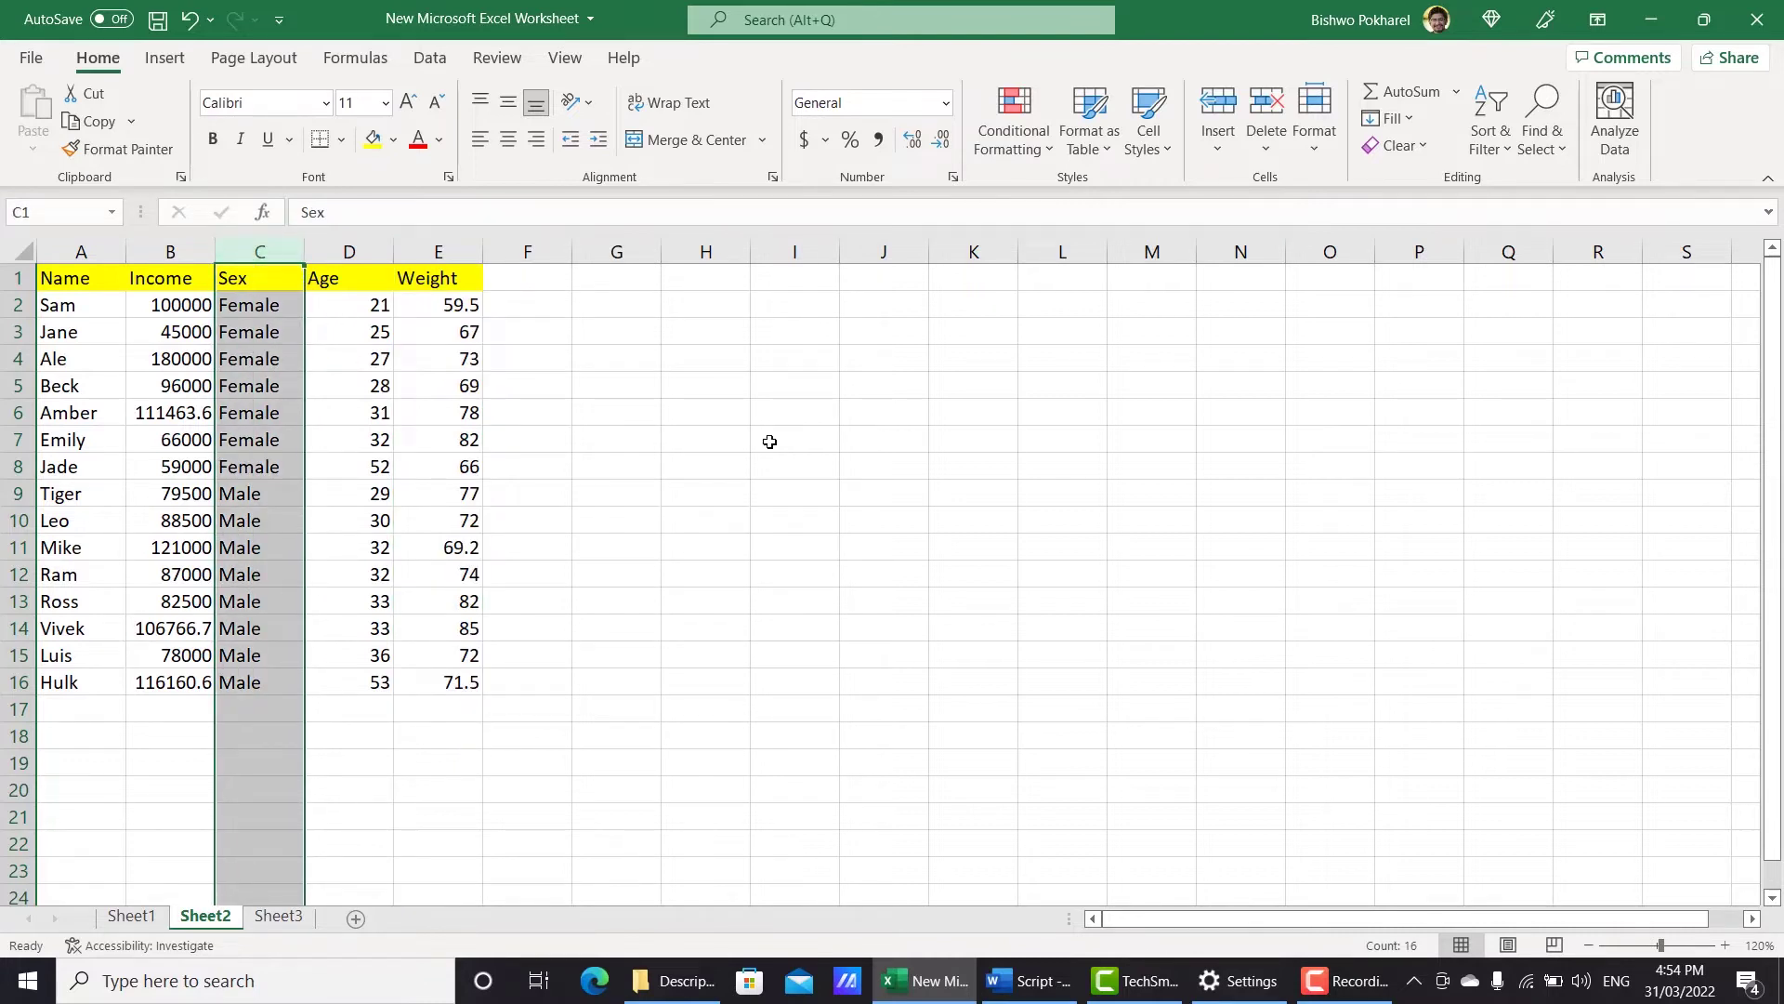
# Enter the heading "1. Distribution" in cell J2.
pyautogui.click(873, 305)
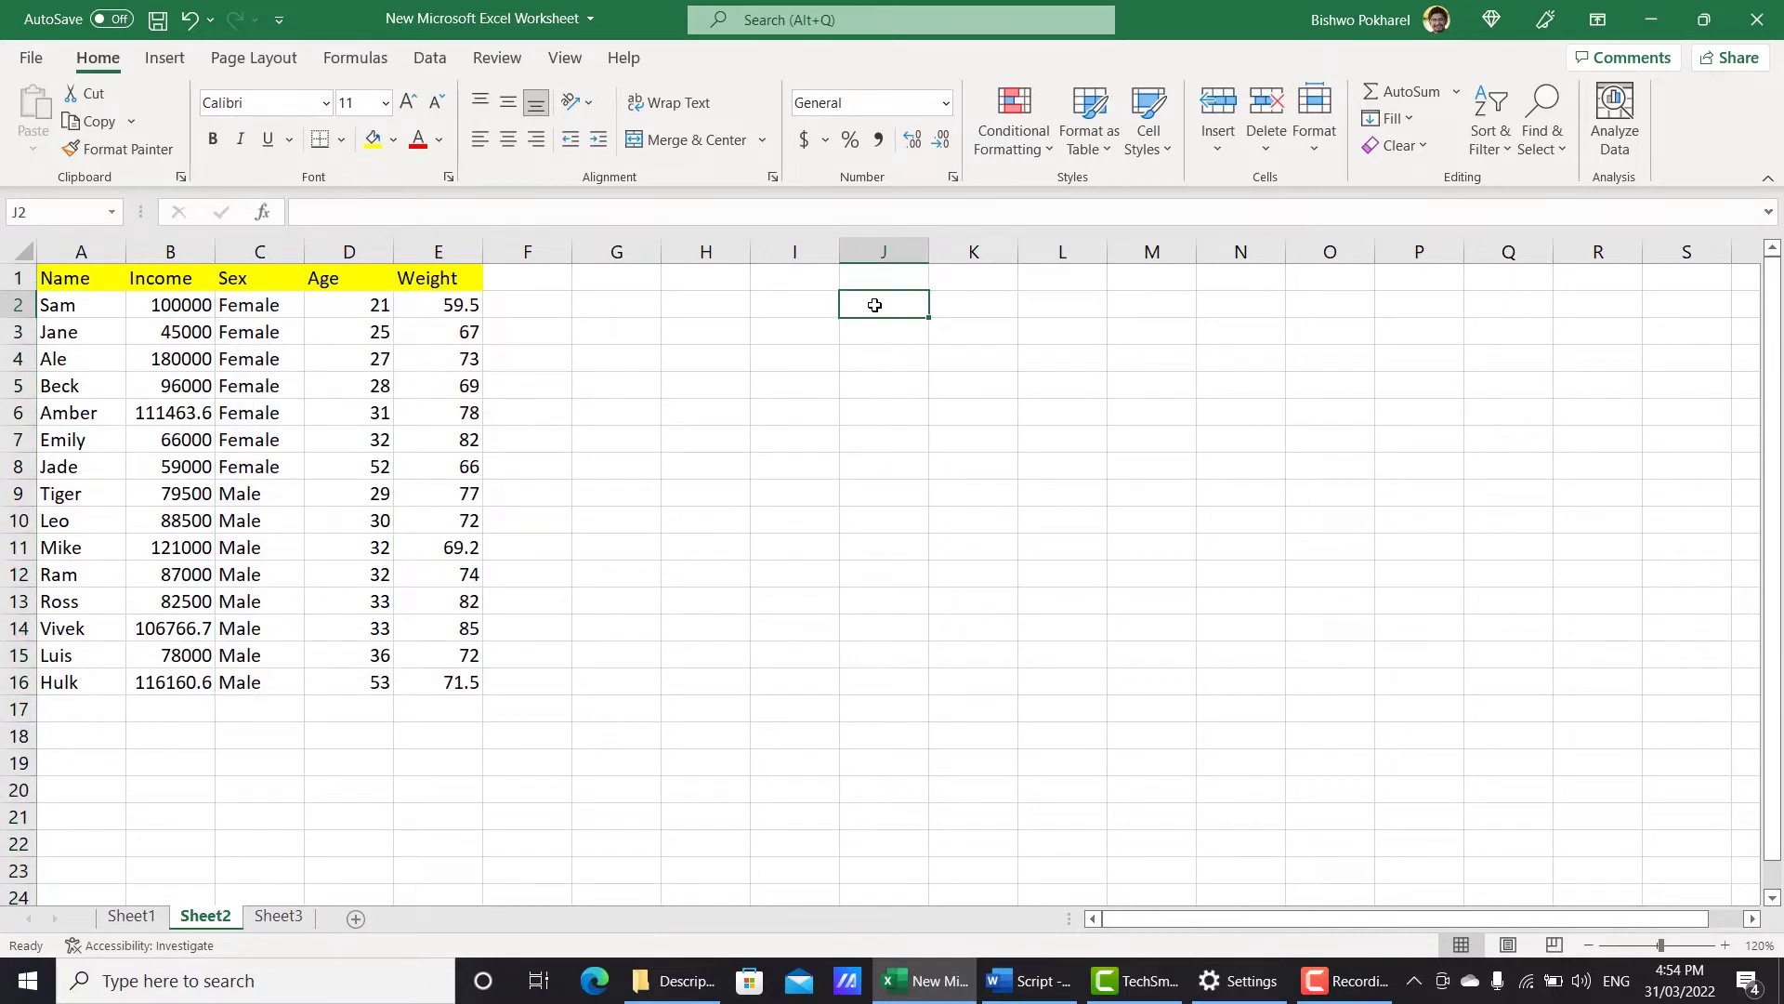
pyautogui.write('1')
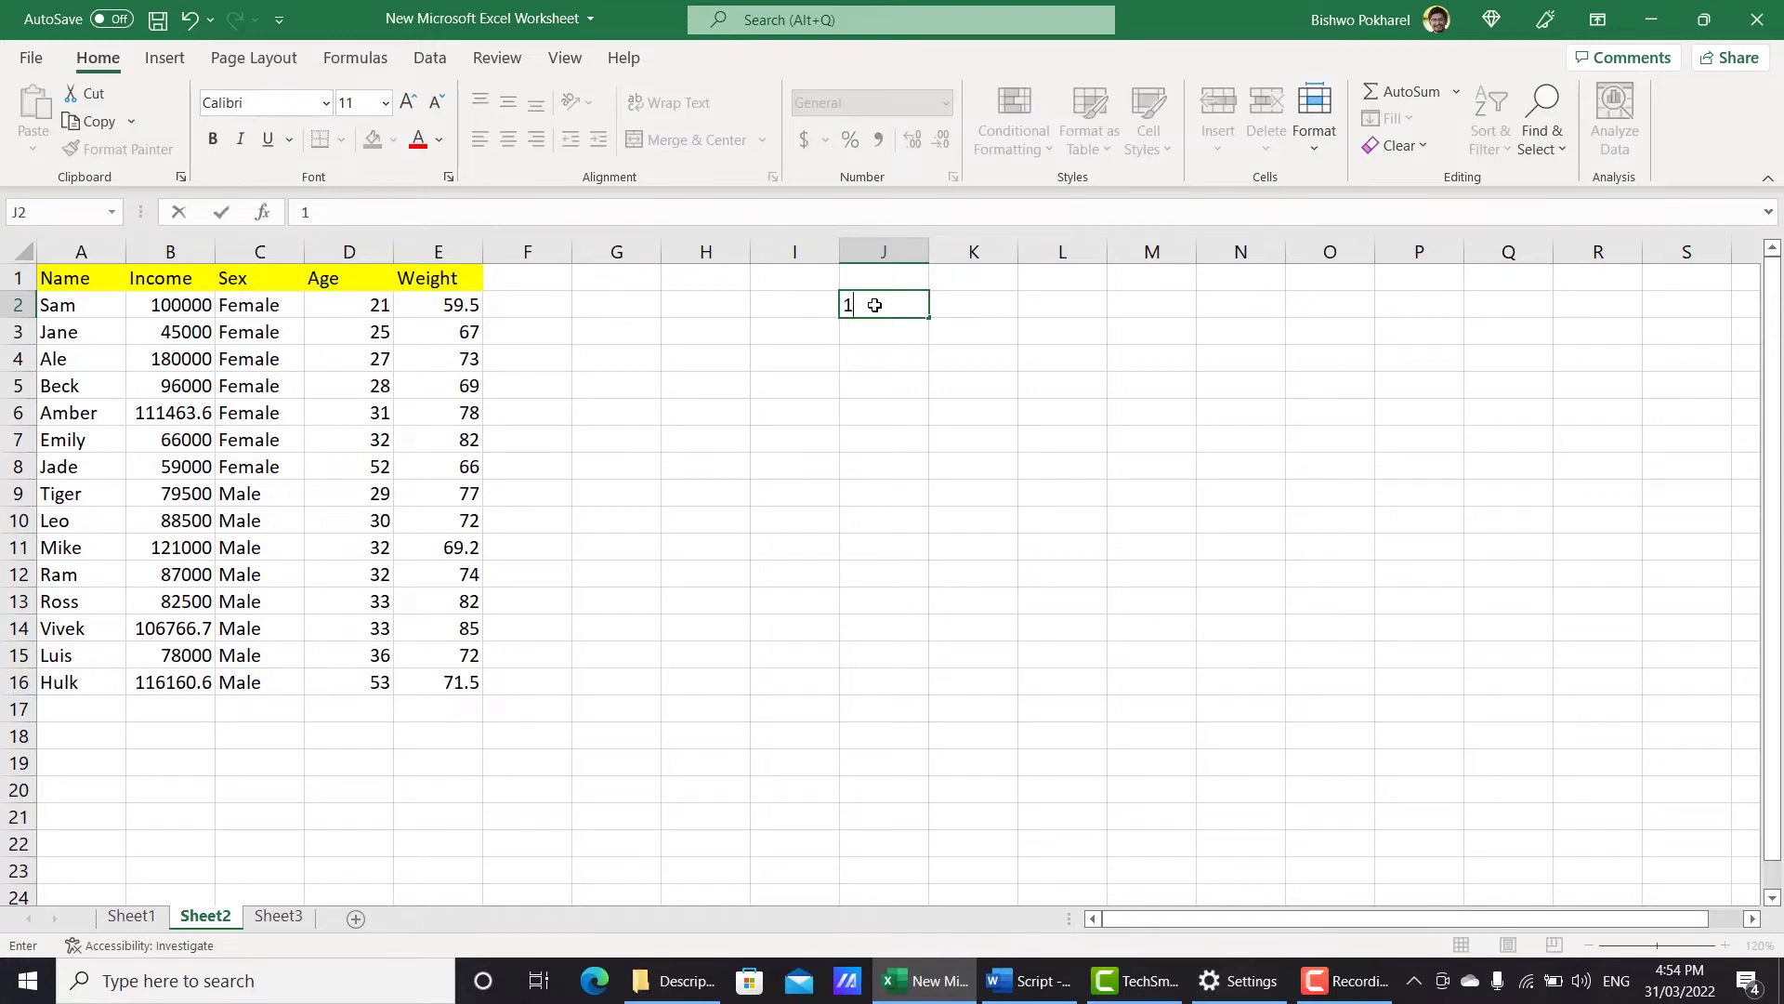
pyautogui.write('. Distribution')
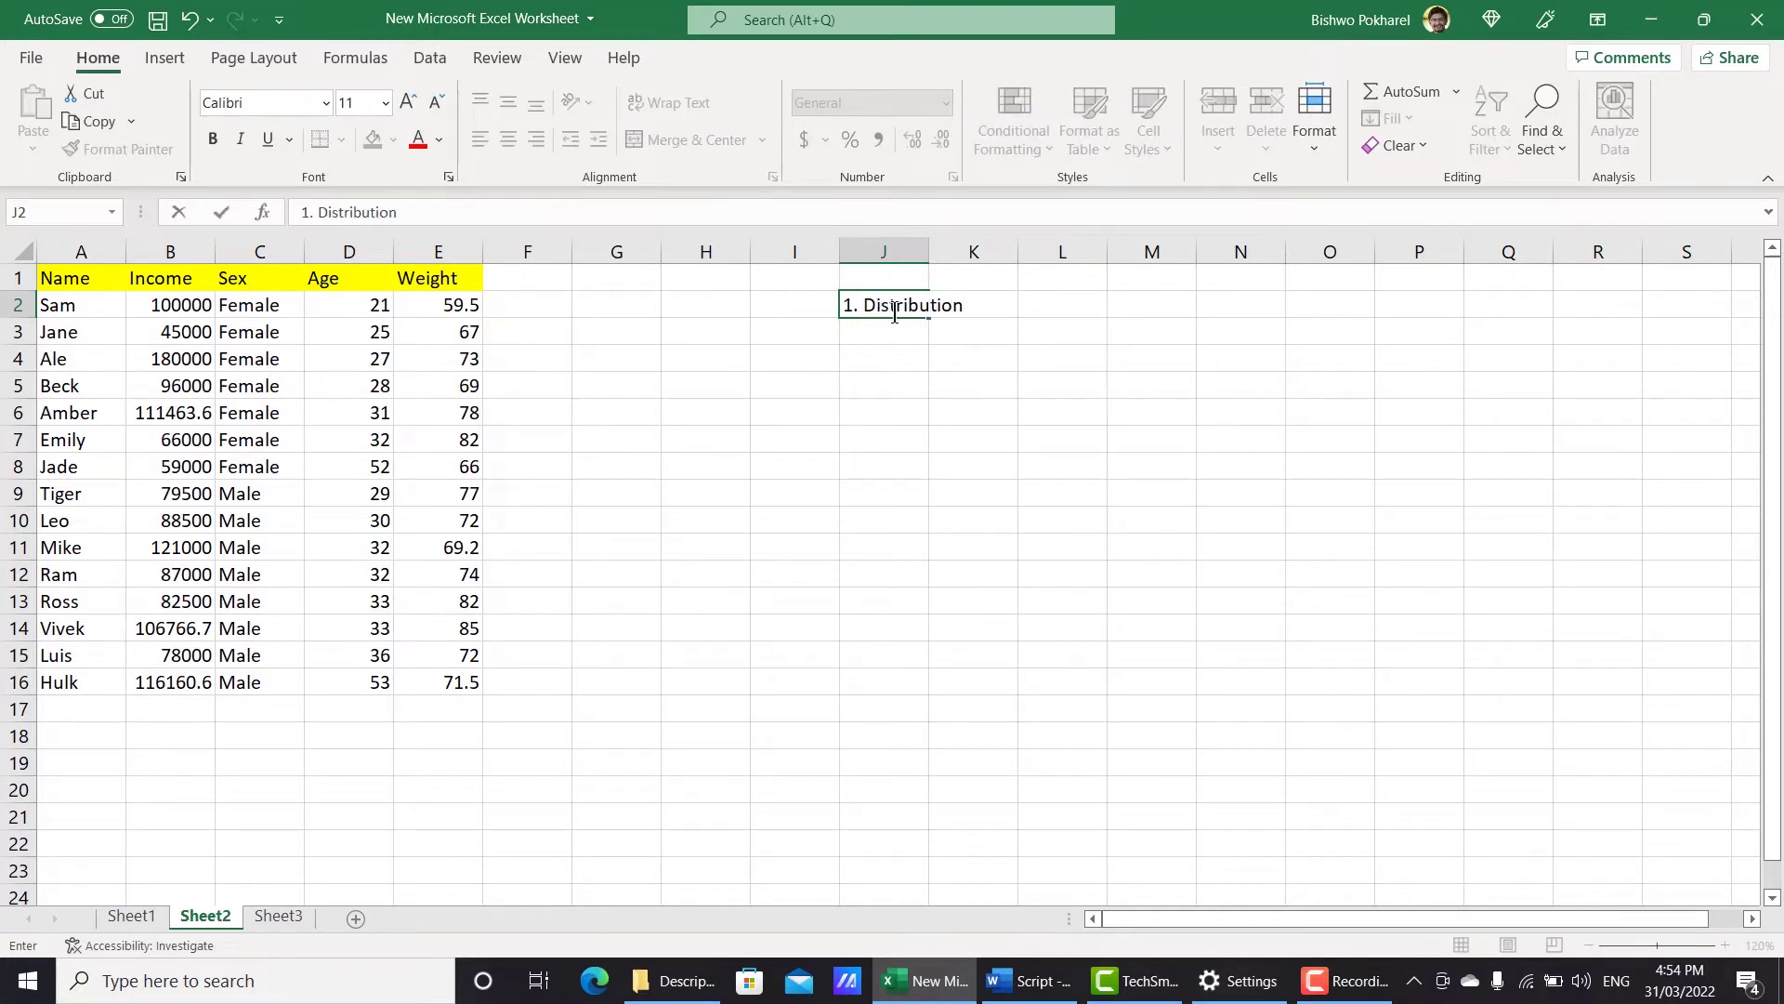
# List the chart types Pie chart, Bar graph, Line graph and Histogram across cells K3 to N3.
pyautogui.click(940, 340)
pyautogui.write('Pie chart')
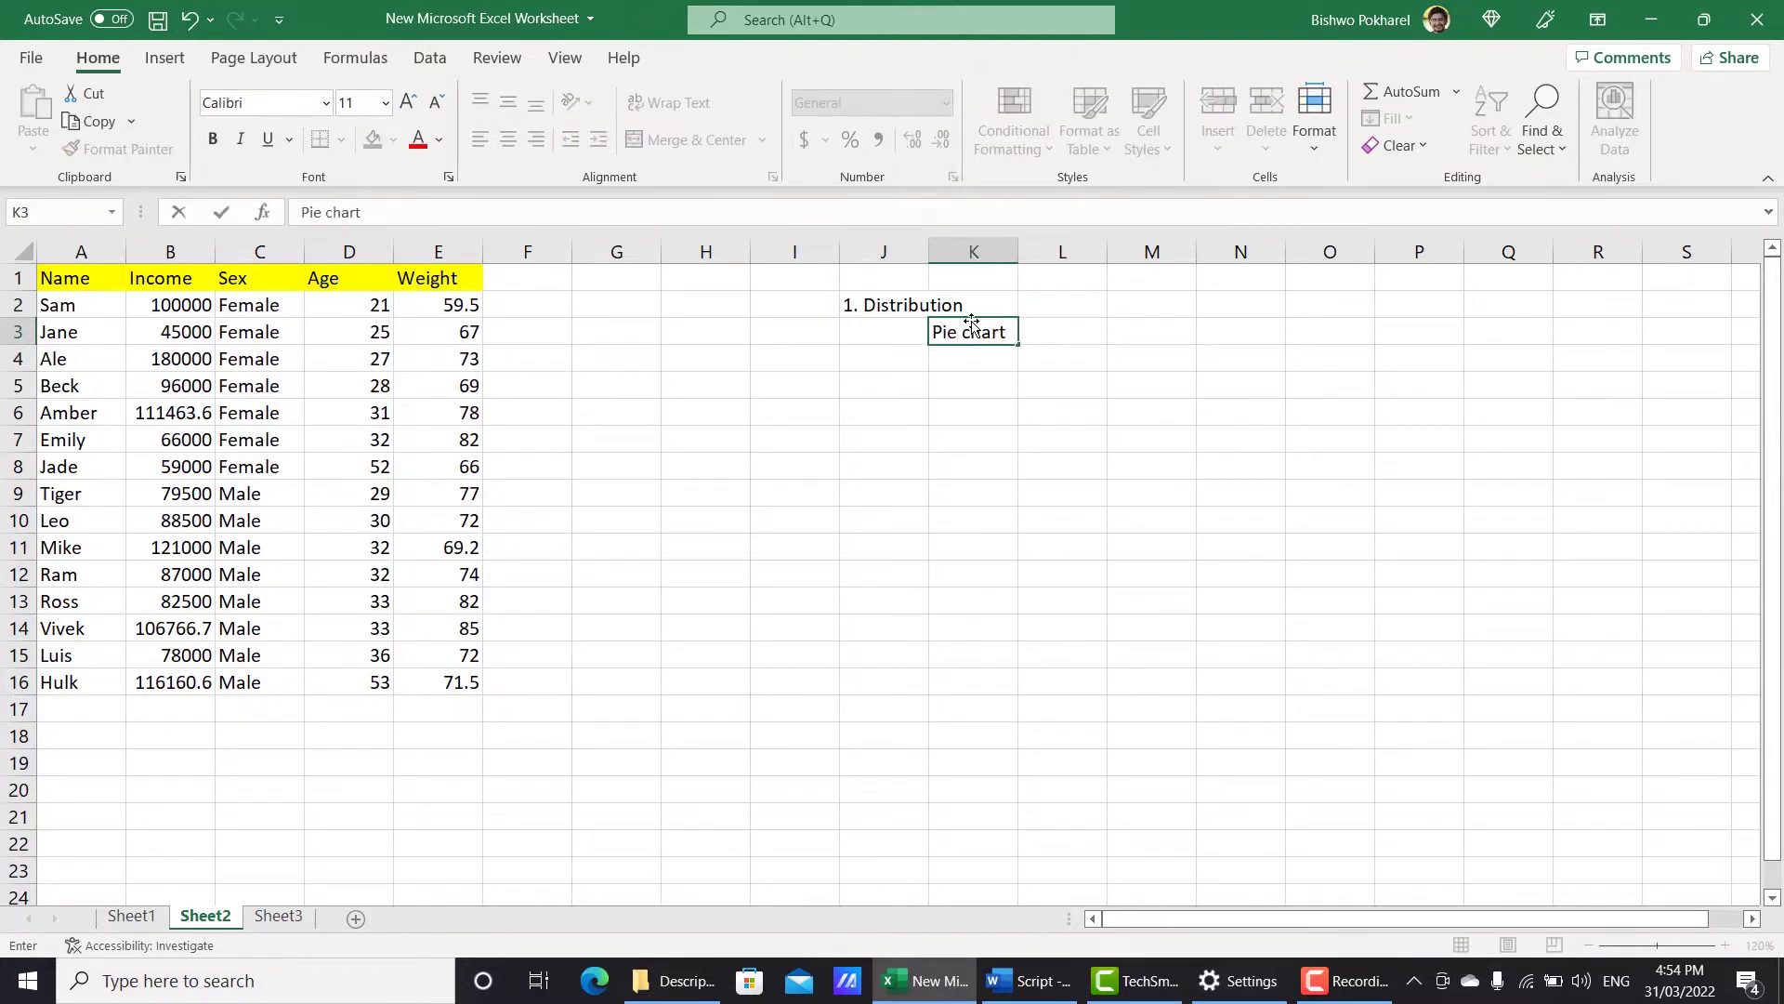
pyautogui.press('Tab')
pyautogui.write('Bar graph')
pyautogui.press('Tab')
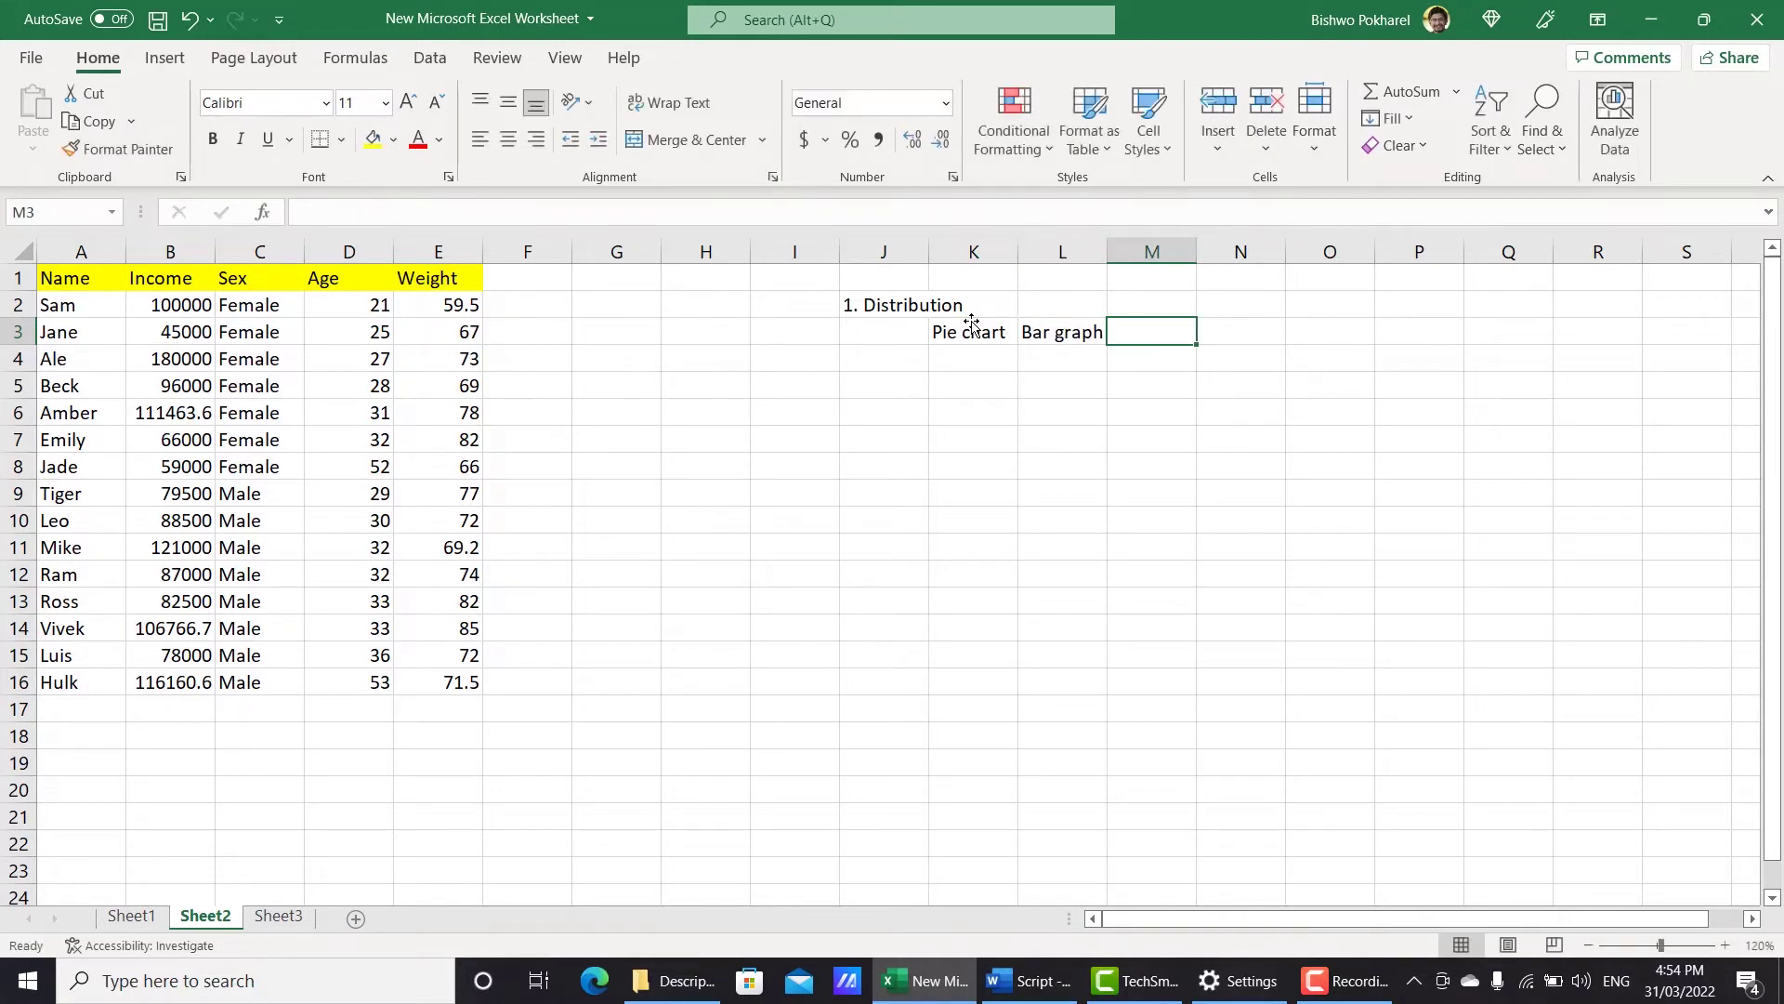
pyautogui.write('Line graph')
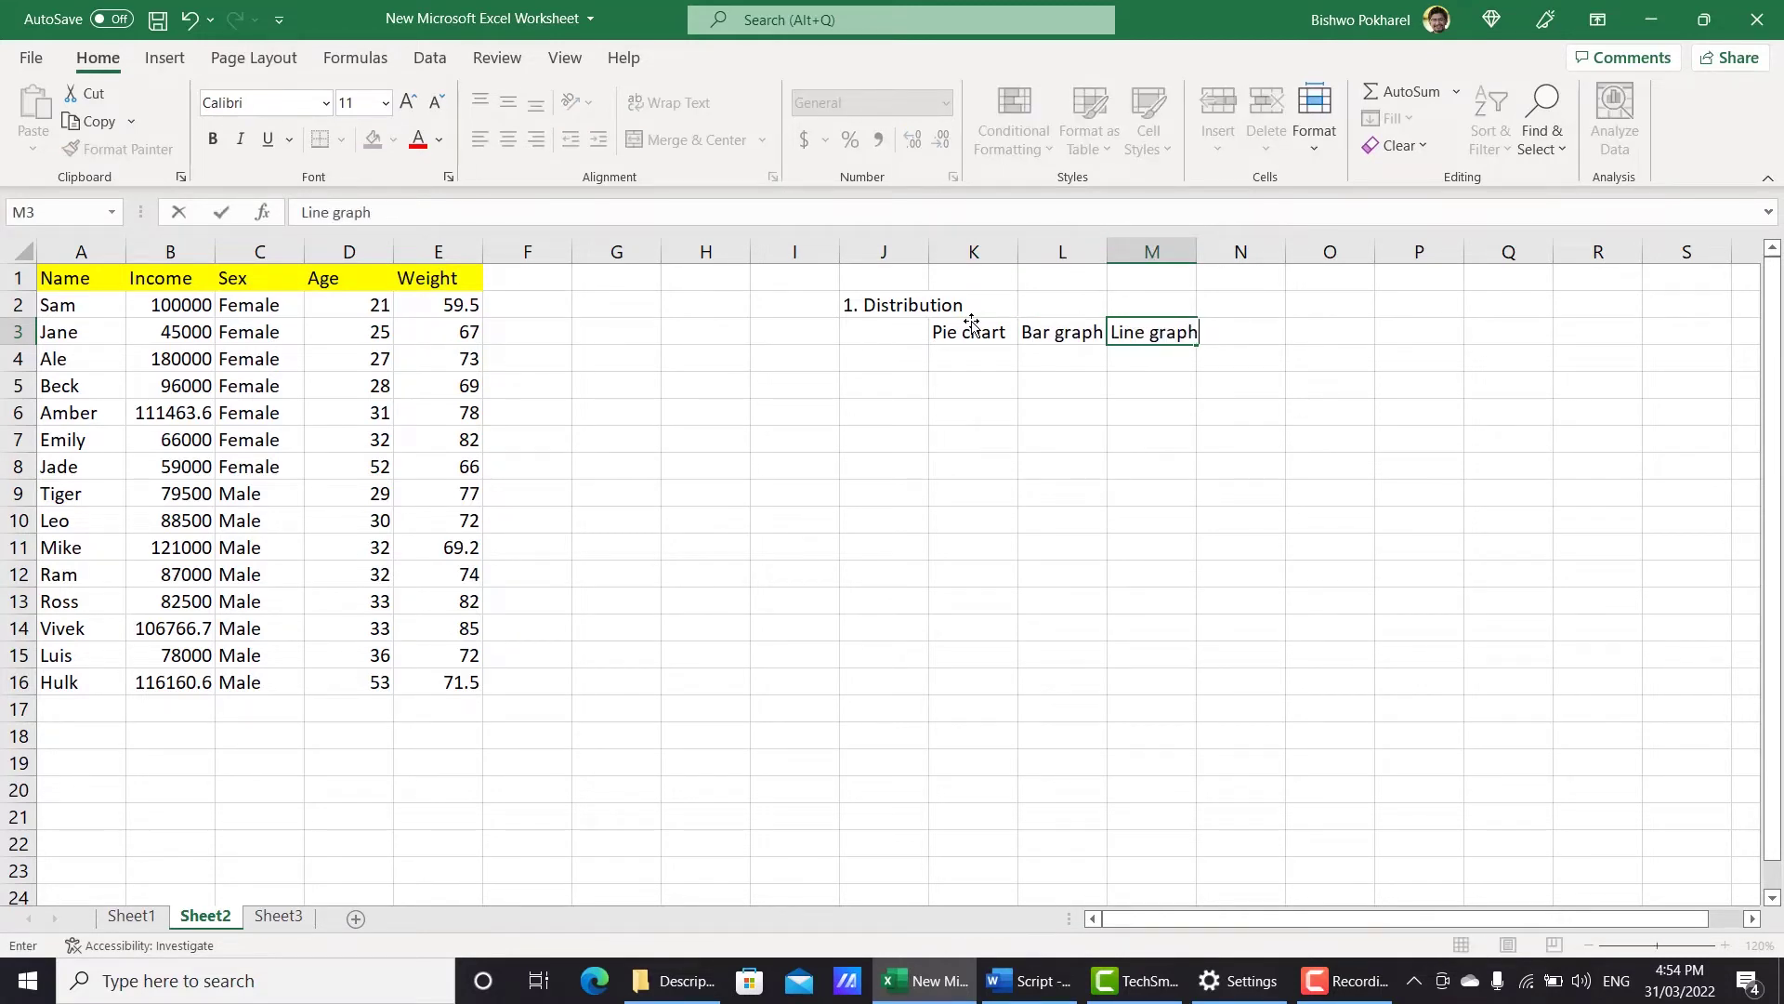
pyautogui.press('Tab')
pyautogui.write('Histo')
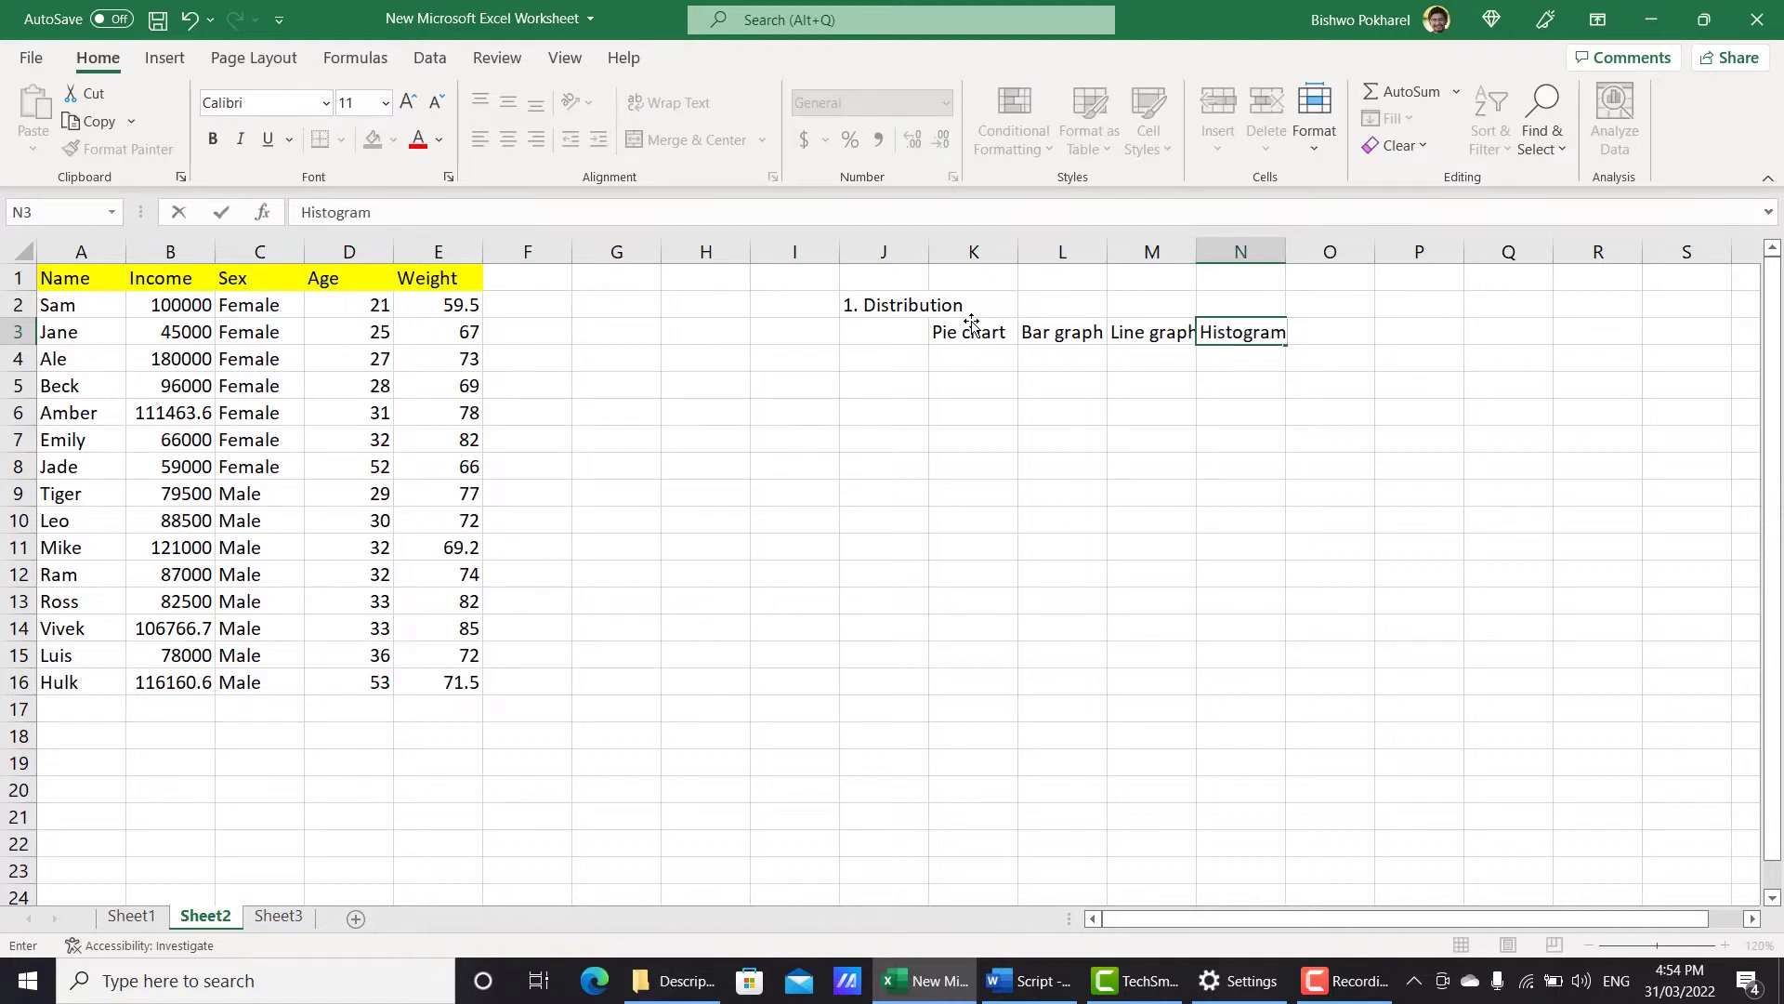
pyautogui.write('gram')
# Highlight the Pie chart label in cell K3 with a yellow fill.
pyautogui.click(972, 331)
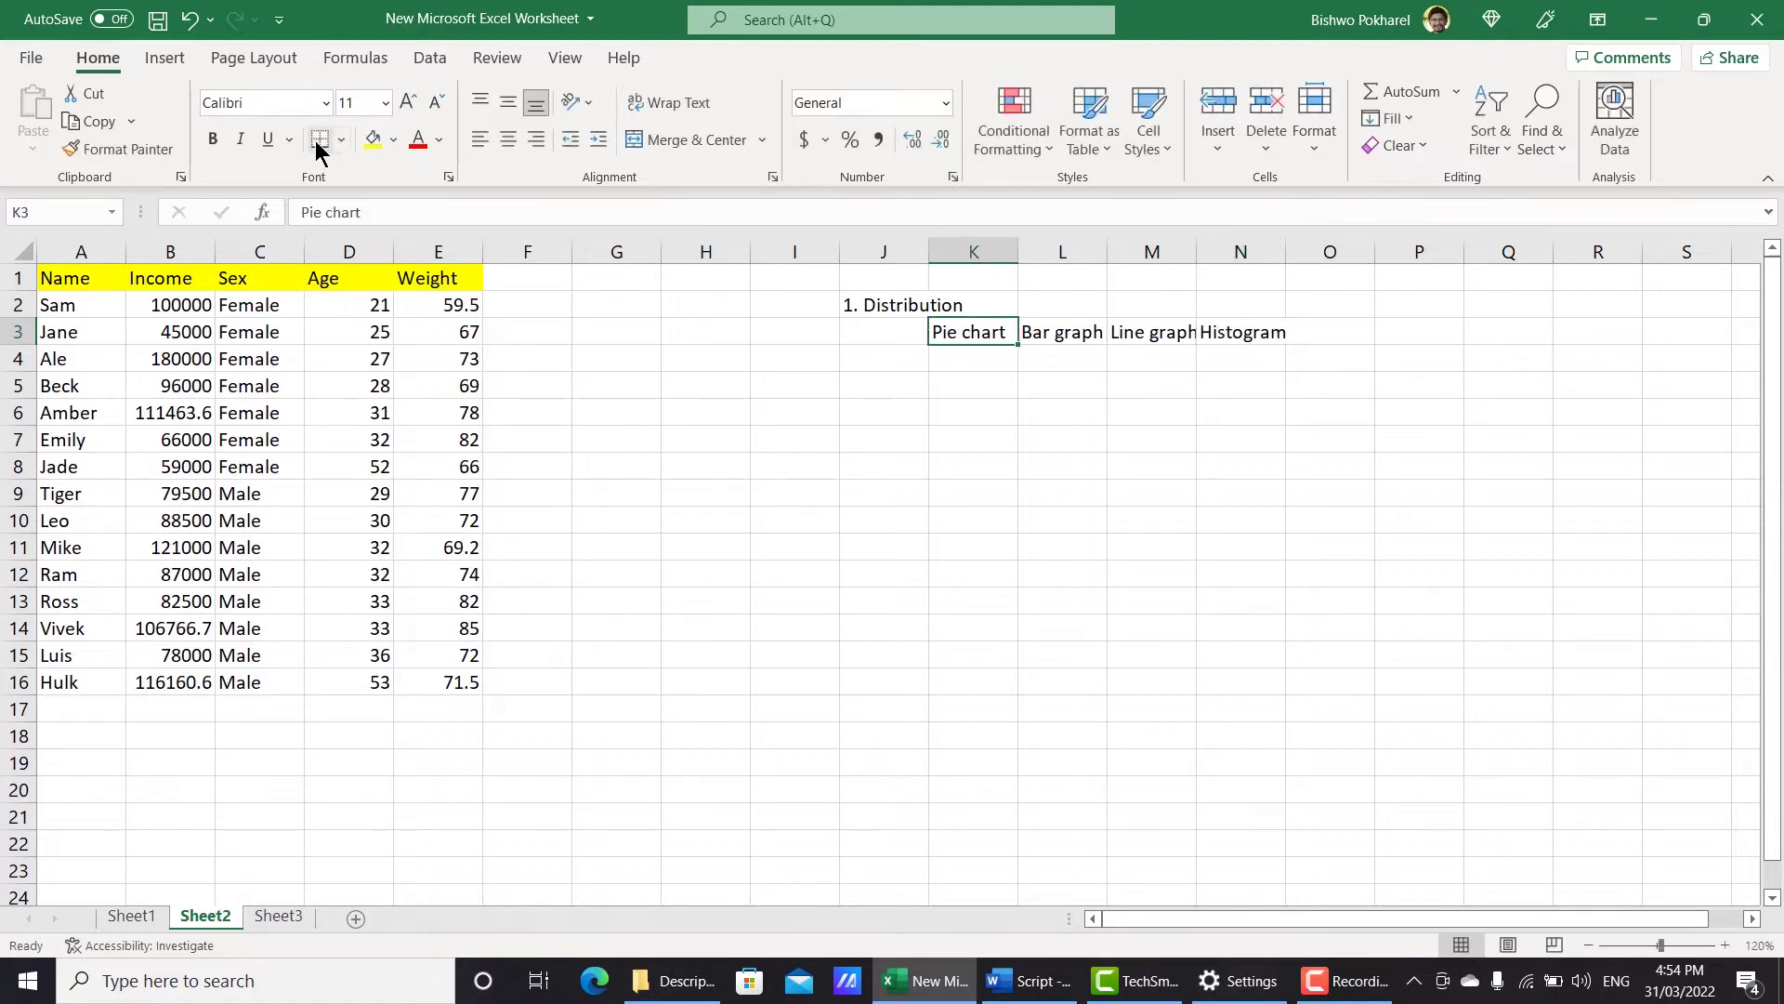
pyautogui.click(373, 140)
# Count the male entries in the Sex column and enter Male with 8 in cells C18 and D18.
pyautogui.moveTo(265, 305); pyautogui.dragTo(293, 699)
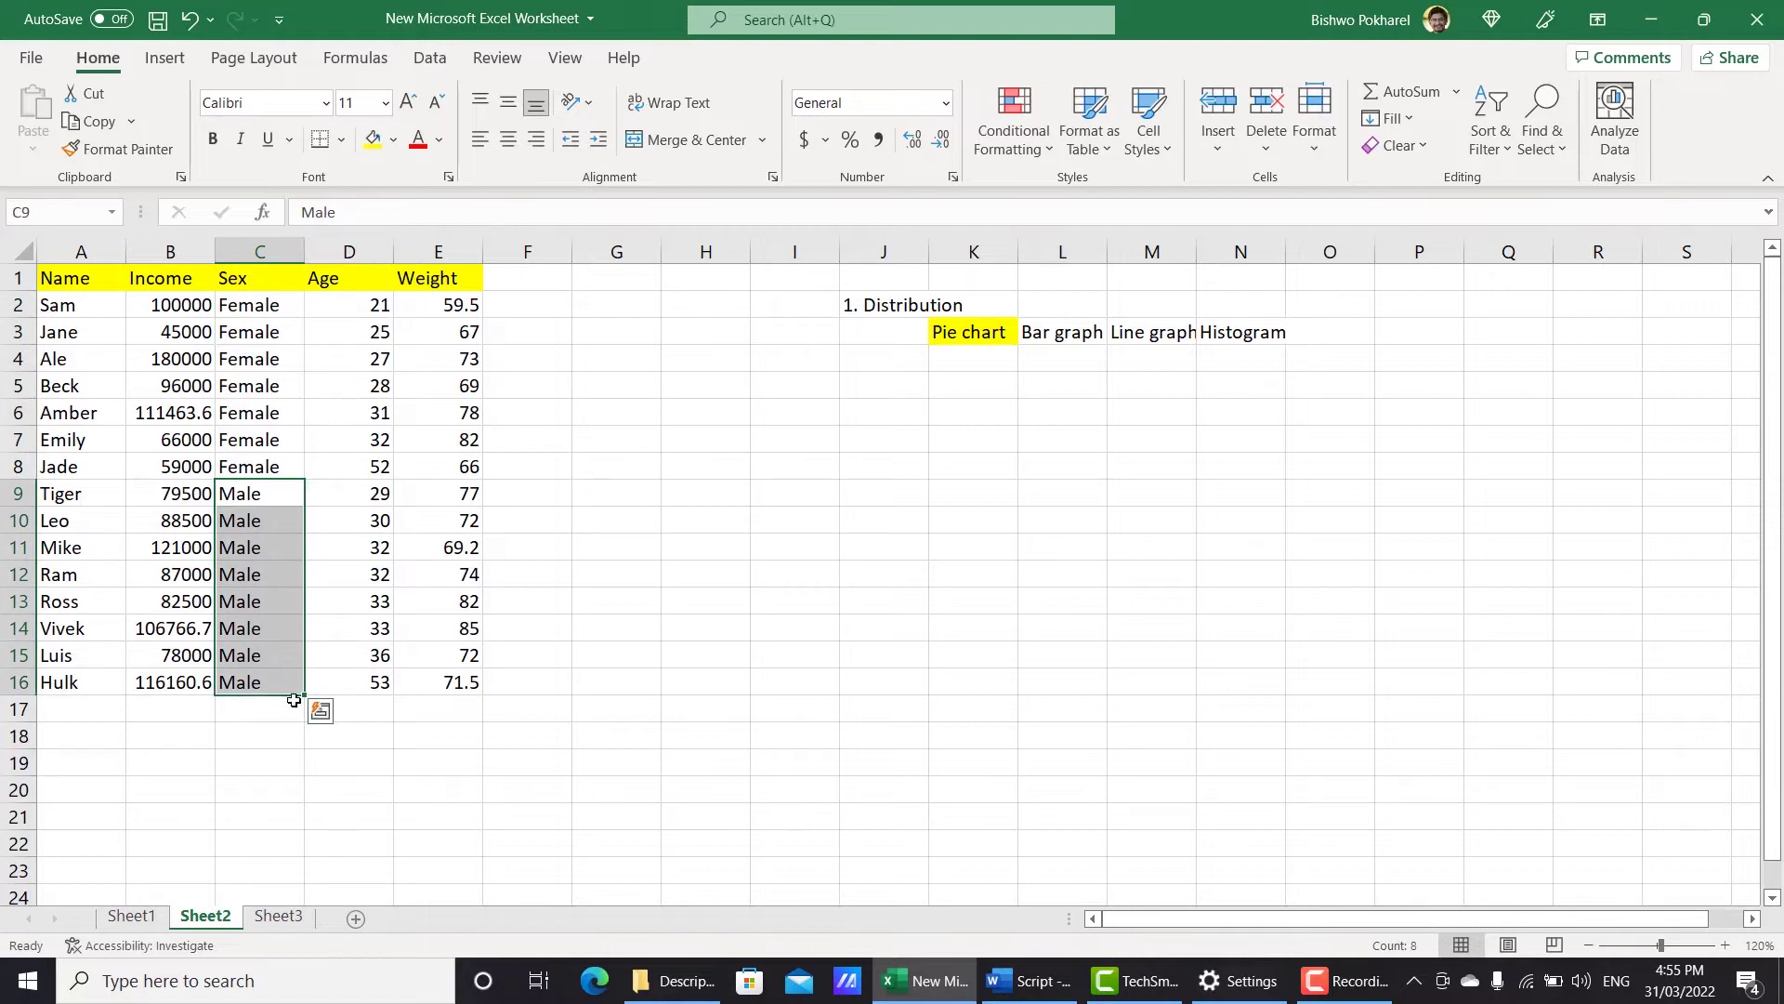
pyautogui.click(279, 746)
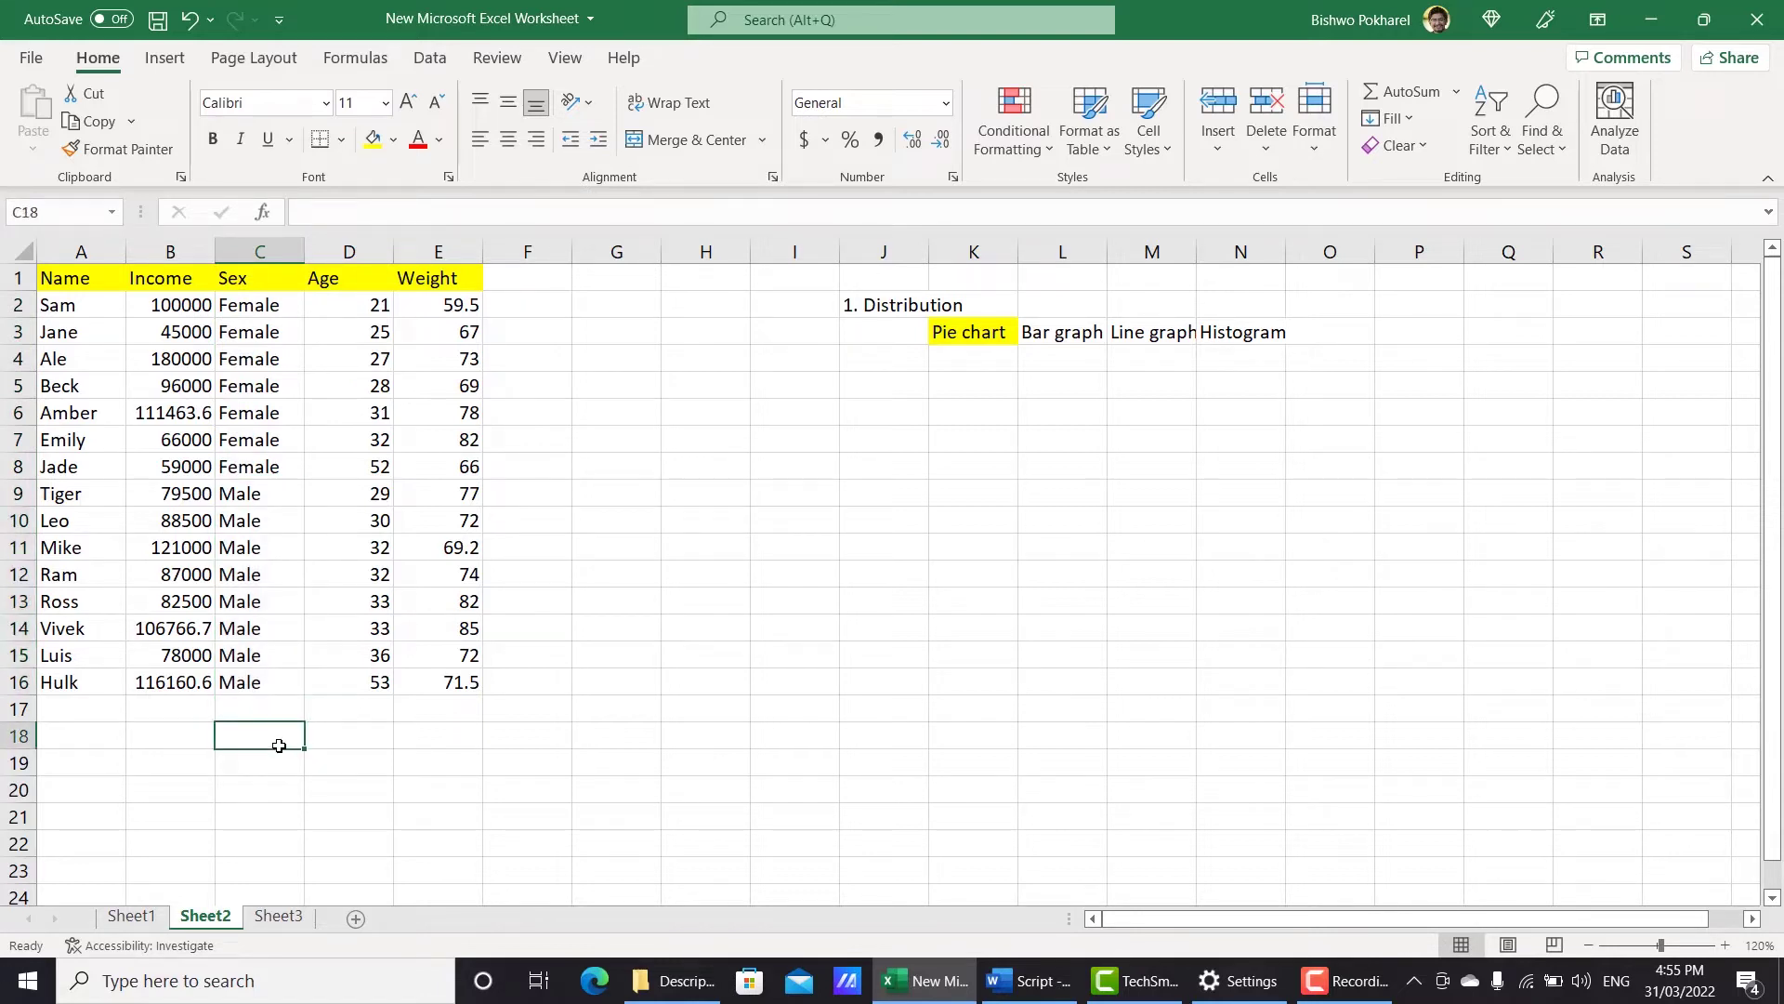
pyautogui.write('Male')
pyautogui.press('Tab')
pyautogui.write('8')
pyautogui.press('Return')
# Add the label Female in C19 and its count of 7 in D19.
pyautogui.press('Left')
pyautogui.write('Fema')
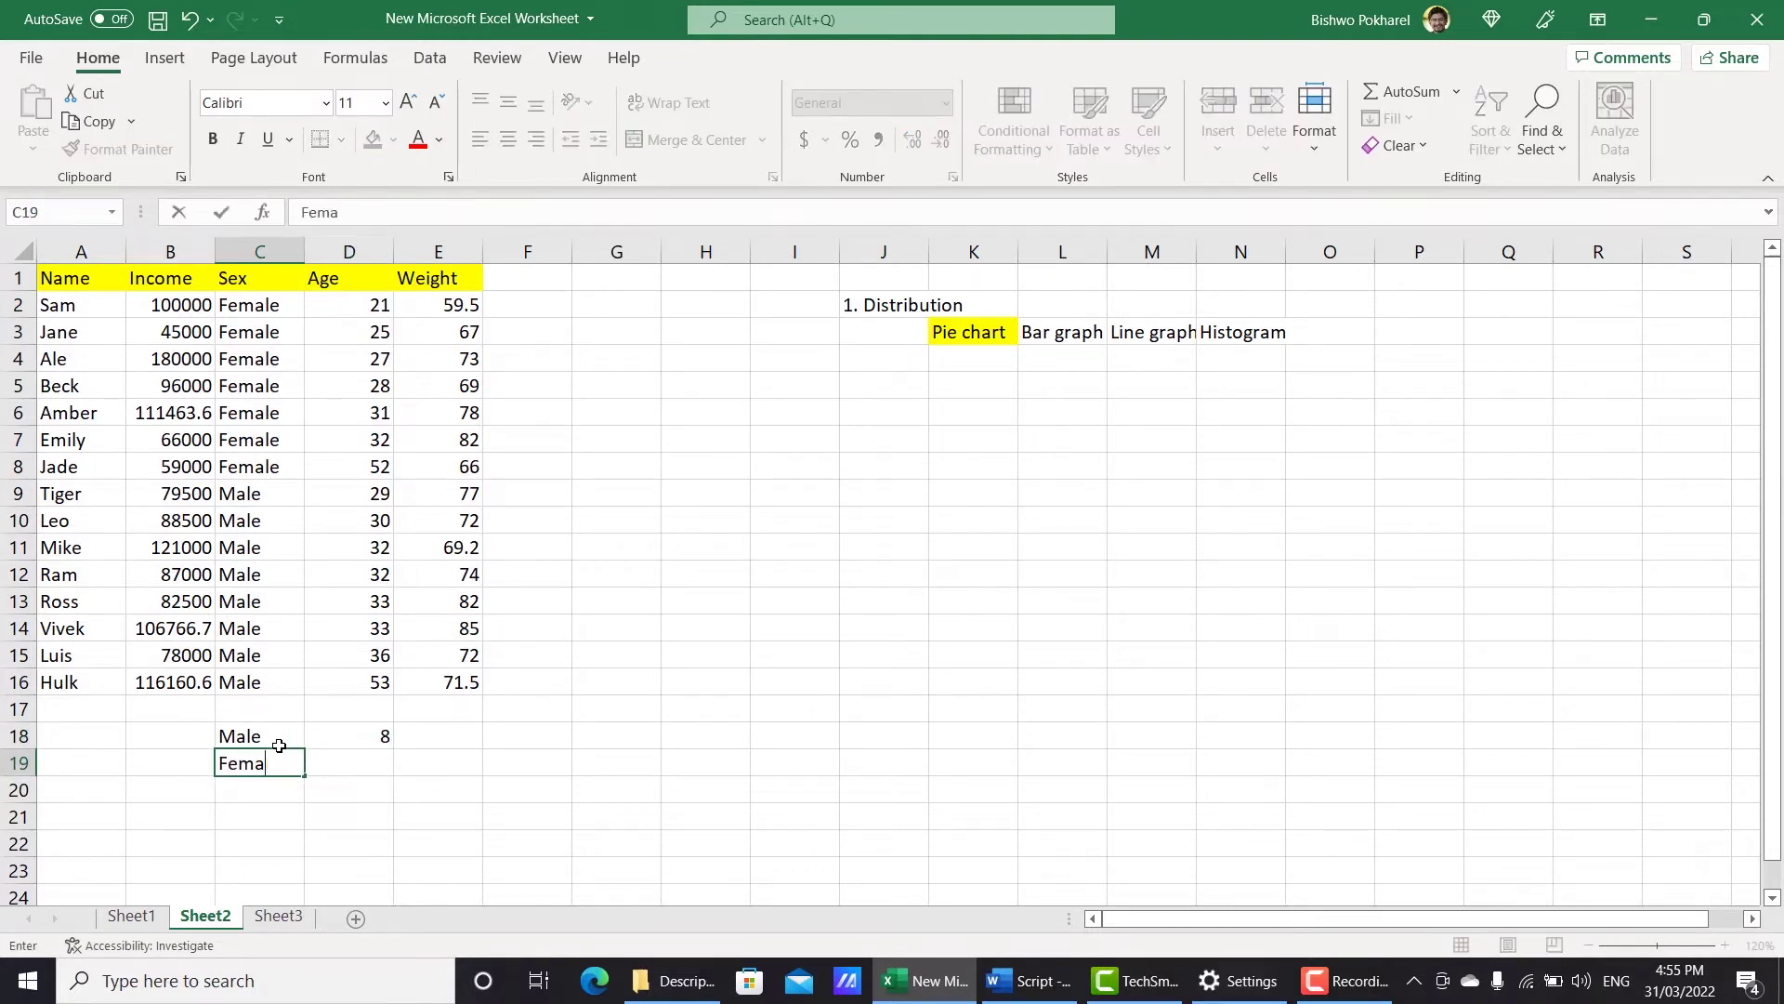
pyautogui.write('lr')
pyautogui.press('Tab')
pyautogui.press('Left')
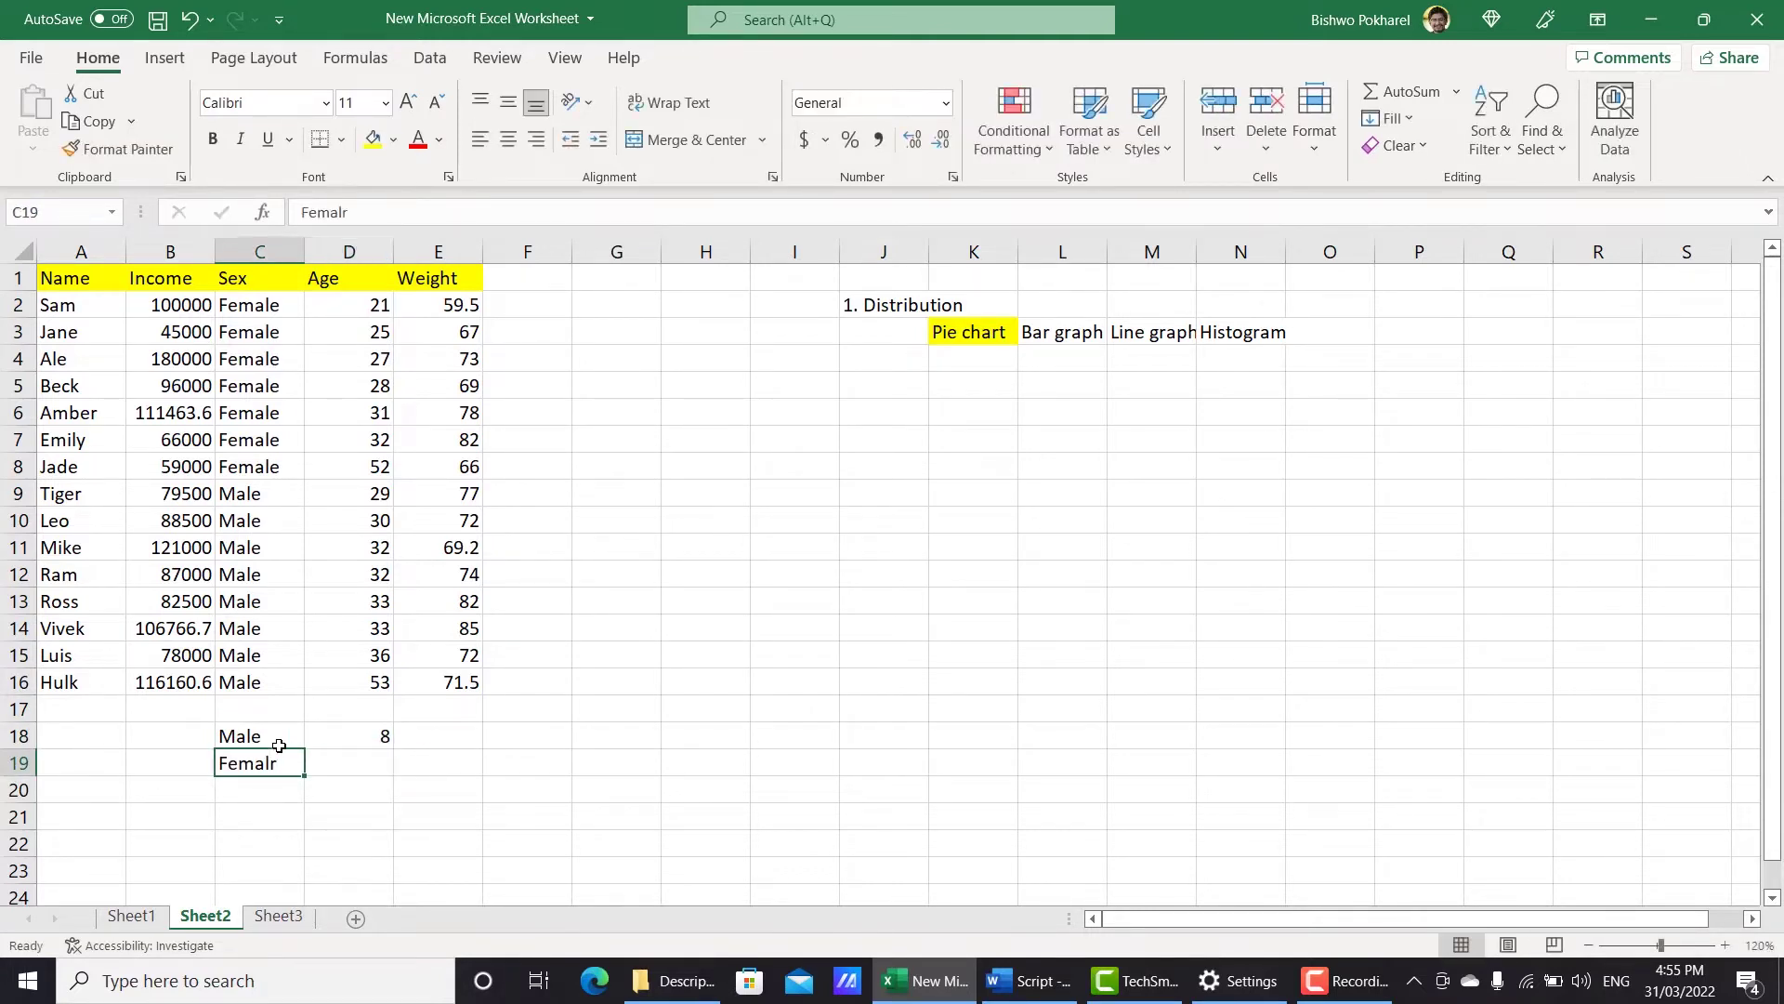
pyautogui.write('Female')
pyautogui.press('Tab')
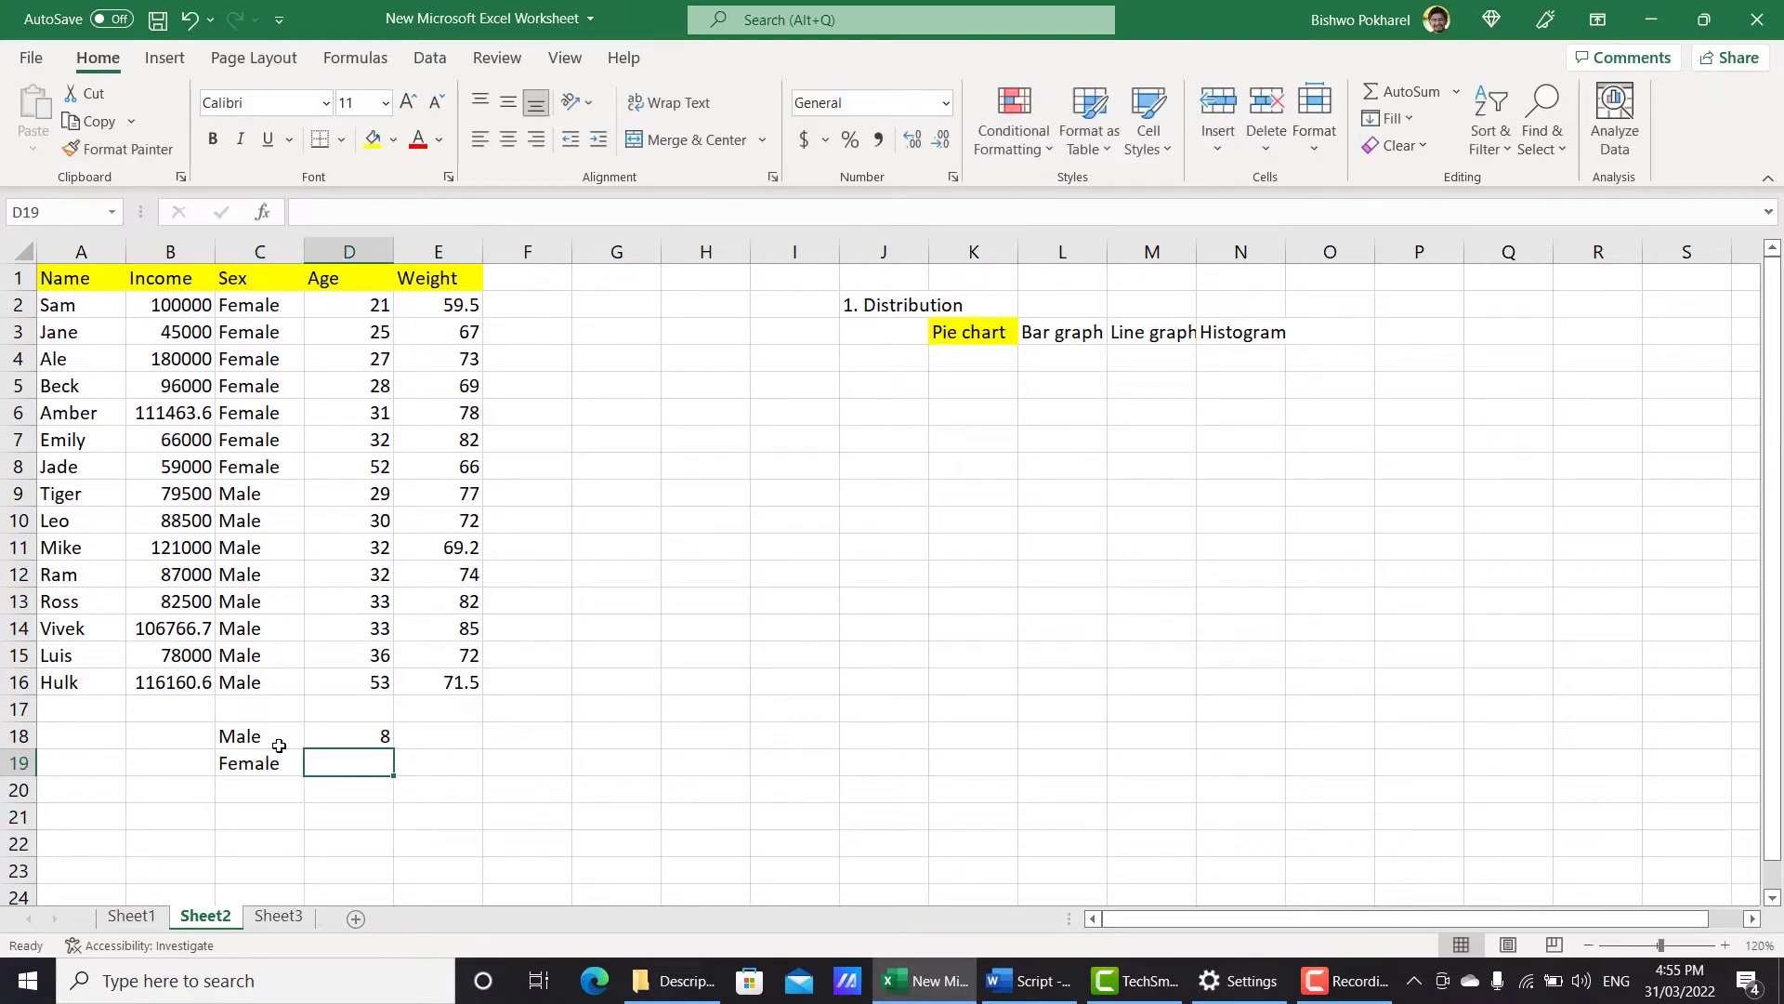
pyautogui.write('7')
pyautogui.click(420, 744)
# Insert a 2-D pie chart from the Male and Female counts in C18:D19 and move it just beside the counts.
pyautogui.moveTo(277, 741); pyautogui.dragTo(314, 759)
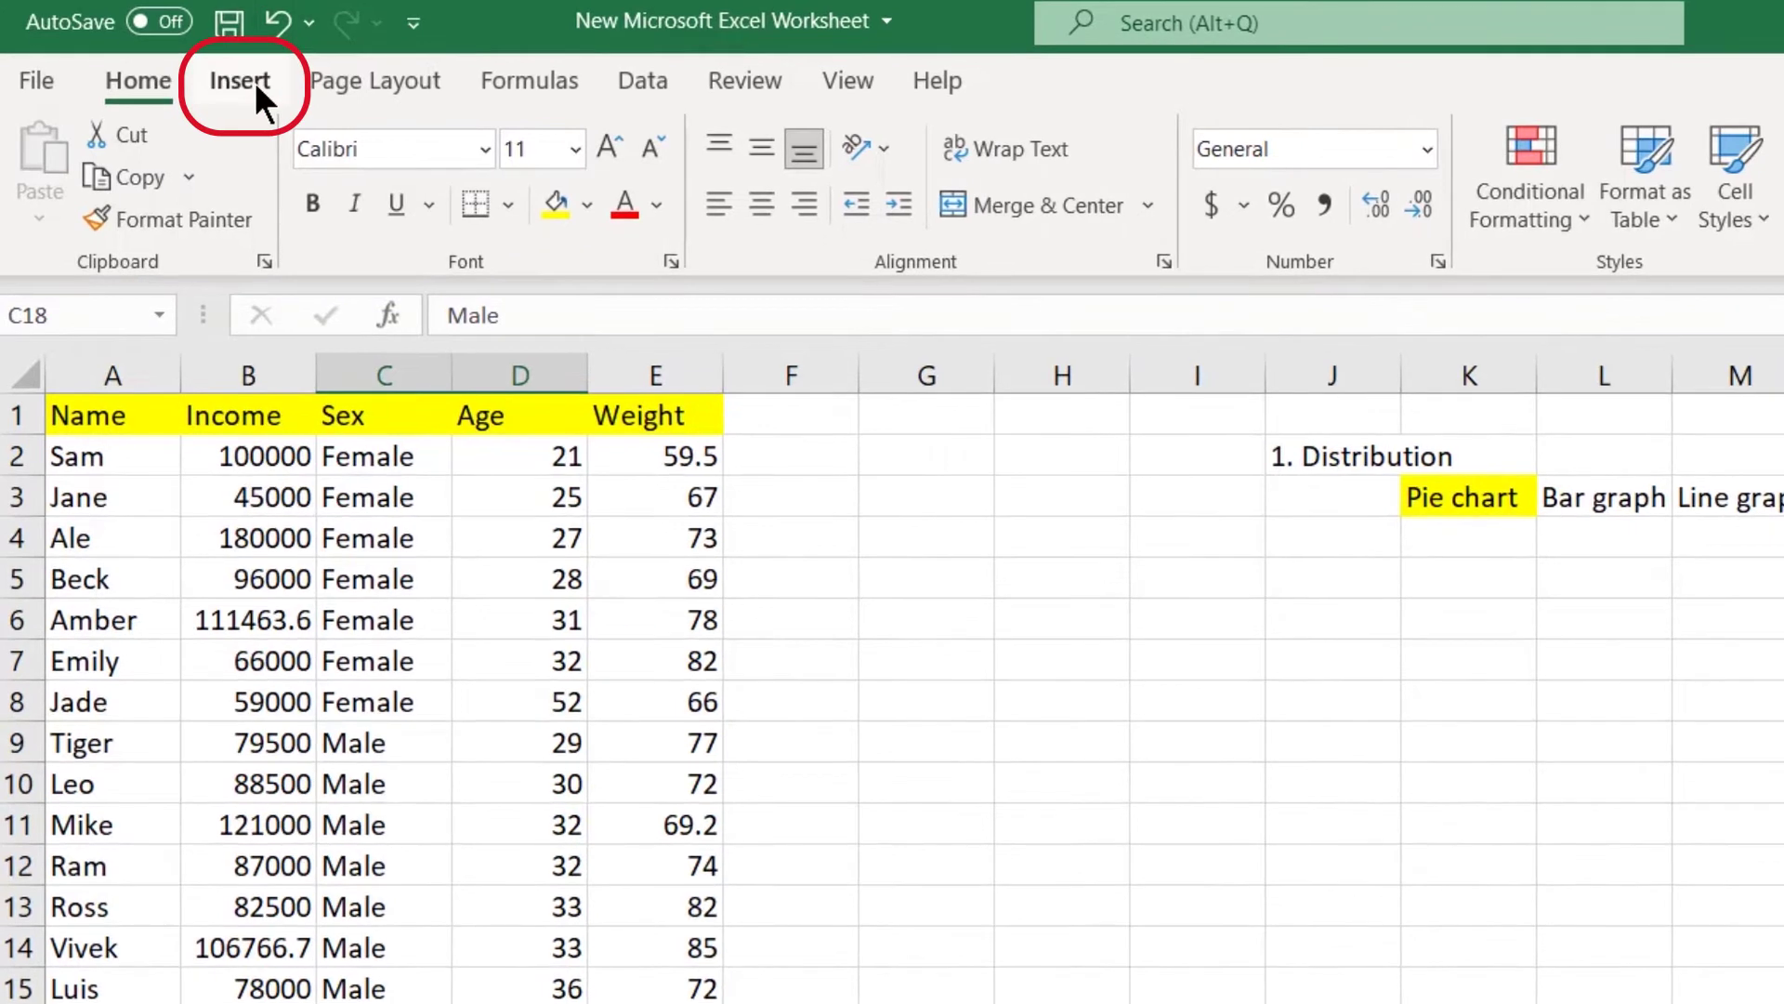
pyautogui.click(173, 58)
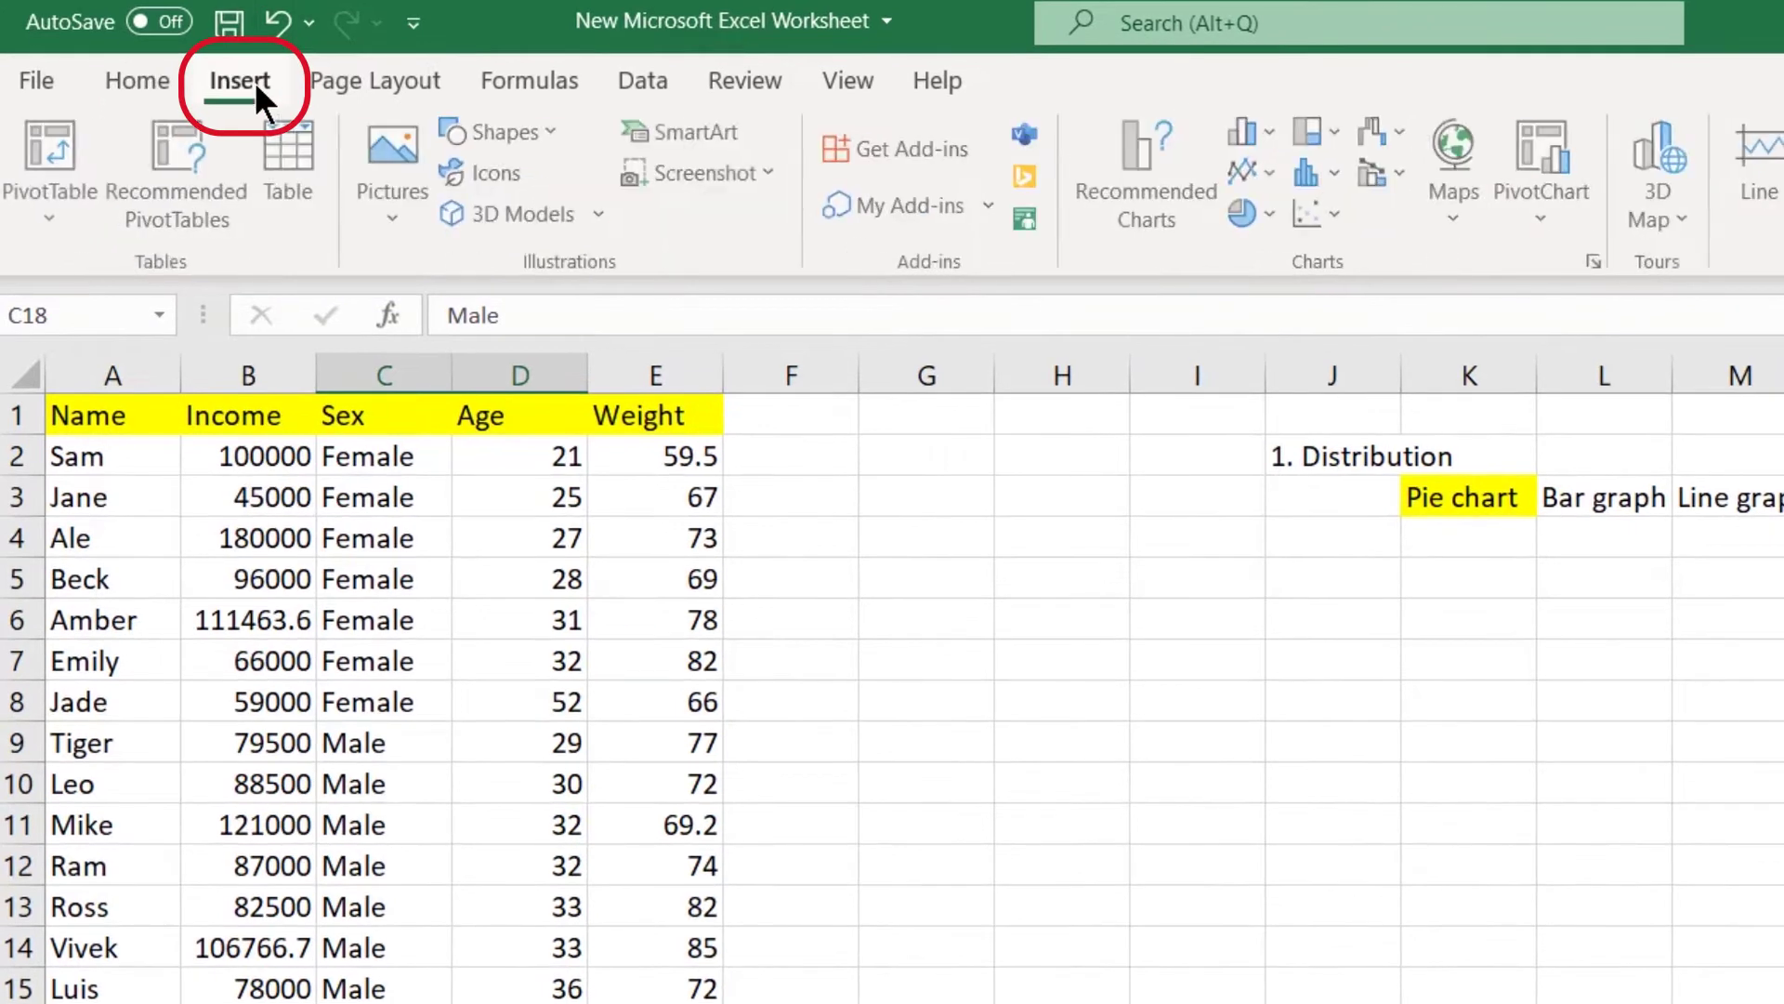
pyautogui.click(1247, 214)
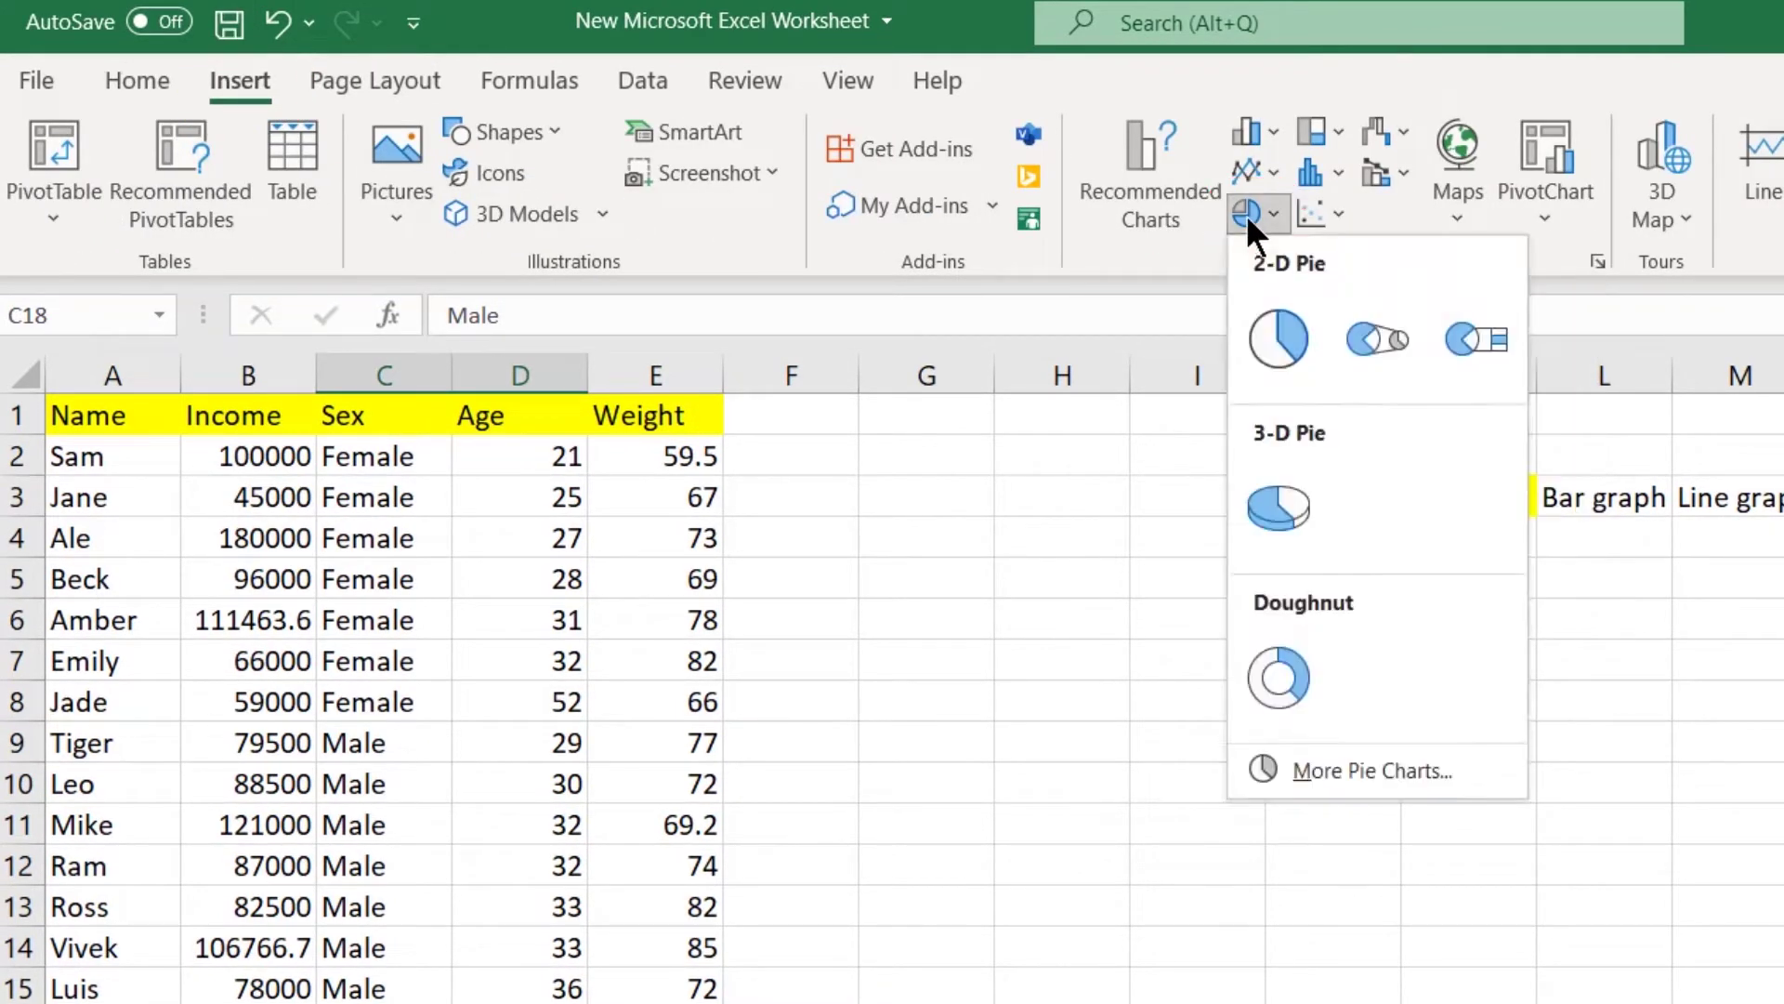
pyautogui.click(1283, 349)
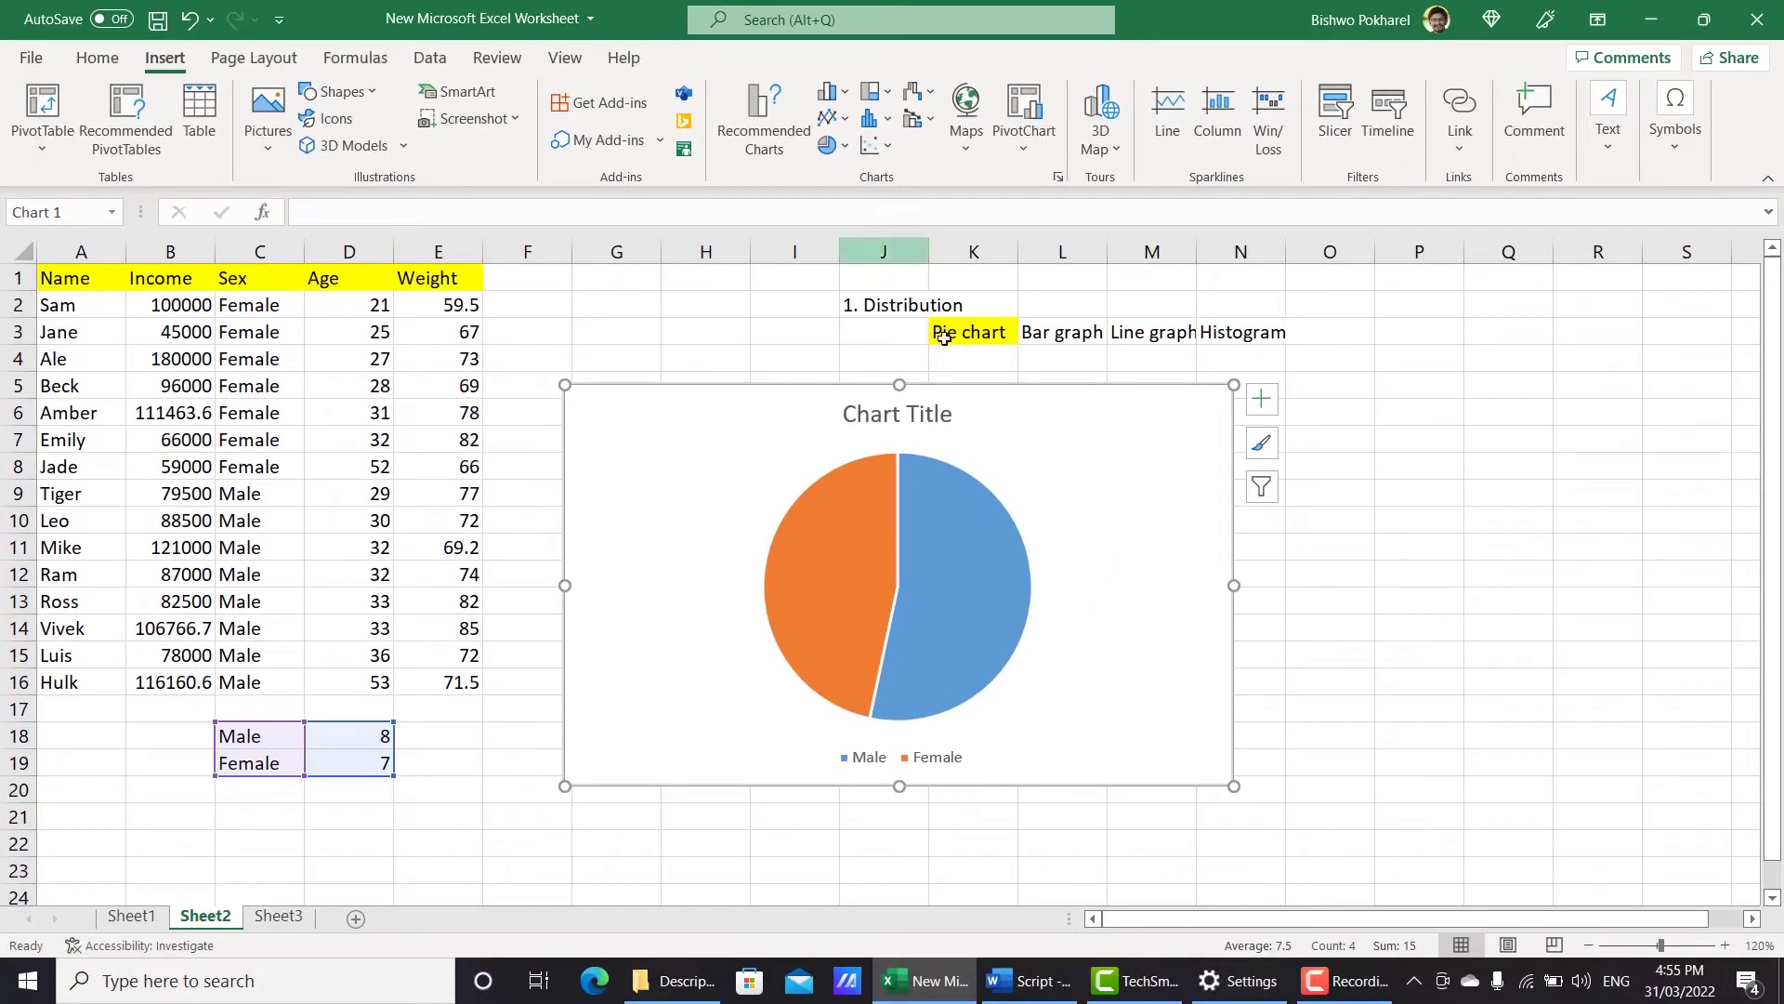
pyautogui.moveTo(1066, 423); pyautogui.dragTo(799, 348)
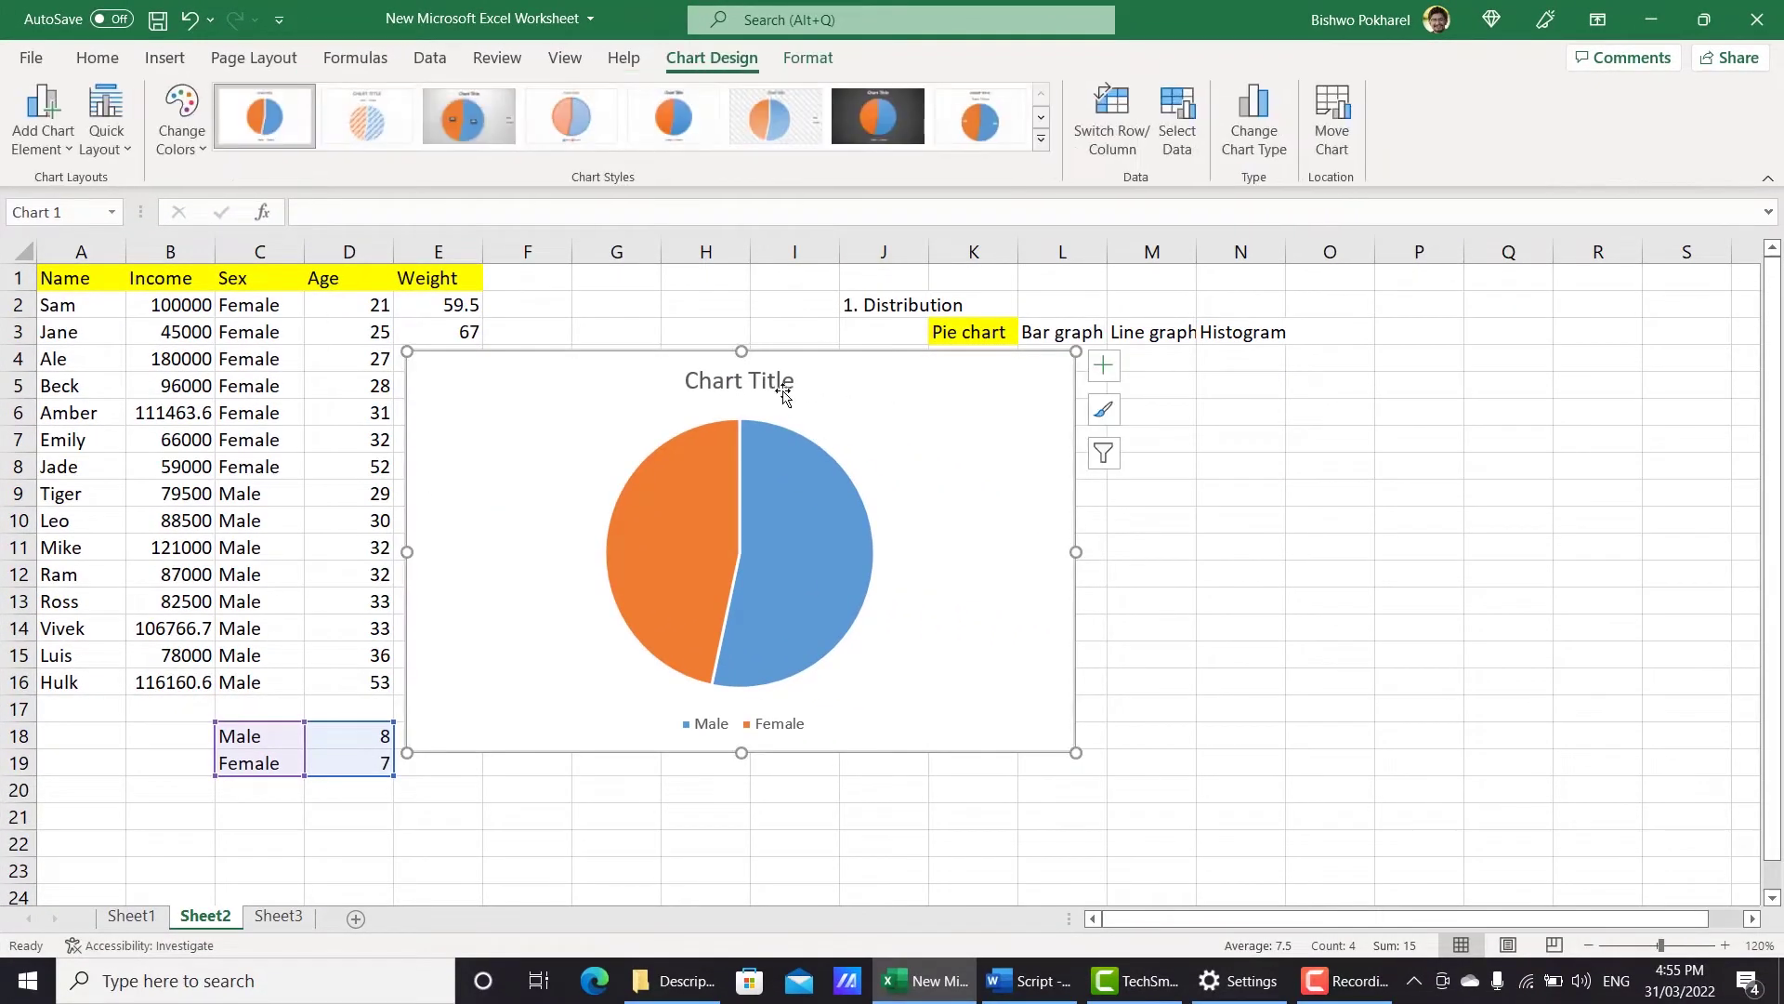
# Apply the chart style with percentage labels inside the slices and the legend above the pie.
pyautogui.doubleClick(781, 386)
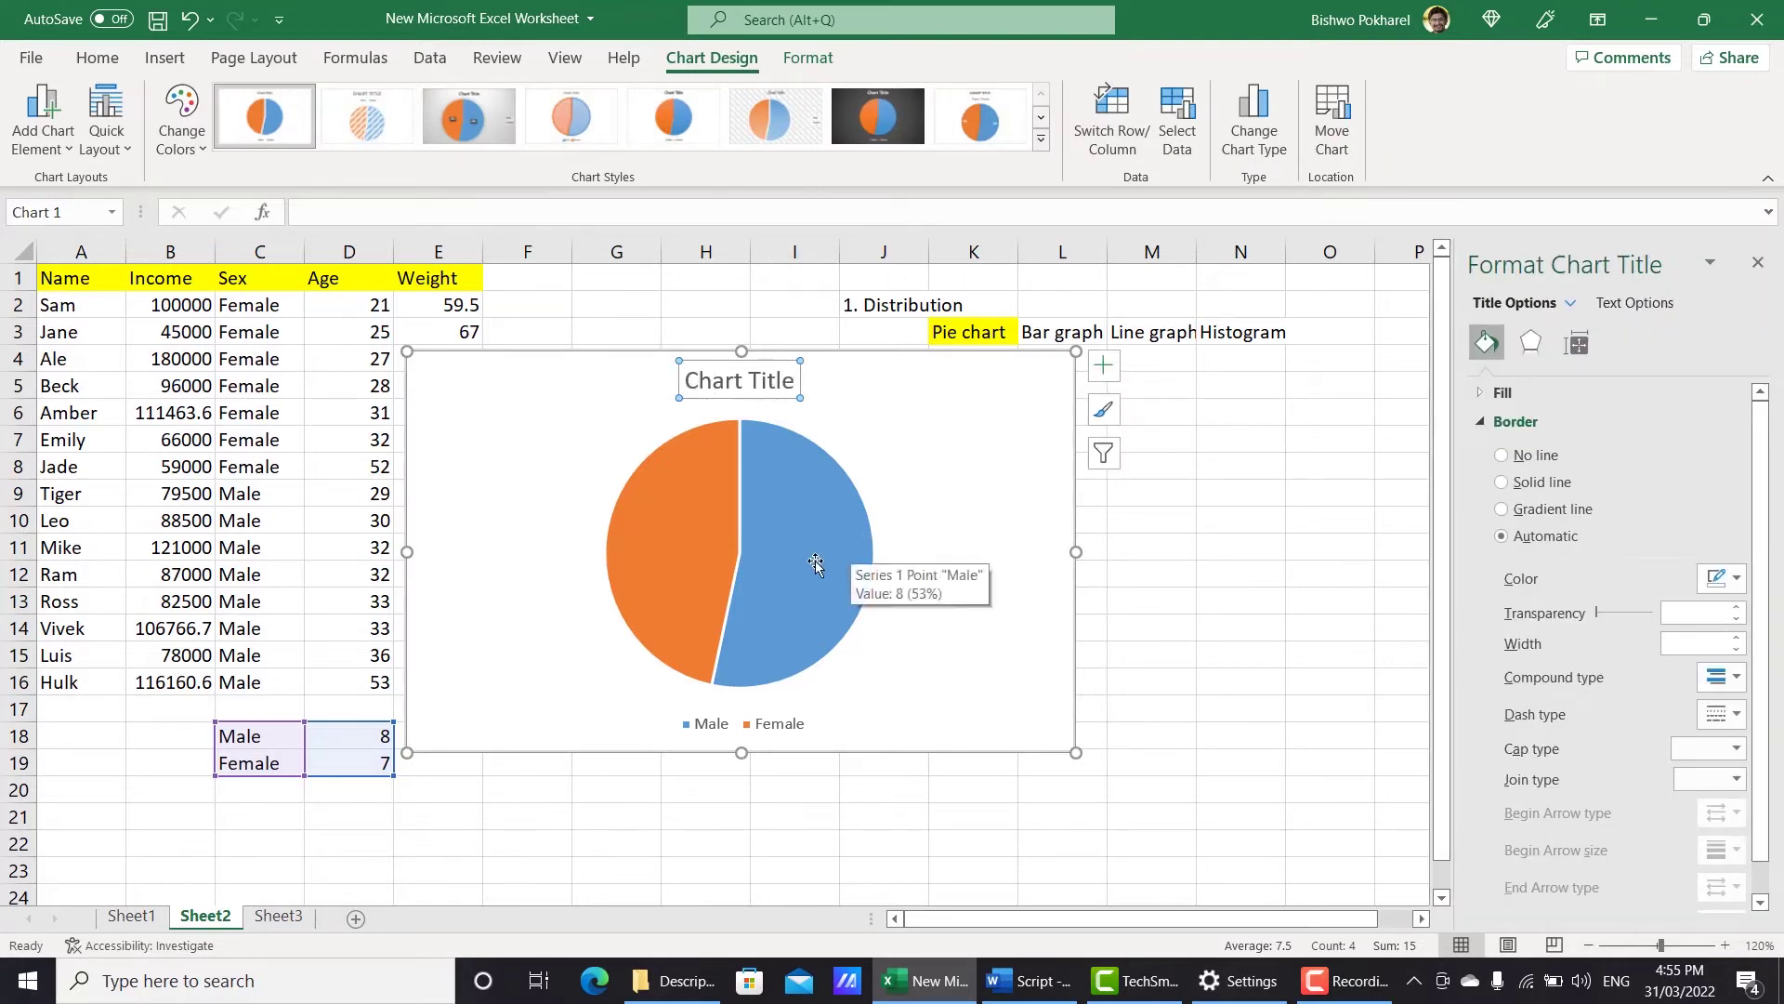
pyautogui.click(895, 120)
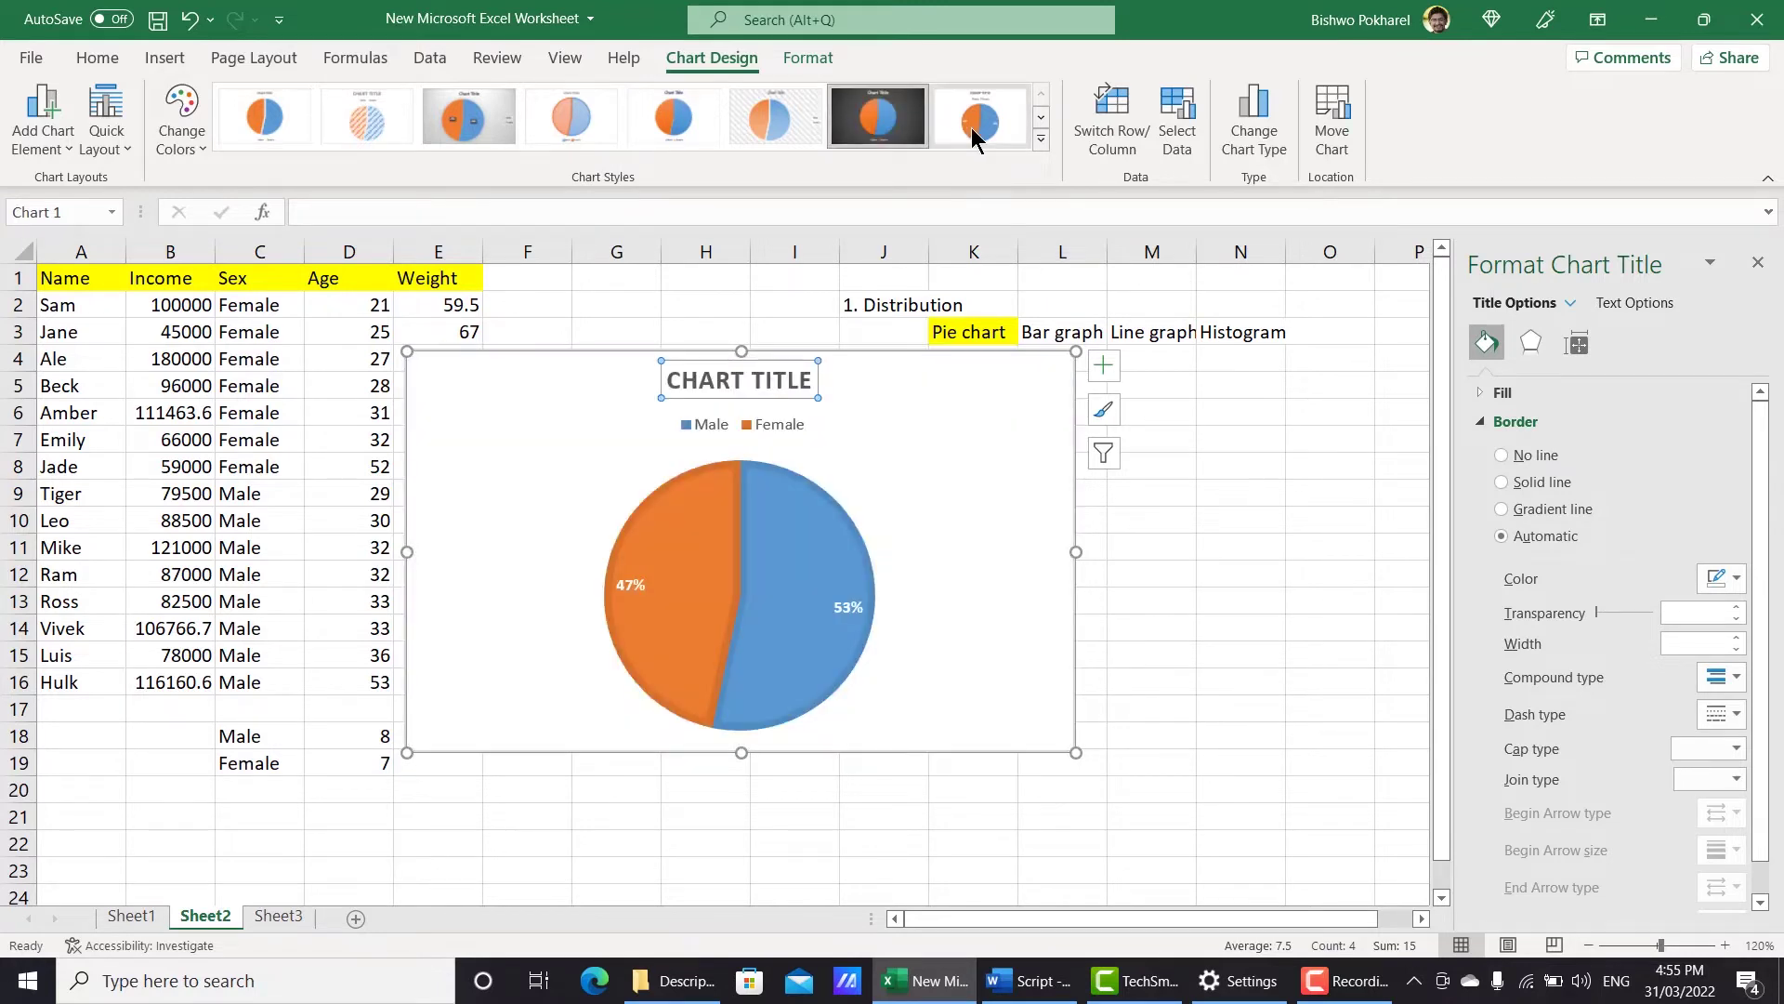
pyautogui.click(972, 127)
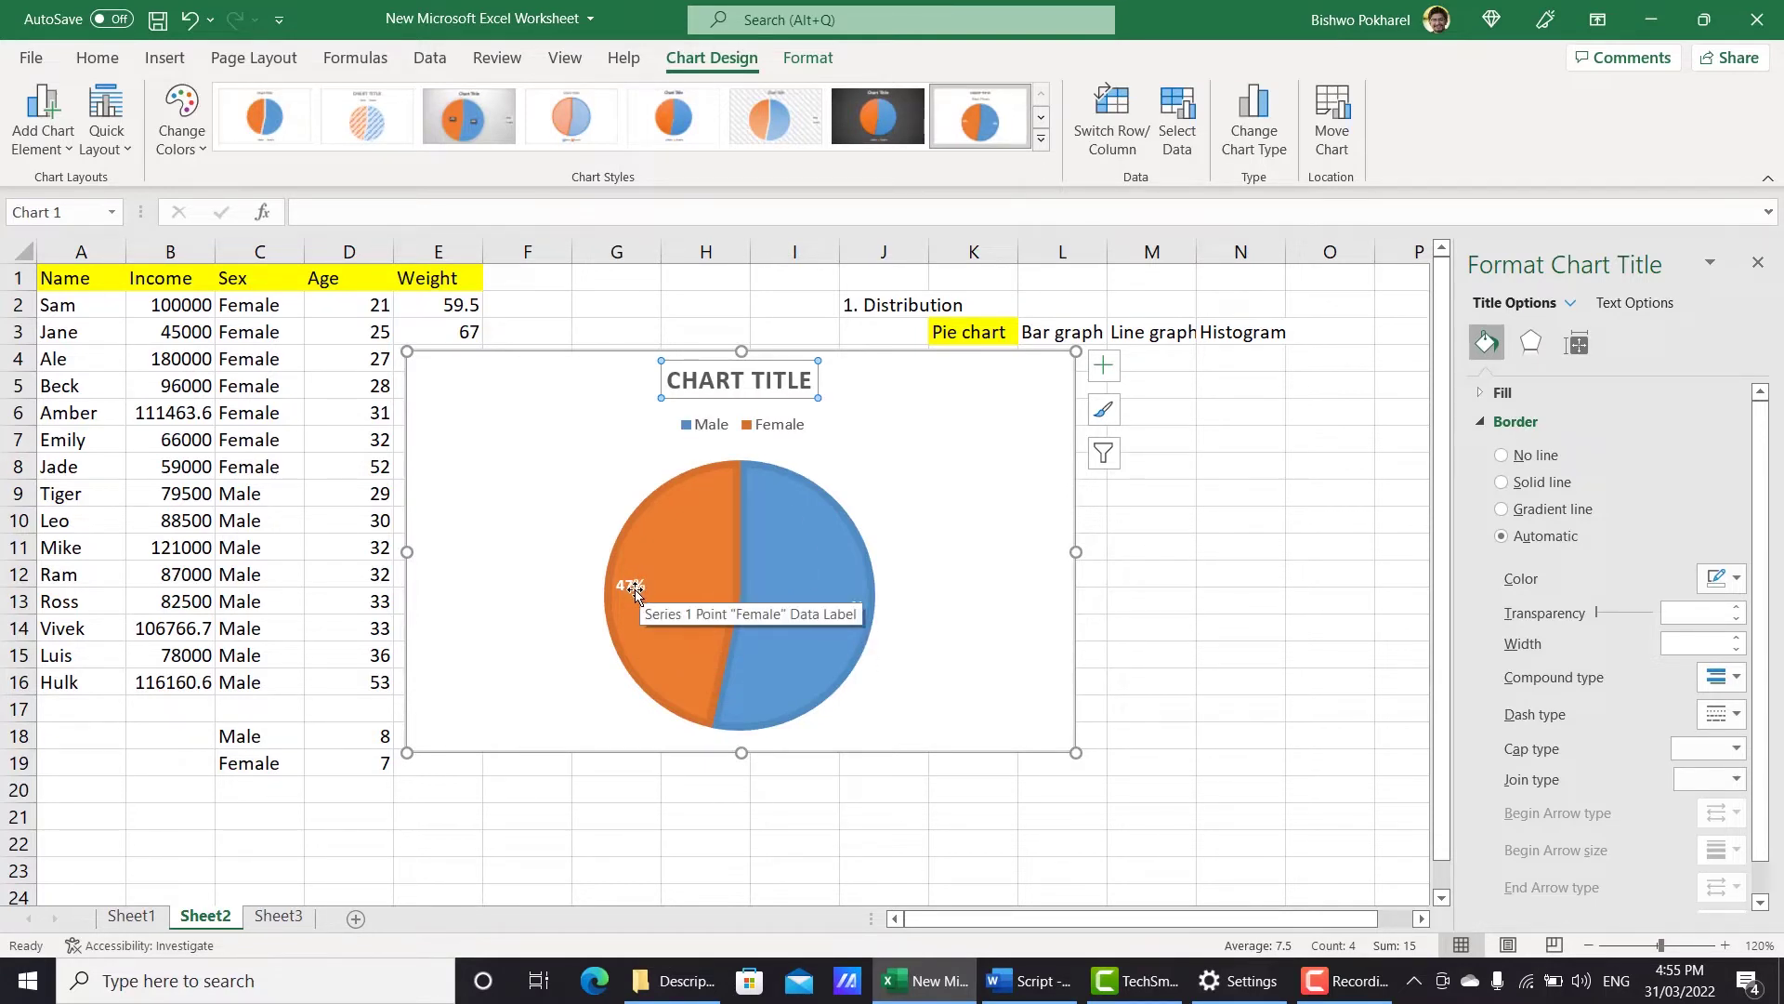
# Change the pie chart's title to "DISTRIBUTION BY SEX".
pyautogui.moveTo(667, 380); pyautogui.dragTo(804, 377)
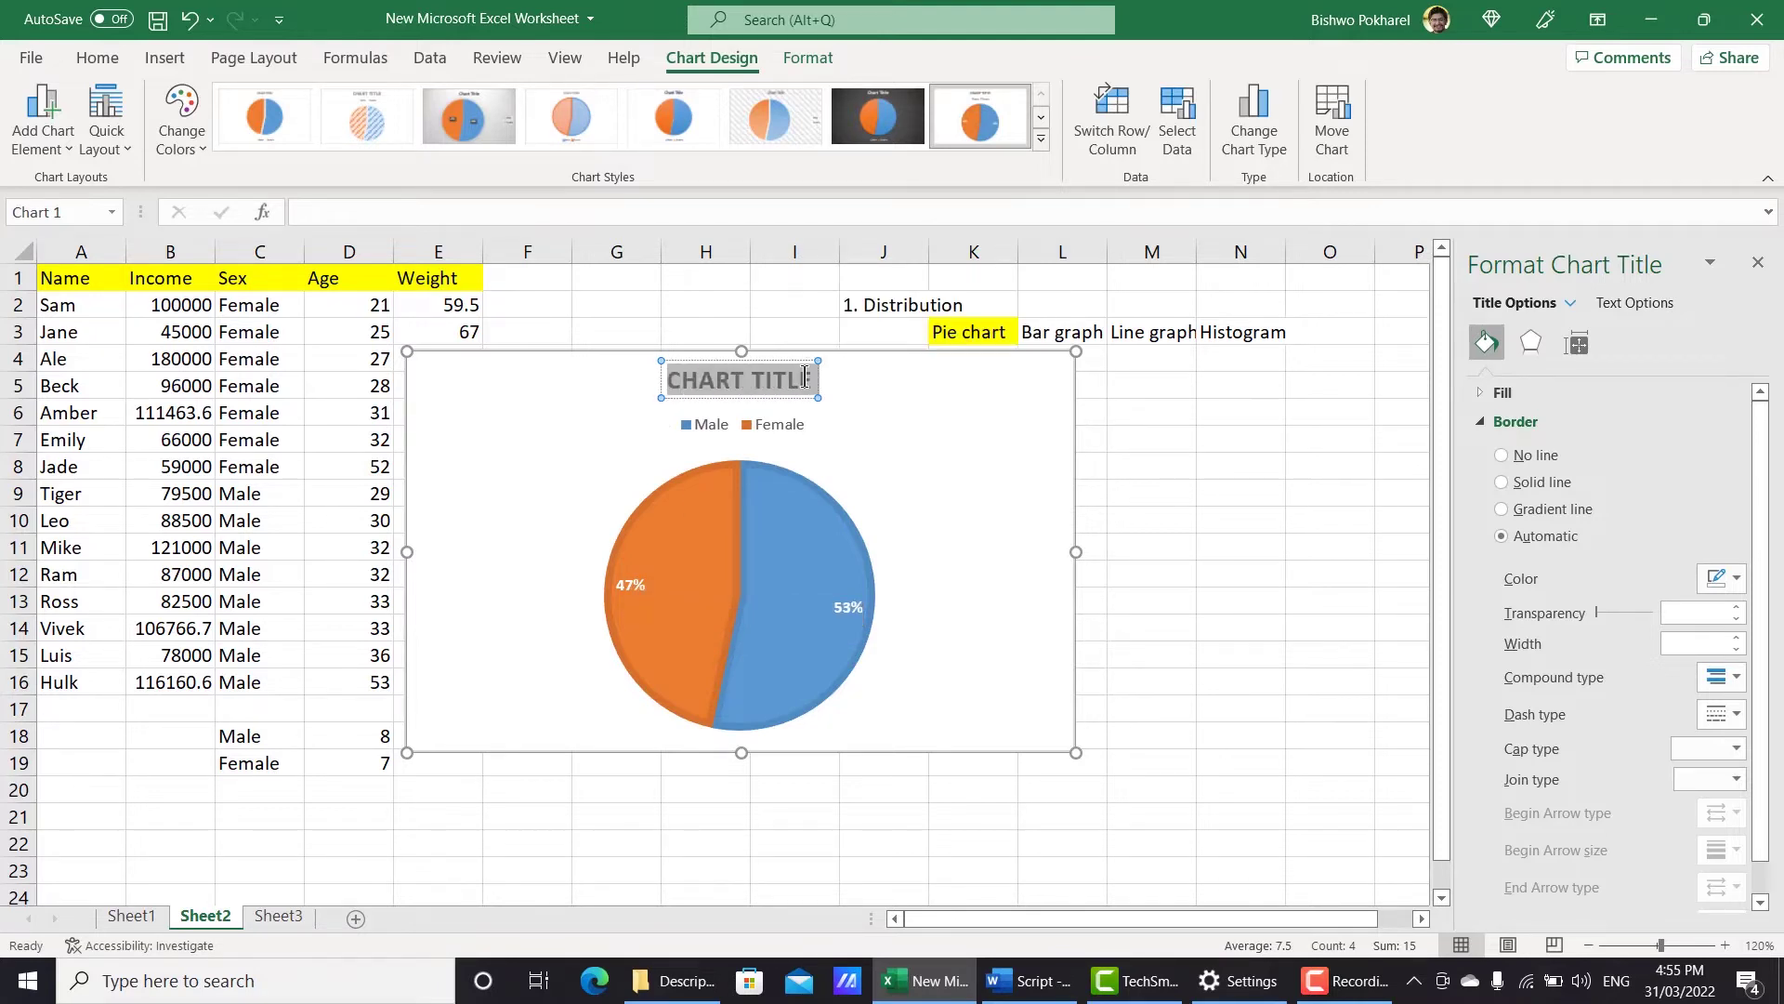
pyautogui.write('DISTRIBUT')
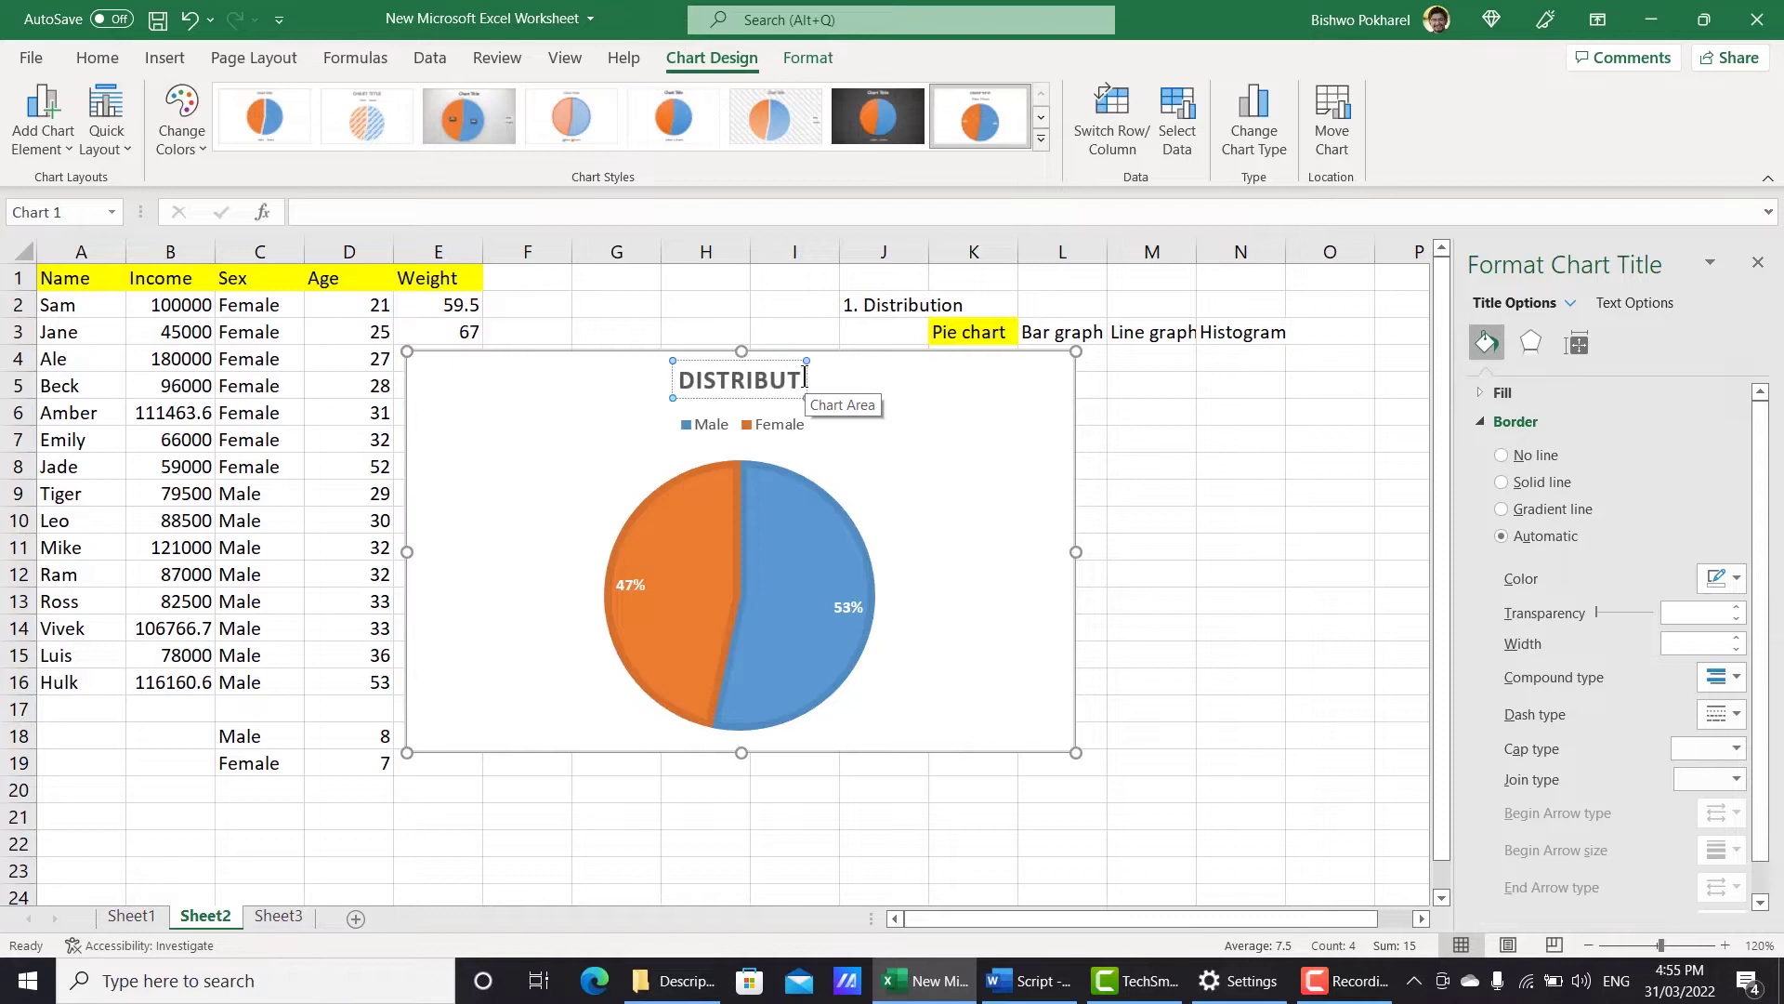
pyautogui.write('ION BY ')
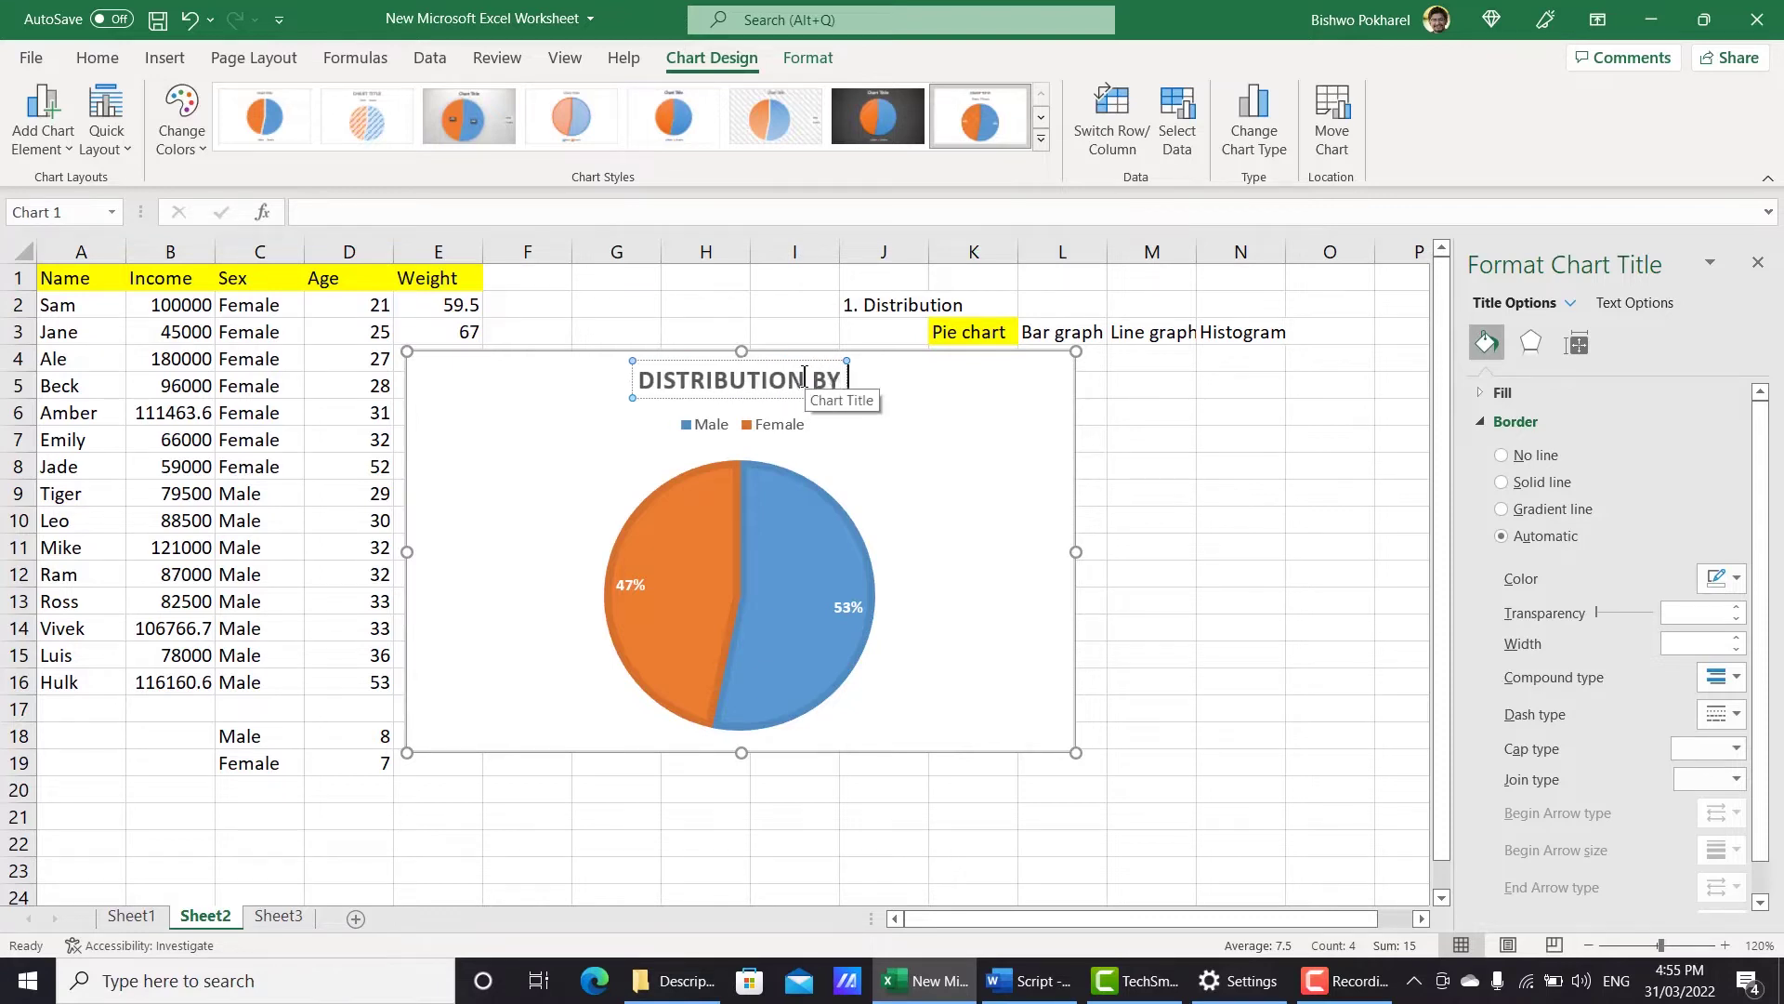
pyautogui.write('SEX')
# Move the pie chart over the data table, starting at about row 4, and close the chart formatting pane.
pyautogui.moveTo(922, 353); pyautogui.dragTo(606, 325)
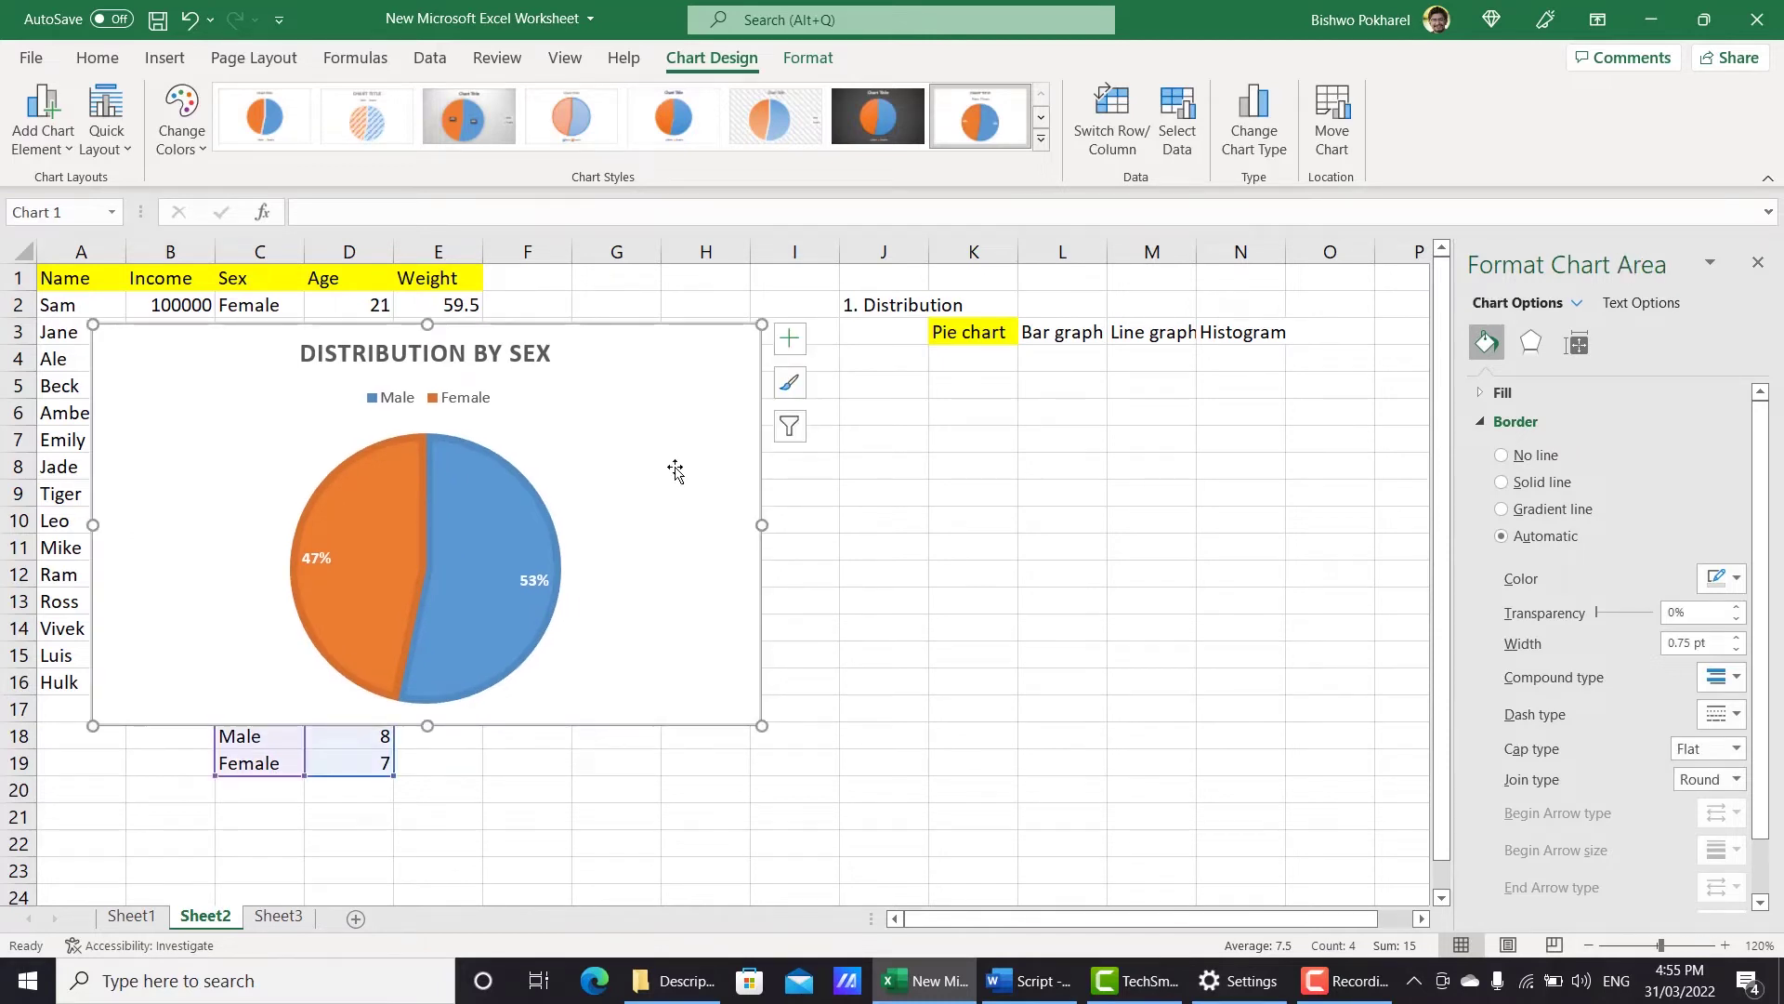
pyautogui.click(1758, 262)
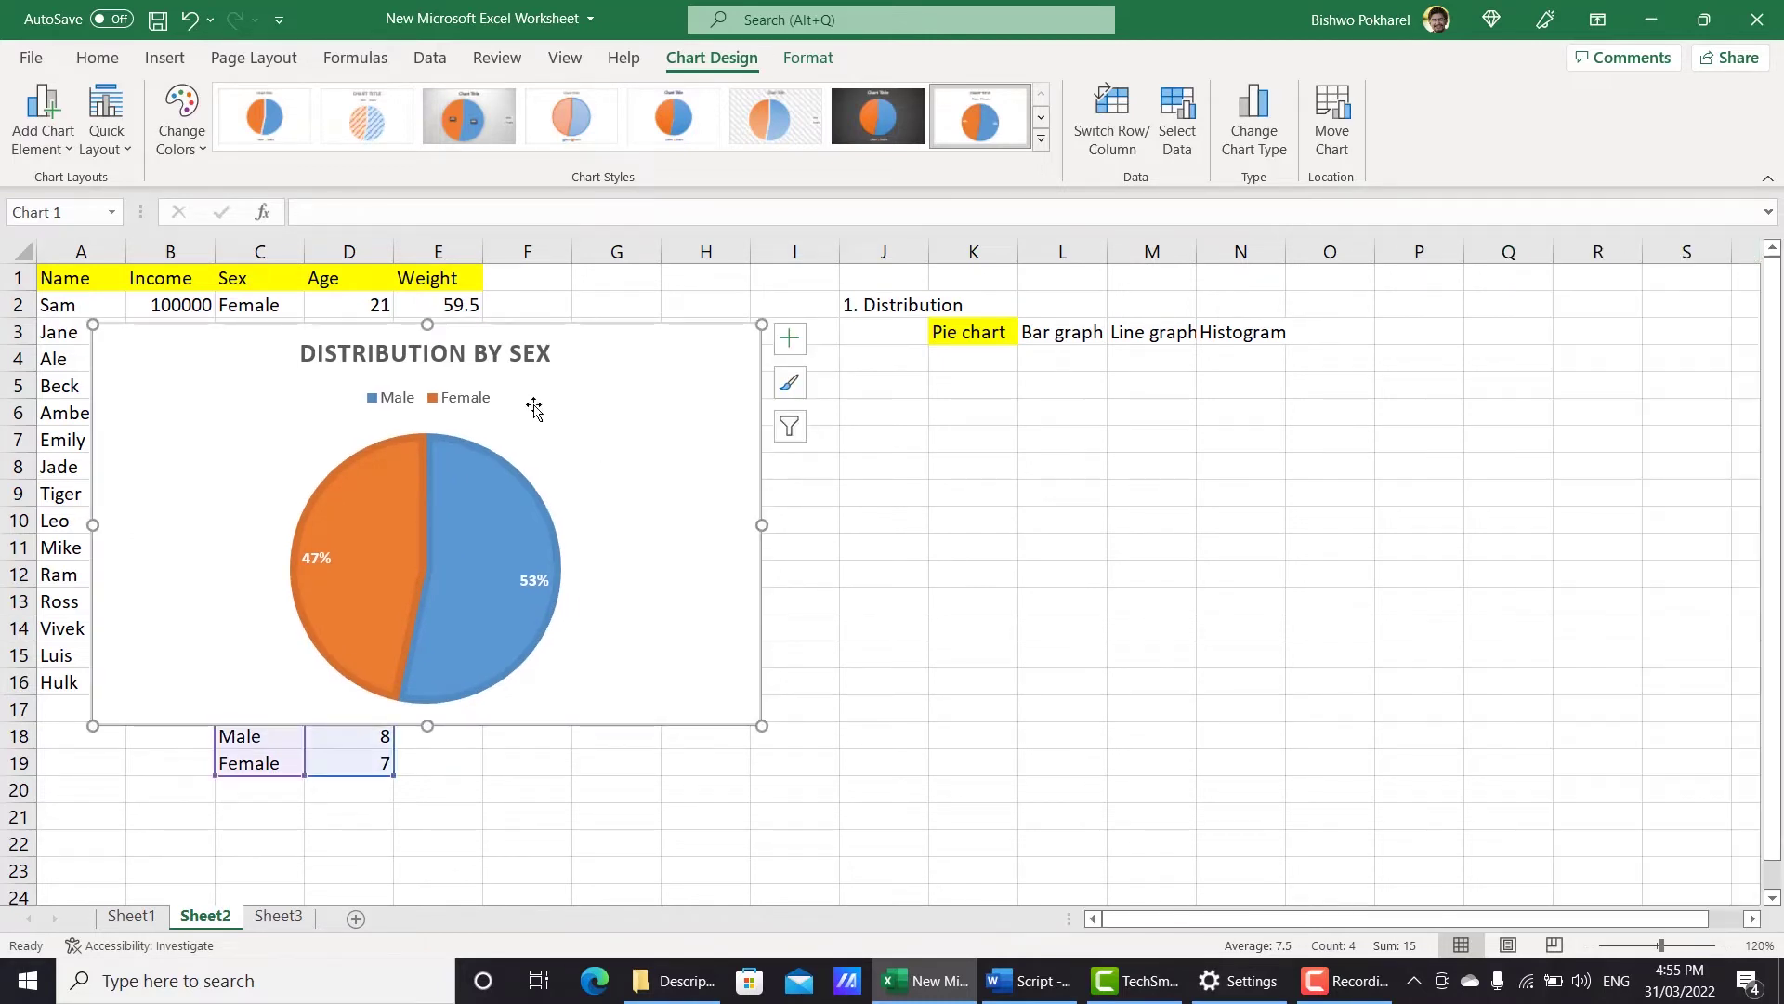
pyautogui.moveTo(543, 325); pyautogui.dragTo(580, 345)
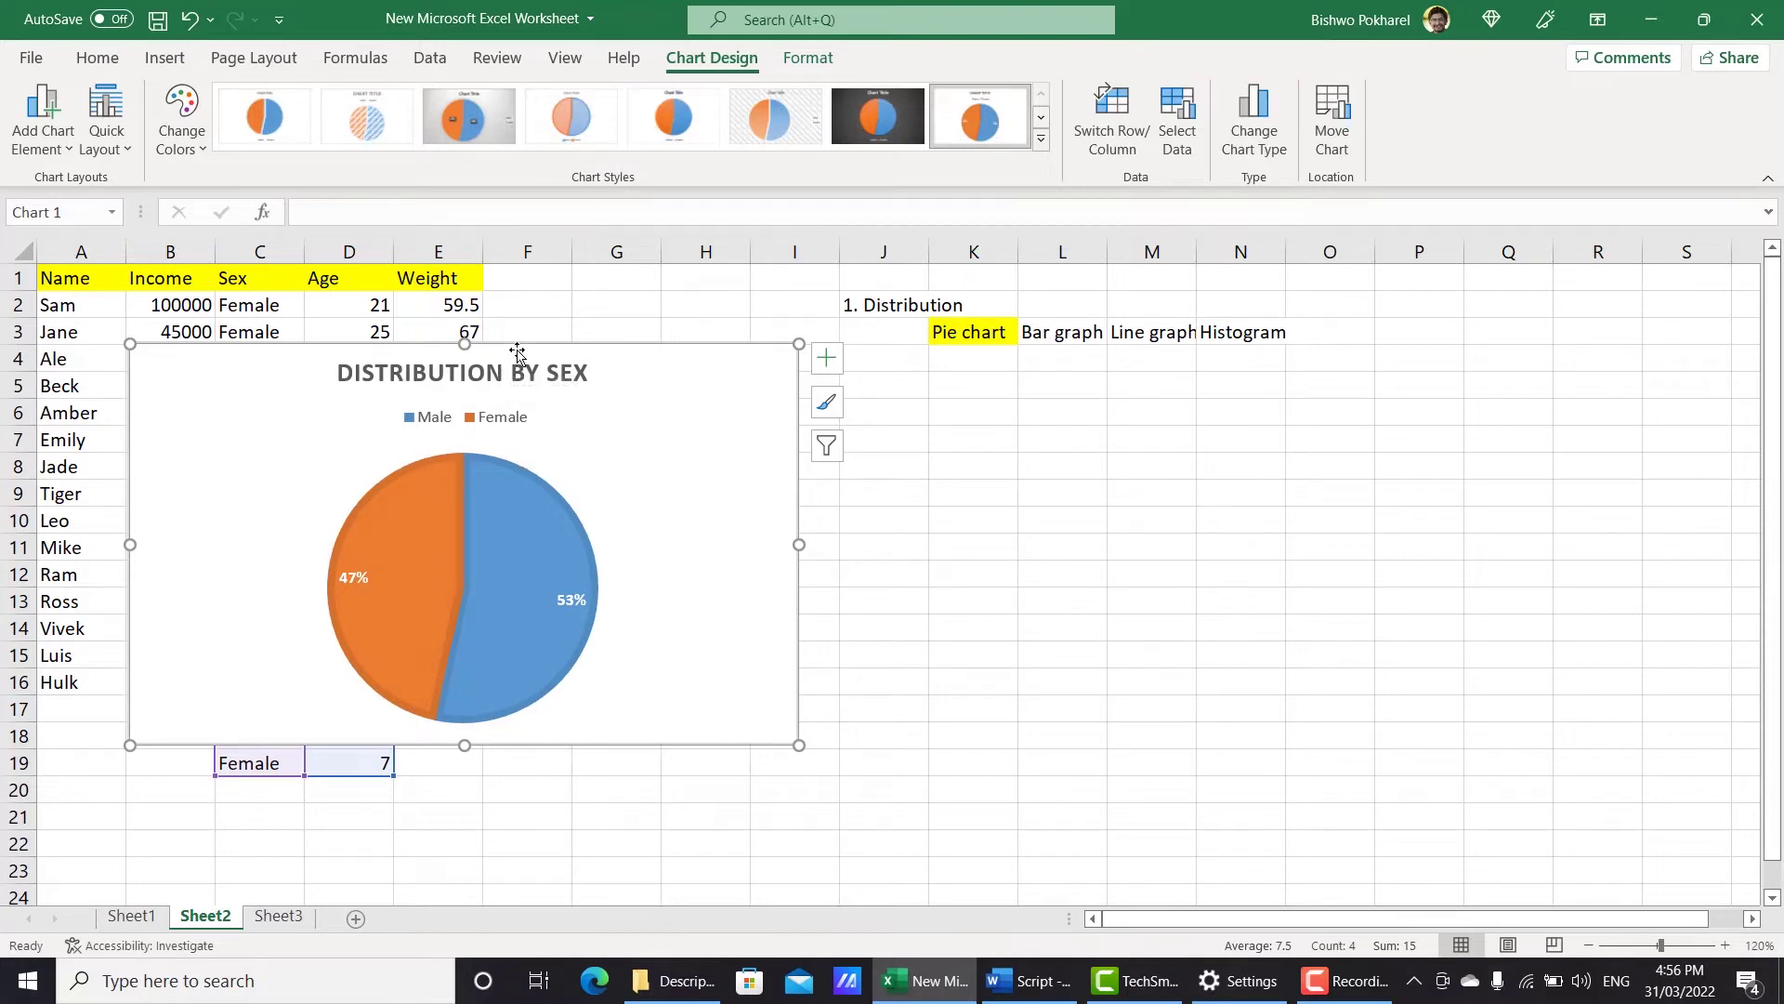
# Fill the Bar graph cell L3 with blue and move the pie chart away from the data to about cell M12.
pyautogui.click(1076, 331)
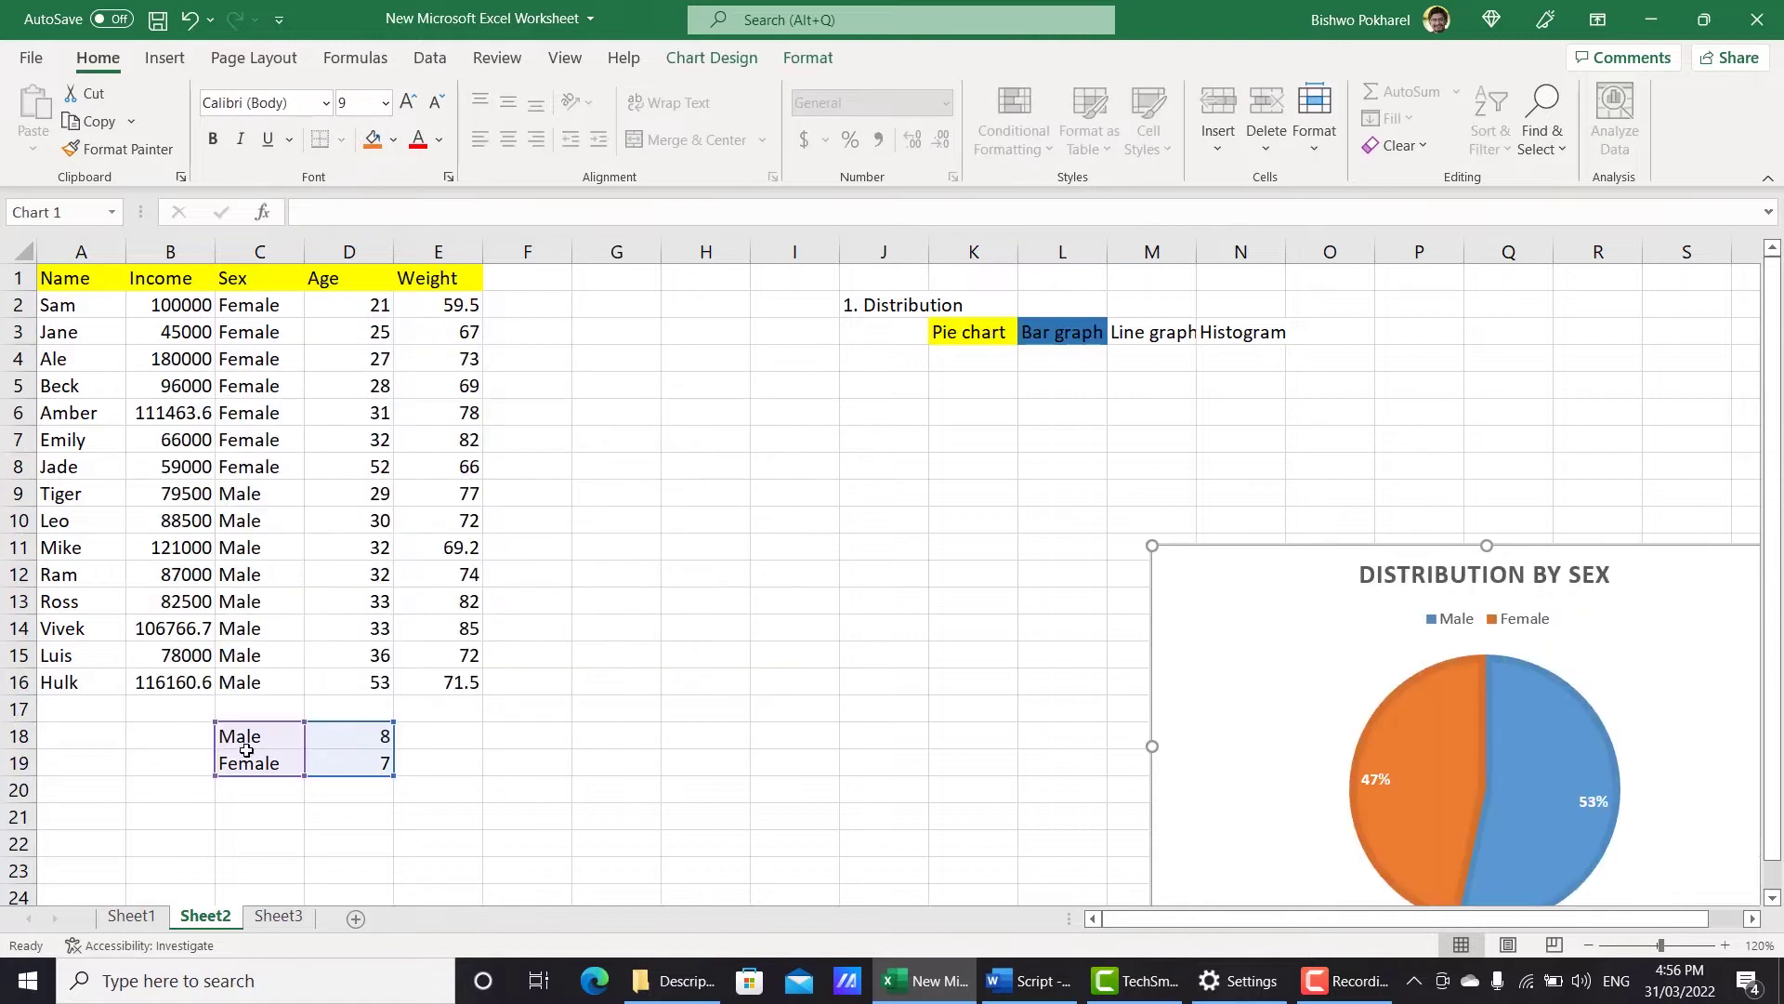
# Insert a 2-D clustered column chart from the counts in C18:D19 and move it up over columns D to K.
pyautogui.moveTo(248, 737); pyautogui.dragTo(371, 764)
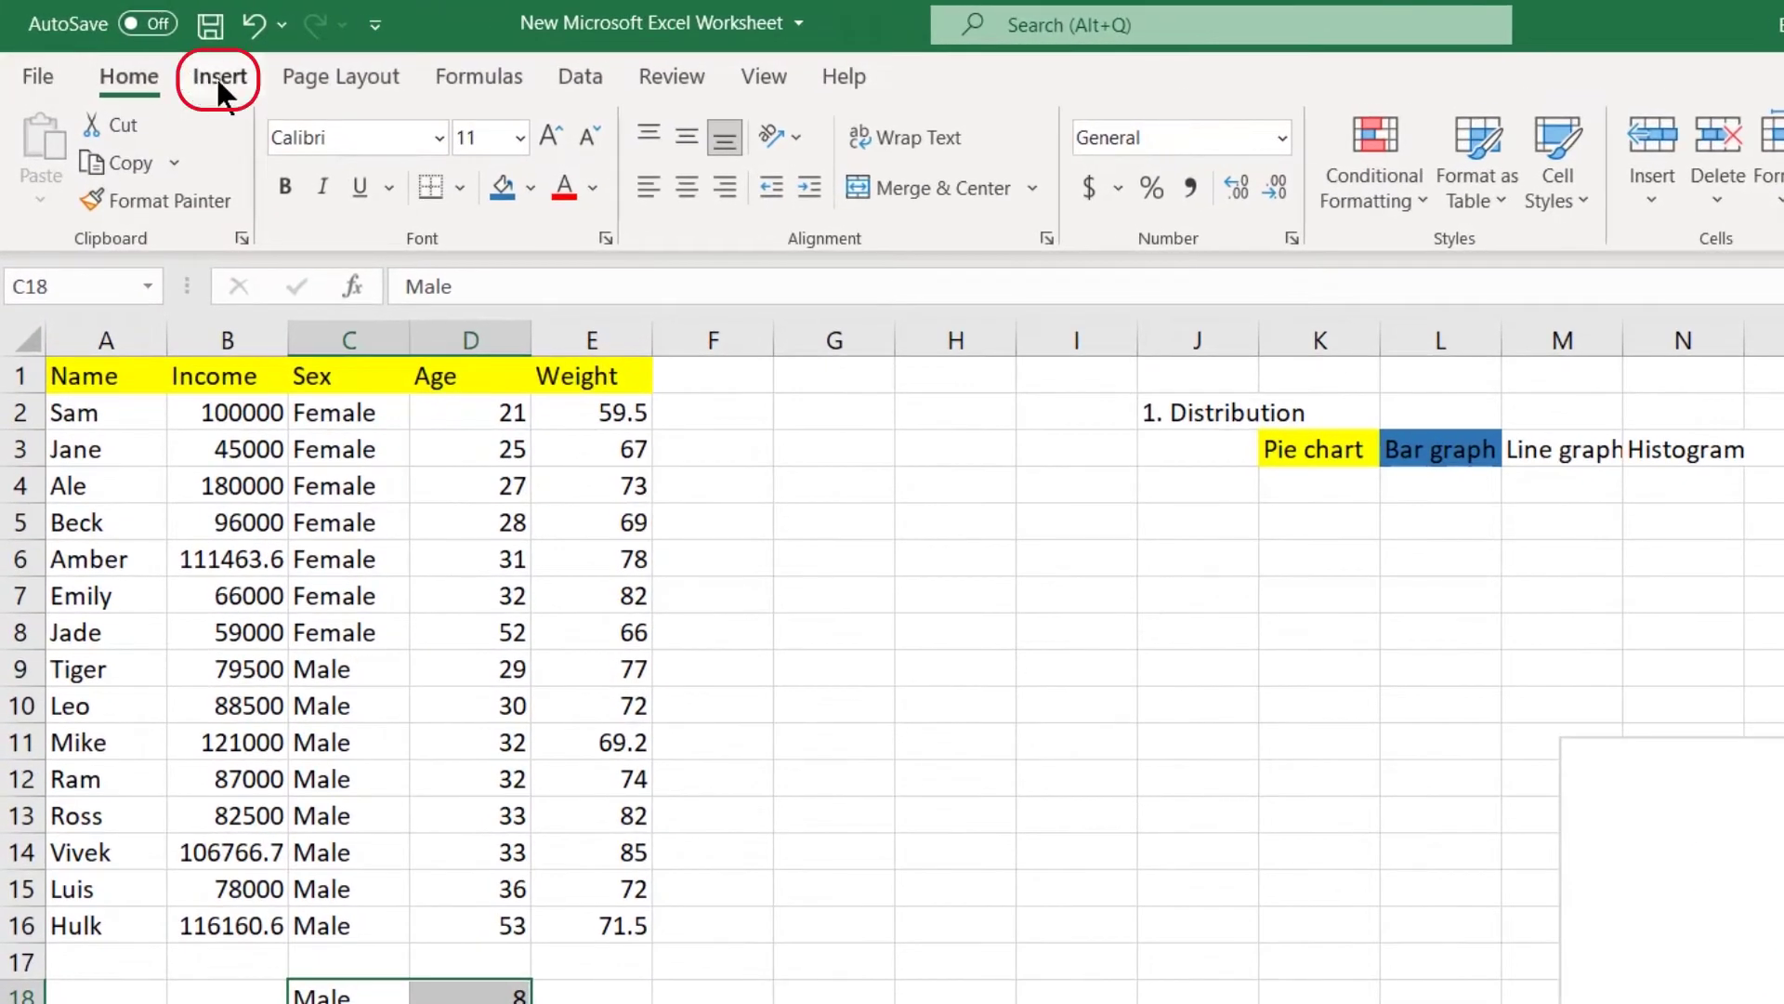
pyautogui.click(219, 82)
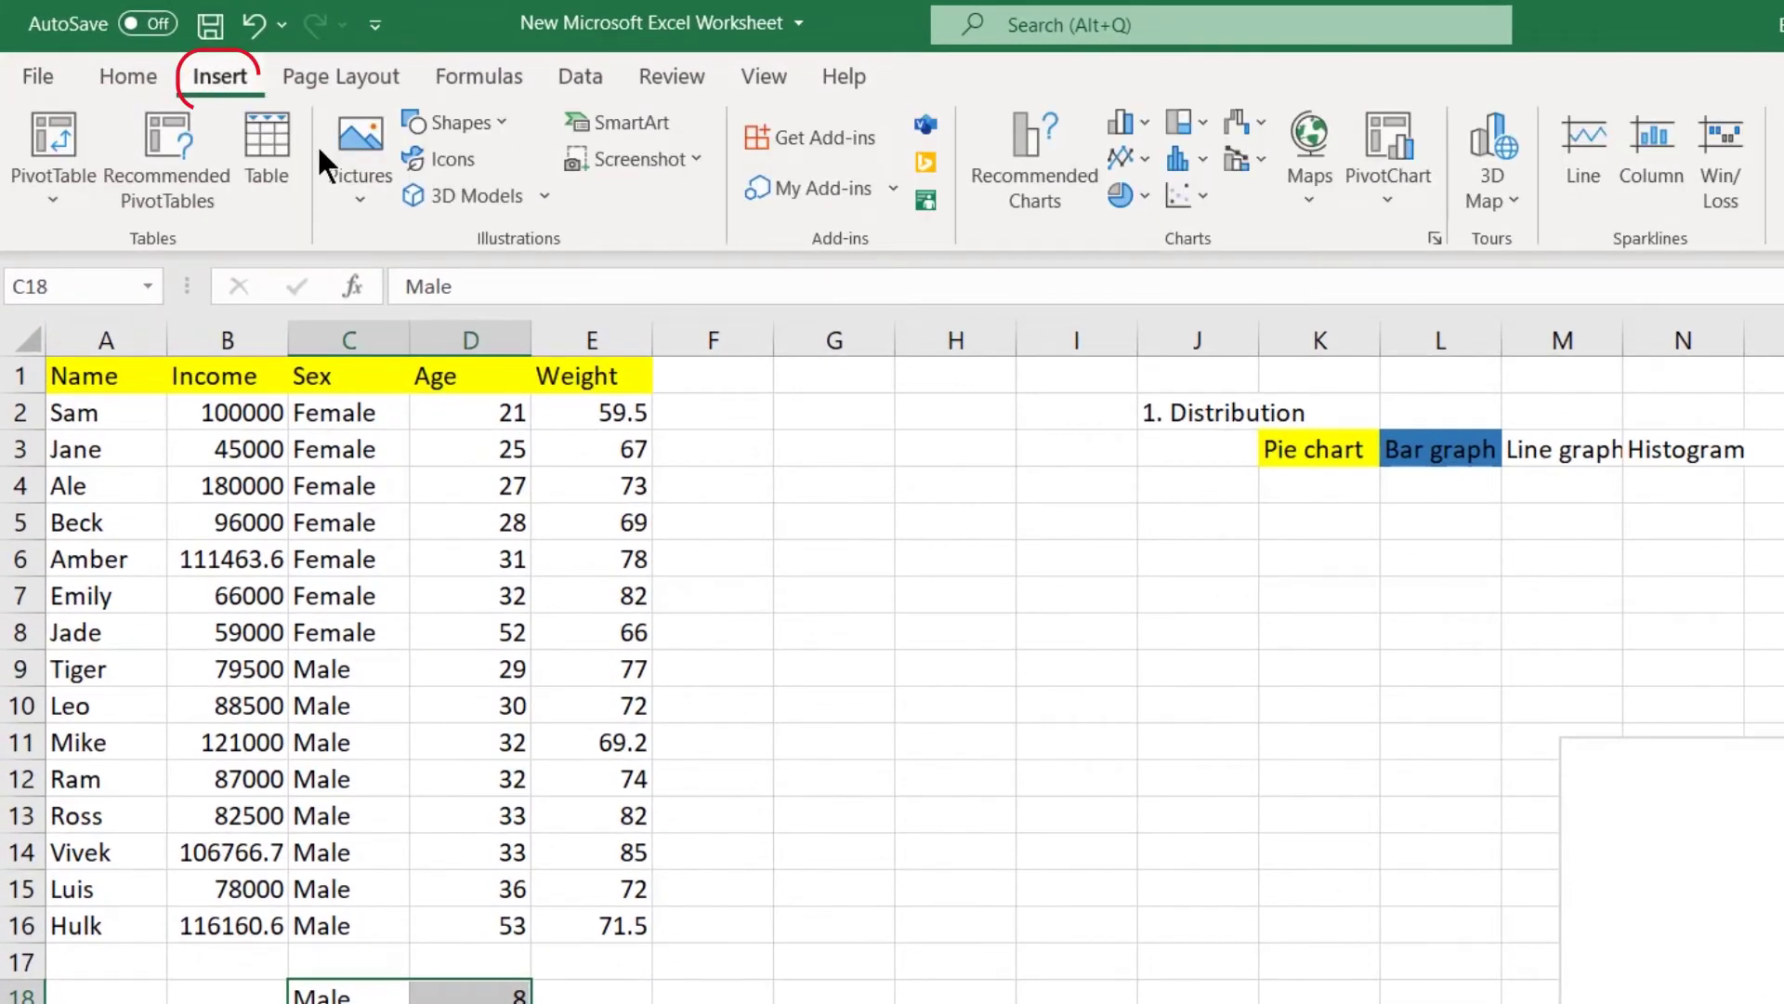
pyautogui.click(1127, 132)
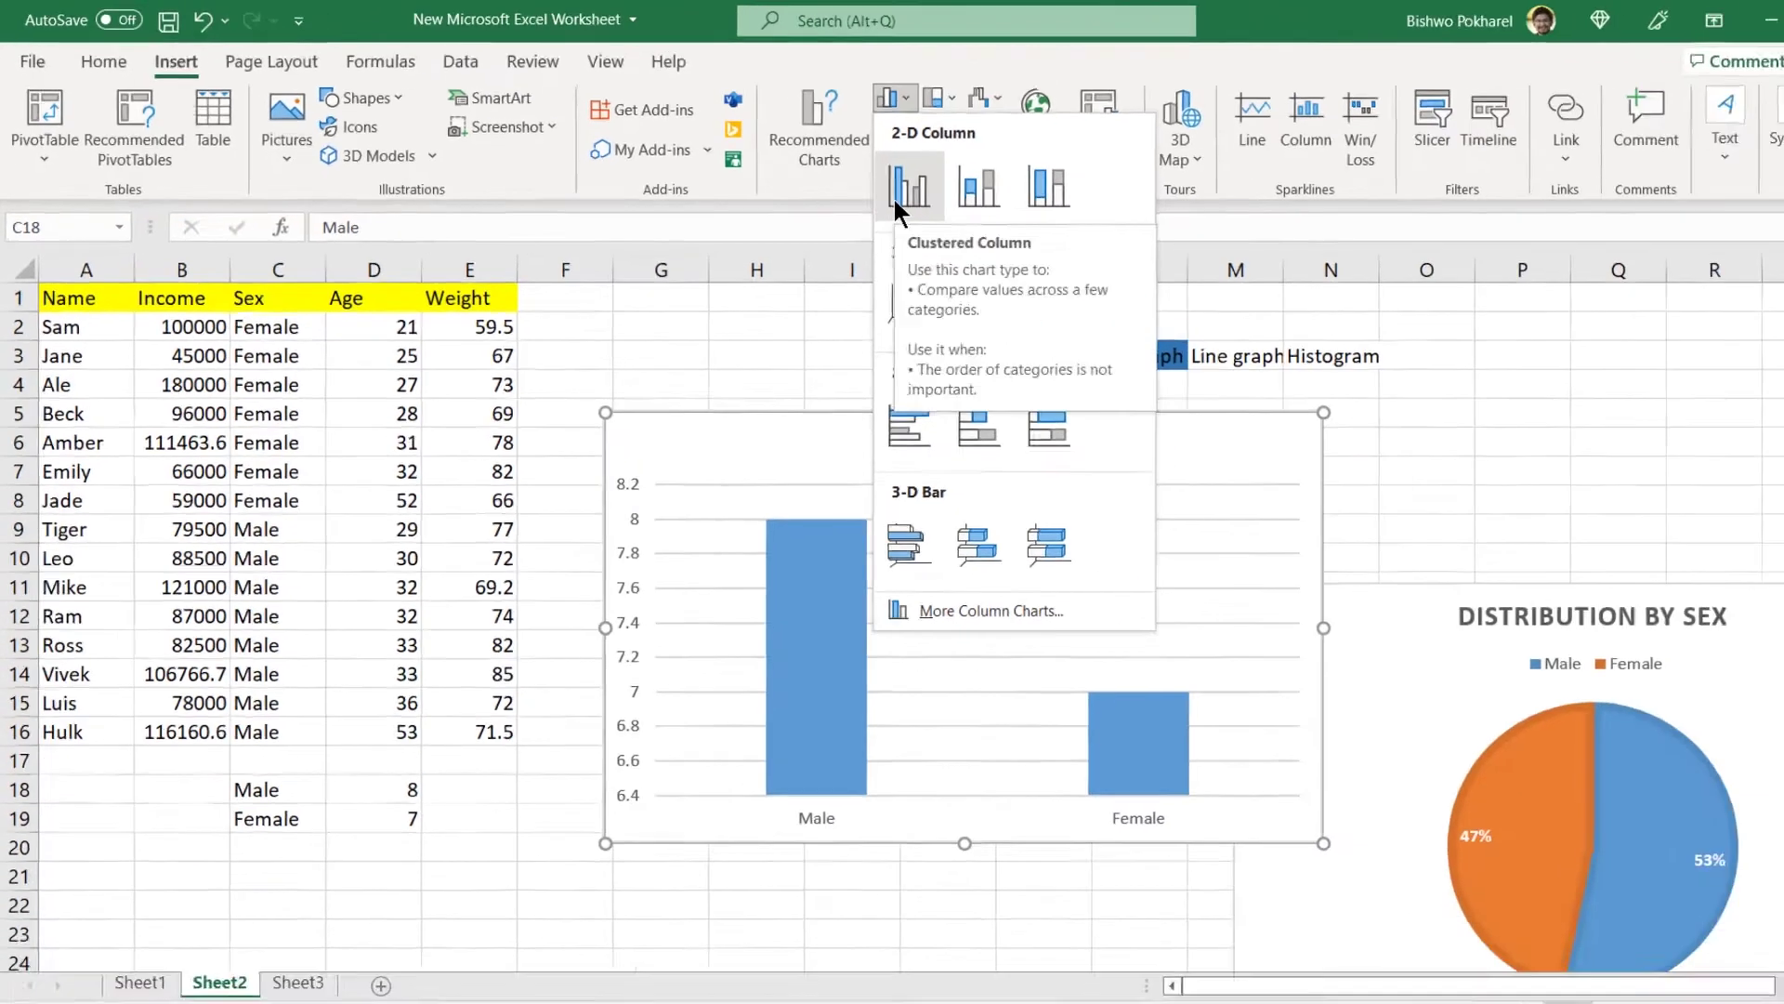
pyautogui.click(906, 185)
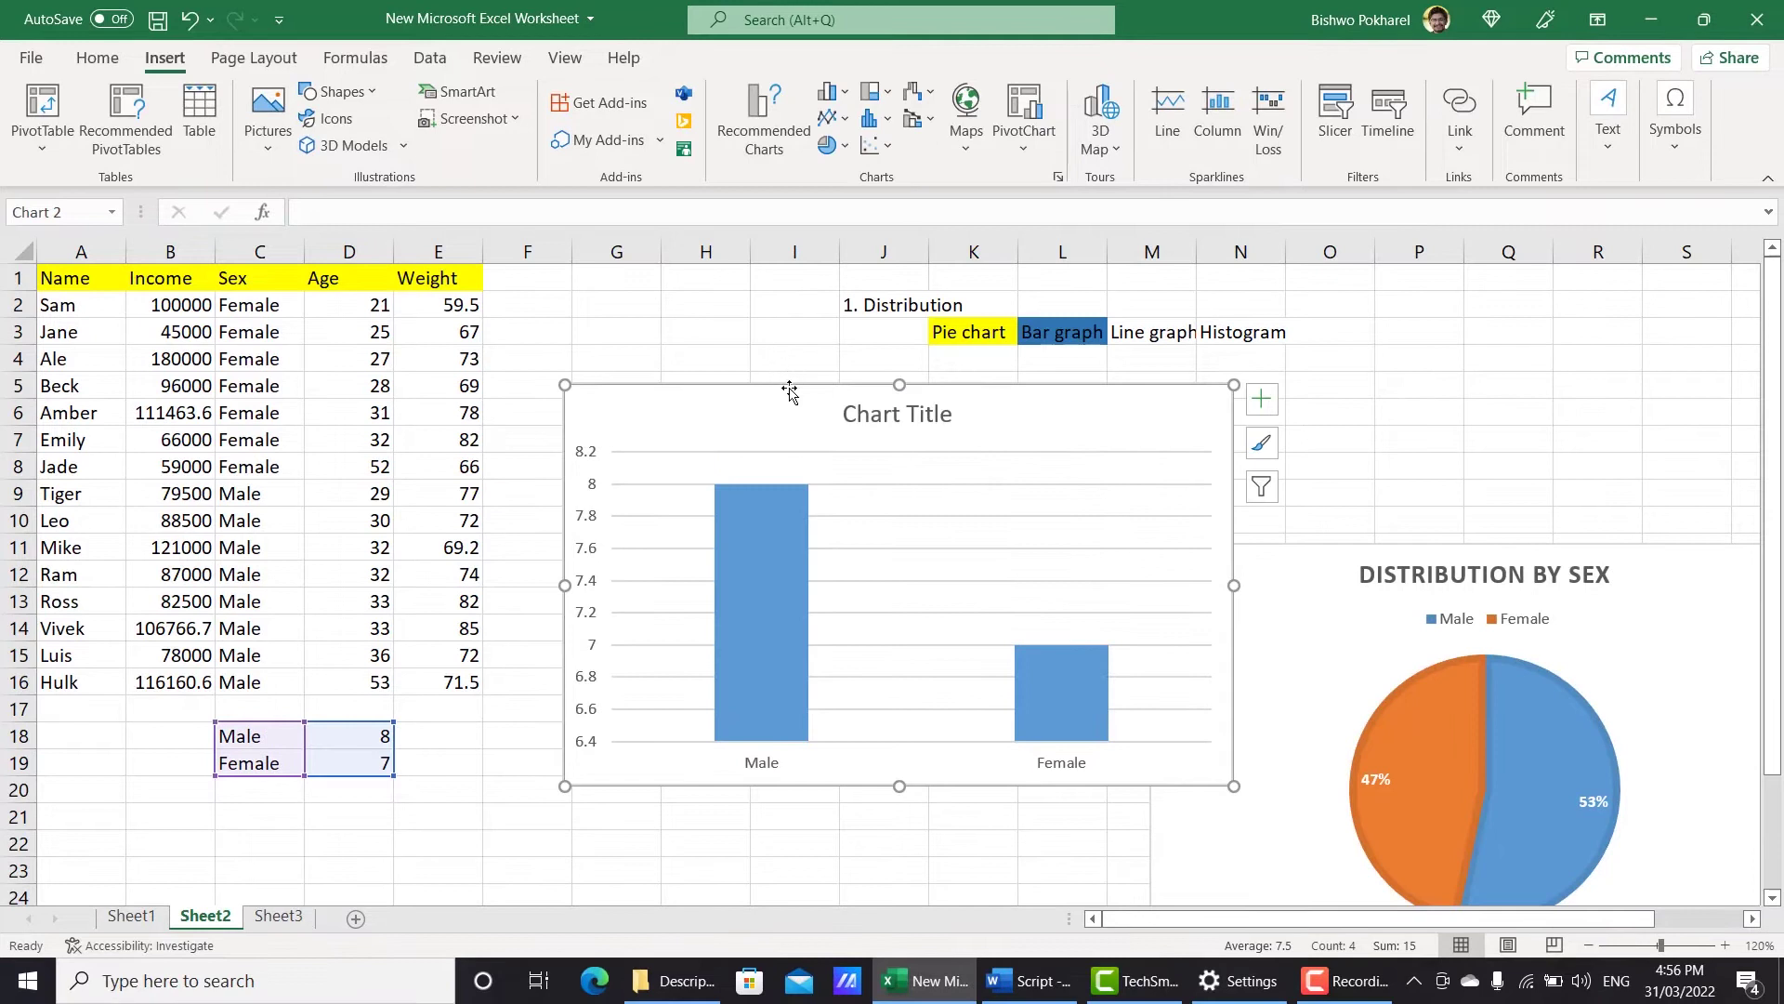
pyautogui.moveTo(744, 379); pyautogui.dragTo(473, 282)
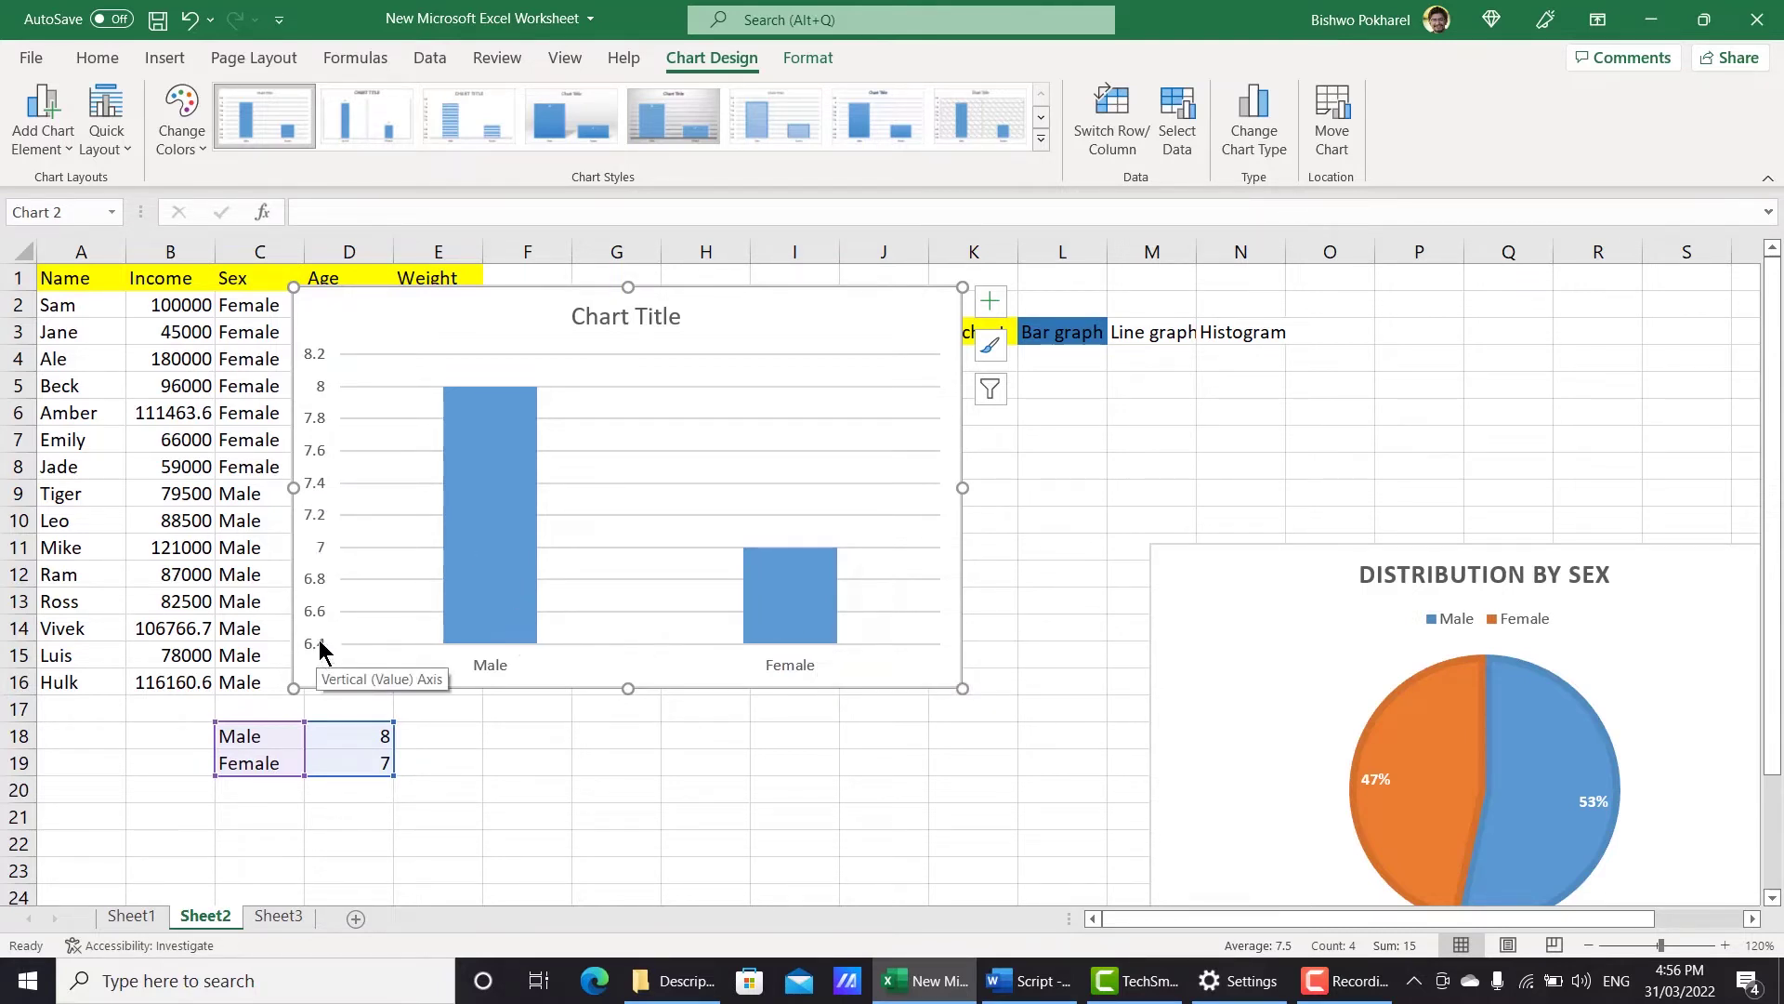
# Set the column chart's vertical axis bounds to a minimum of 0 and a maximum of 10.
pyautogui.doubleClick(312, 486)
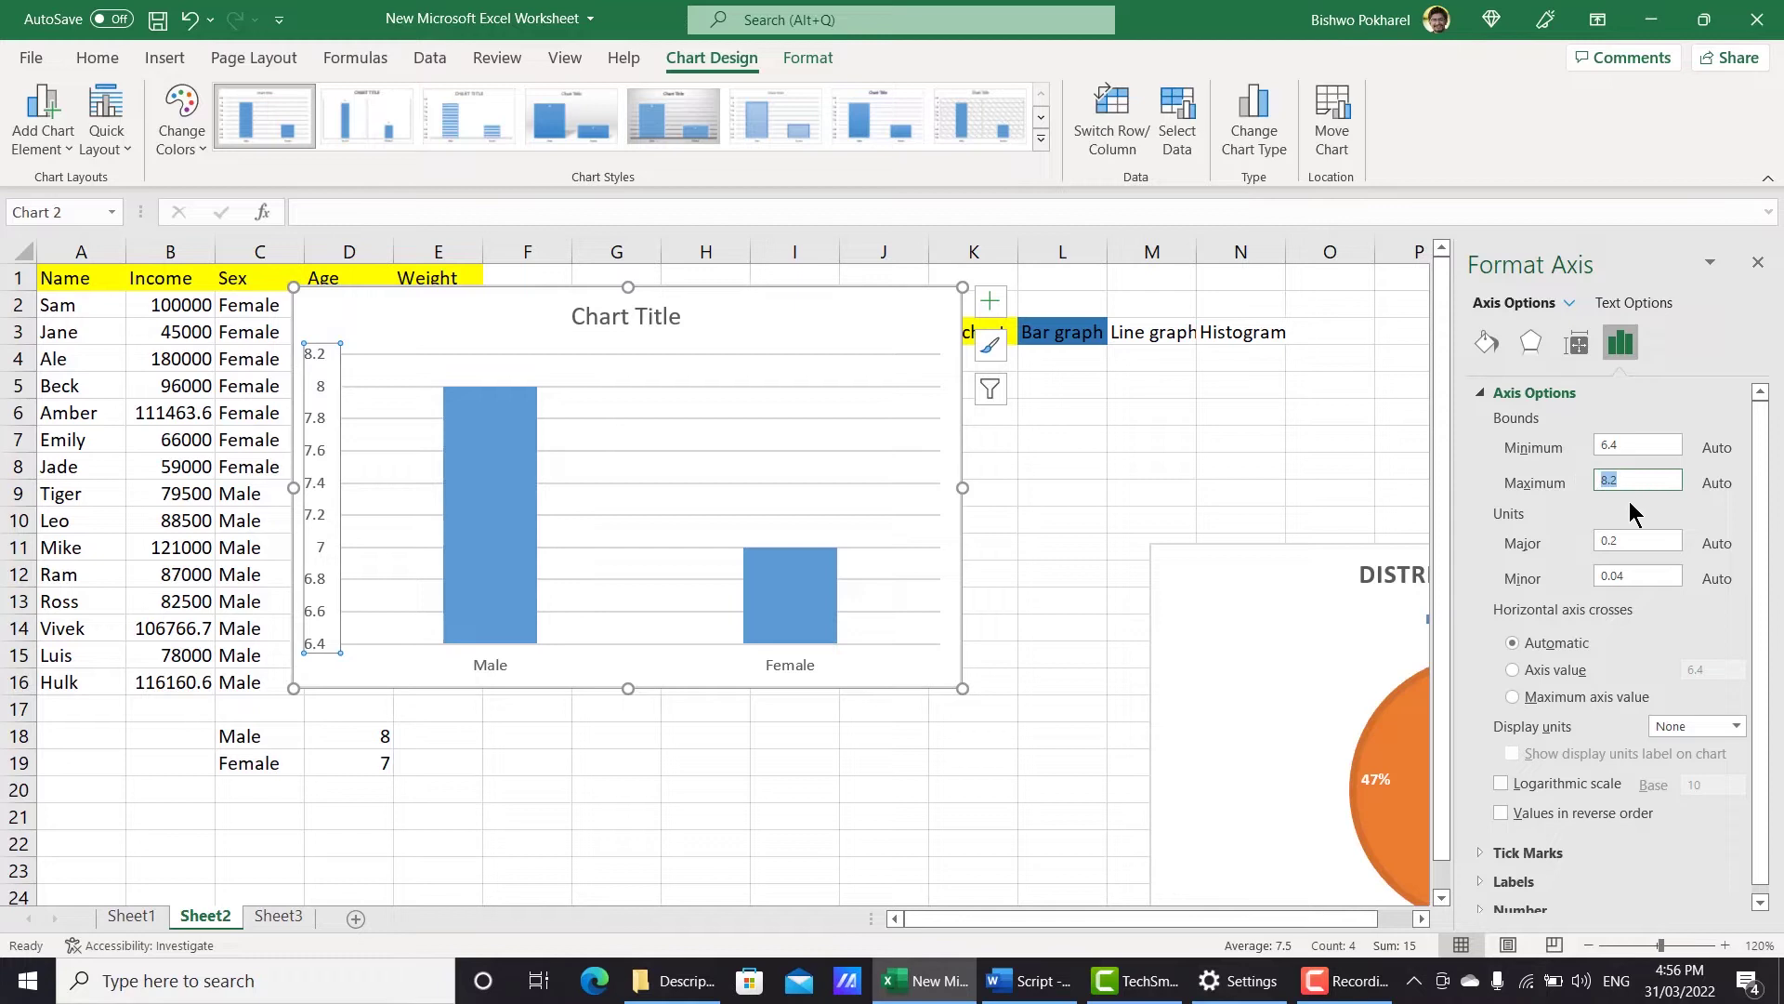
pyautogui.write('10')
pyautogui.click(1645, 445)
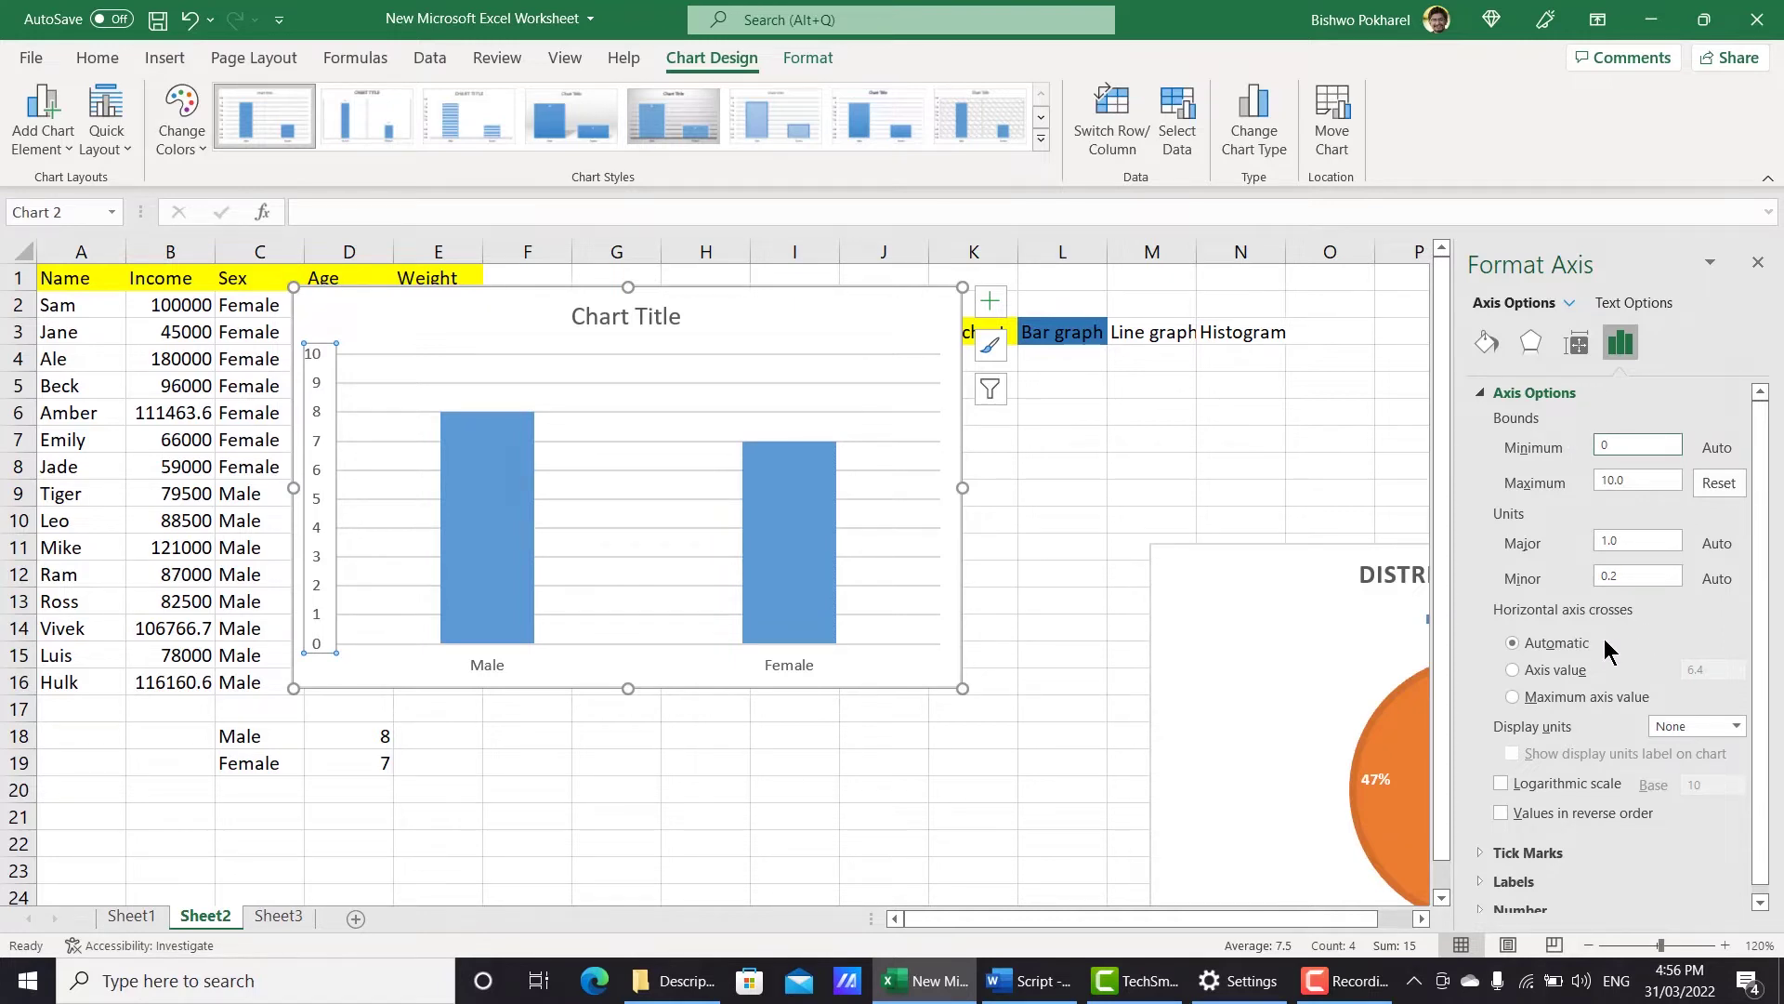
# Title the column chart "Distribution by sex" and move it off the data table, starting at about cell F10.
pyautogui.click(1758, 262)
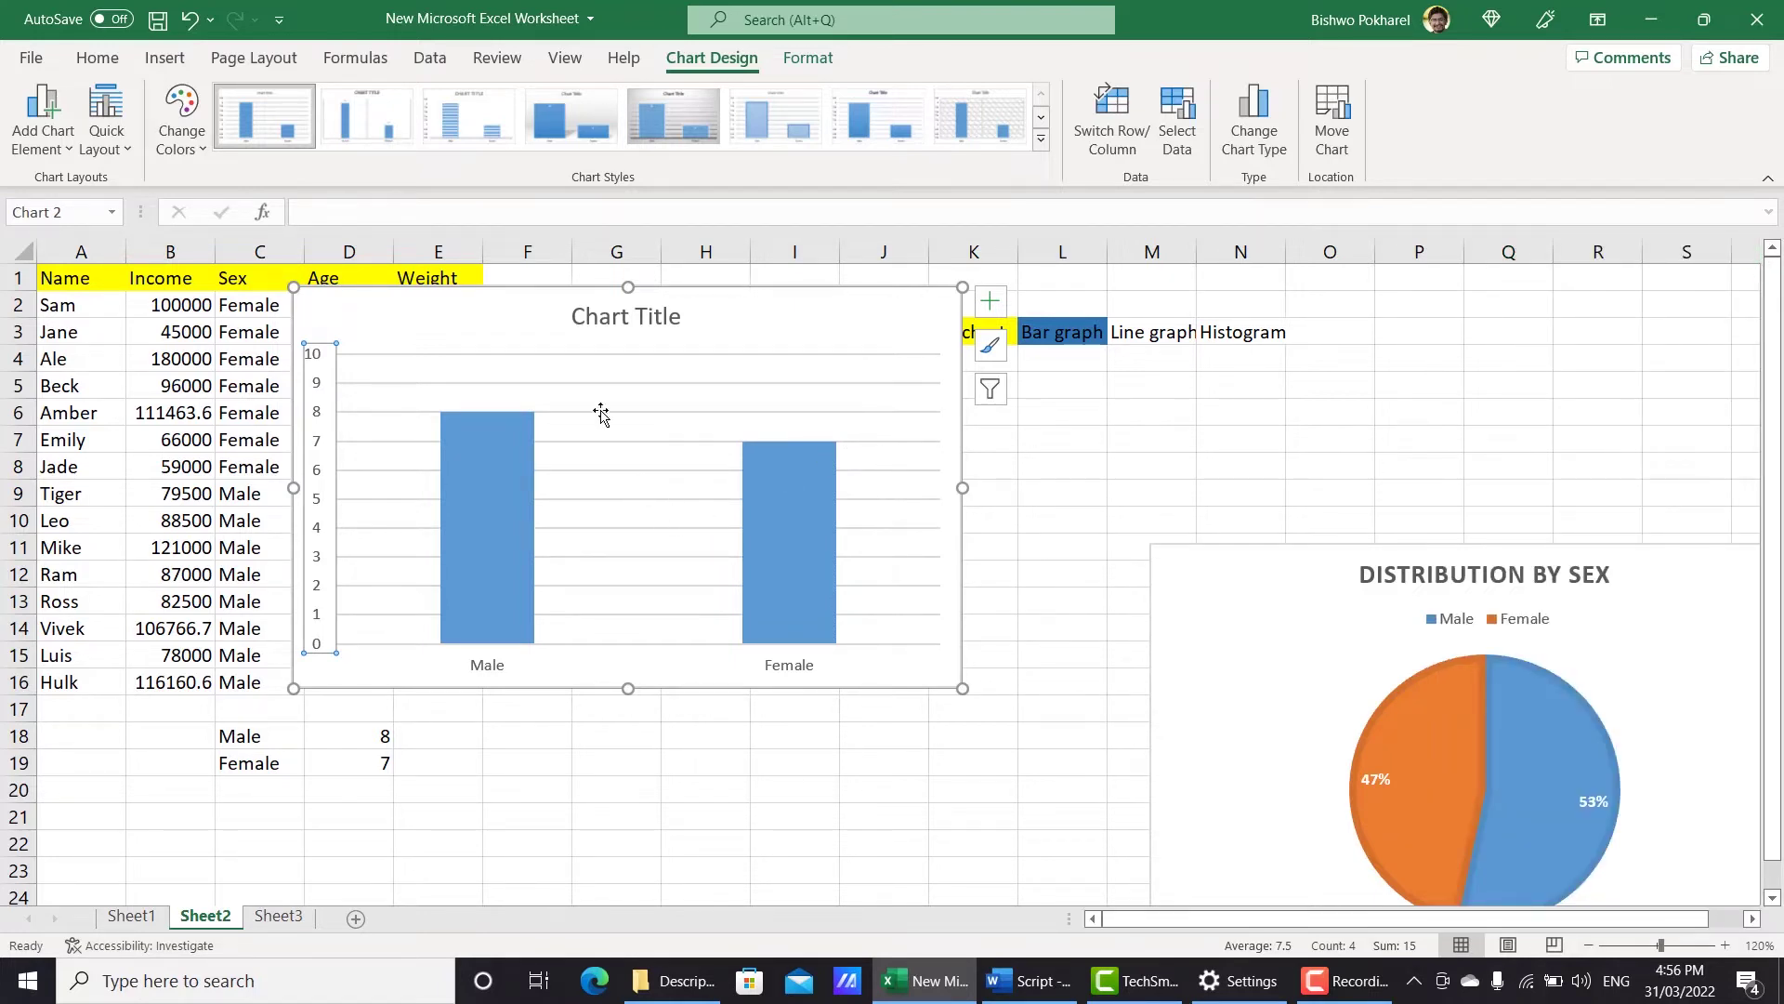
pyautogui.click(616, 319)
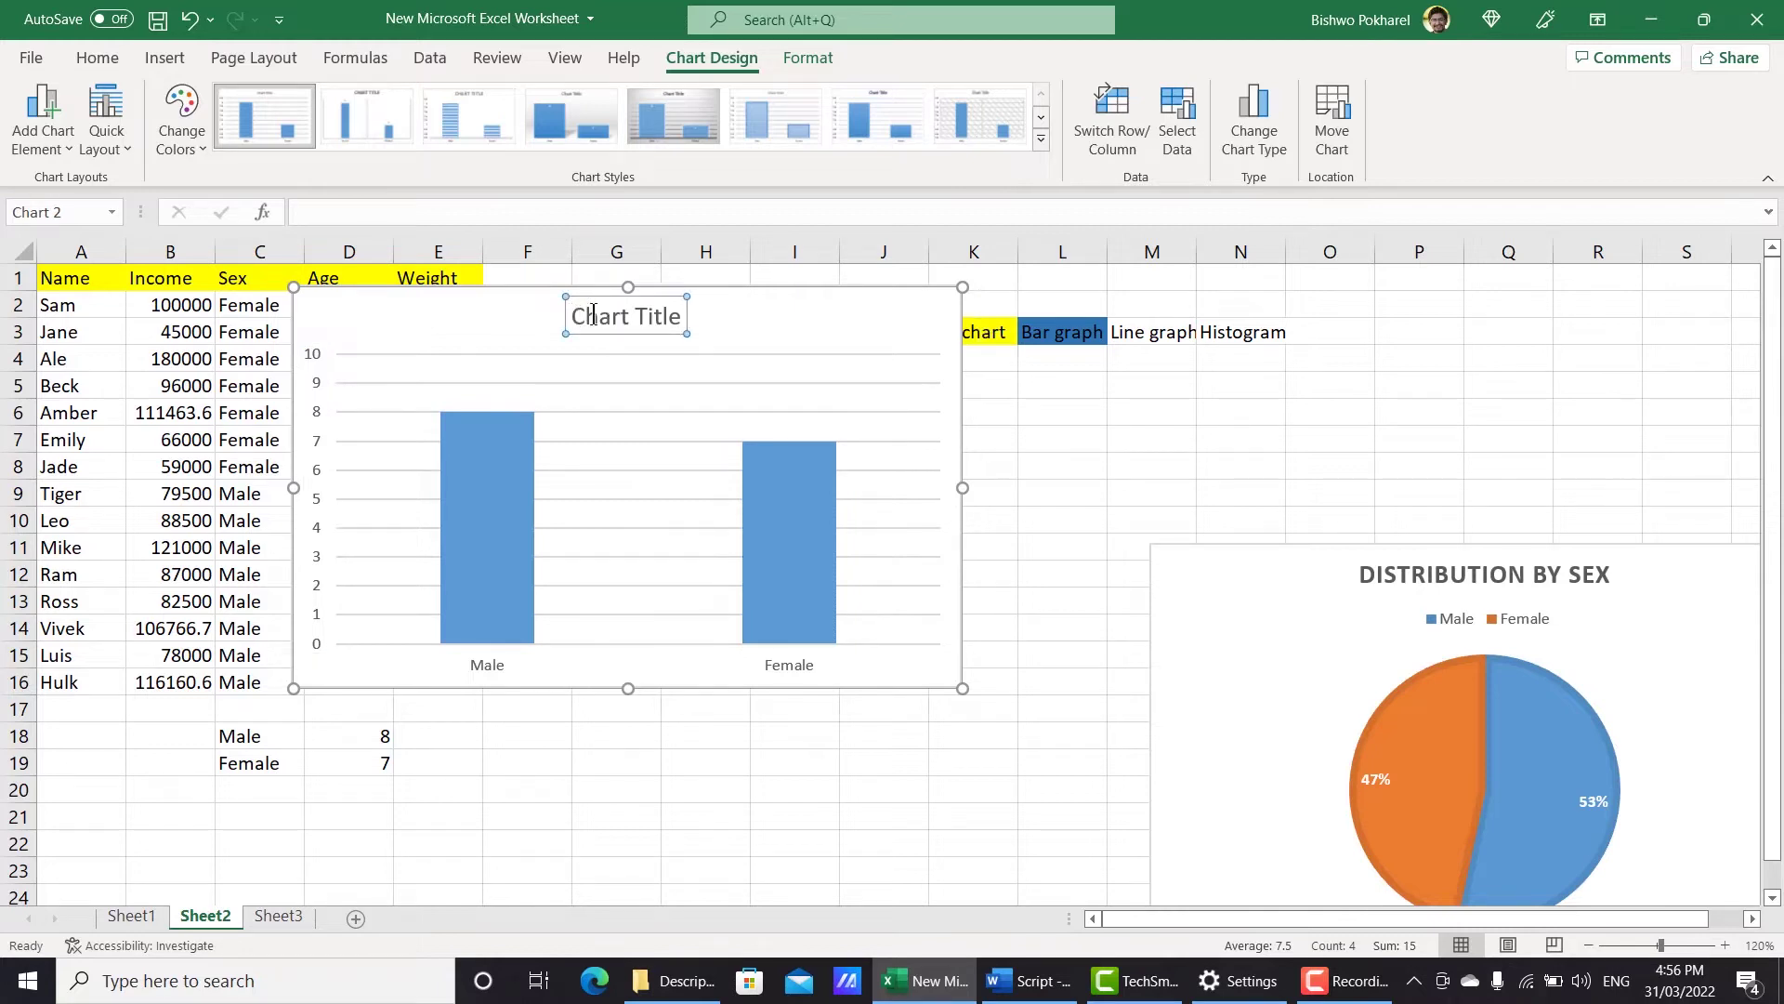
pyautogui.moveTo(572, 318); pyautogui.dragTo(678, 310)
pyautogui.write('Dist')
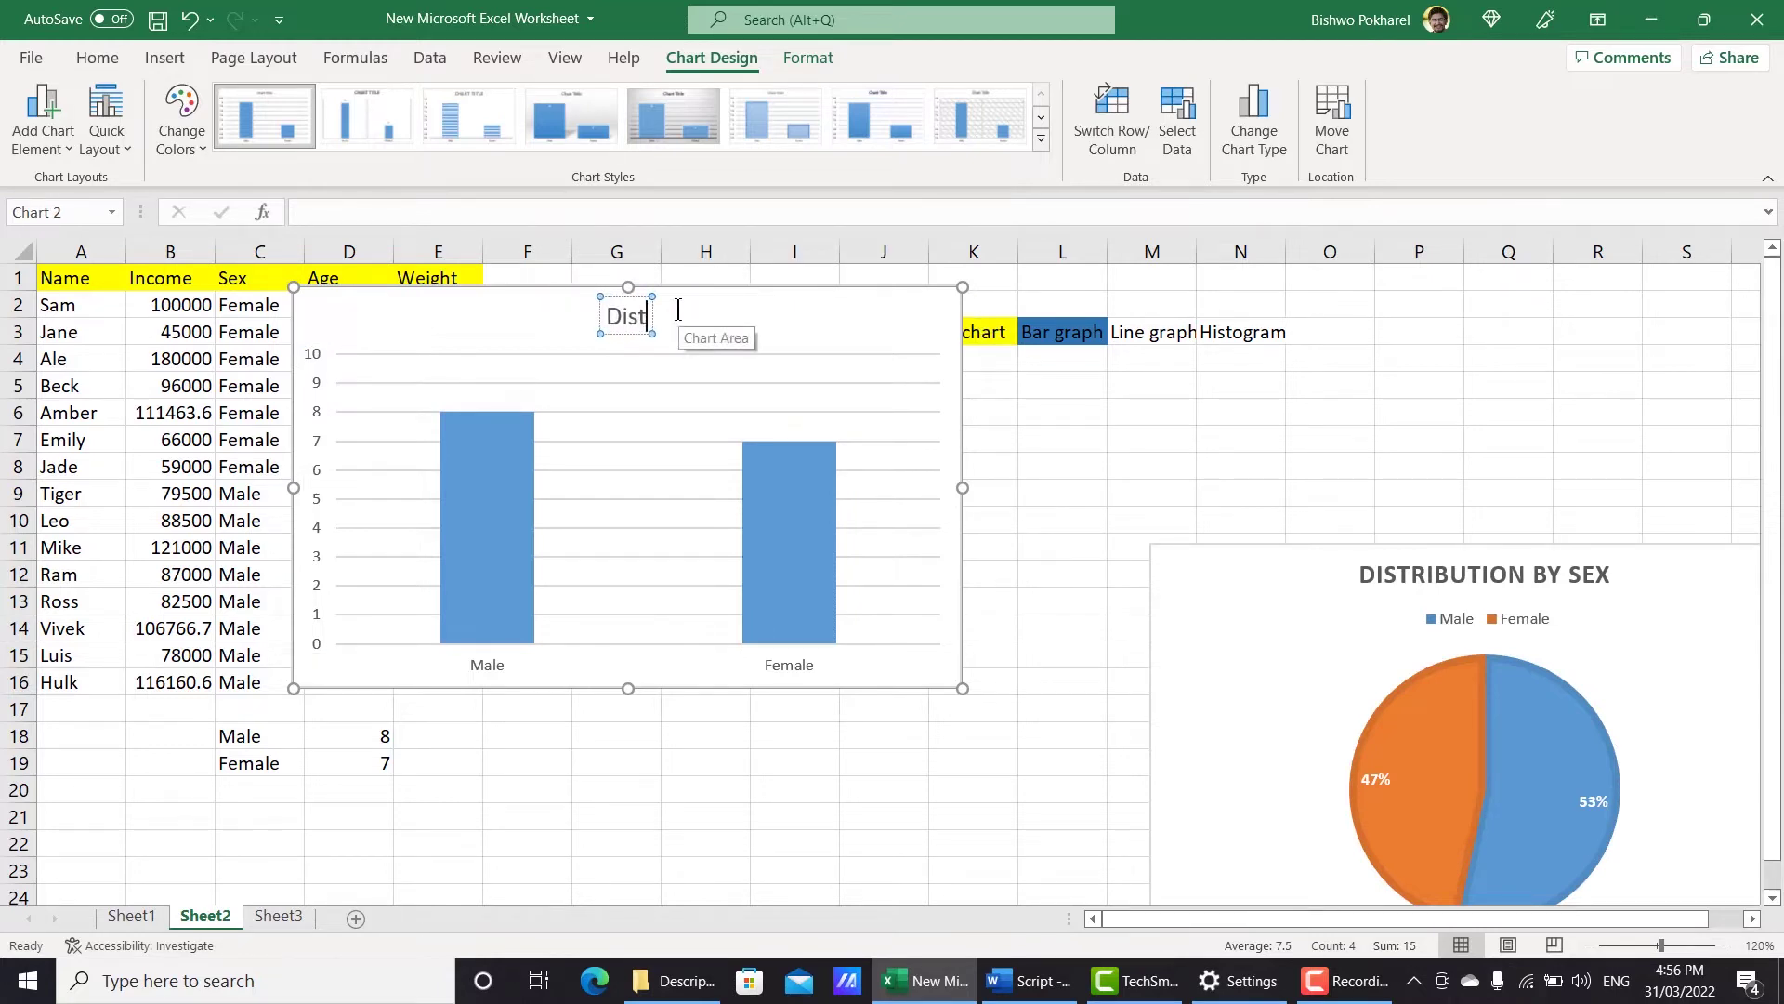
pyautogui.write('ribution by')
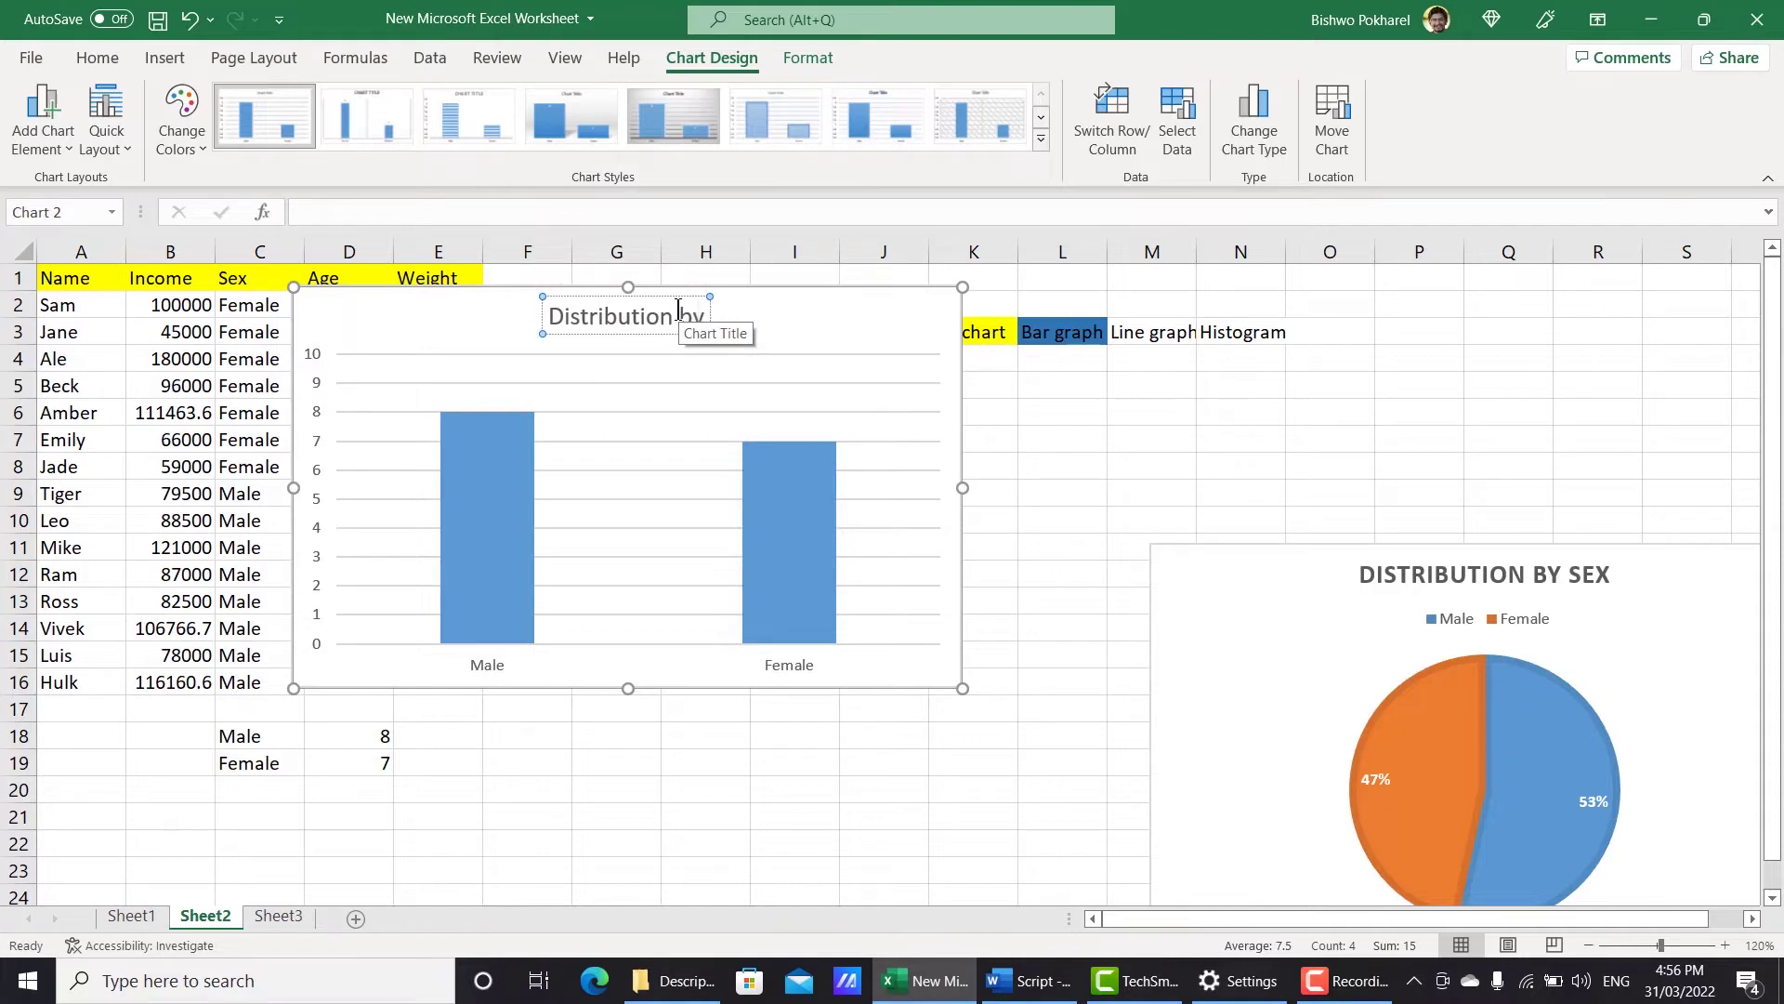
pyautogui.write(' sex')
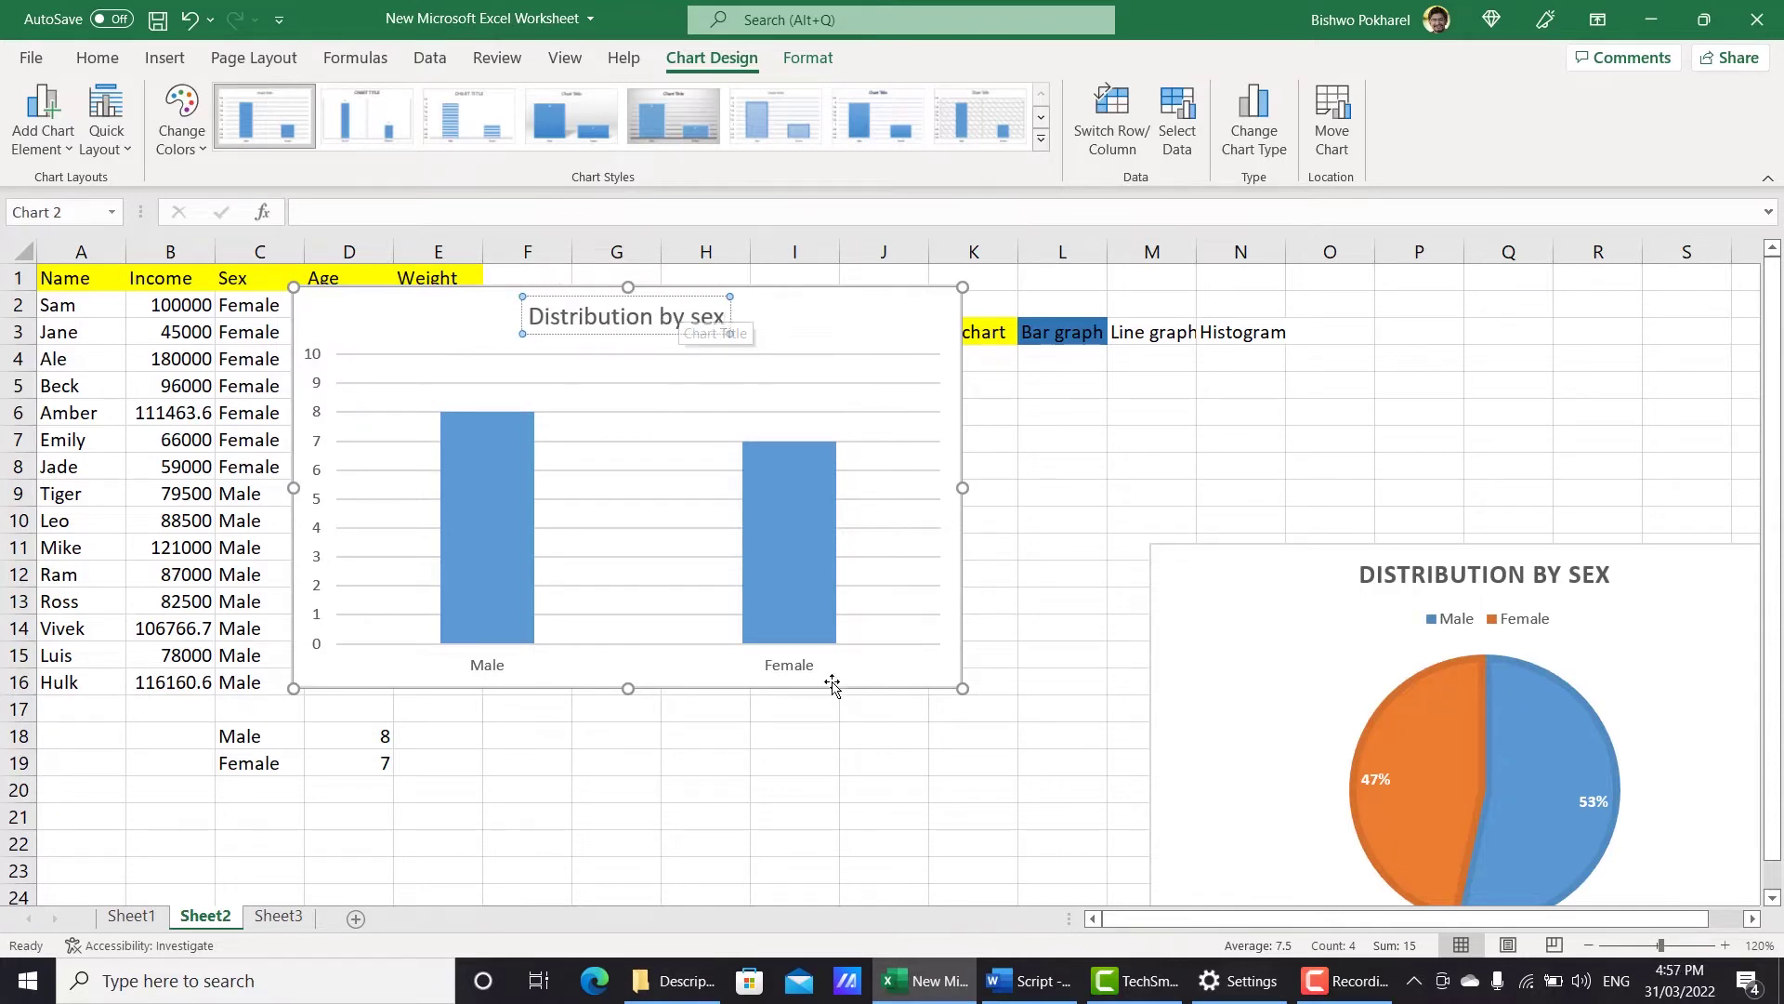
pyautogui.click(807, 732)
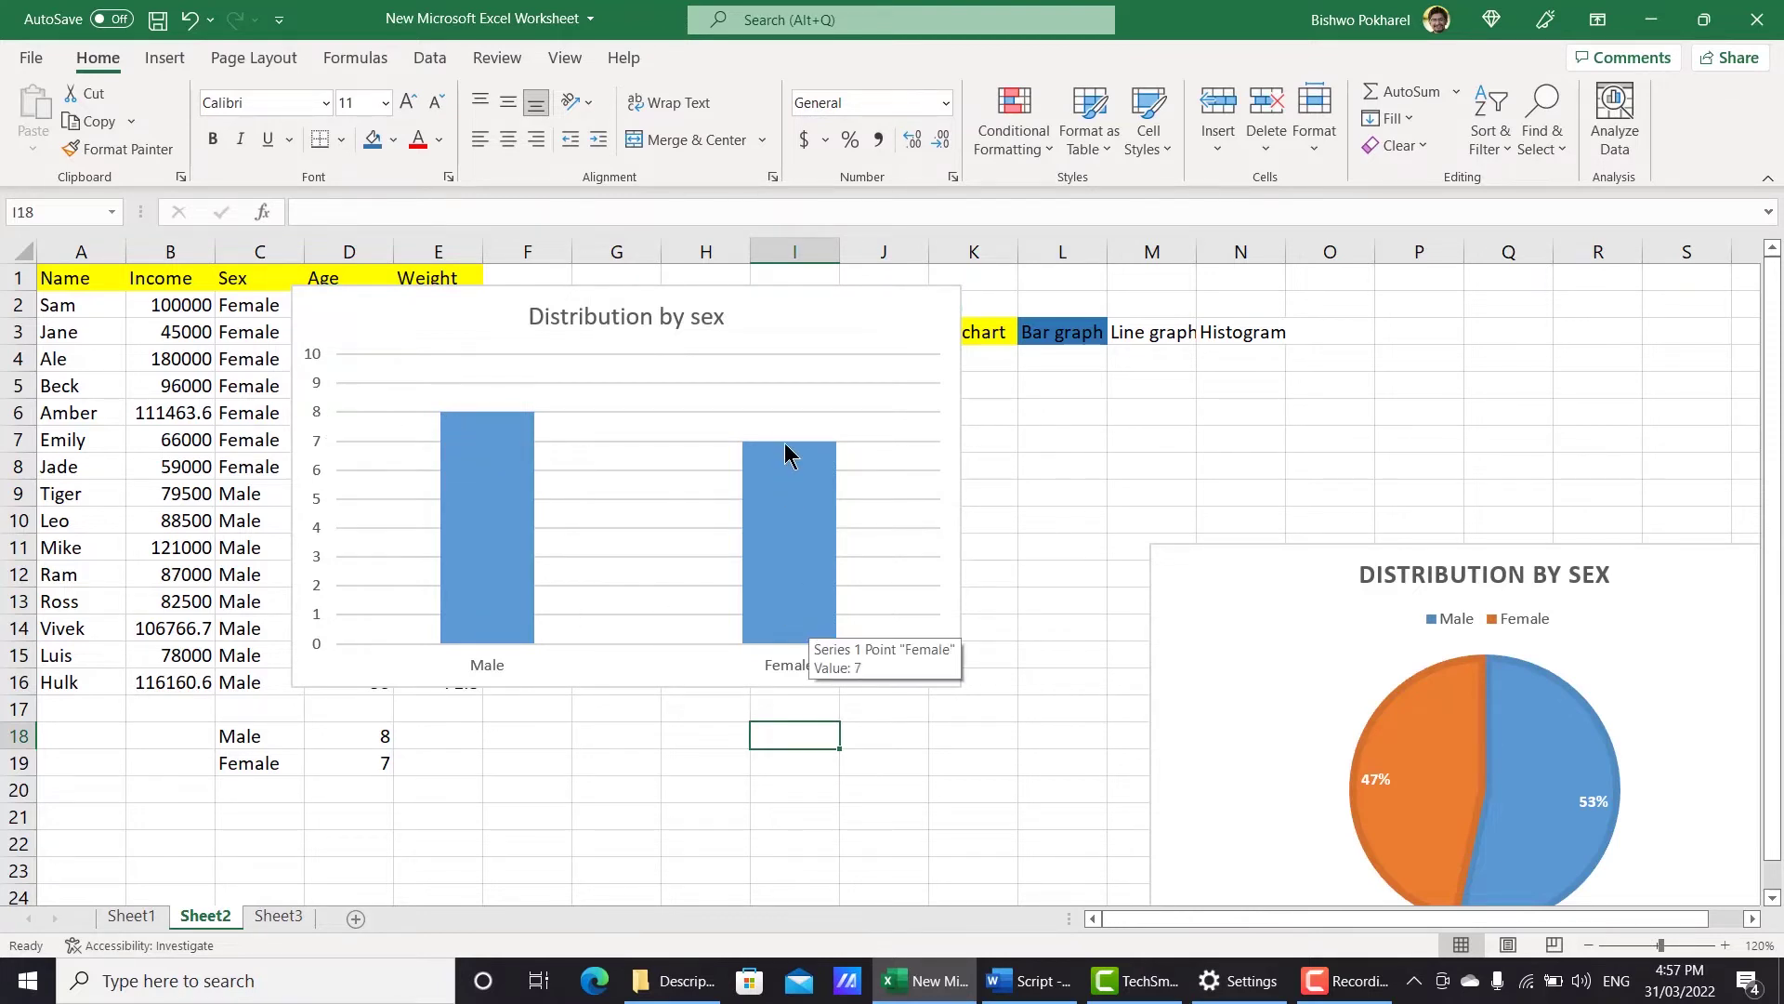
pyautogui.moveTo(724, 296); pyautogui.dragTo(908, 523)
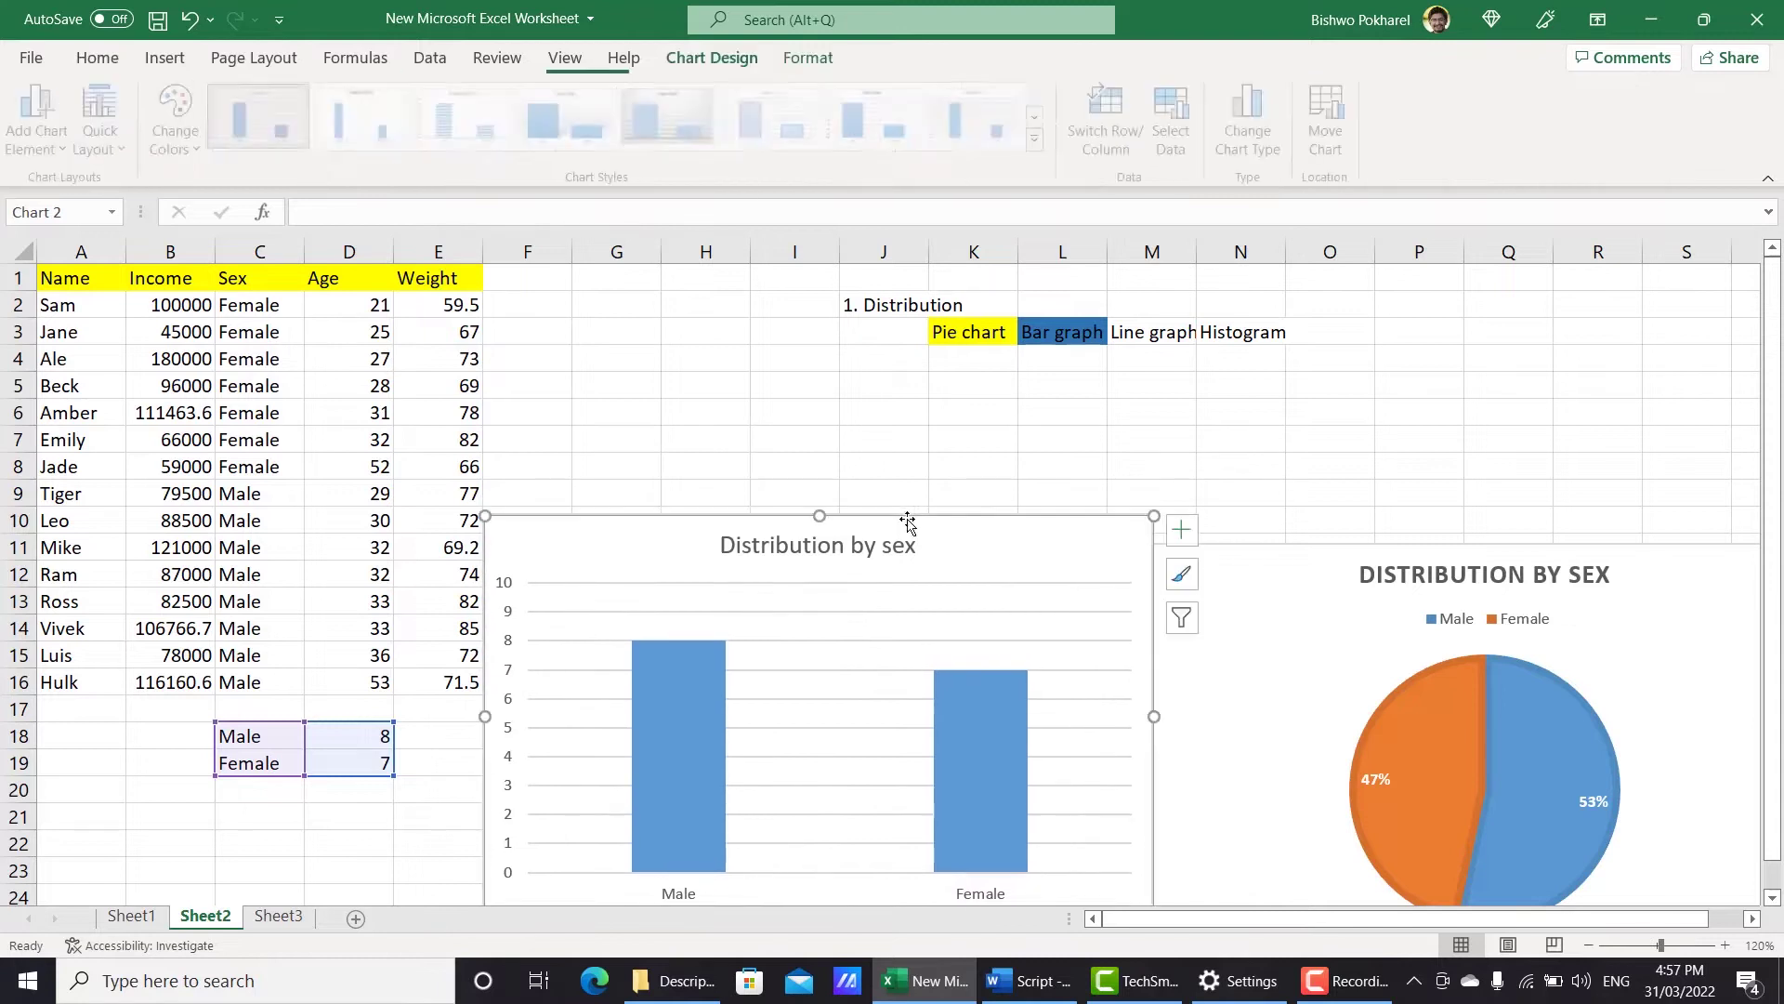
# Insert a markers-only scatter chart from the Year and Temperature data in A1:B12 of Sheet3 and place it beside the data from about column D.
pyautogui.click(1163, 336)
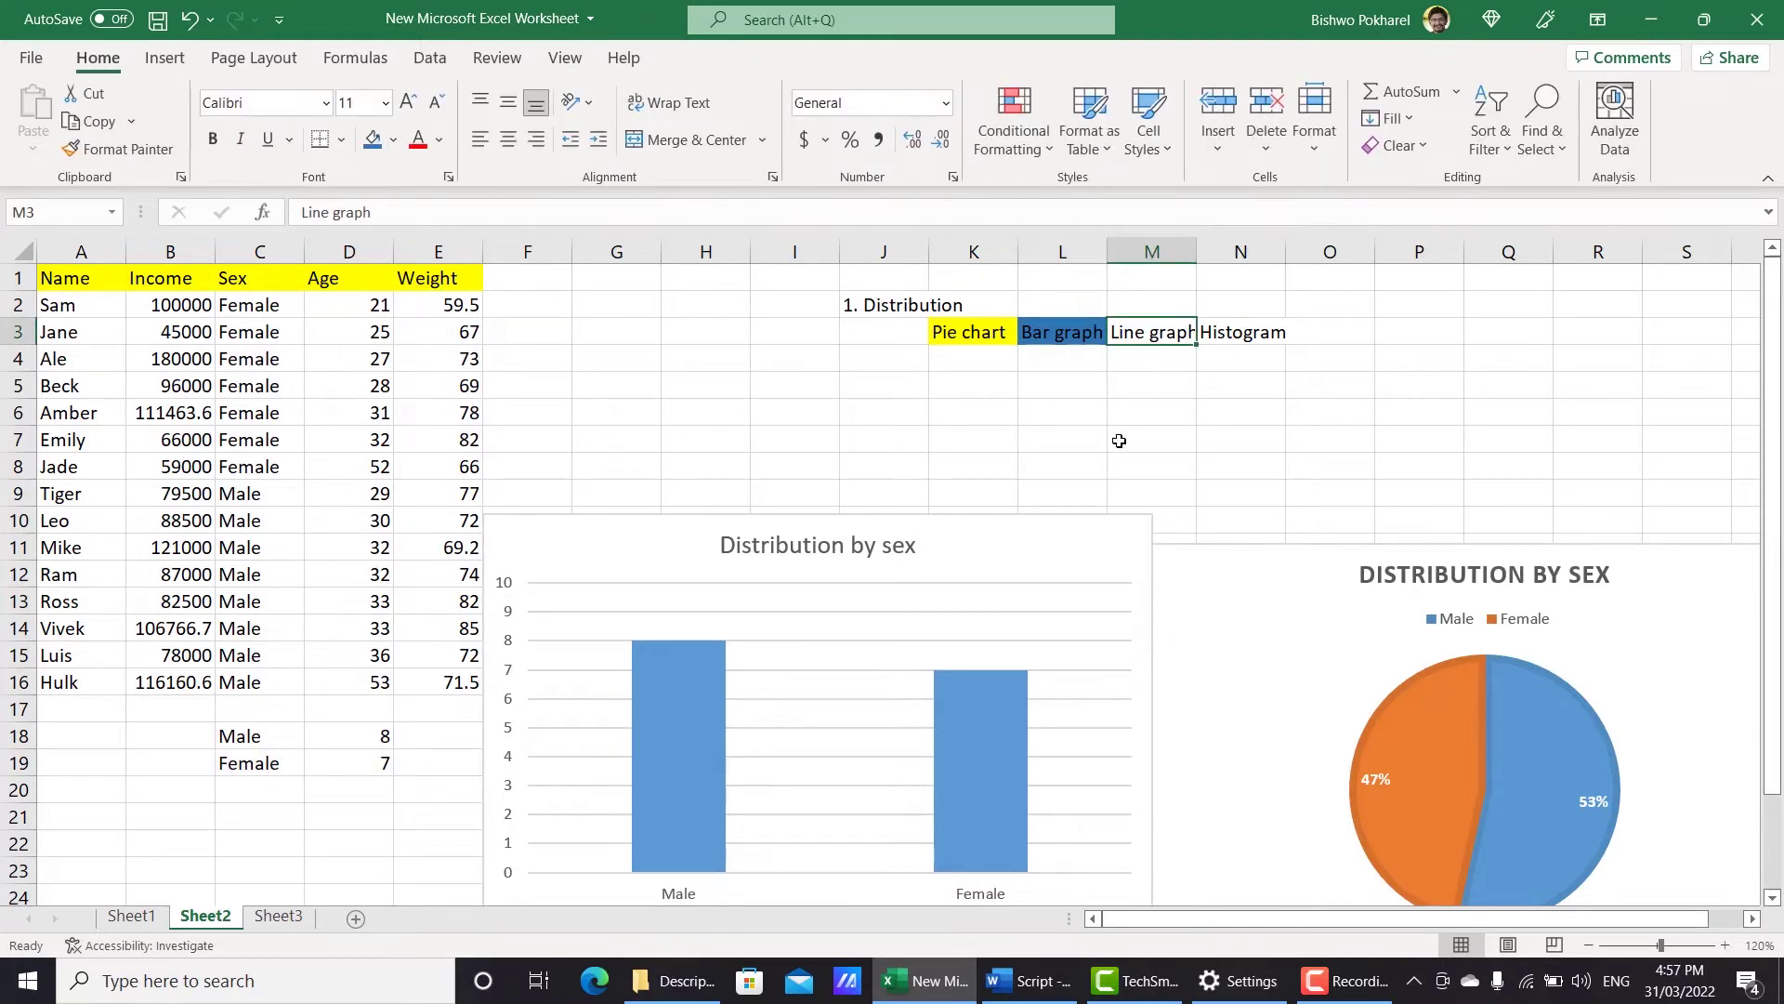
pyautogui.click(279, 916)
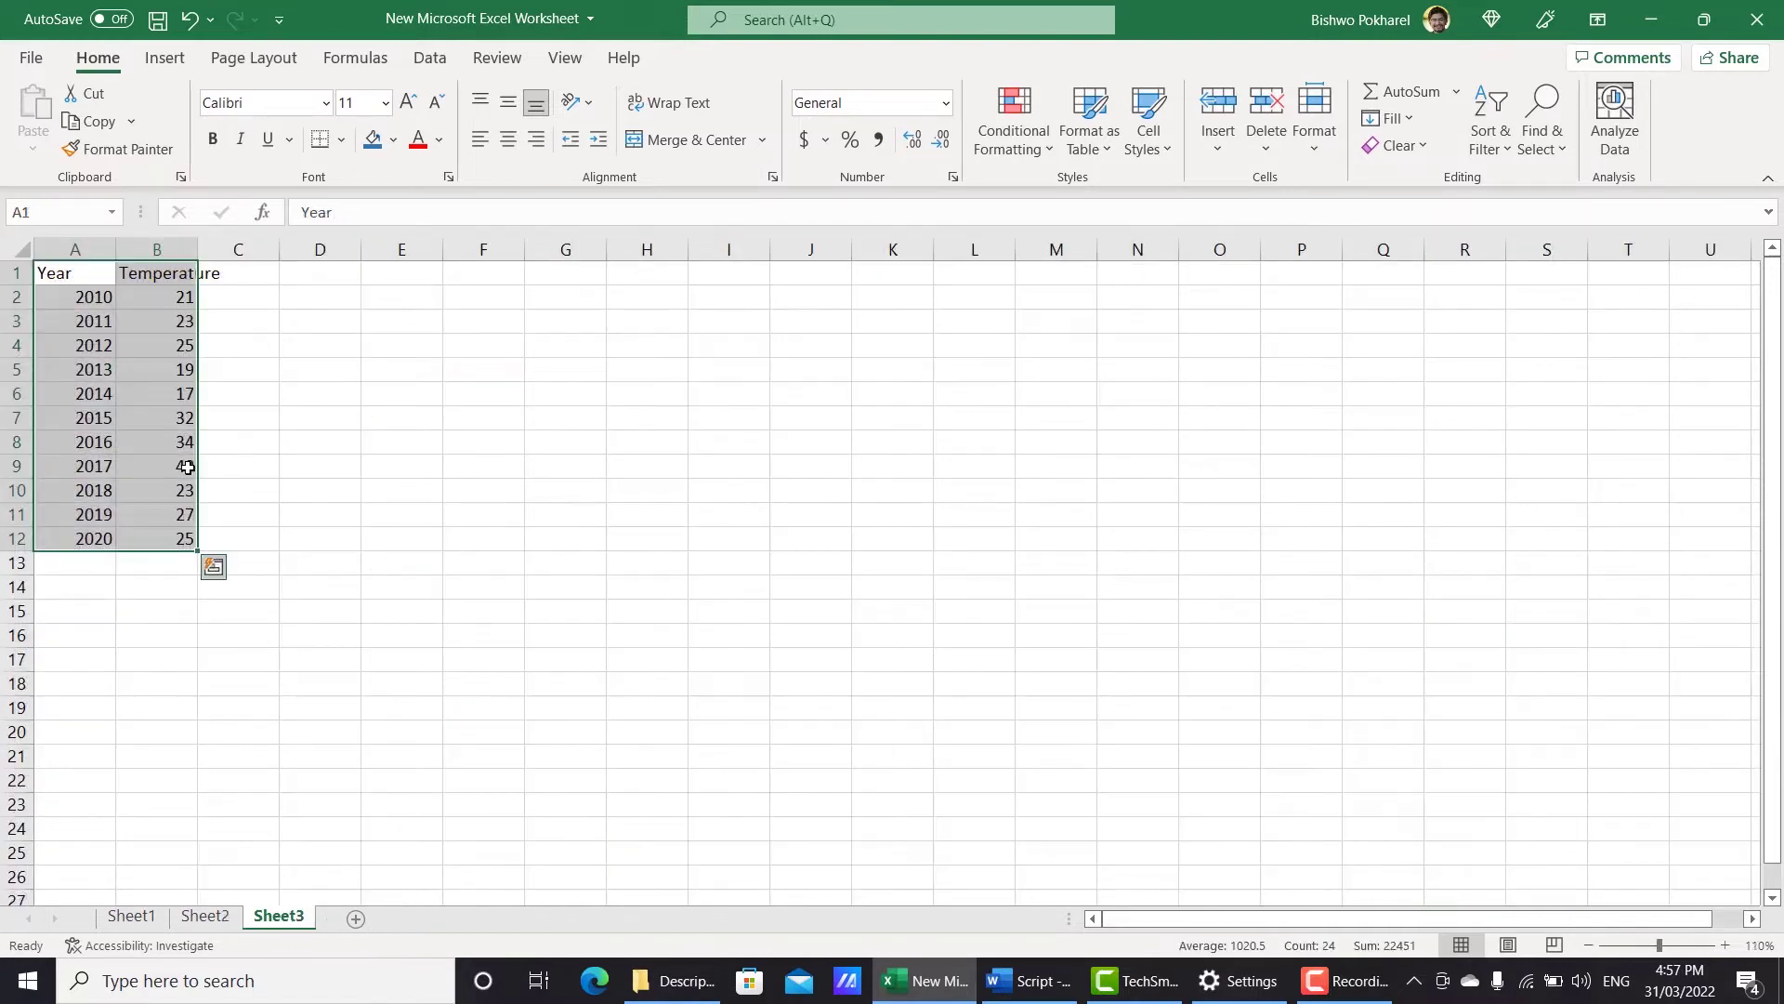
pyautogui.scroll(2, 152, 321)
pyautogui.moveTo(132, 316); pyautogui.dragTo(112, 622)
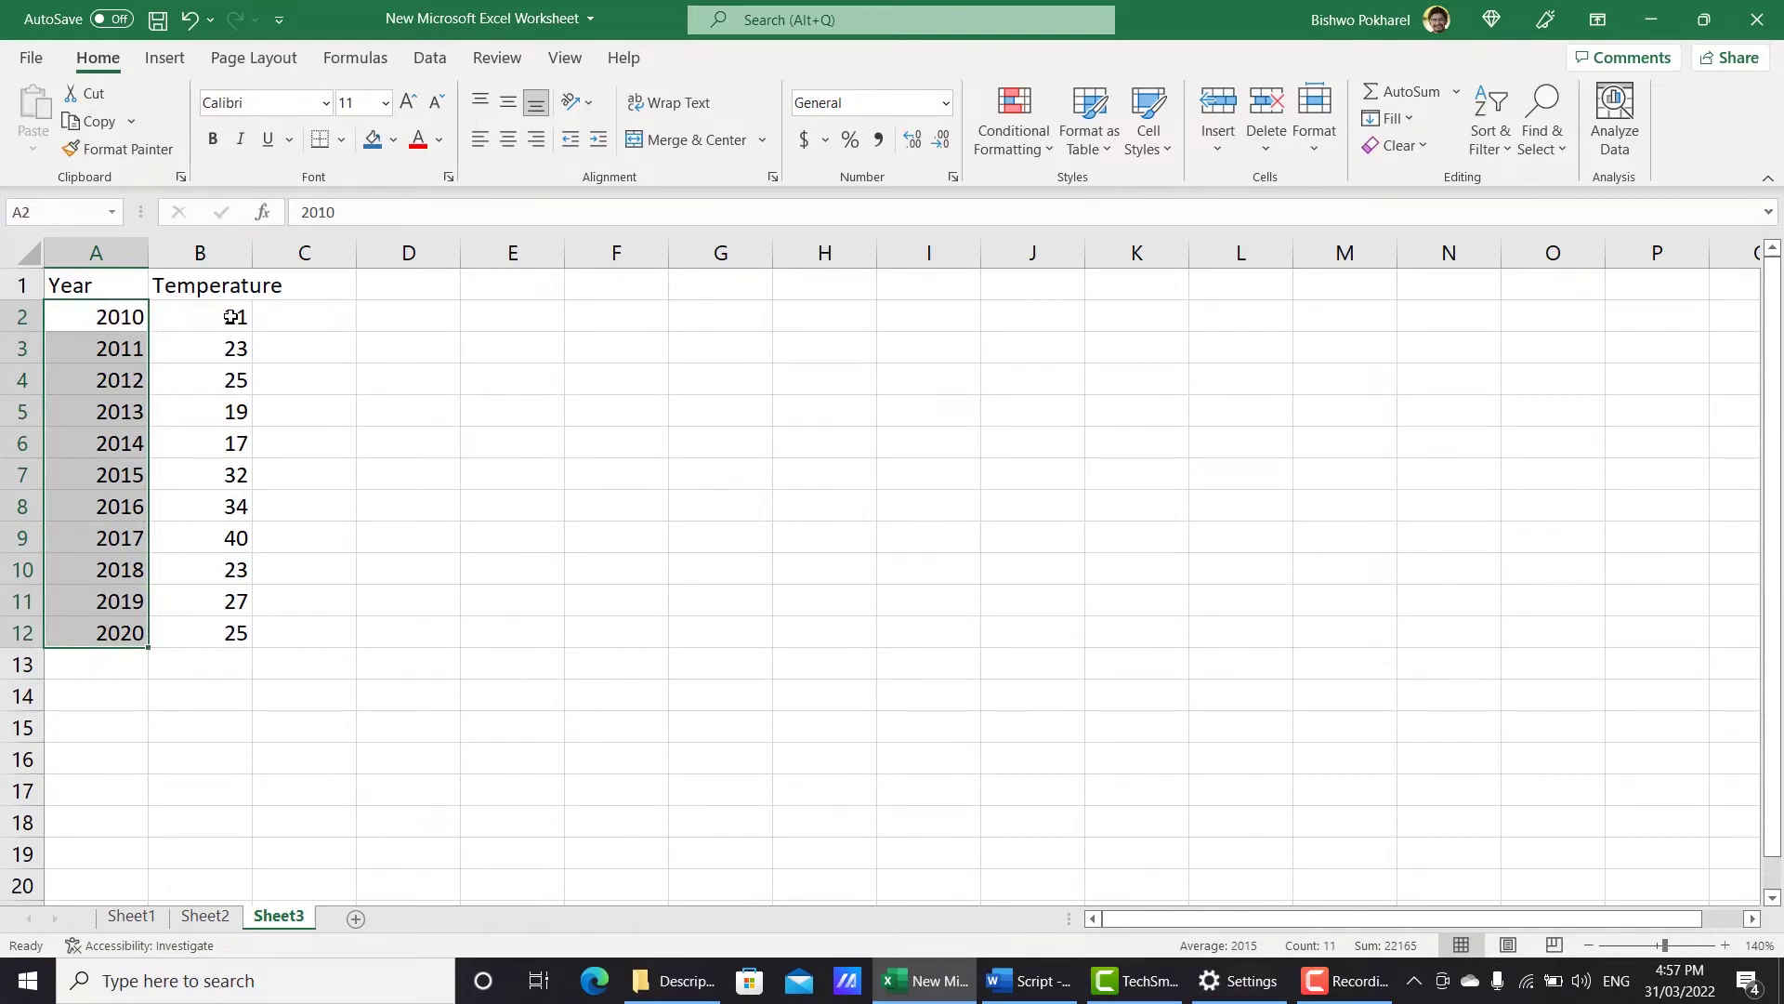
pyautogui.moveTo(114, 288); pyautogui.dragTo(228, 618)
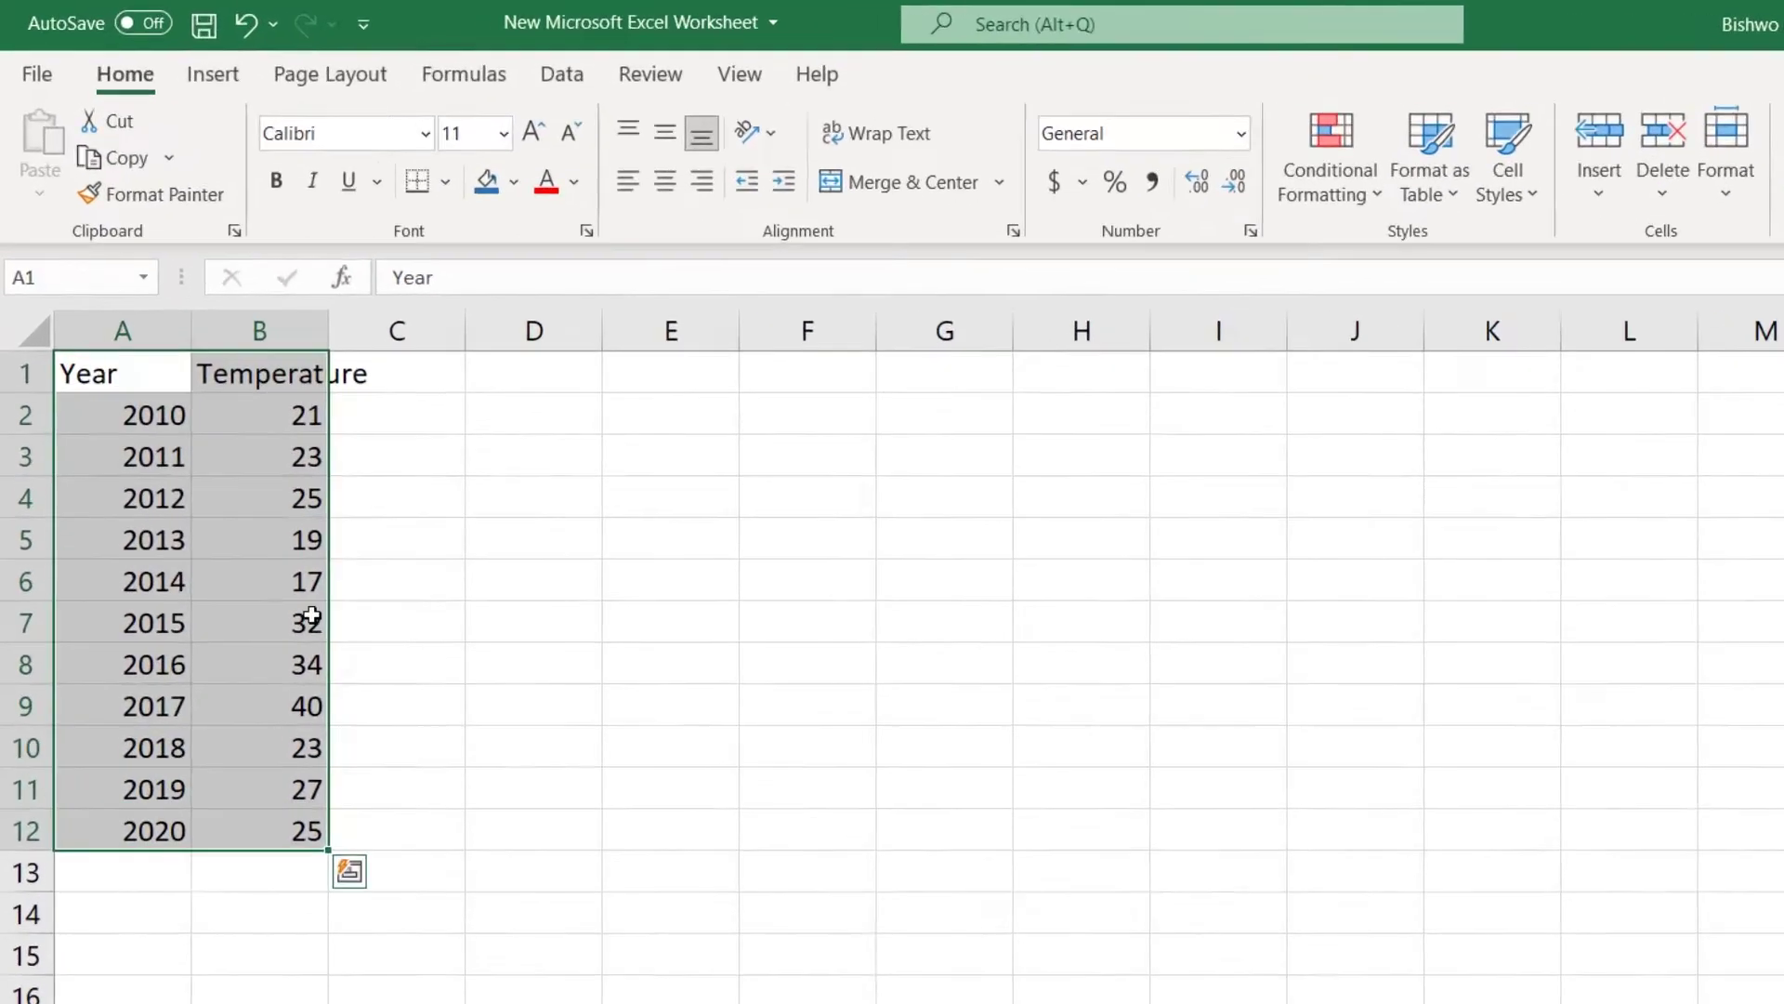
pyautogui.click(209, 72)
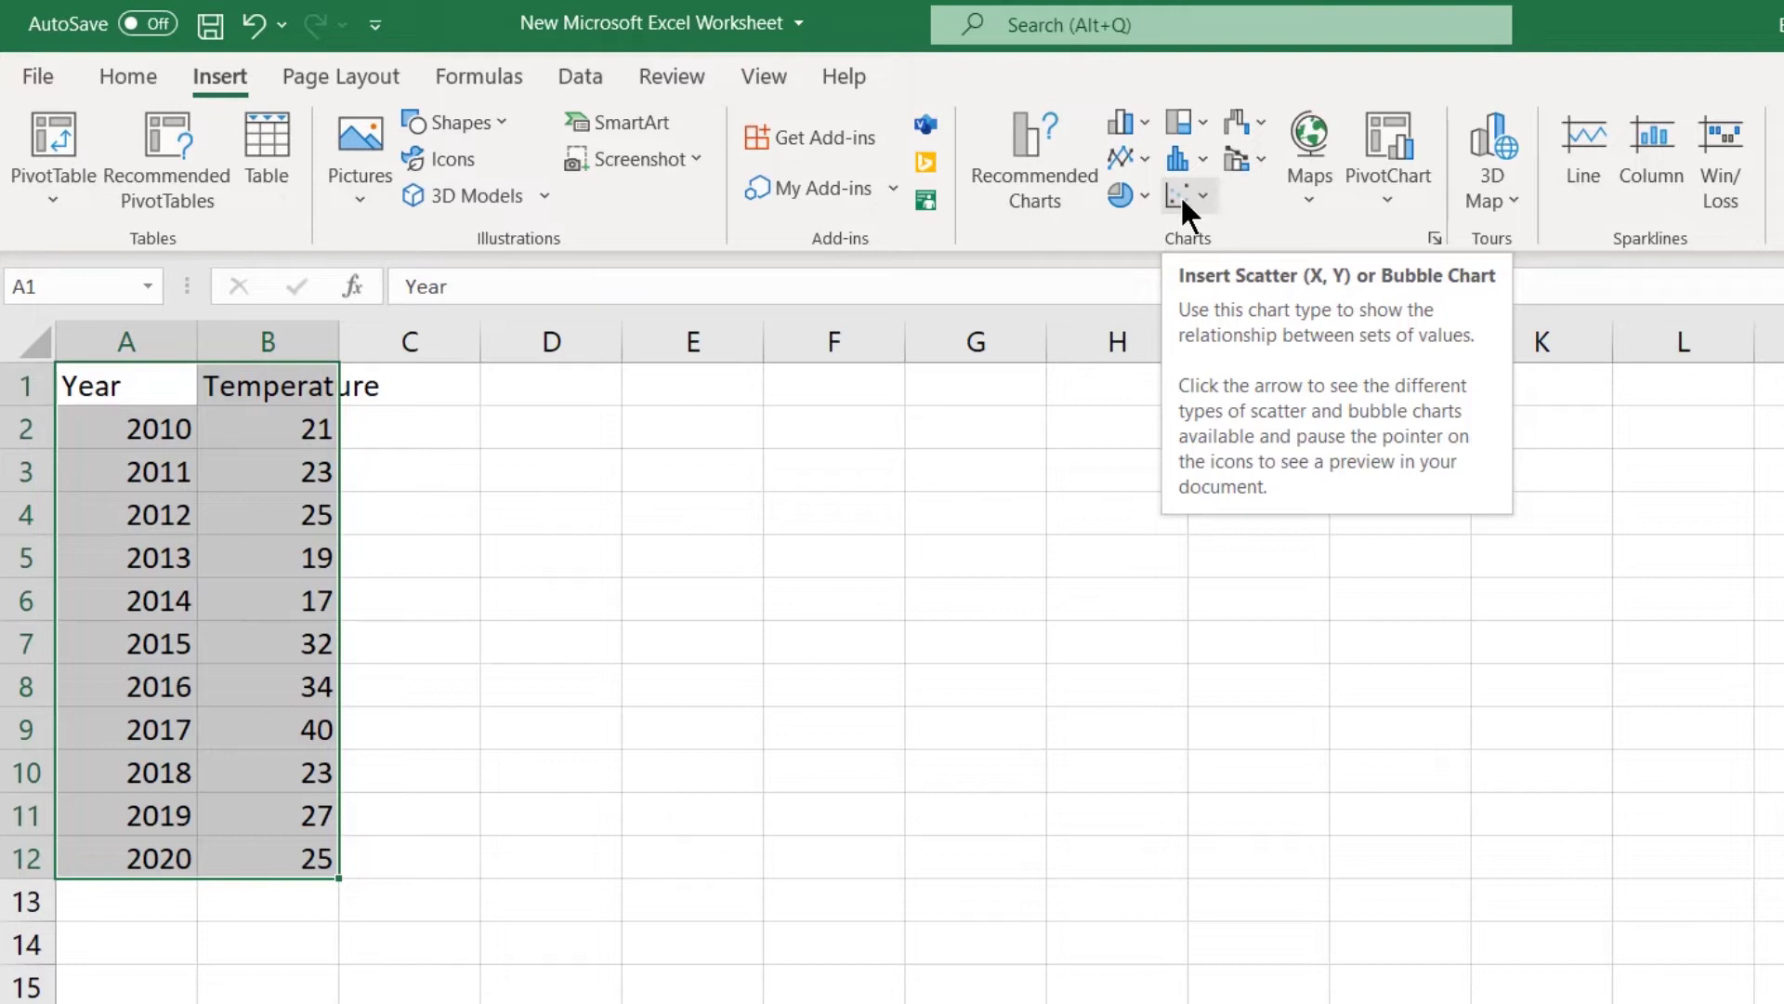
pyautogui.click(1183, 195)
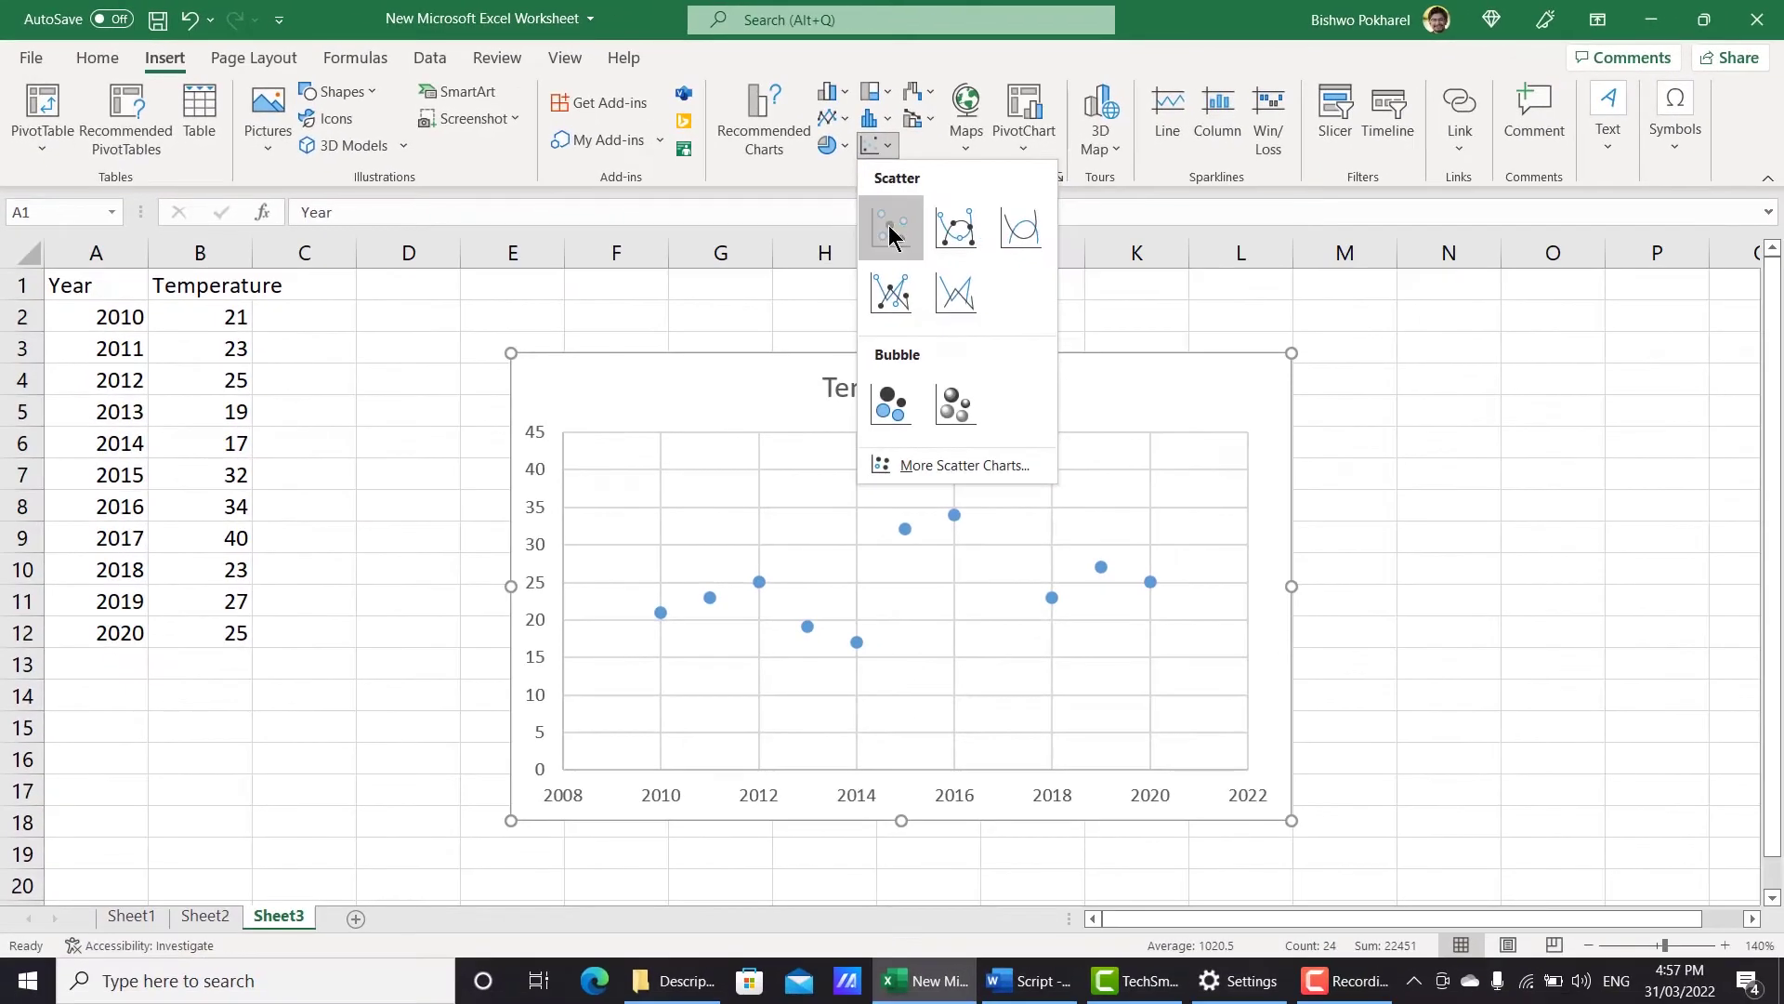
pyautogui.click(890, 230)
pyautogui.moveTo(948, 358); pyautogui.dragTo(858, 306)
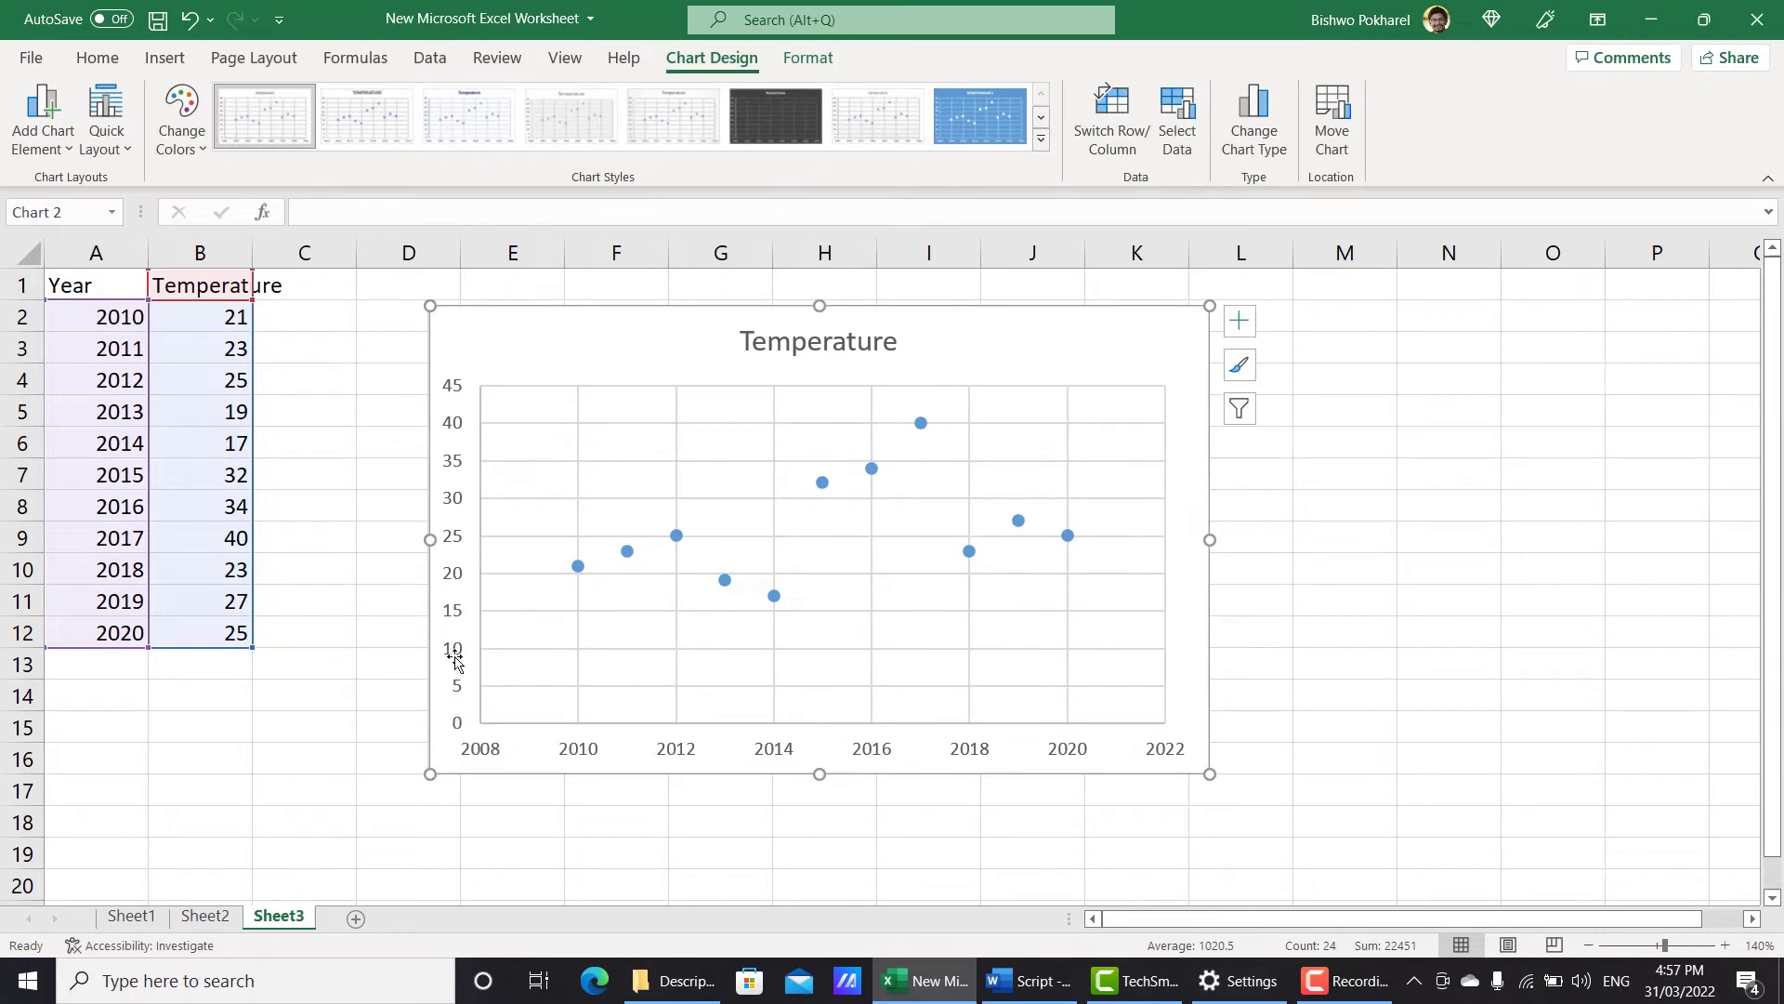
# Connect all points of the Temperature series with a solid line and shift the chart slightly.
pyautogui.click(776, 598)
pyautogui.doubleClick(776, 599)
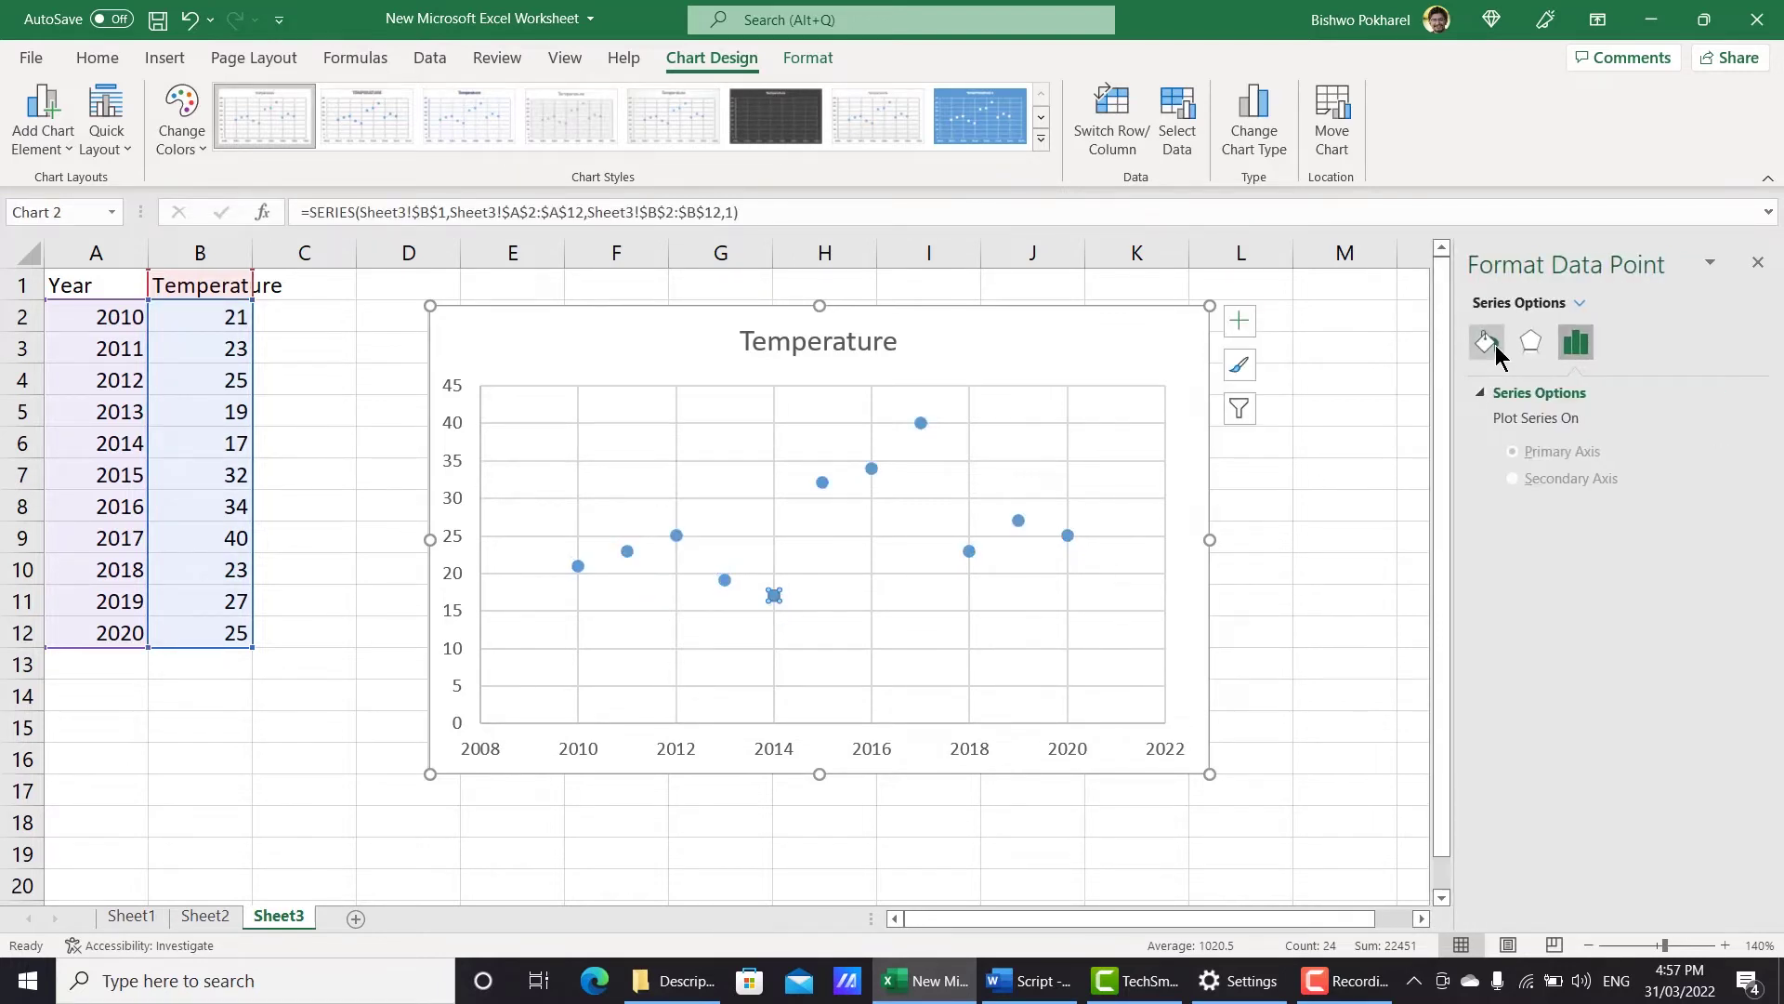
pyautogui.click(1487, 344)
pyautogui.click(1524, 492)
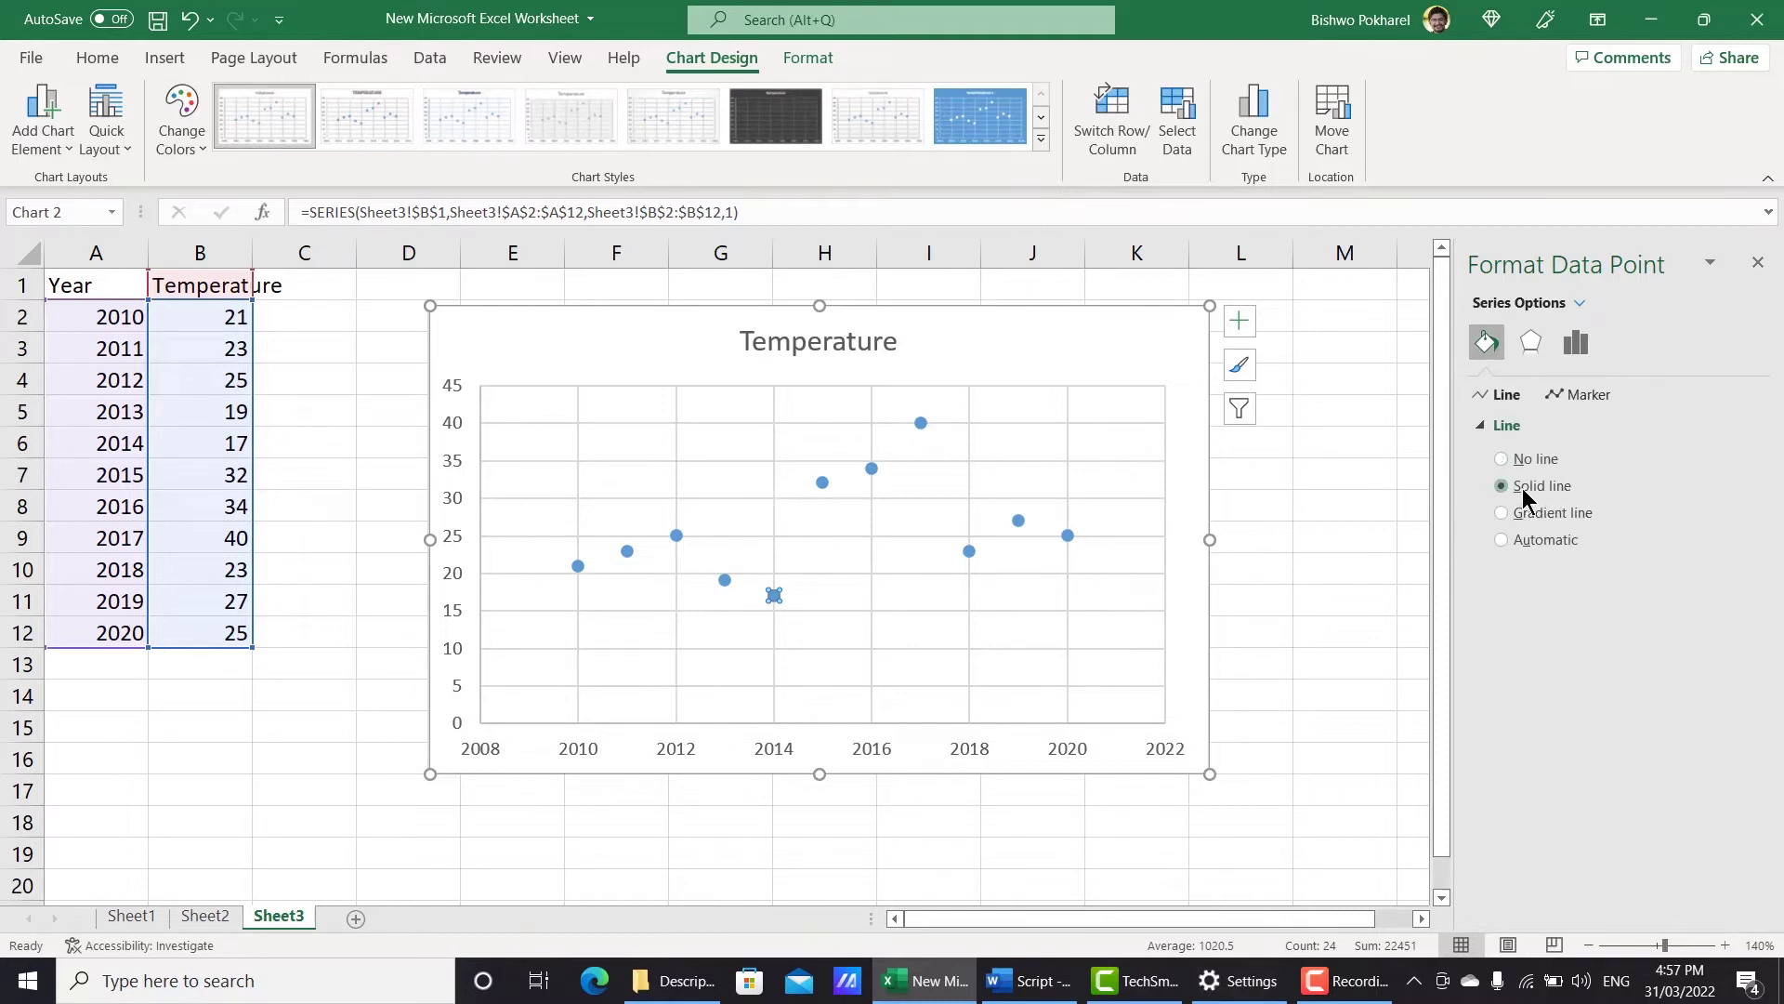
pyautogui.click(577, 566)
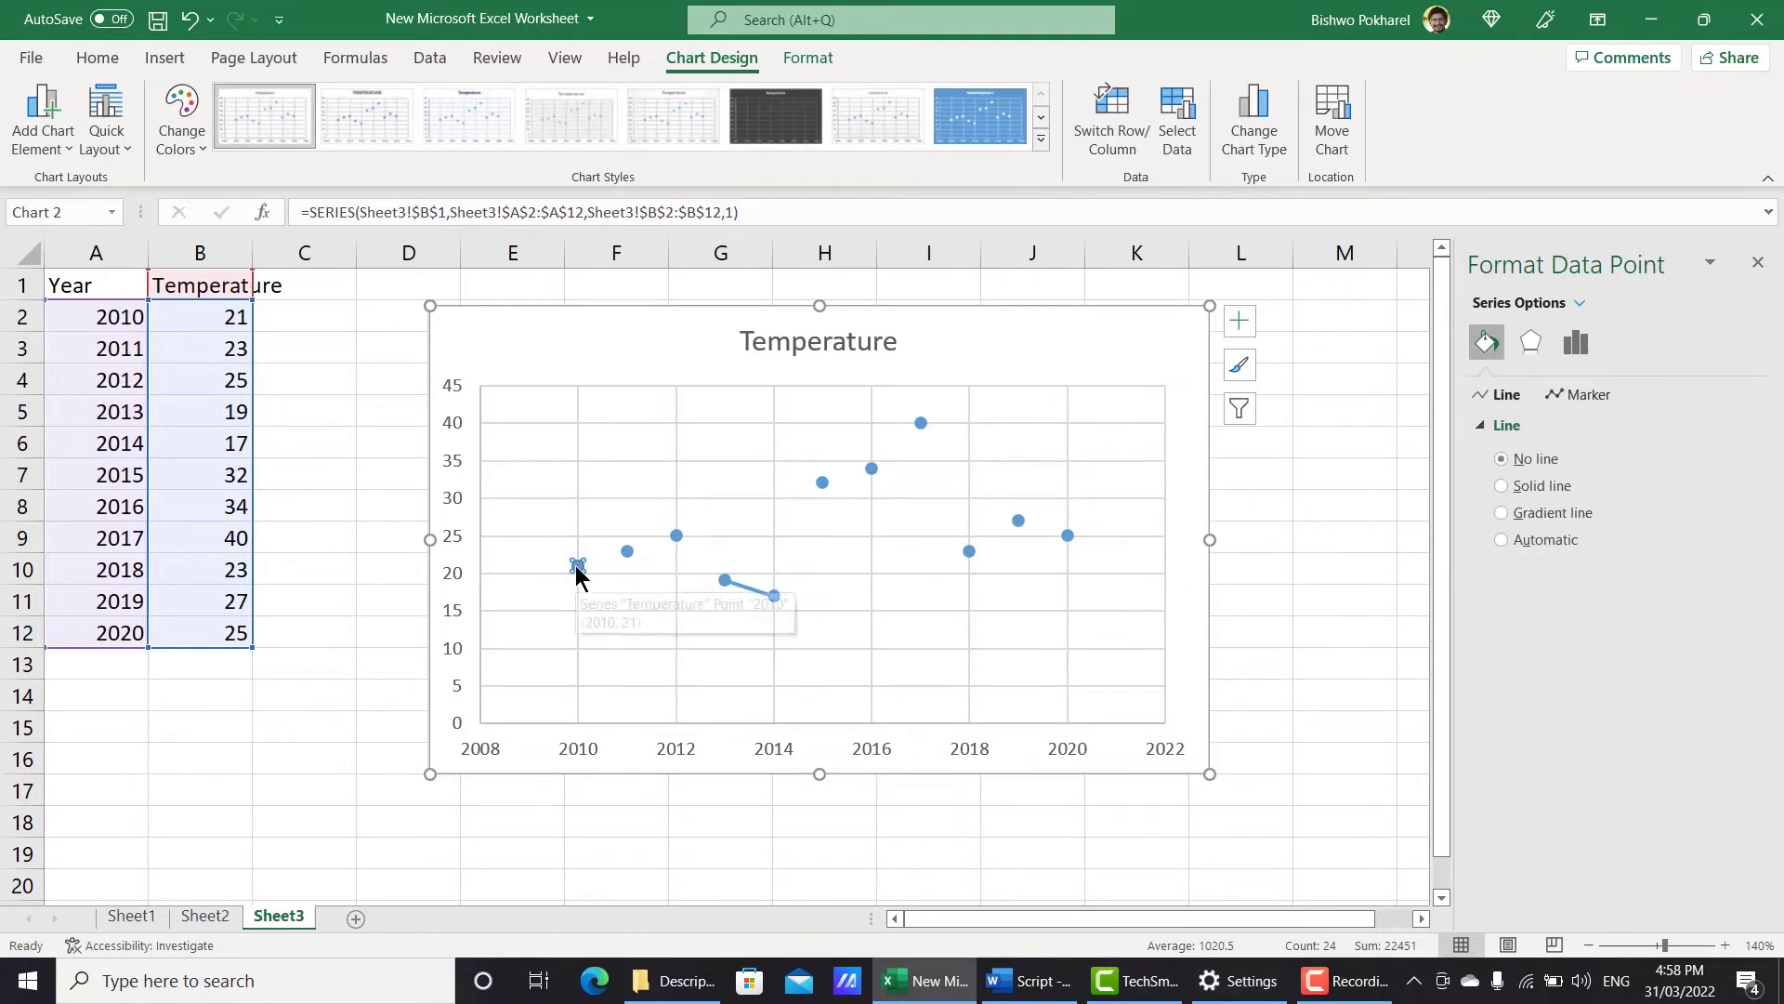
pyautogui.click(889, 311)
pyautogui.click(677, 536)
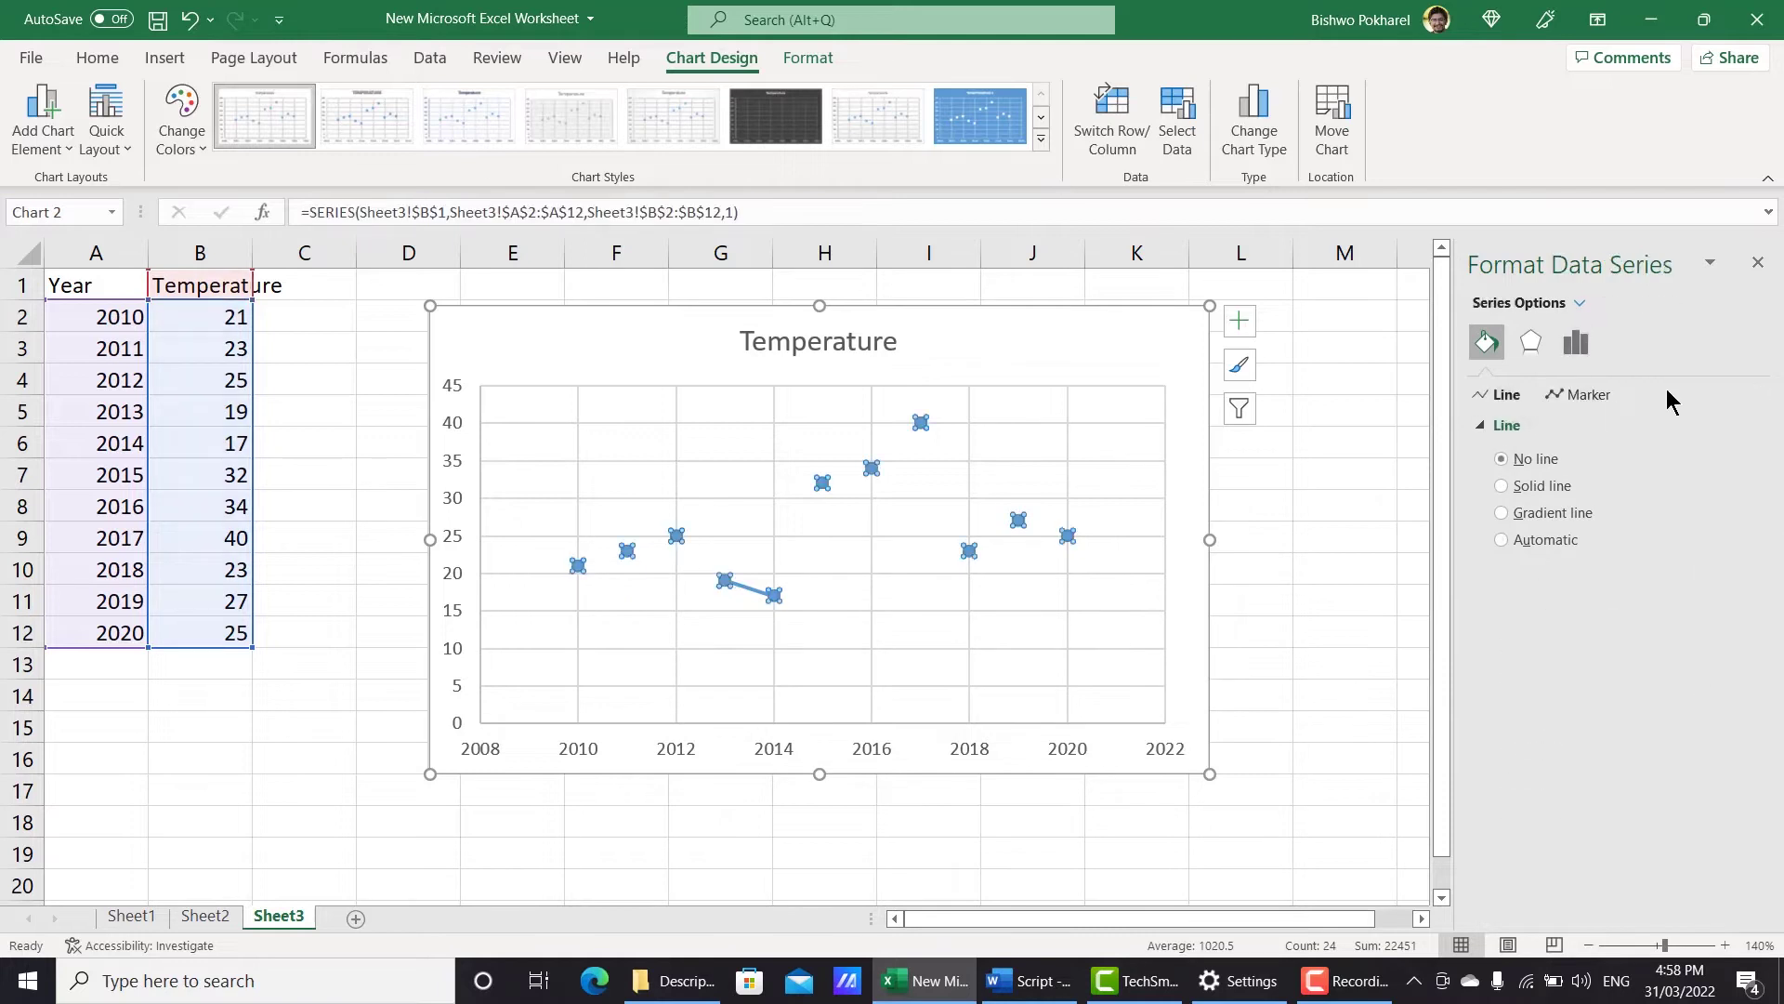
pyautogui.click(1543, 495)
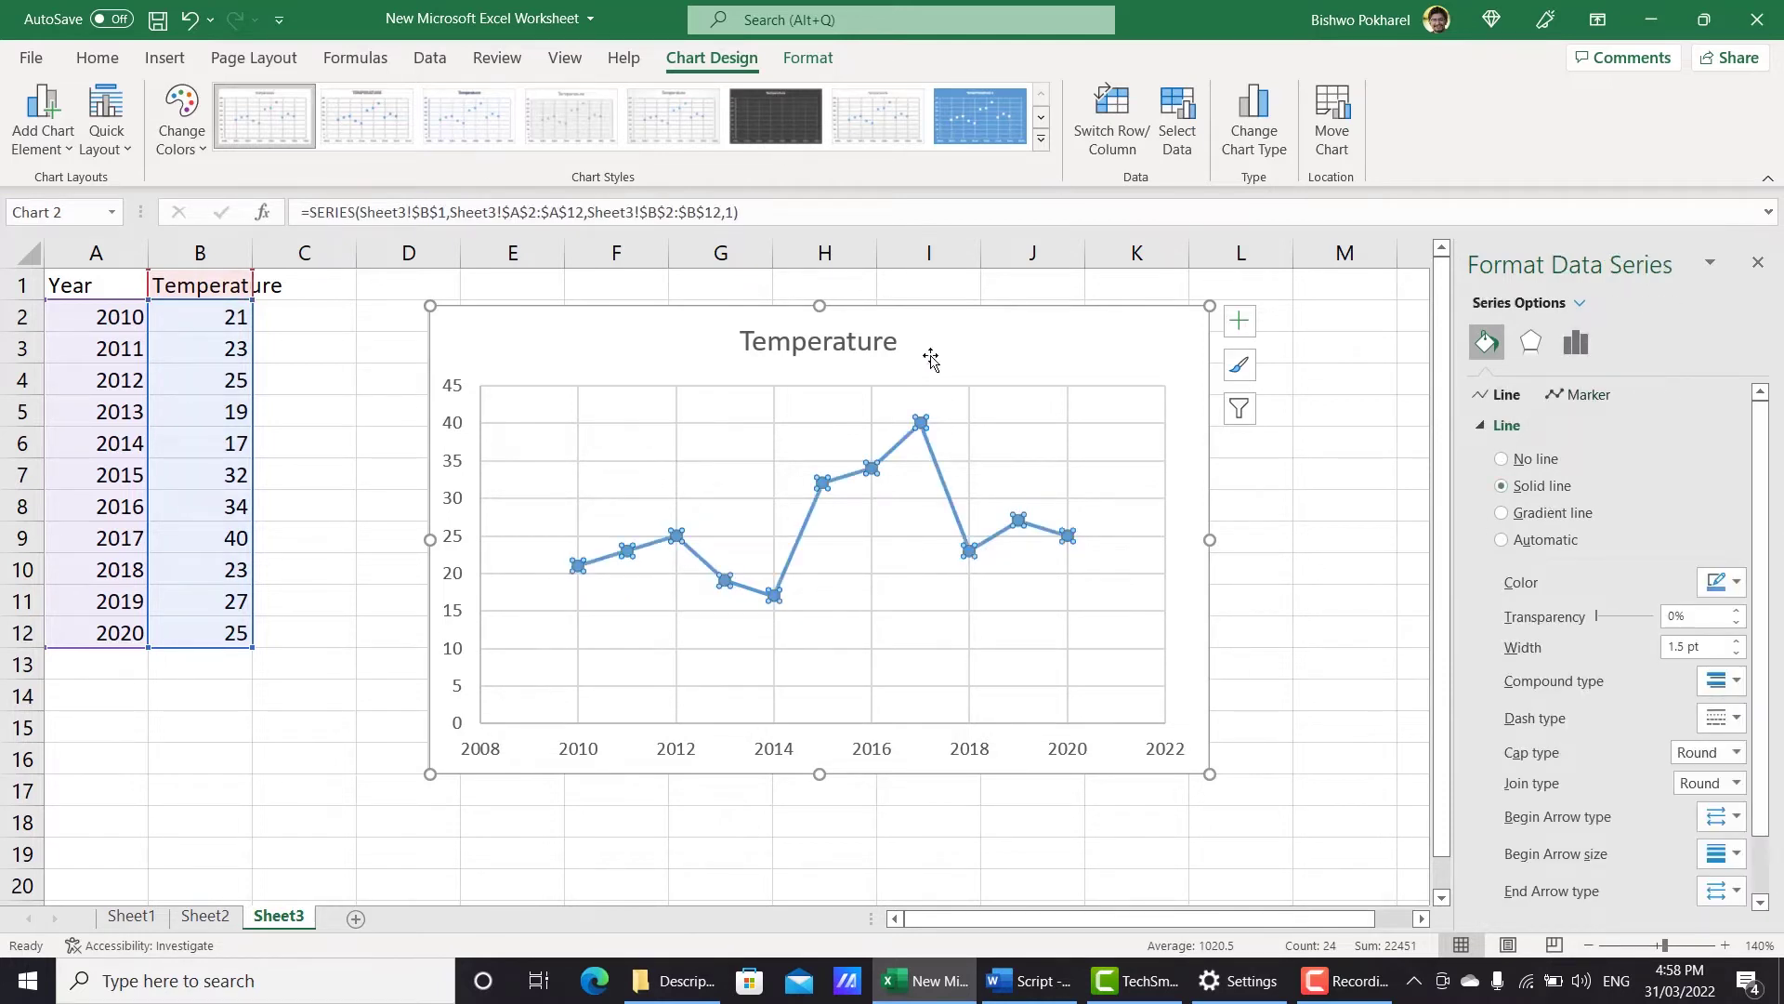
pyautogui.moveTo(932, 316); pyautogui.dragTo(953, 304)
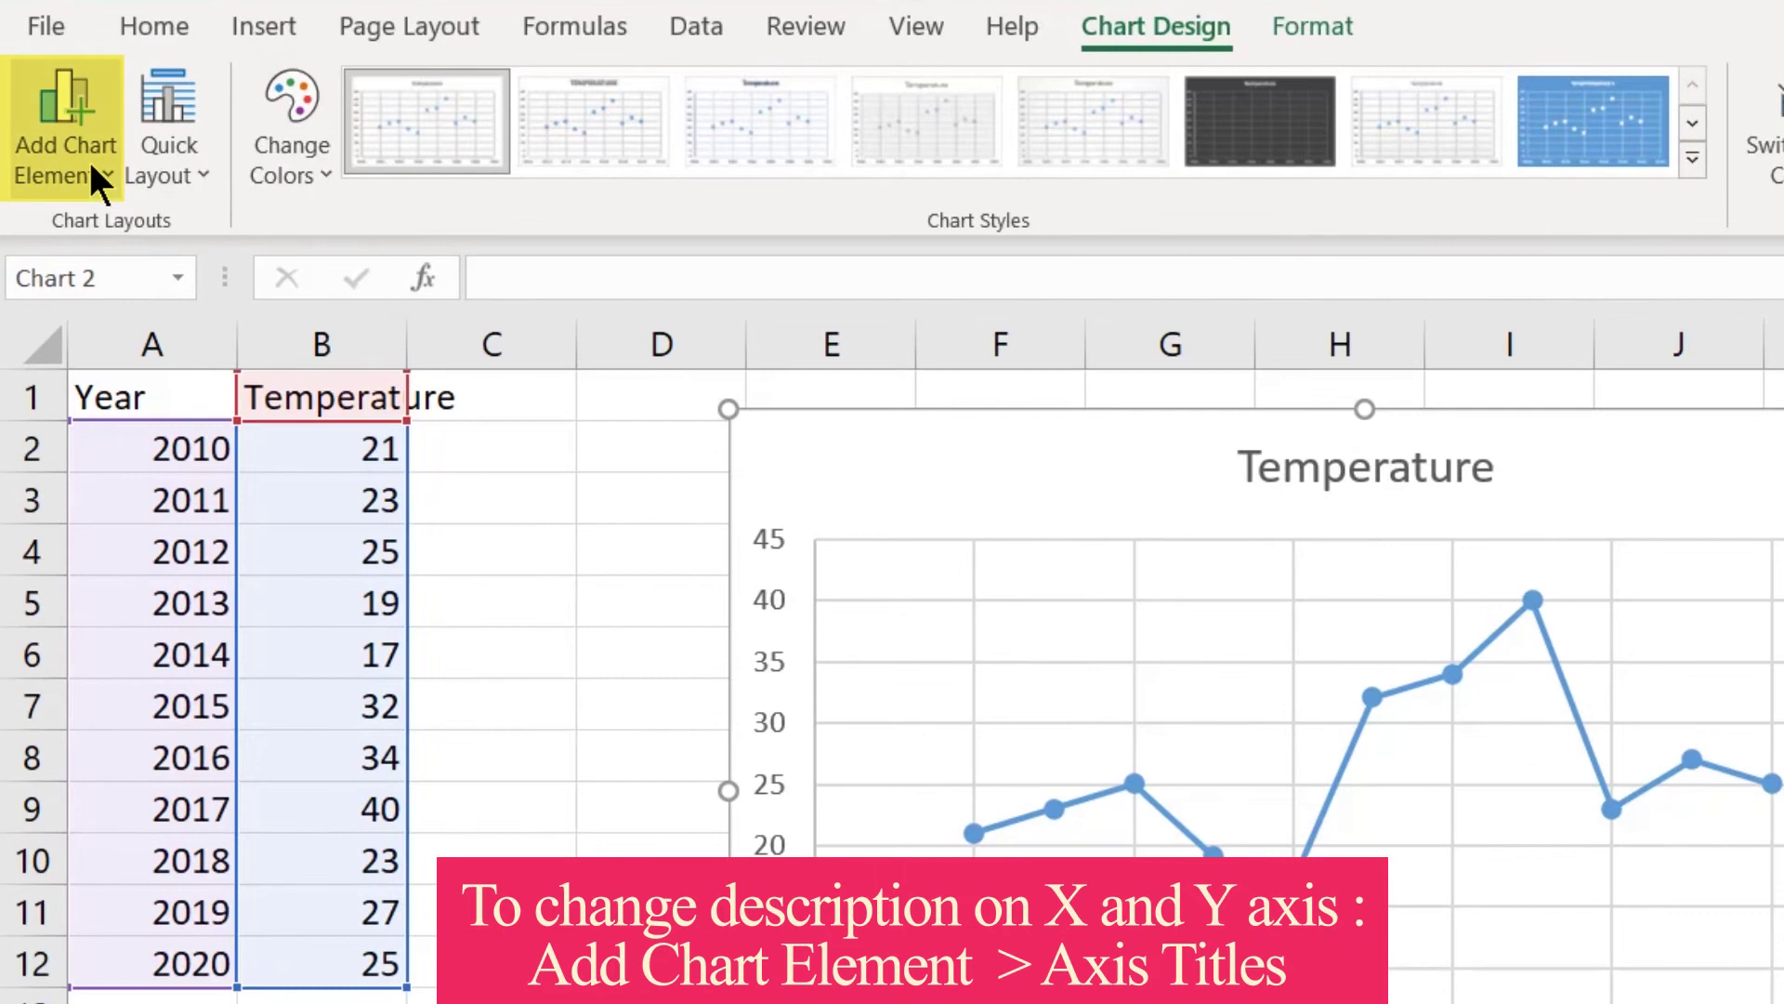
# Add a primary horizontal axis title to the temperature chart and name it "Year".
pyautogui.click(59, 149)
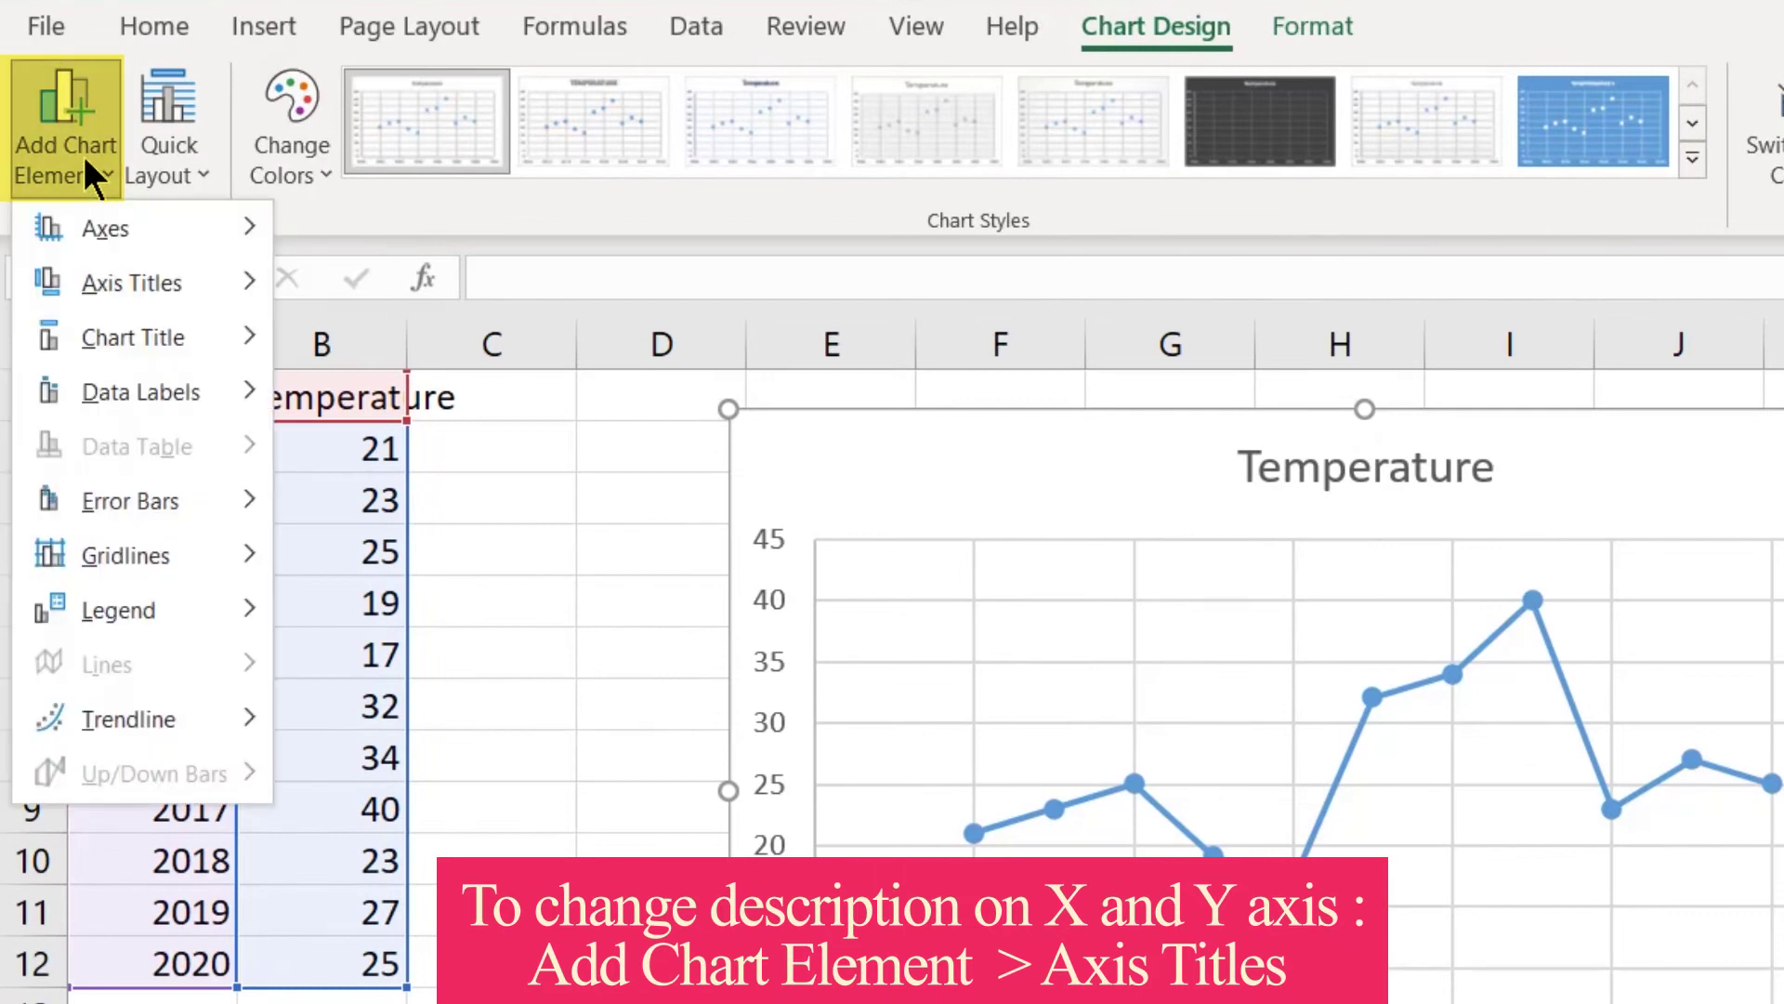
pyautogui.moveTo(160, 284)
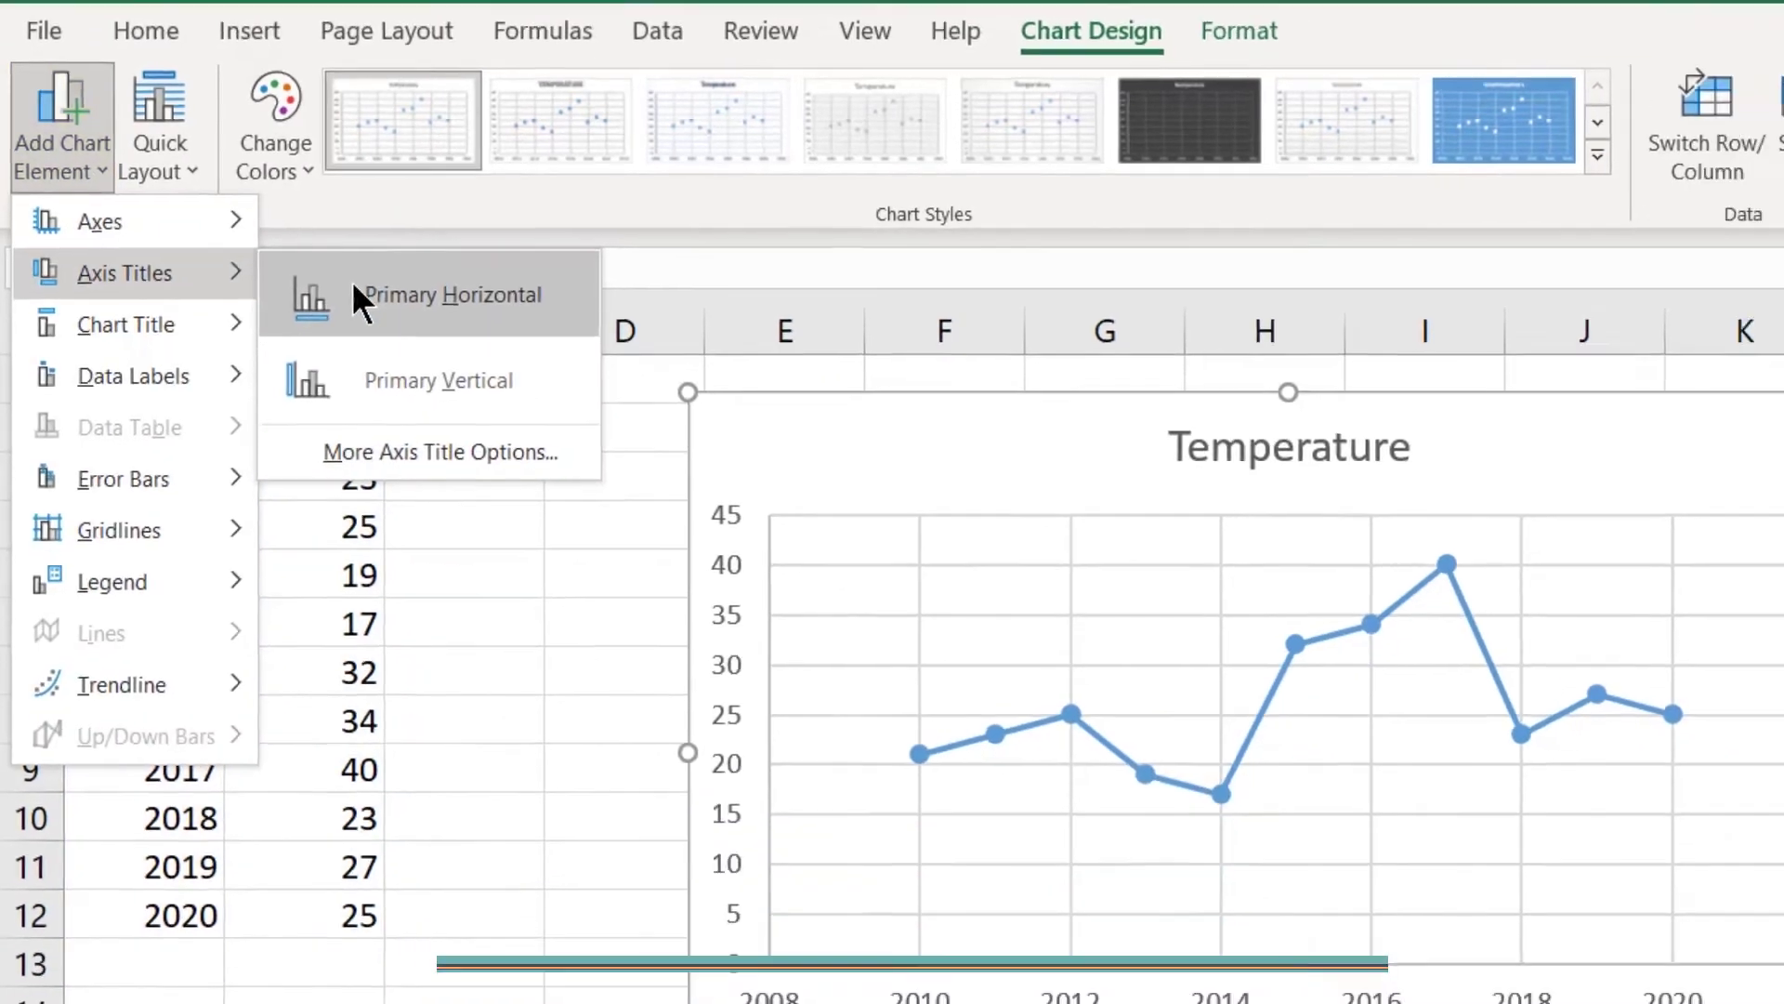
pyautogui.click(371, 307)
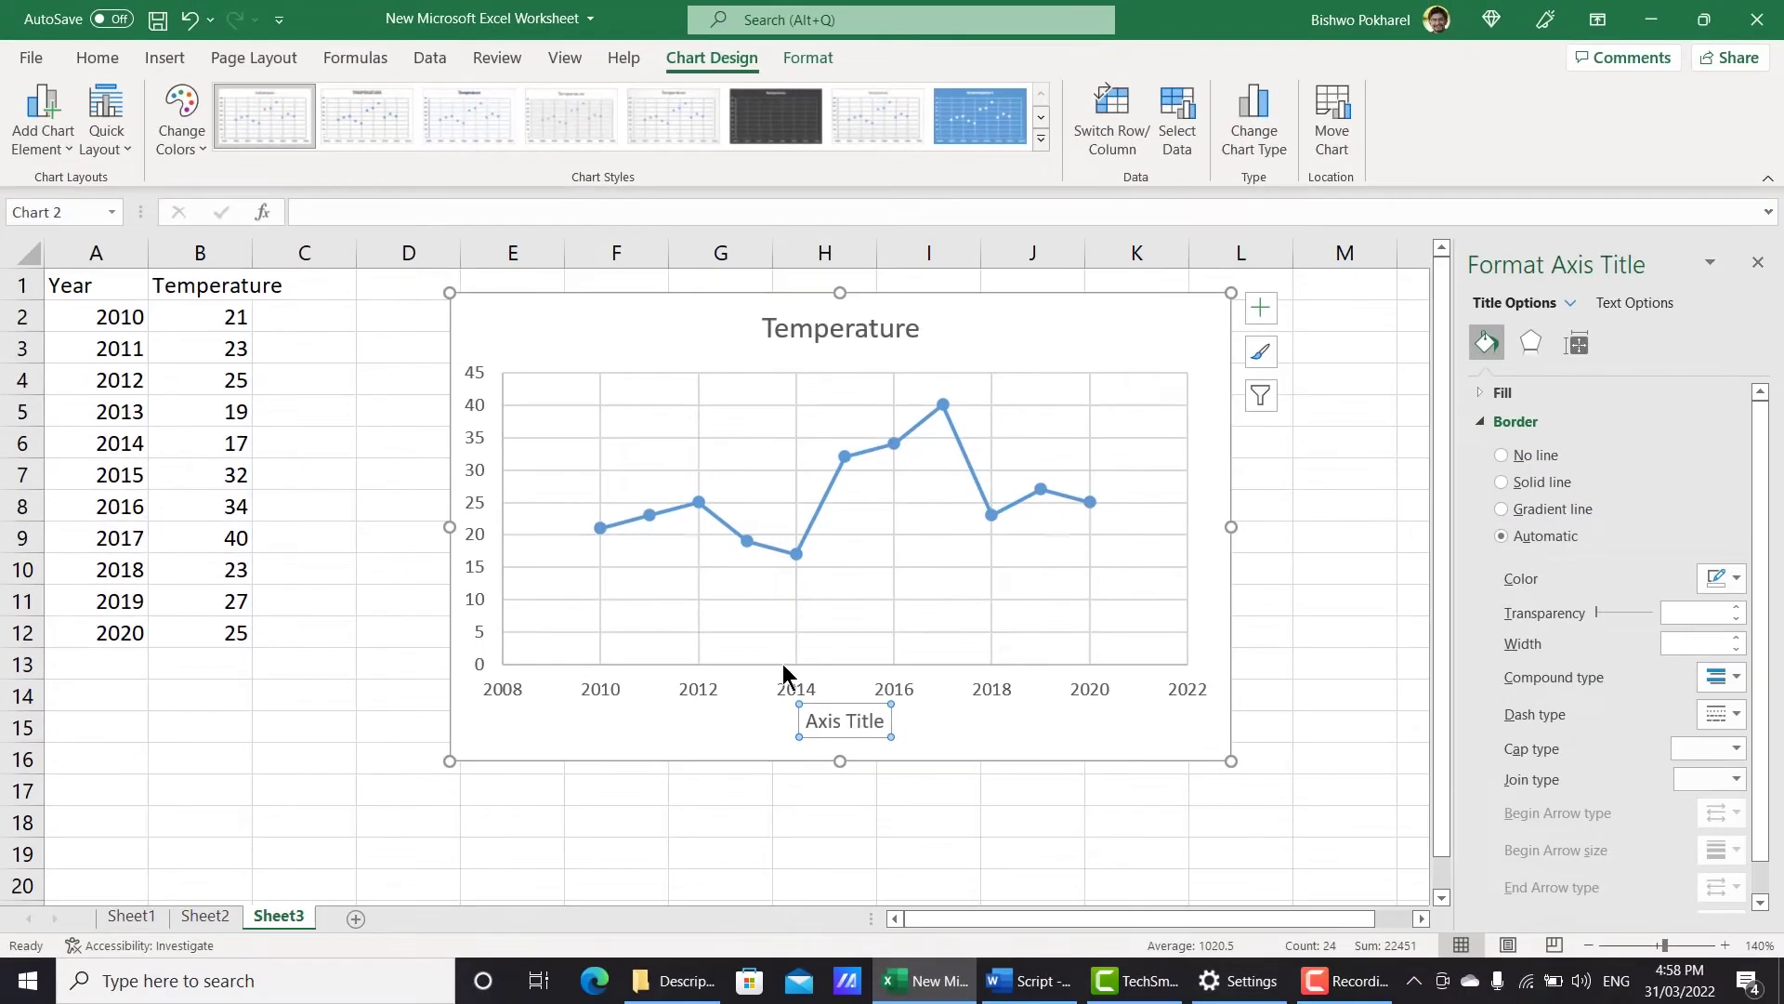
pyautogui.moveTo(805, 724); pyautogui.dragTo(885, 723)
pyautogui.write('Ye')
# Add a primary vertical axis title to the chart and name it "Temperature".
pyautogui.click(483, 526)
pyautogui.click(43, 121)
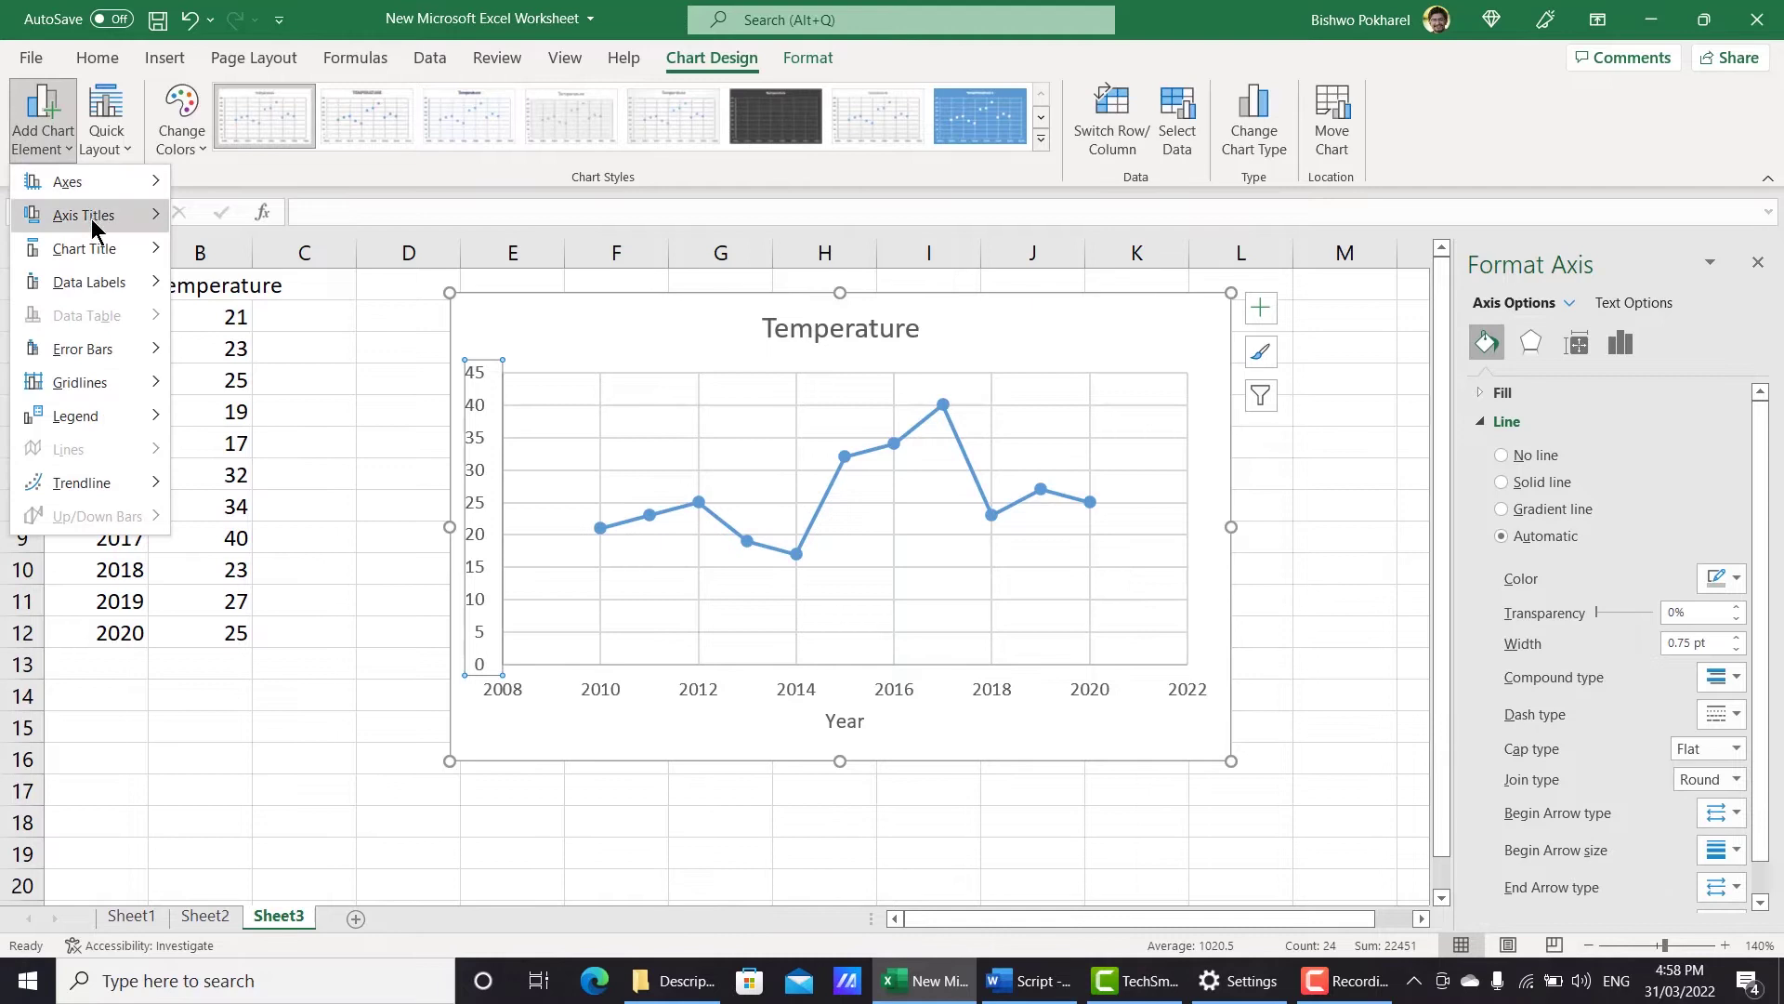
pyautogui.moveTo(93, 223)
pyautogui.click(279, 283)
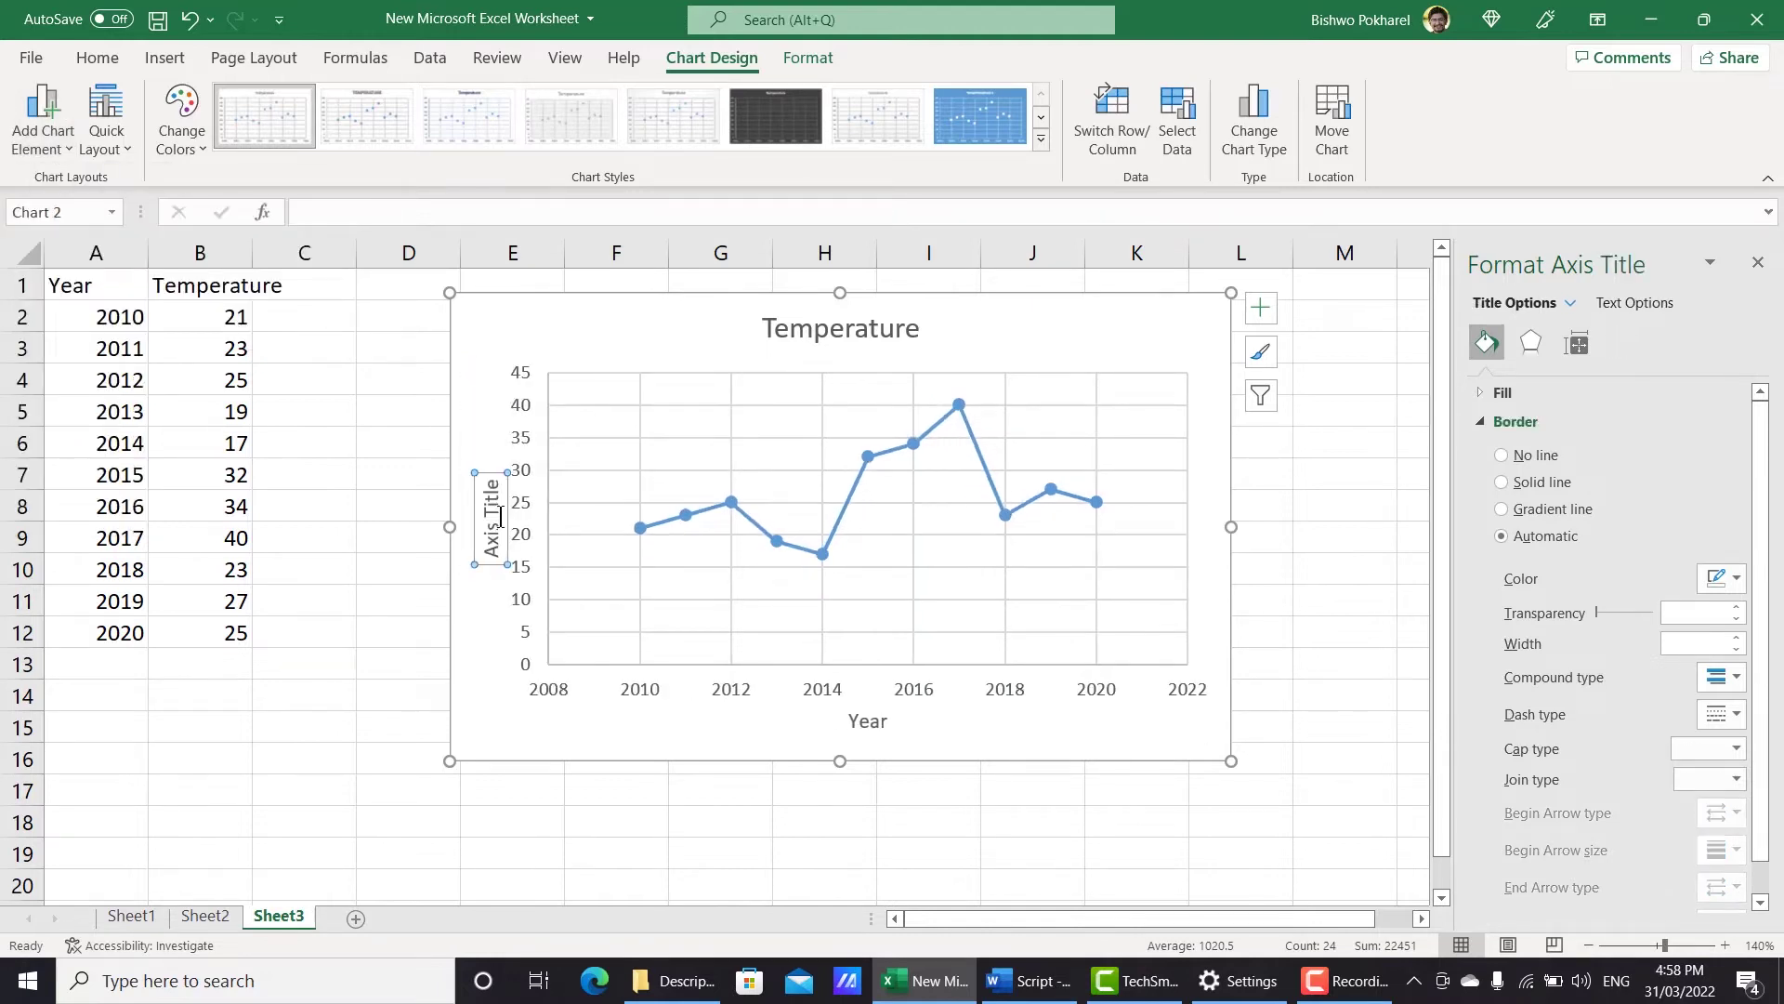
pyautogui.click(505, 520)
pyautogui.moveTo(491, 558); pyautogui.dragTo(475, 484)
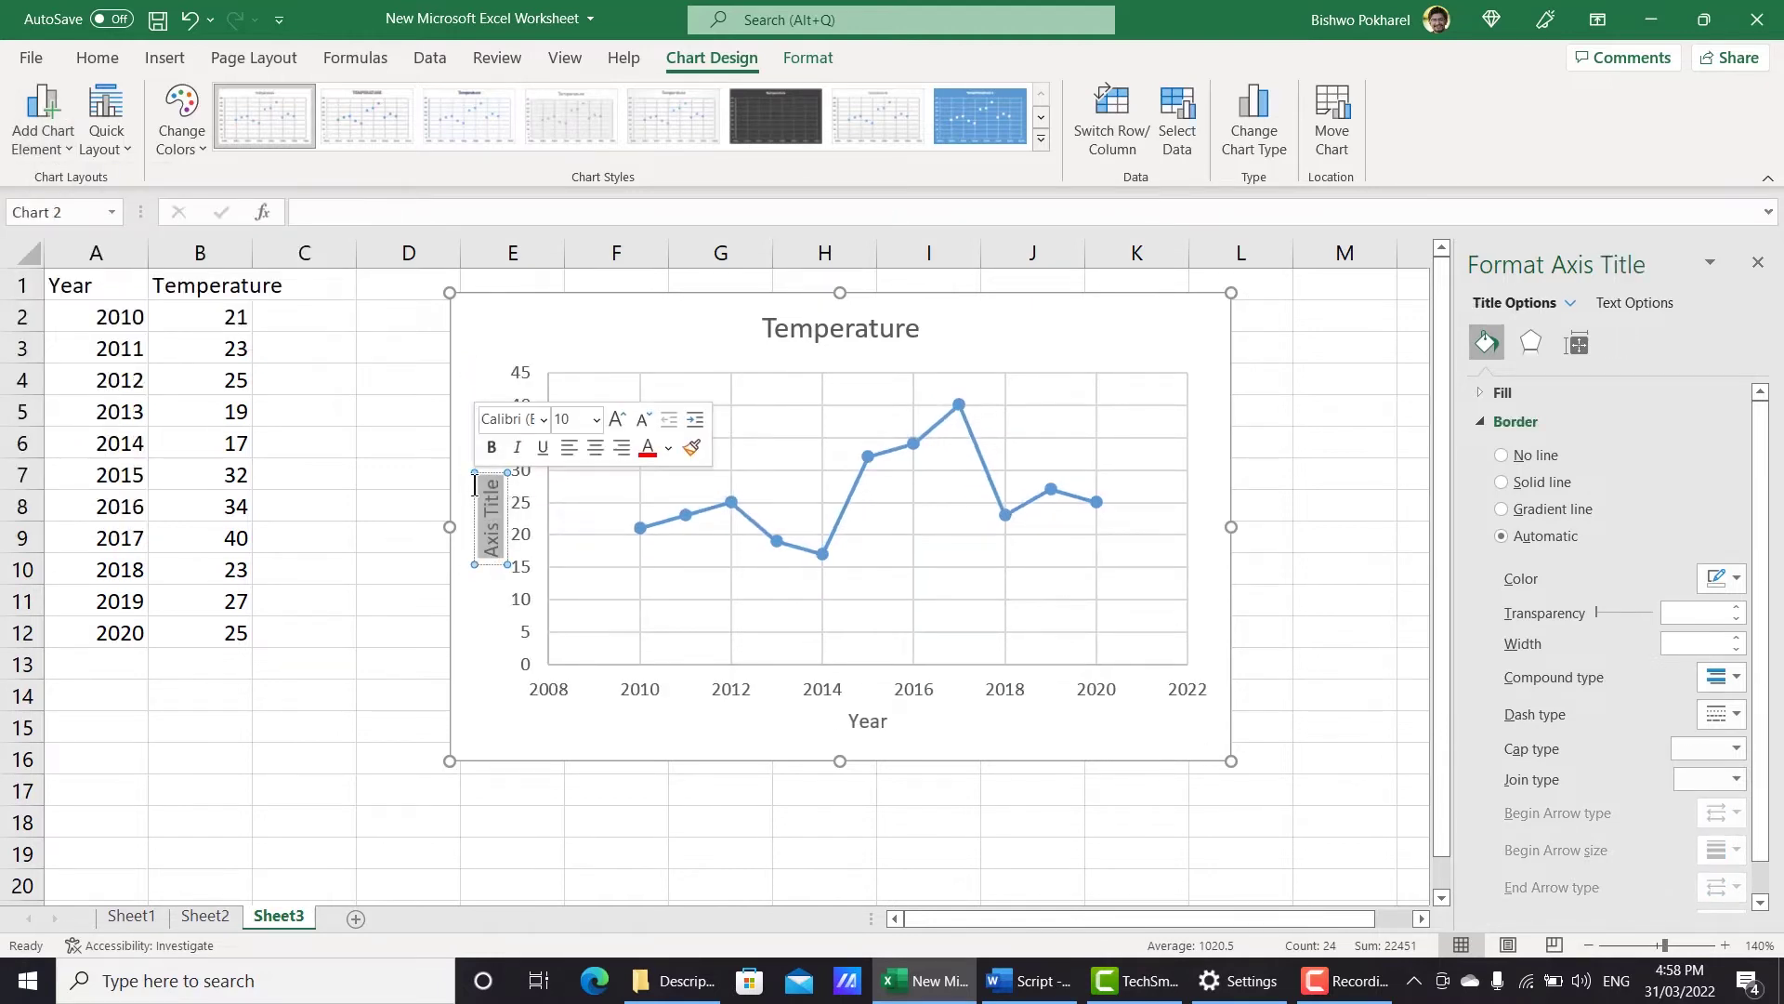
pyautogui.write('Temper')
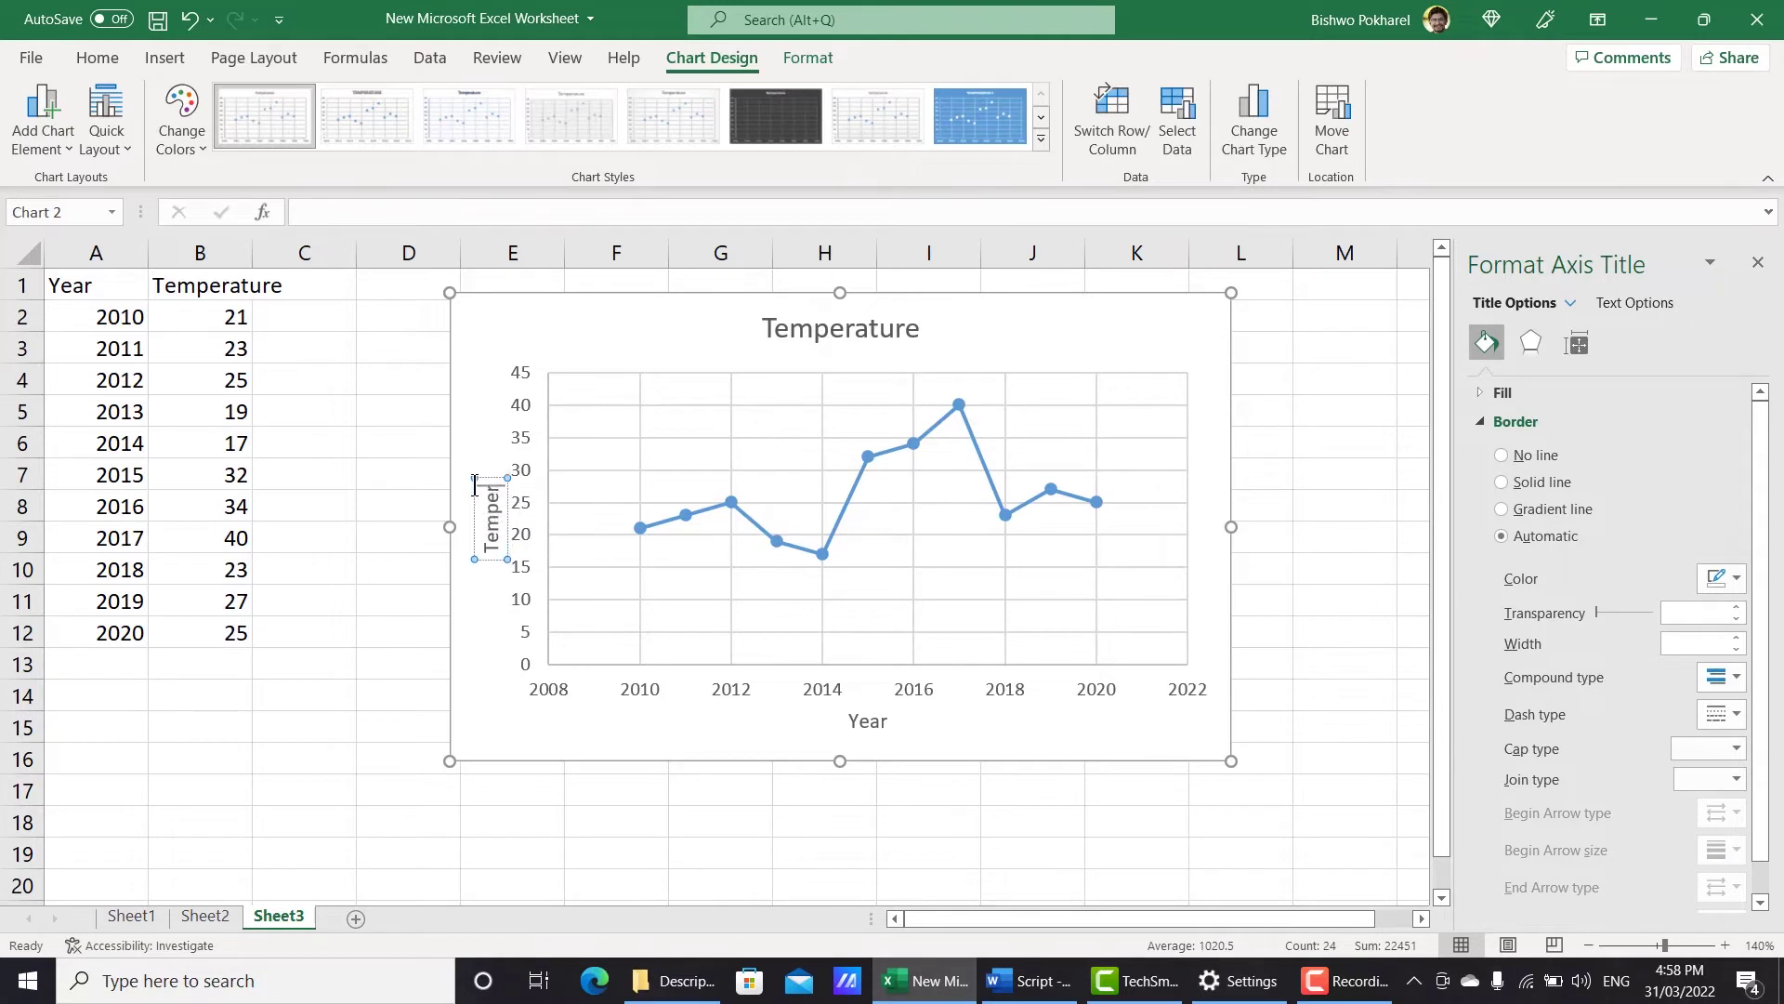
pyautogui.write('ature')
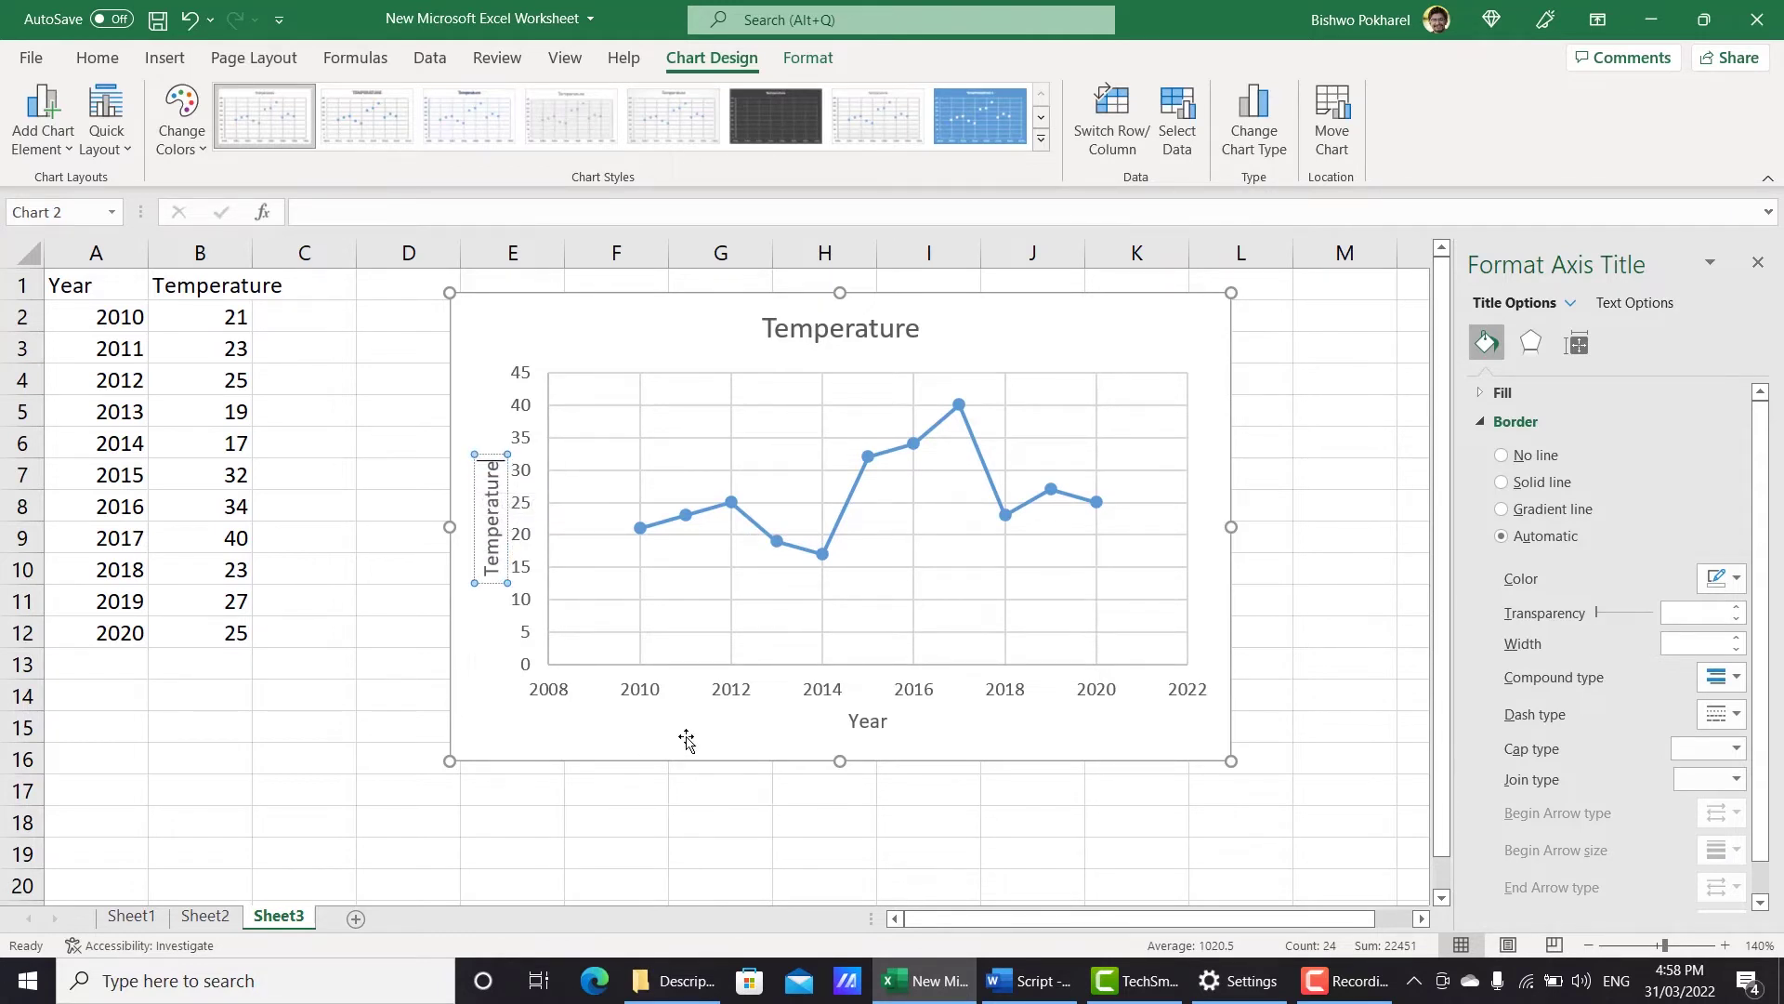
pyautogui.click(576, 714)
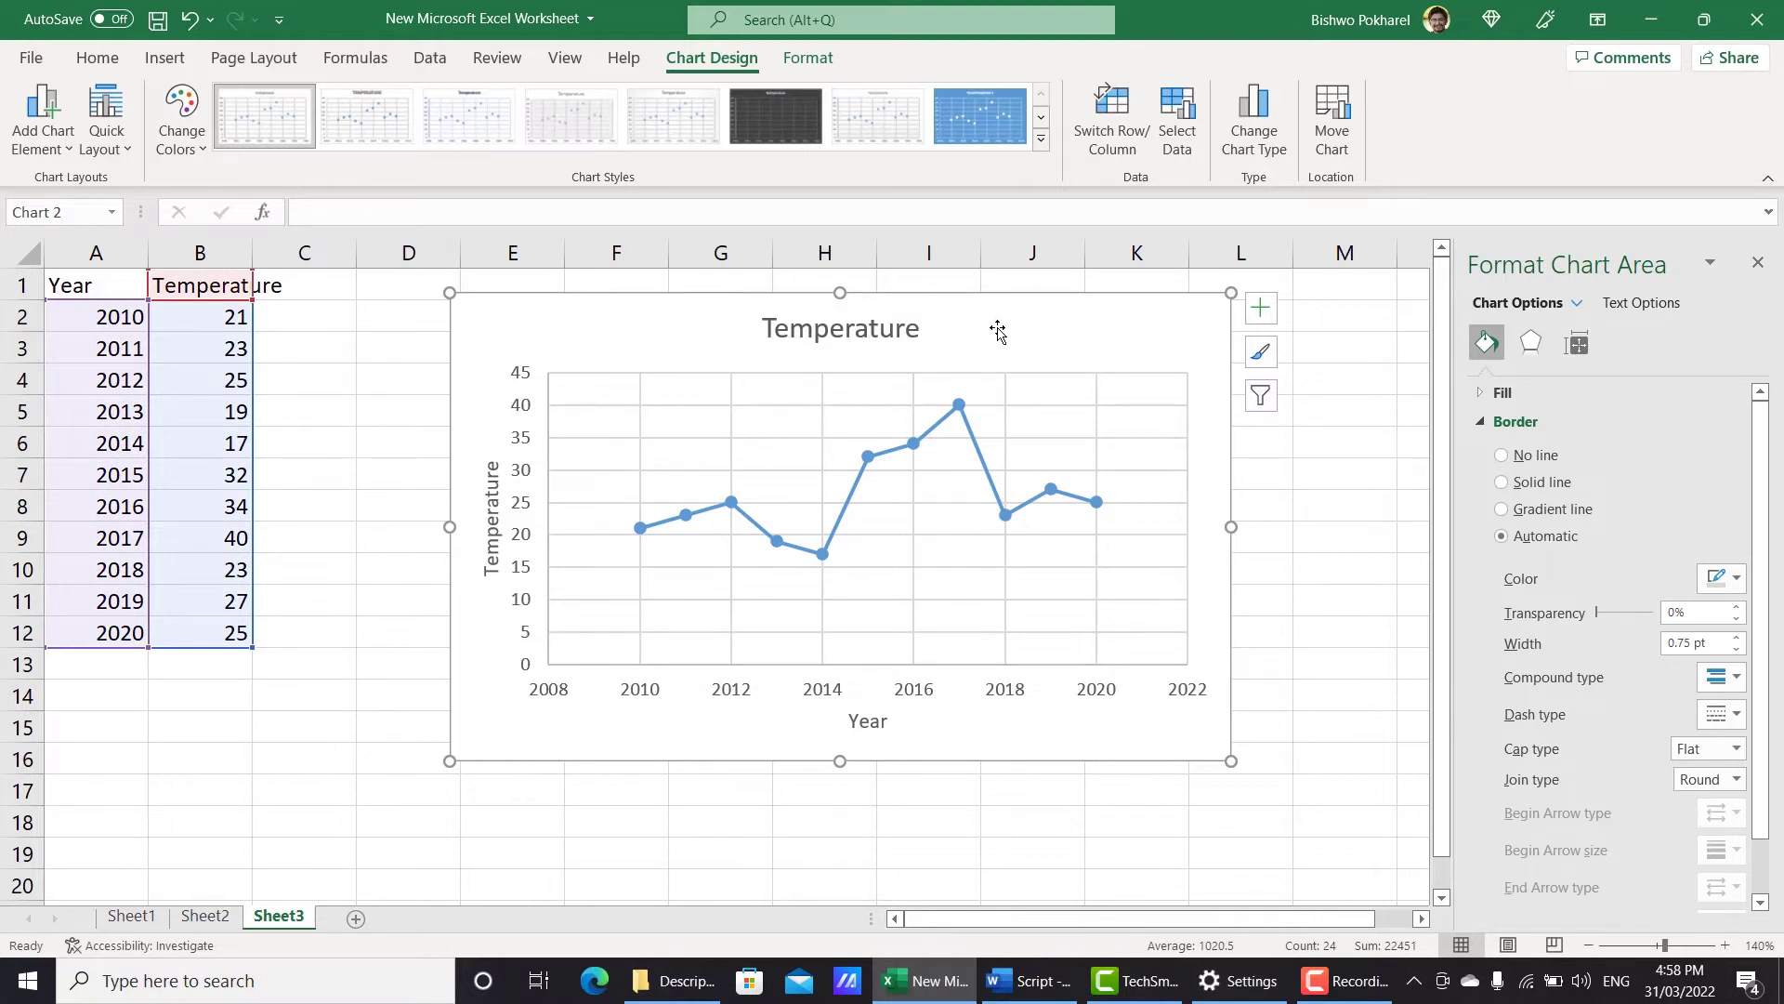
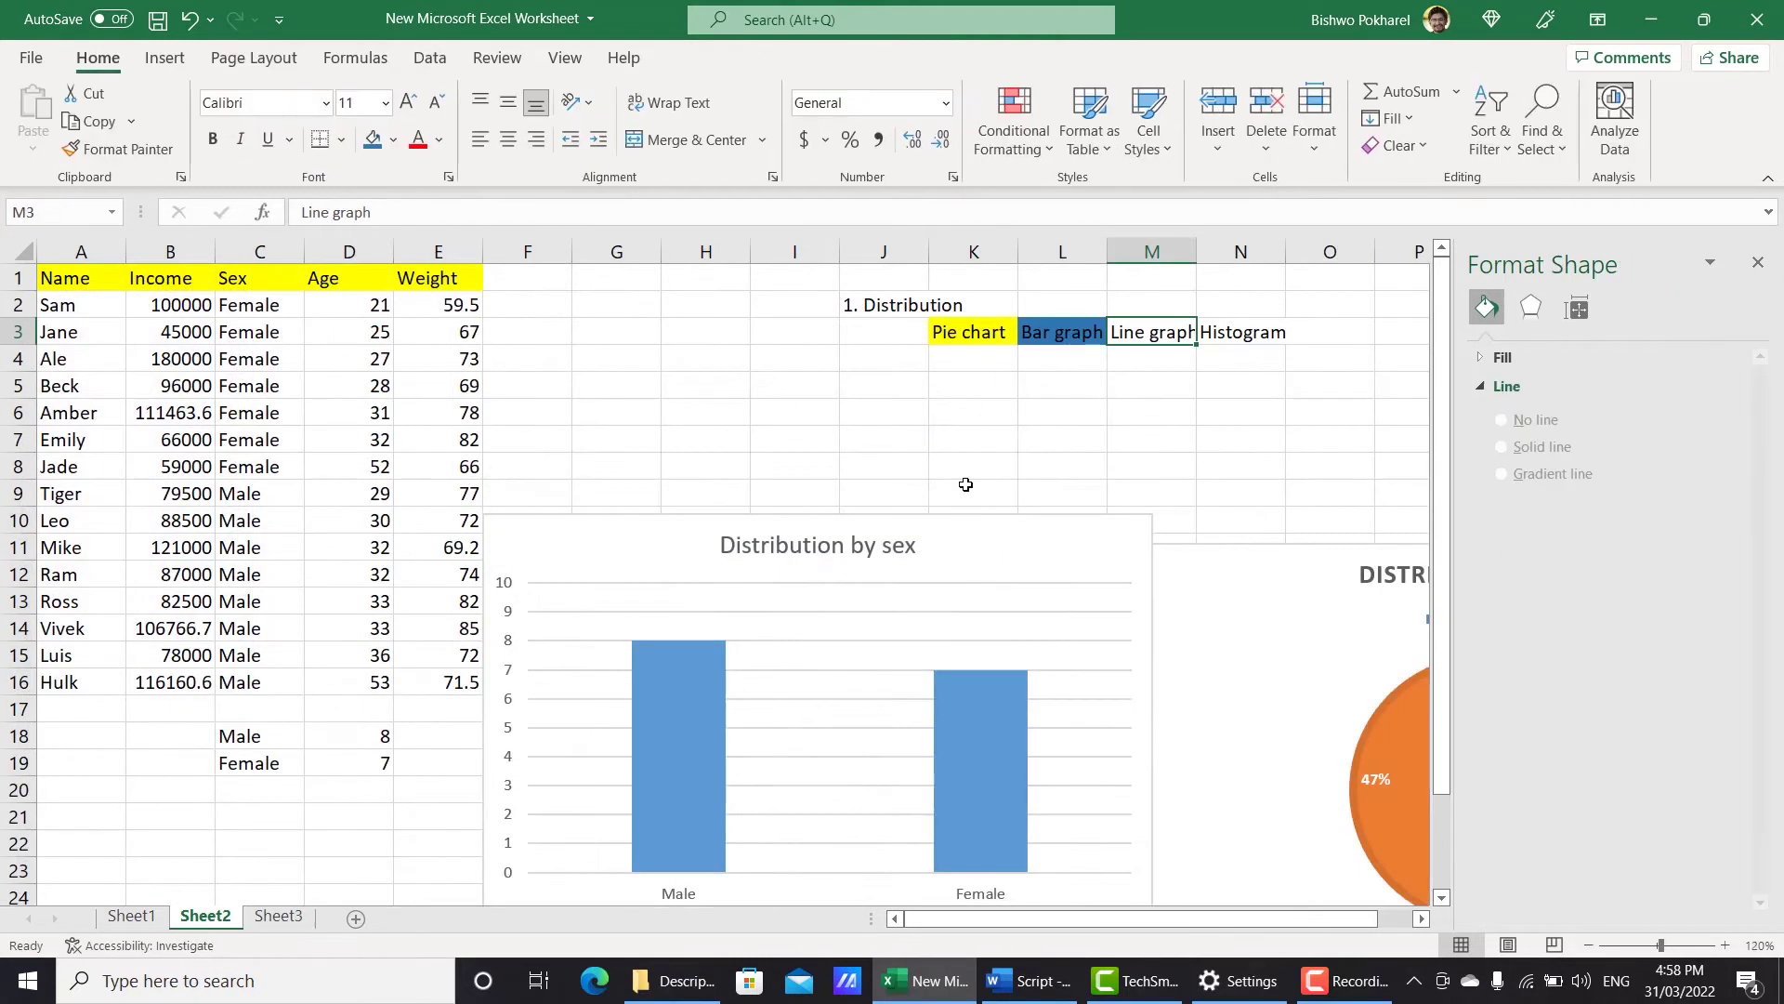
# Enter the heading "2. Central tendency" in cell J5 of Sheet2 and close the shape formatting pane.
pyautogui.moveTo(987, 336); pyautogui.dragTo(1153, 333)
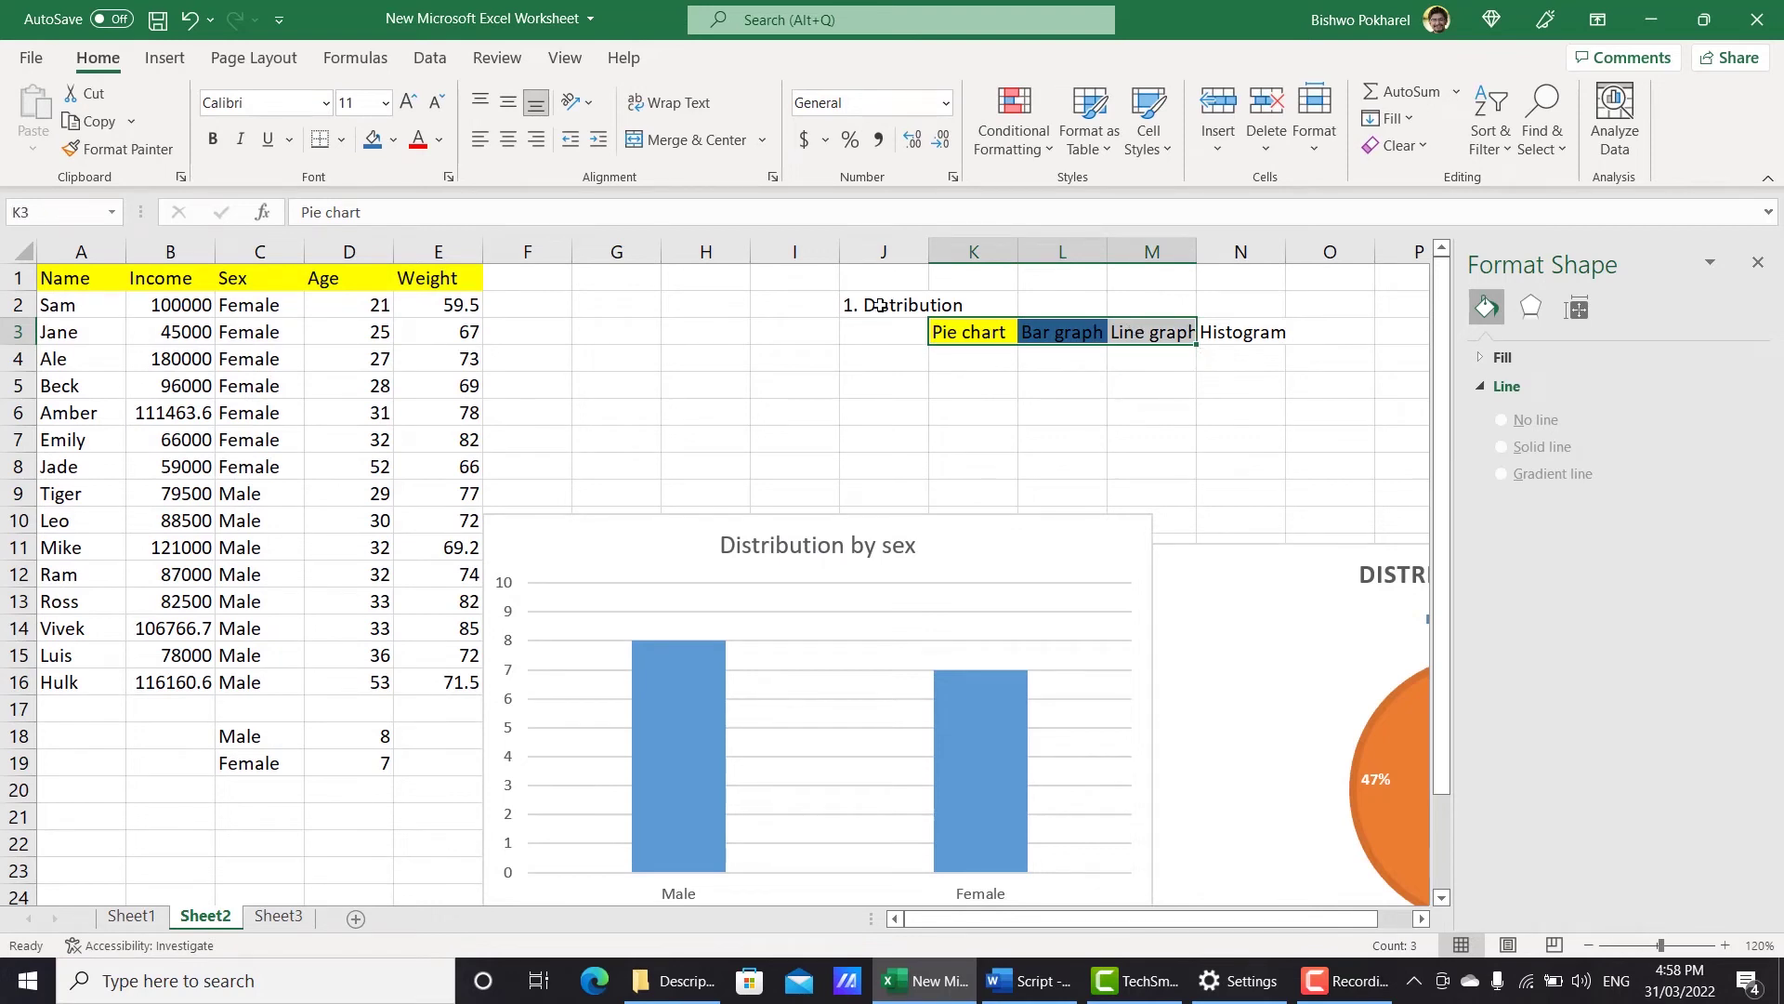
pyautogui.click(877, 390)
pyautogui.write('2. Central tendency')
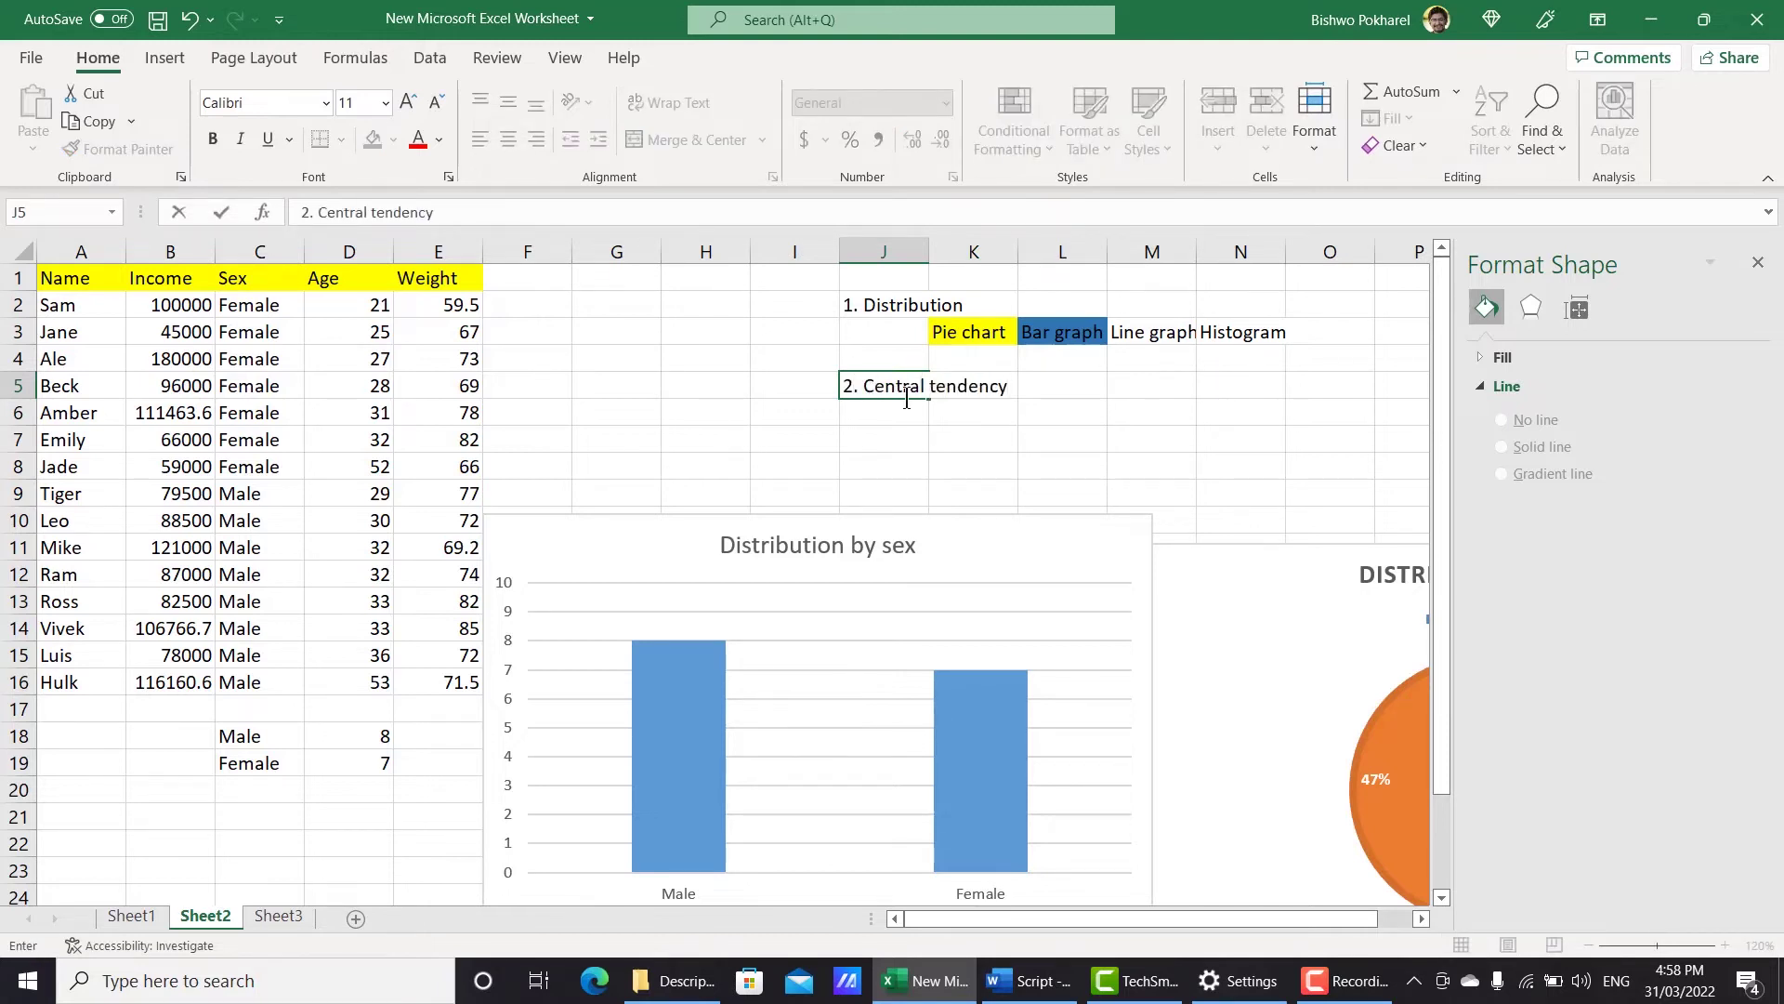
pyautogui.click(1060, 464)
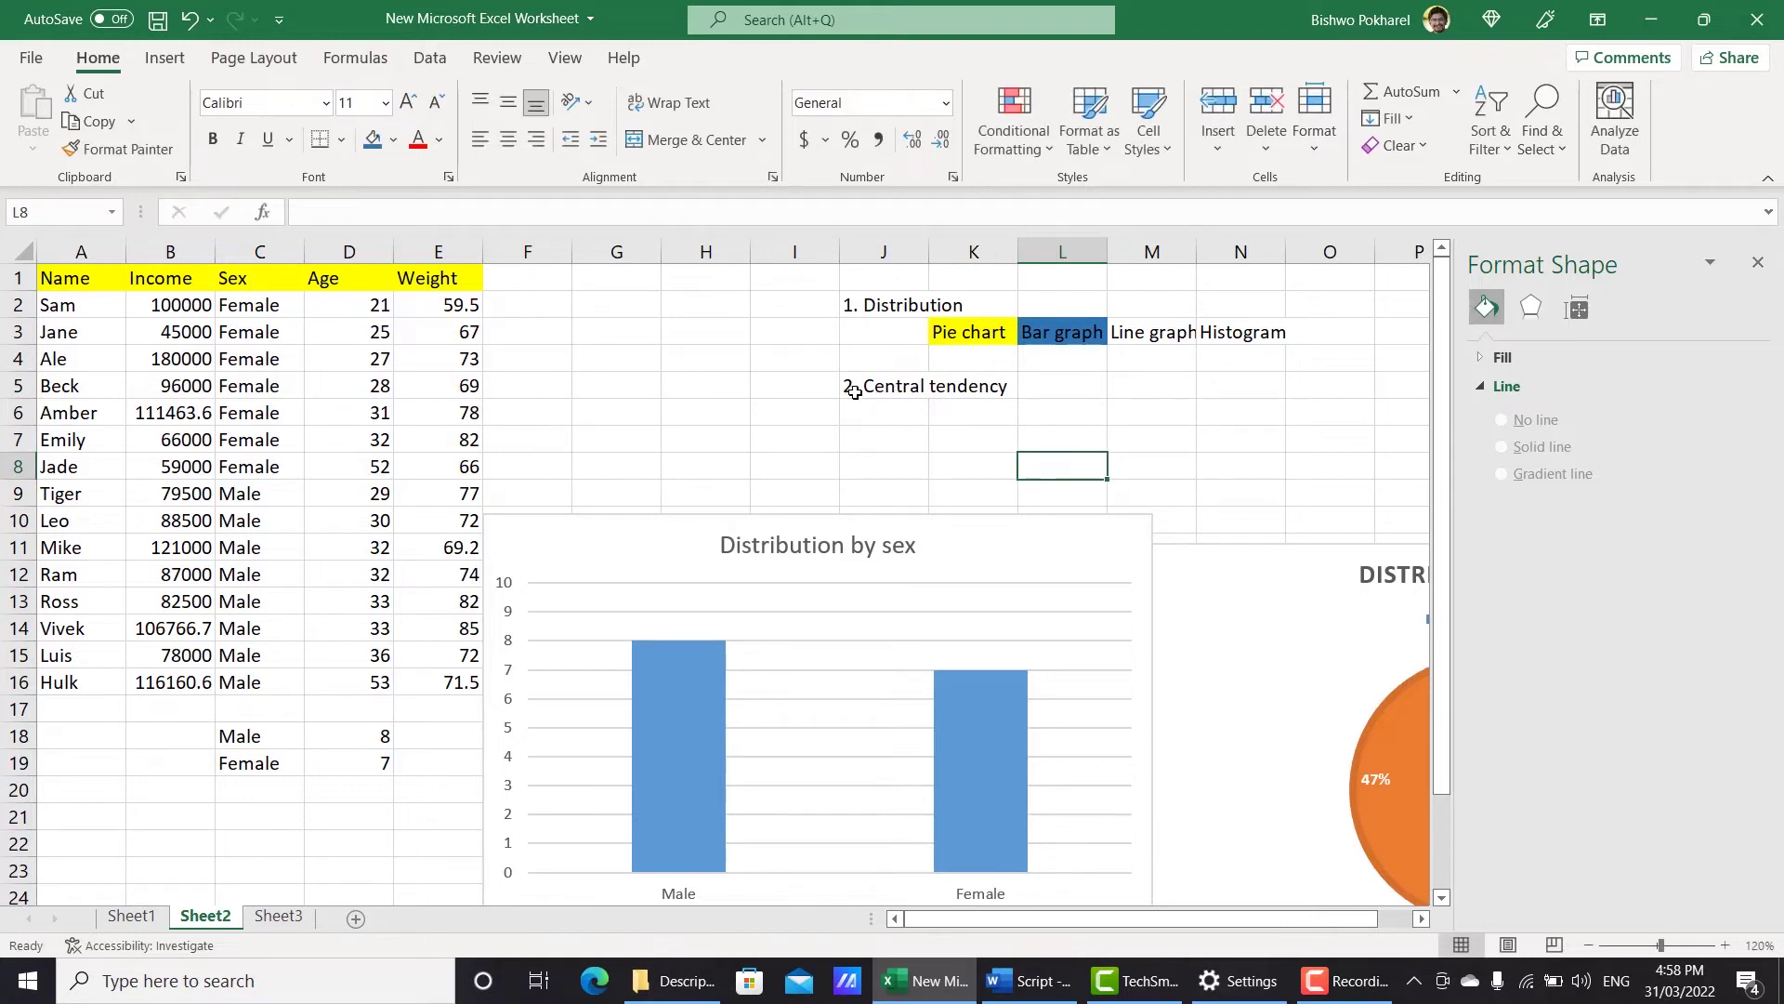
pyautogui.click(1757, 261)
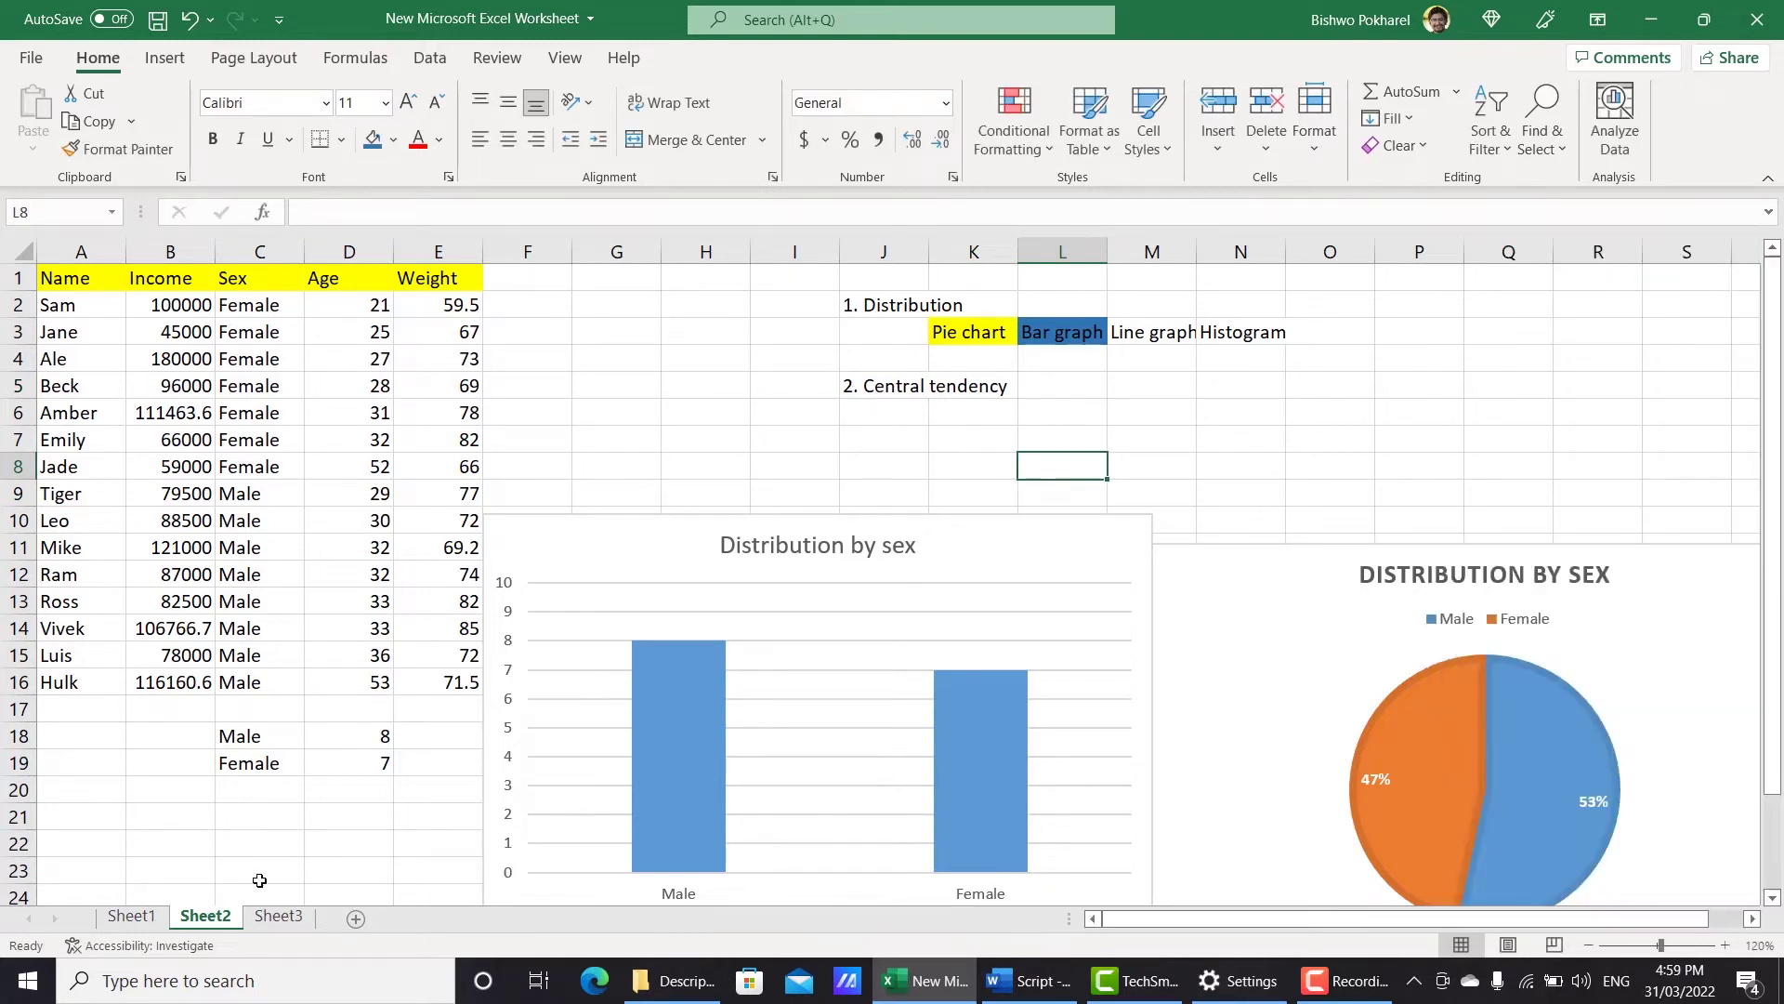
# Copy the sample data table A1:E16 from Sheet2 into a new worksheet, starting at cell A1.
pyautogui.moveTo(77, 275); pyautogui.dragTo(437, 676)
pyautogui.hotkey('ctrl', 'c')
pyautogui.click(355, 918)
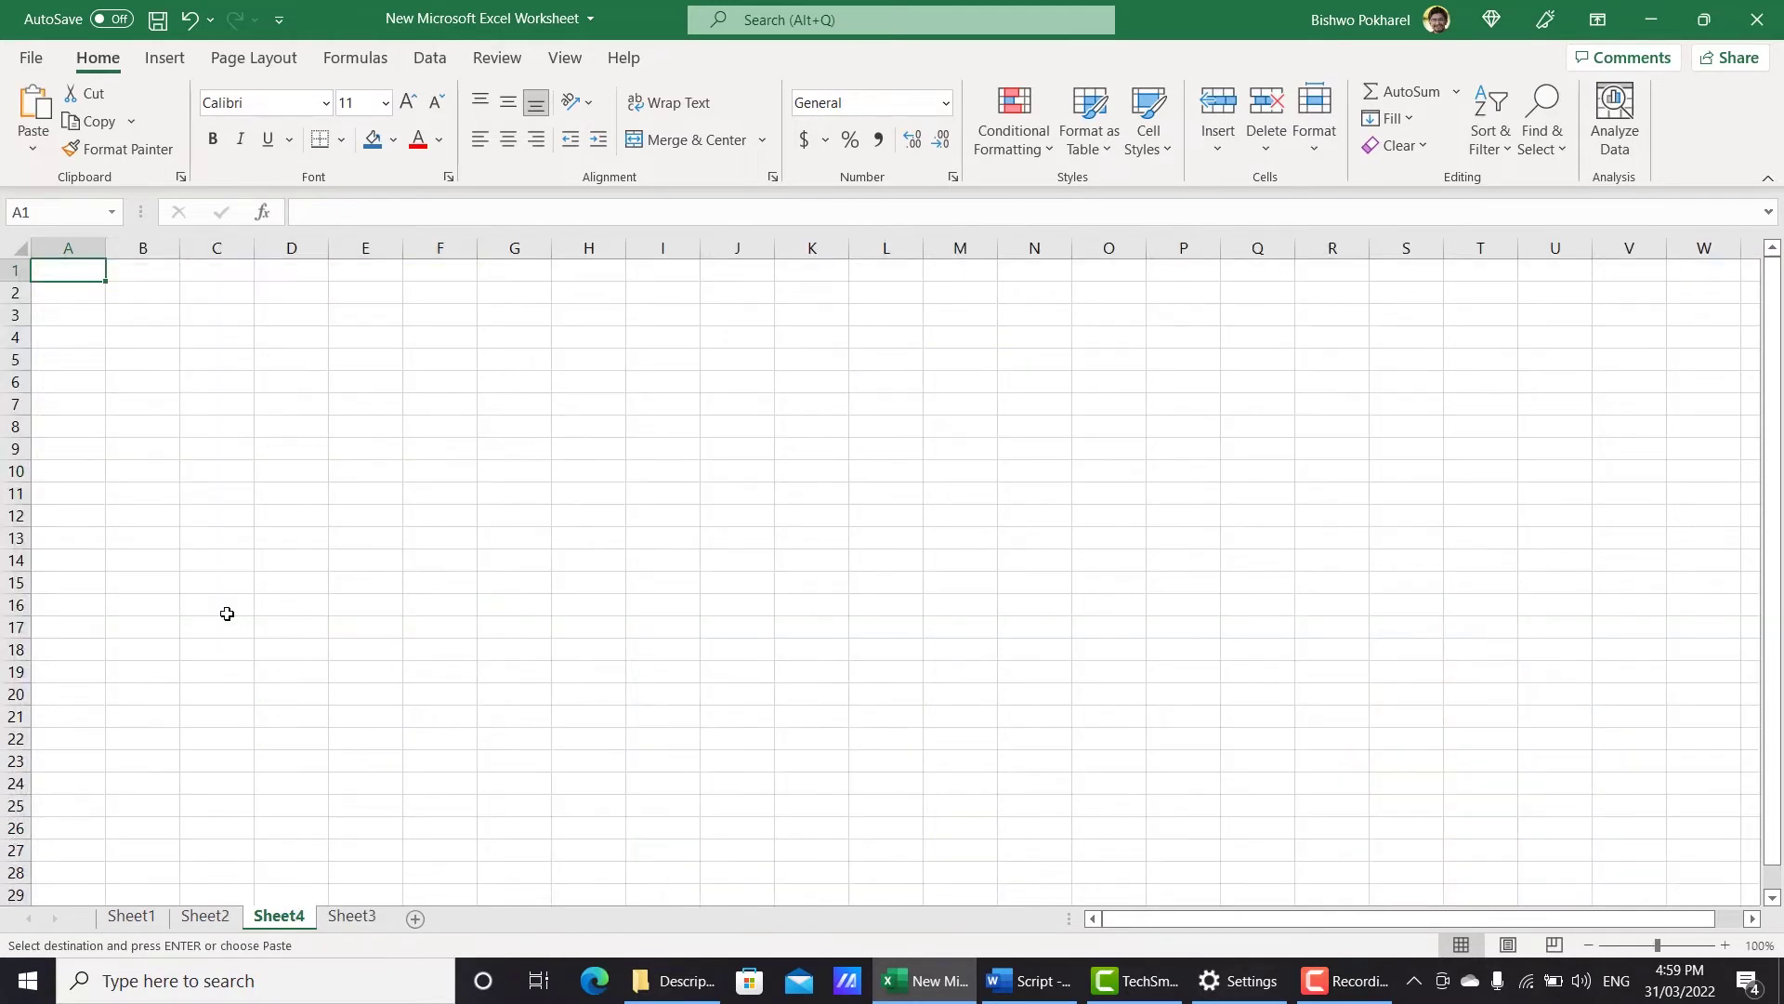
pyautogui.hotkey('ctrl', 'v')
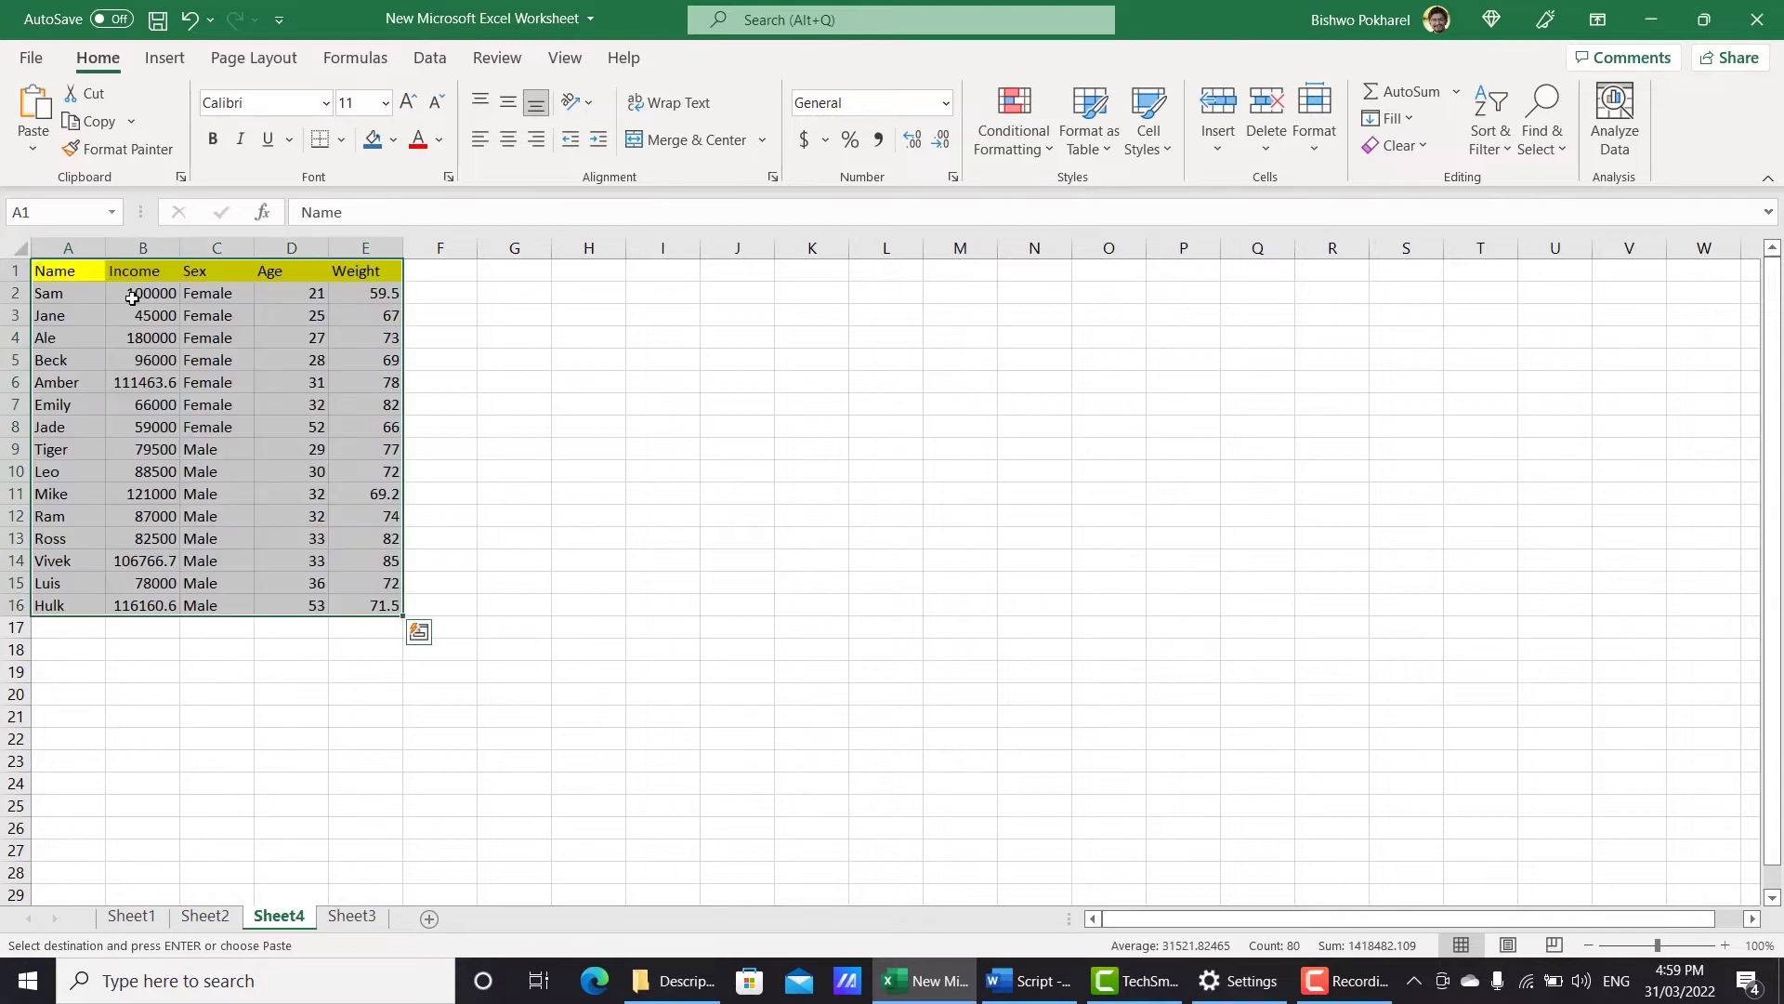
pyautogui.keyDown('ctrl'); pyautogui.scroll(2, 957, 650); pyautogui.keyUp('ctrl')
pyautogui.click(957, 596)
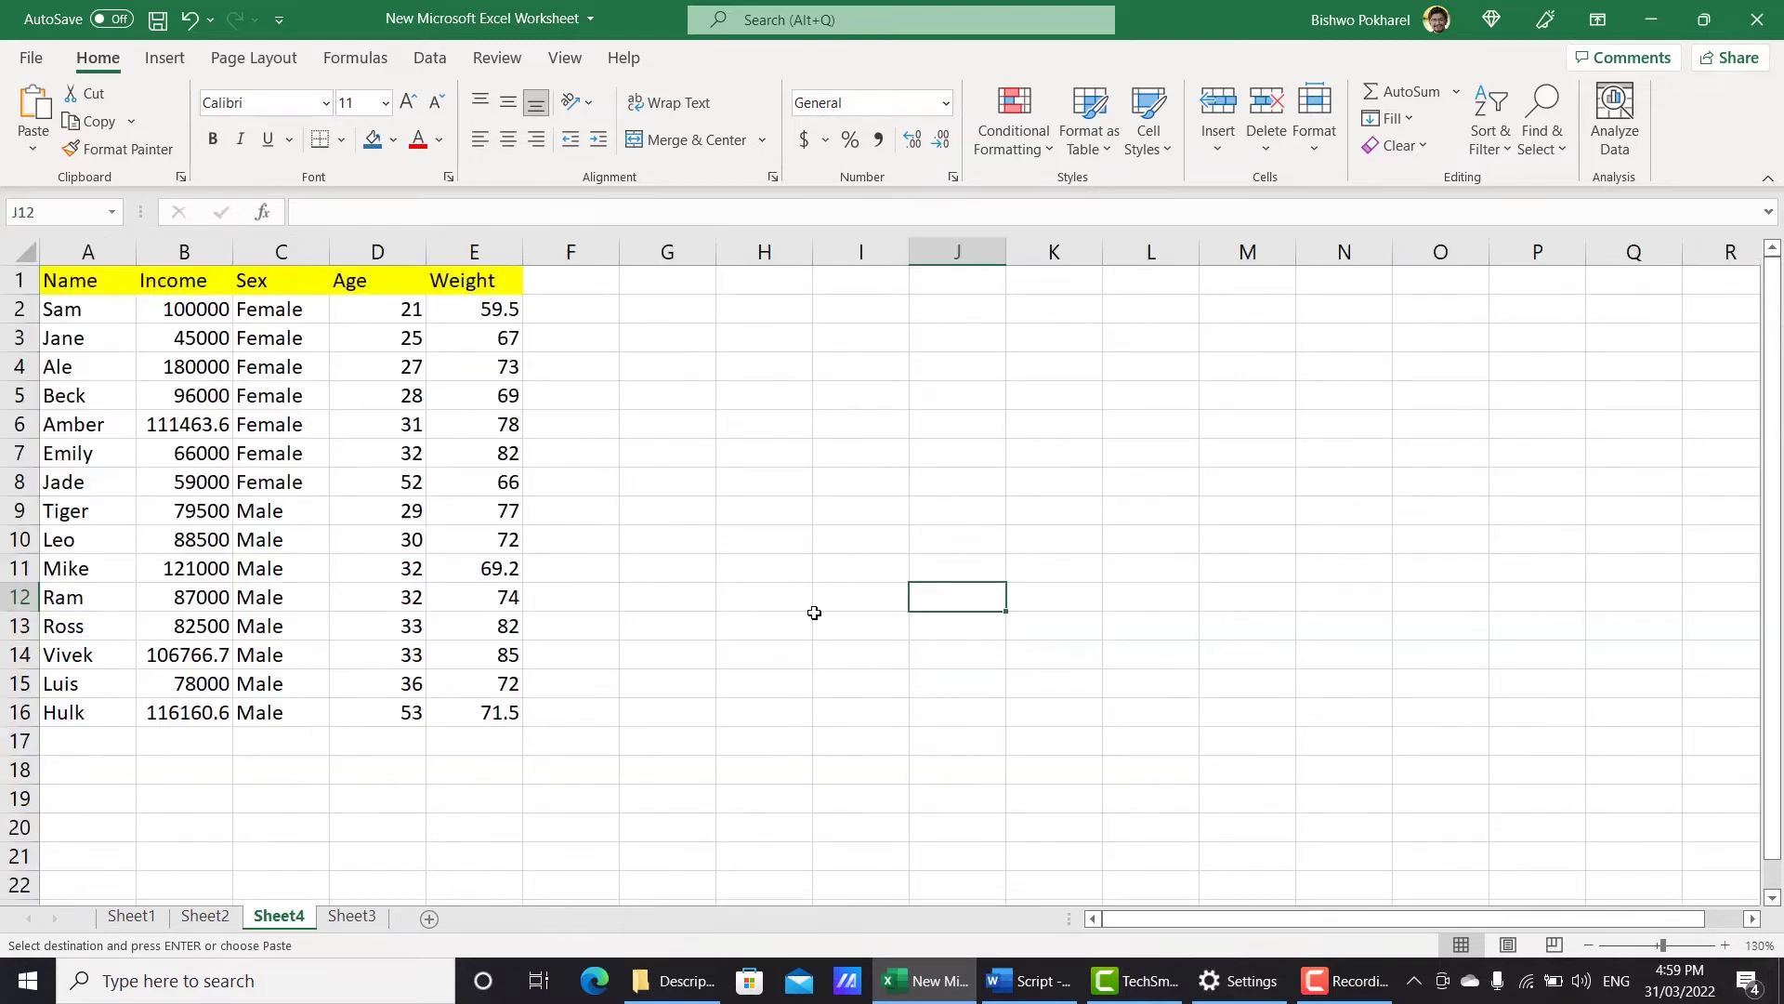
# Enter the headings "2. Central tendency" in cell I2 and "3. Dispersion" in cell I4 of the new sheet.
pyautogui.click(840, 298)
pyautogui.write('2. Ce')
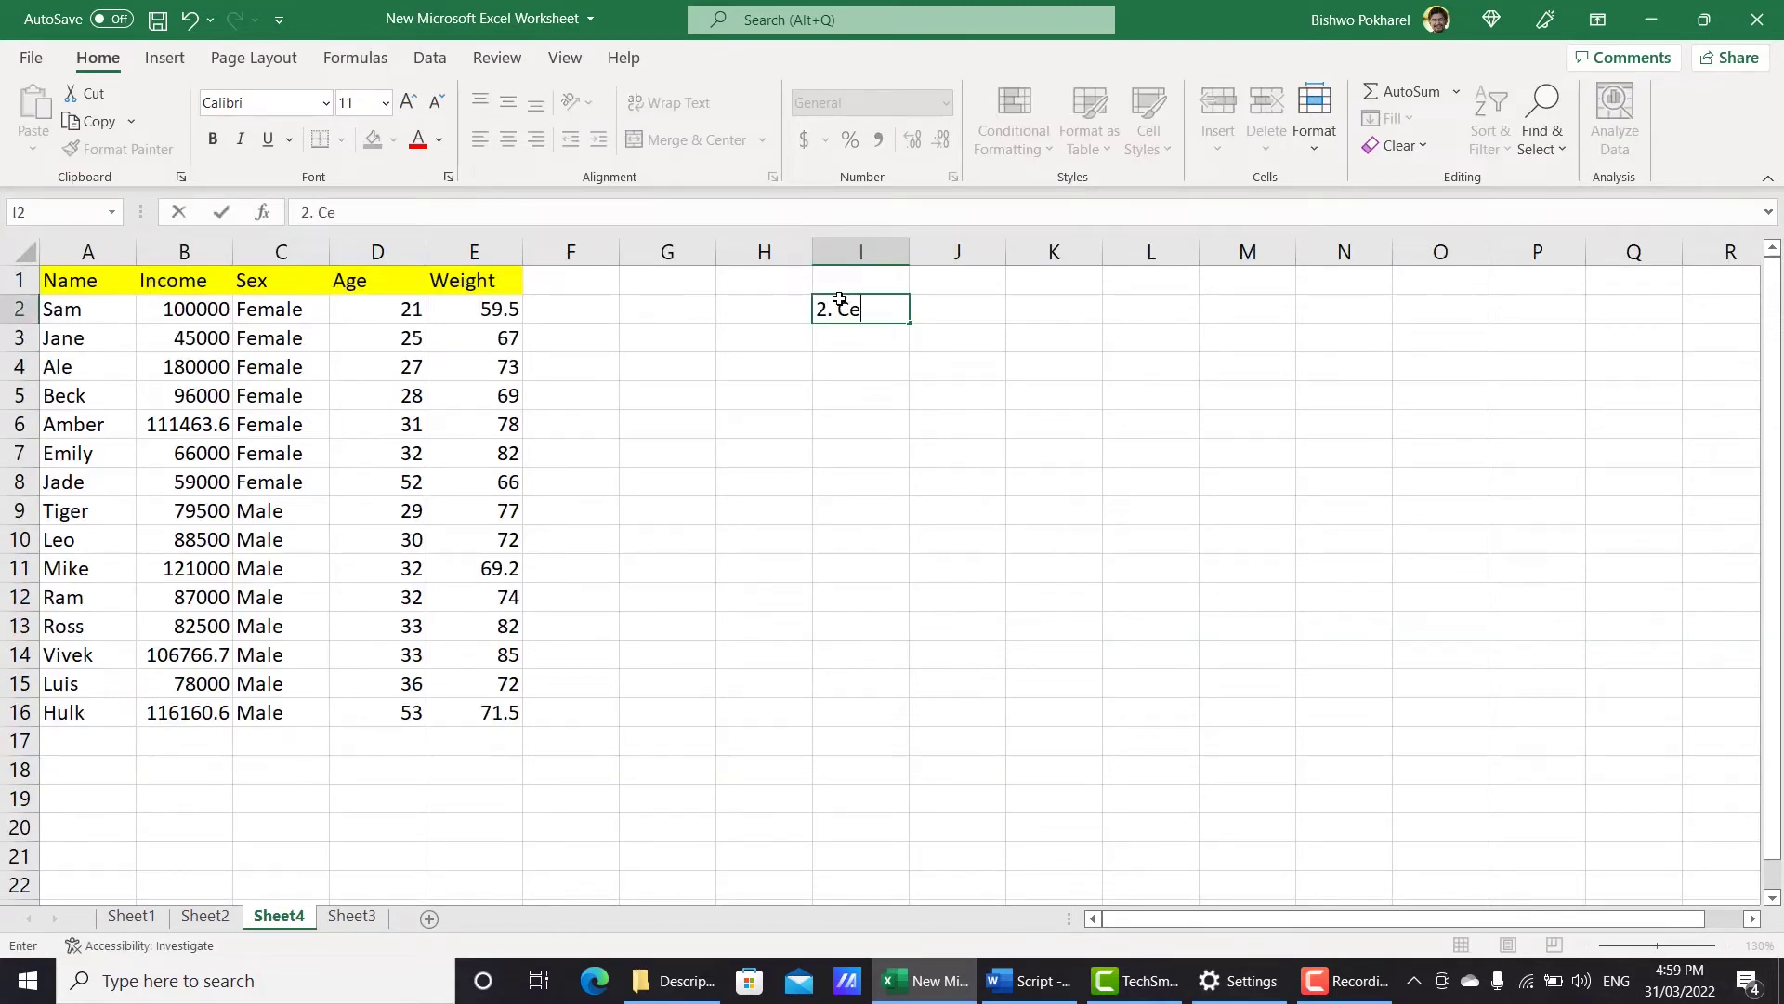
pyautogui.write('ntral tendency')
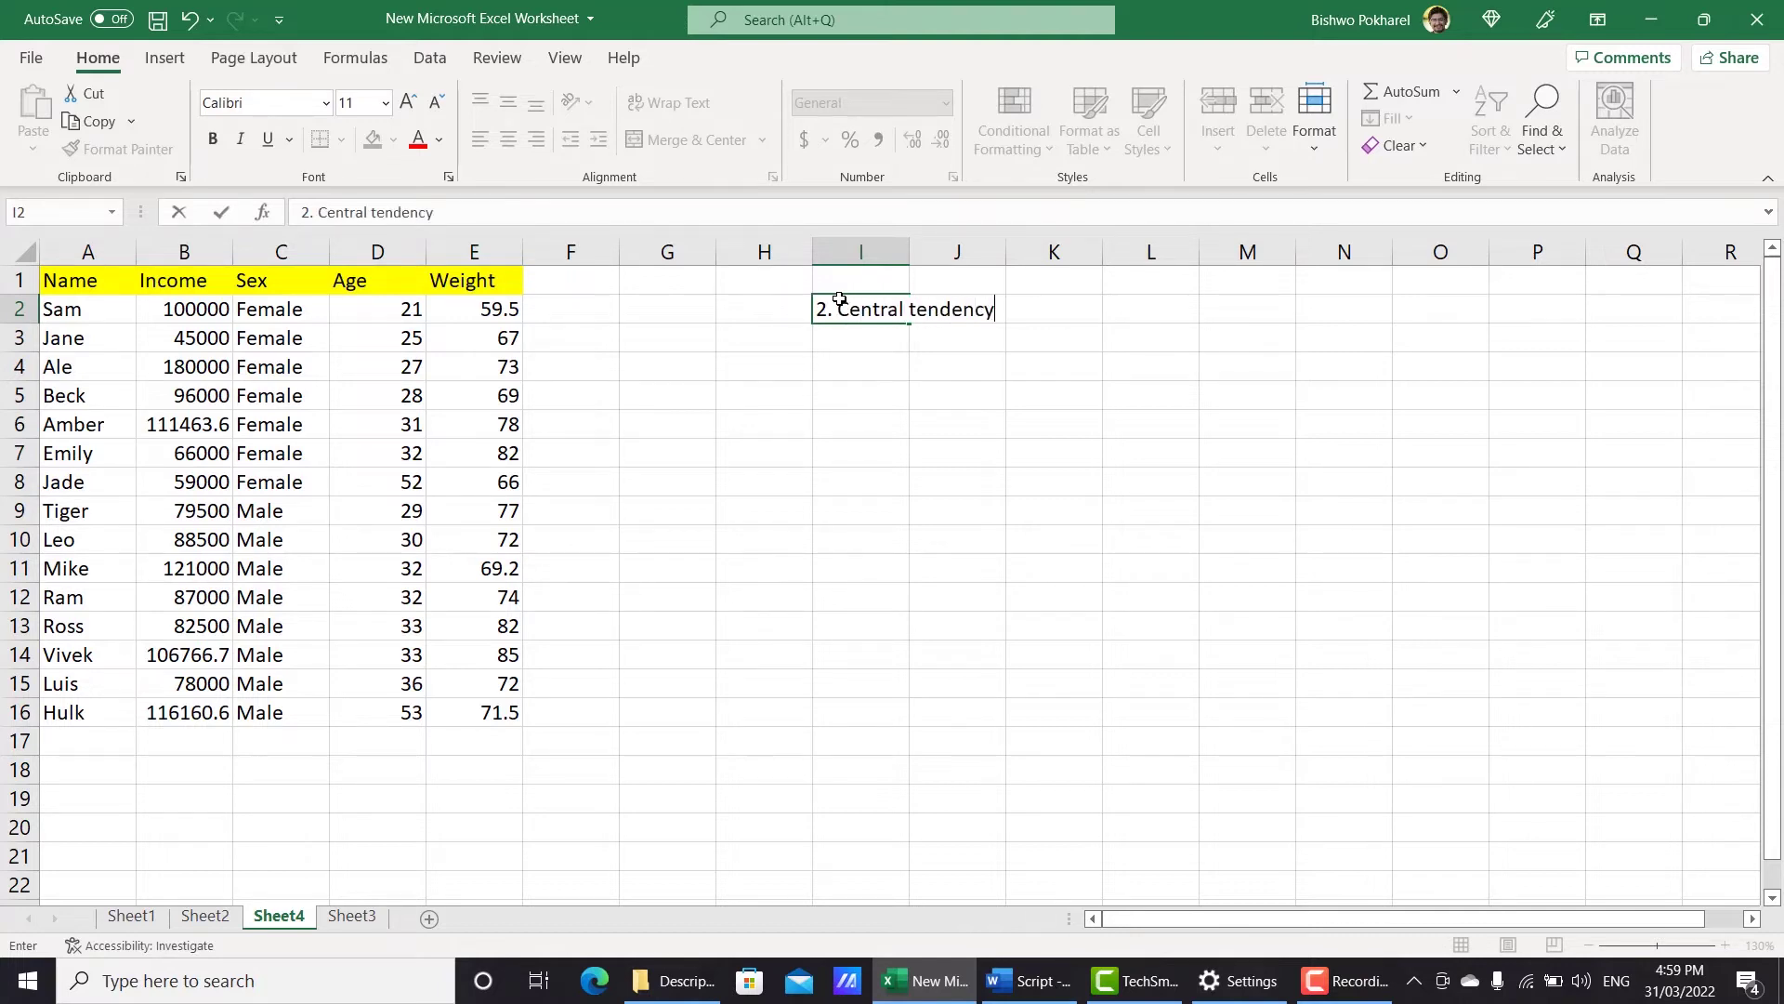
pyautogui.click(886, 372)
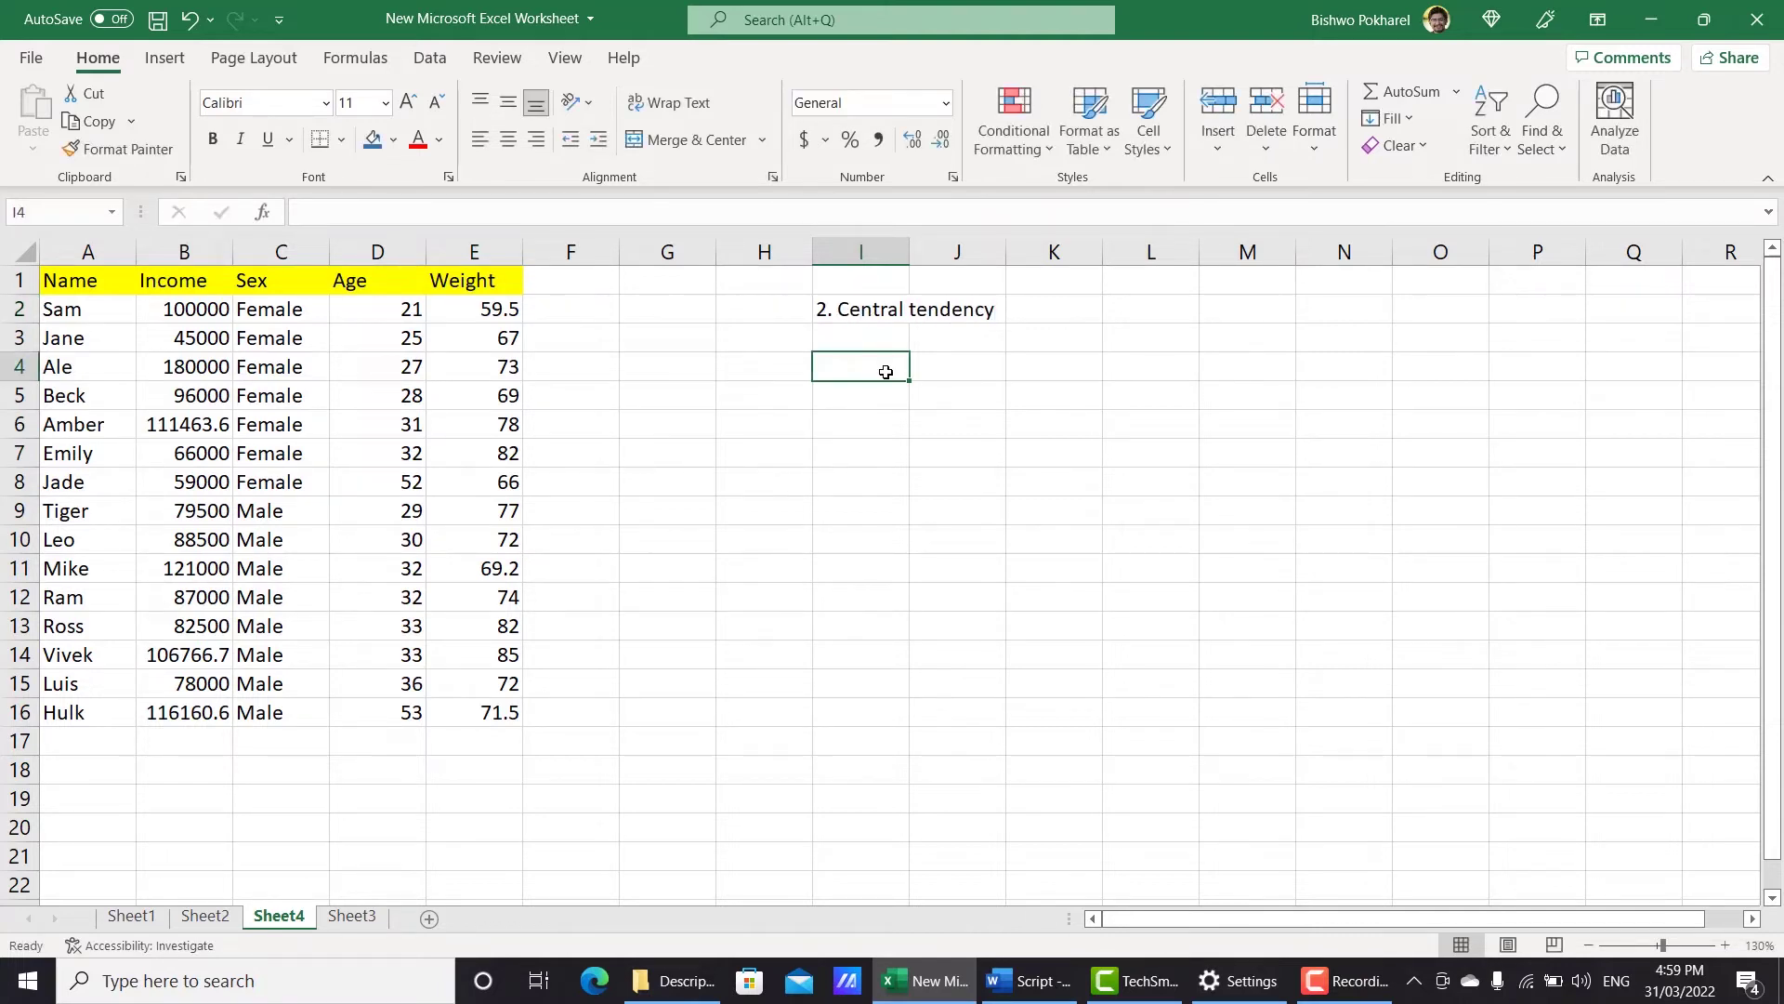
pyautogui.write('3. Dispersion')
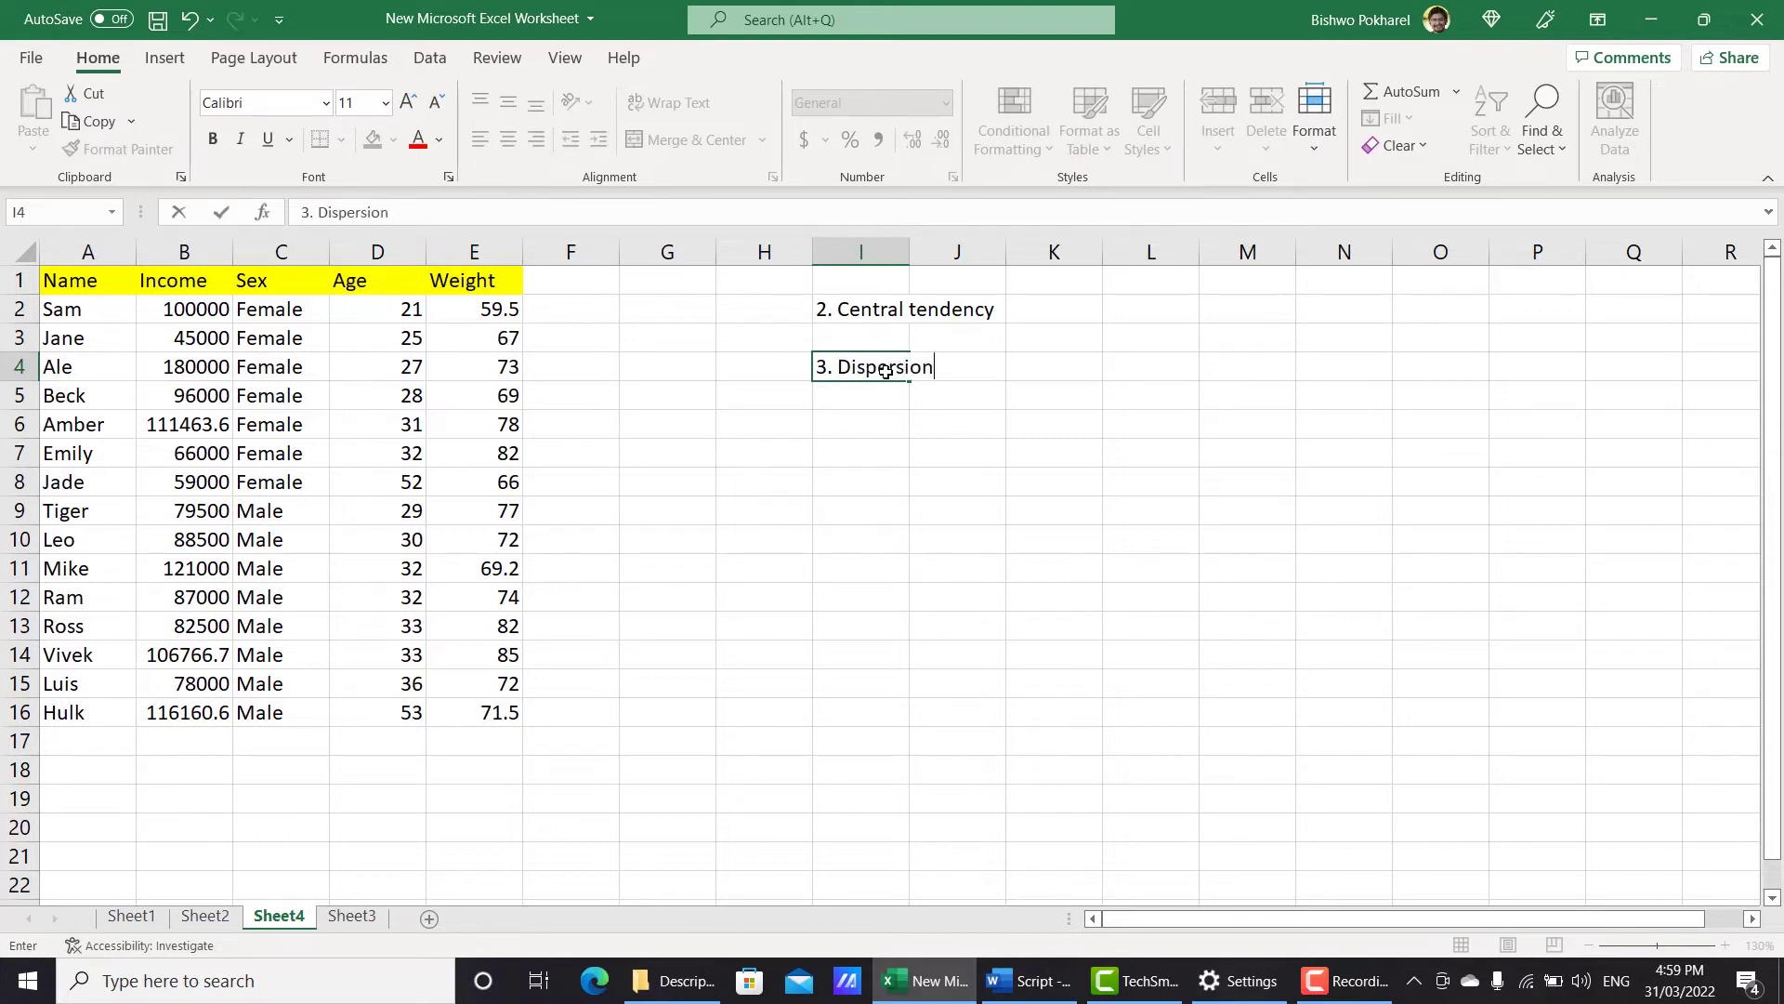
pyautogui.click(985, 570)
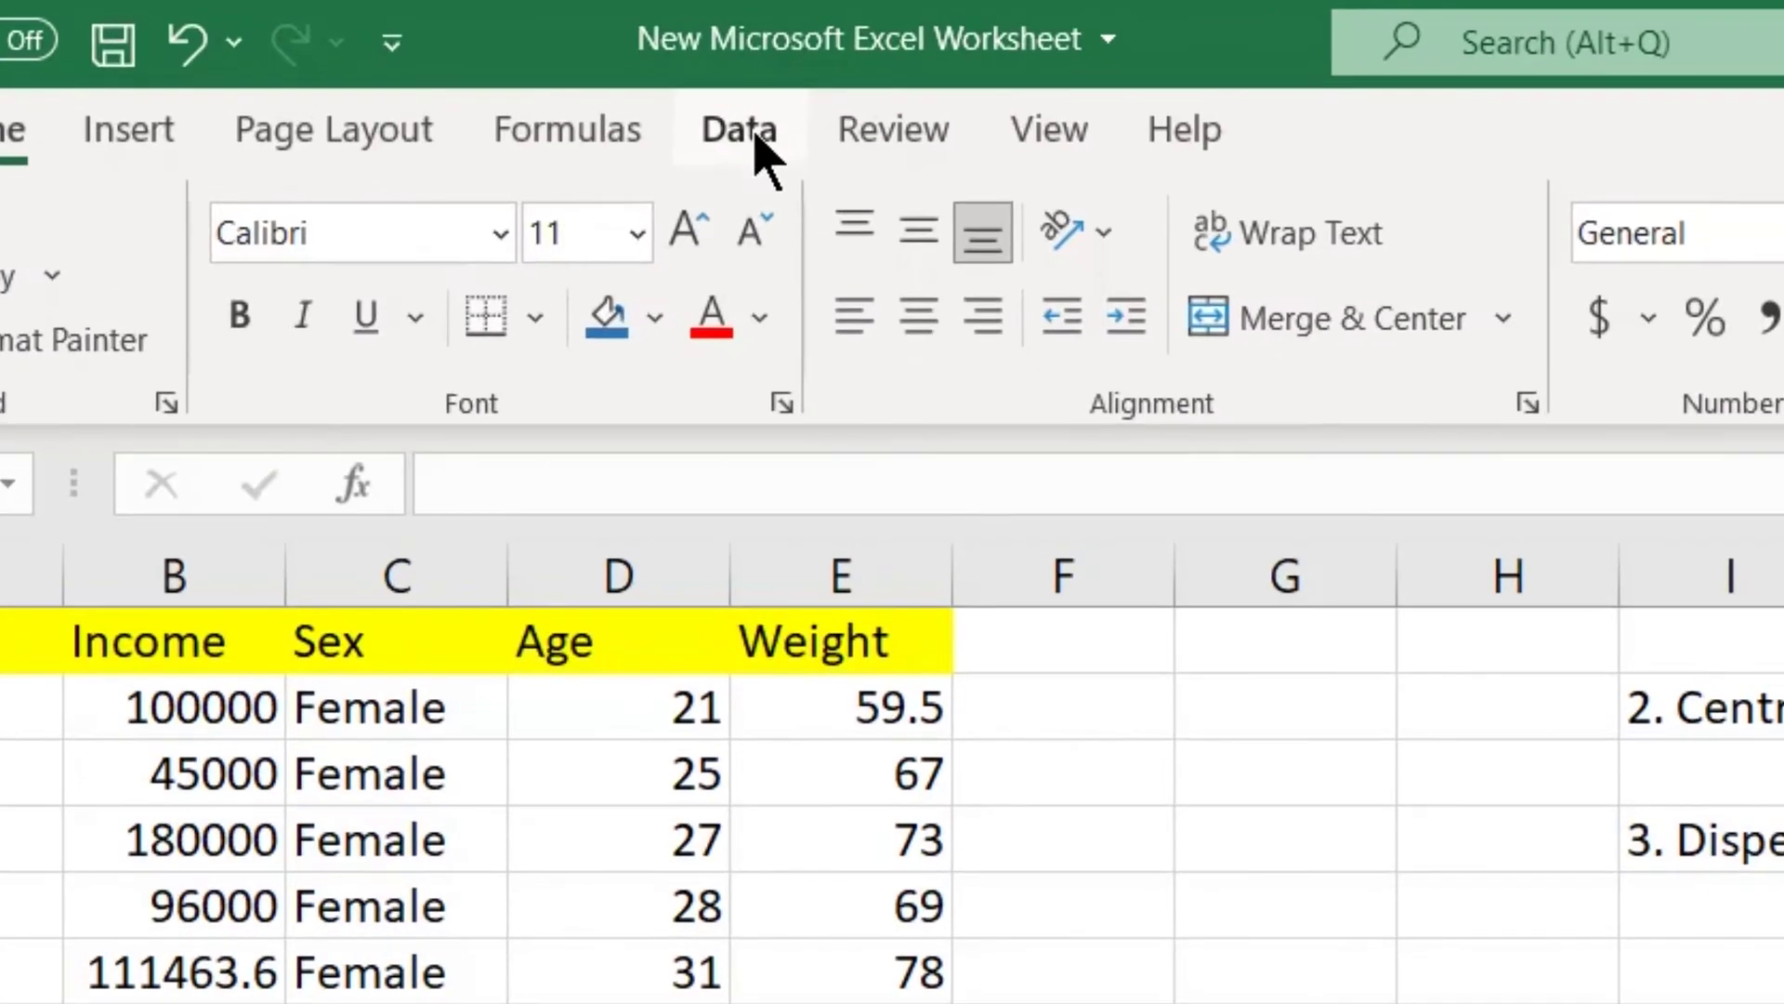
# Disable the Analysis ToolPak, Analysis ToolPak - VBA and Solver Add-in in the Excel add-ins manager.
pyautogui.click(433, 62)
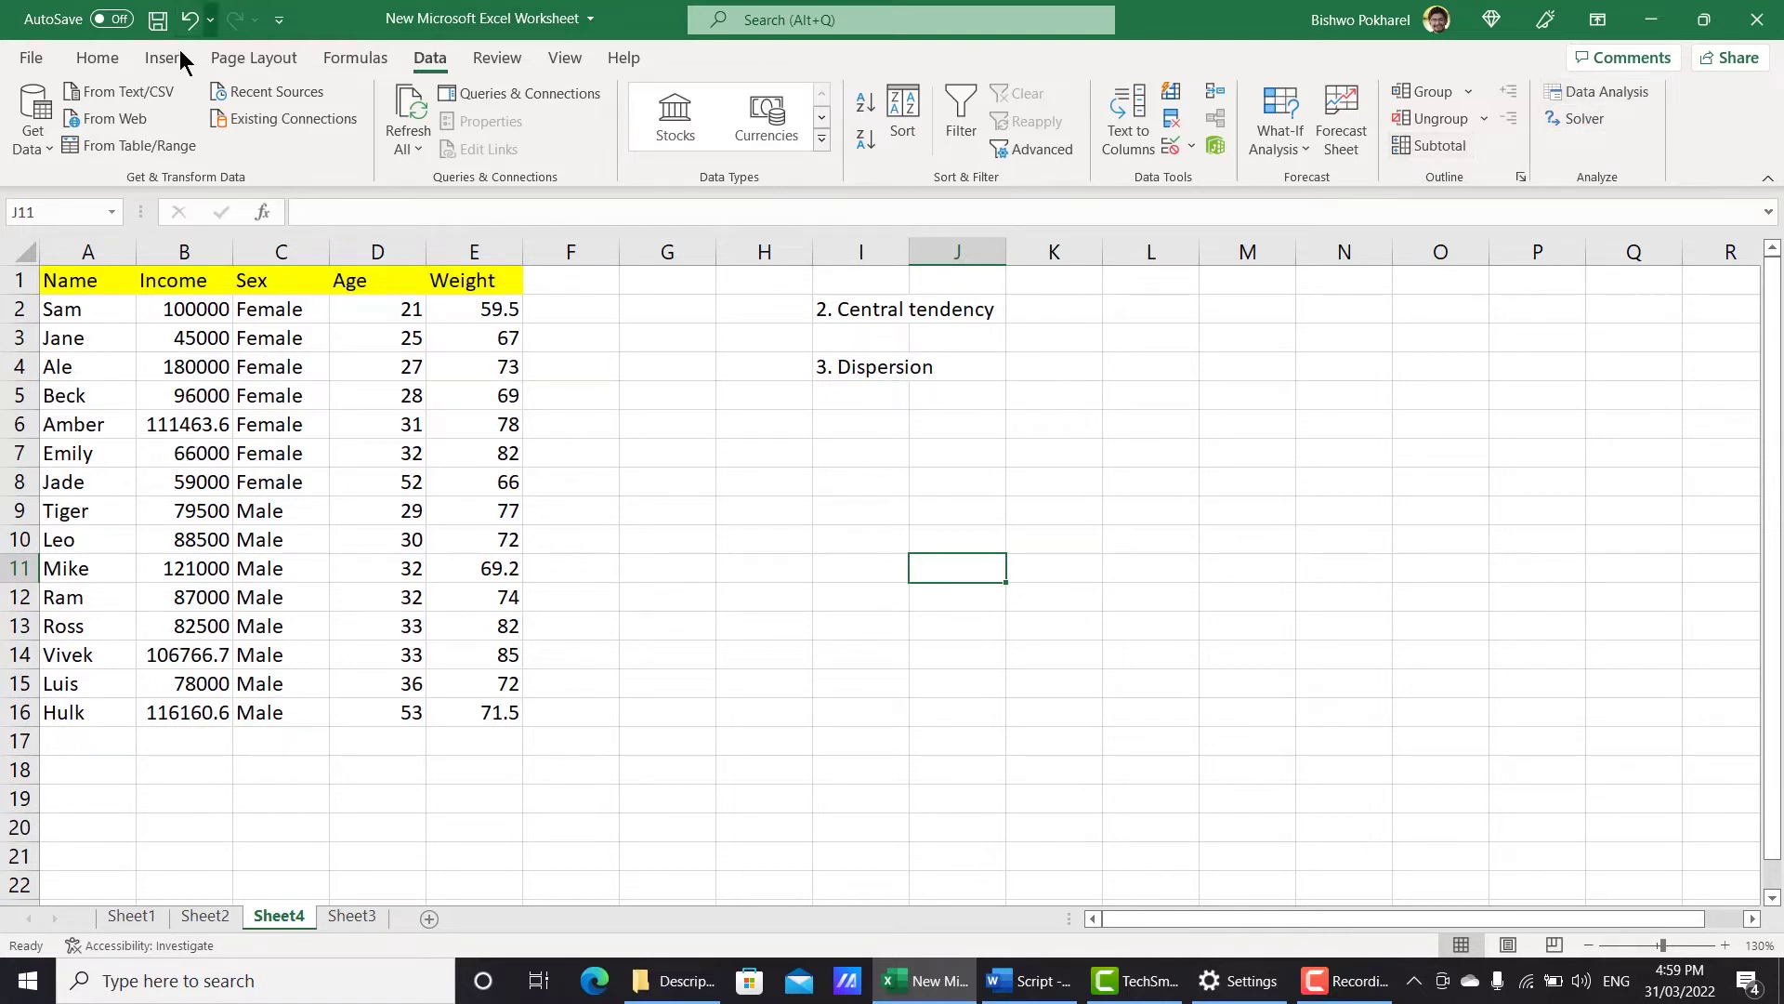
pyautogui.click(35, 56)
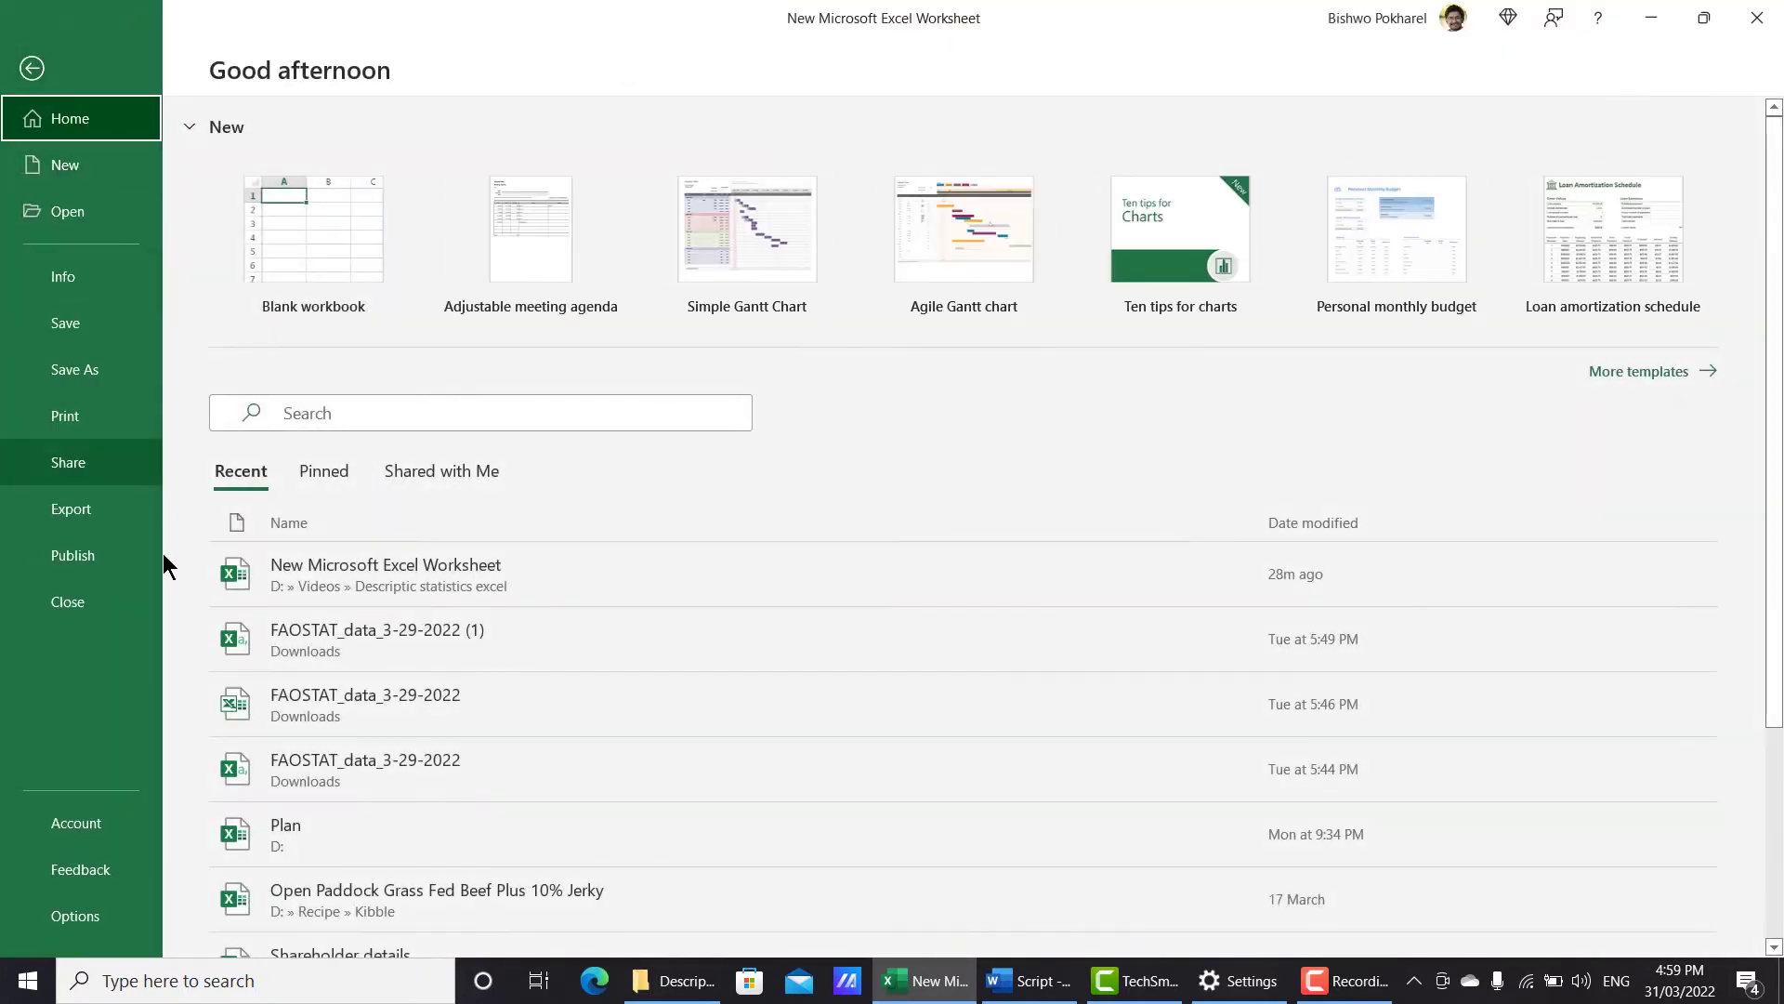
pyautogui.click(85, 922)
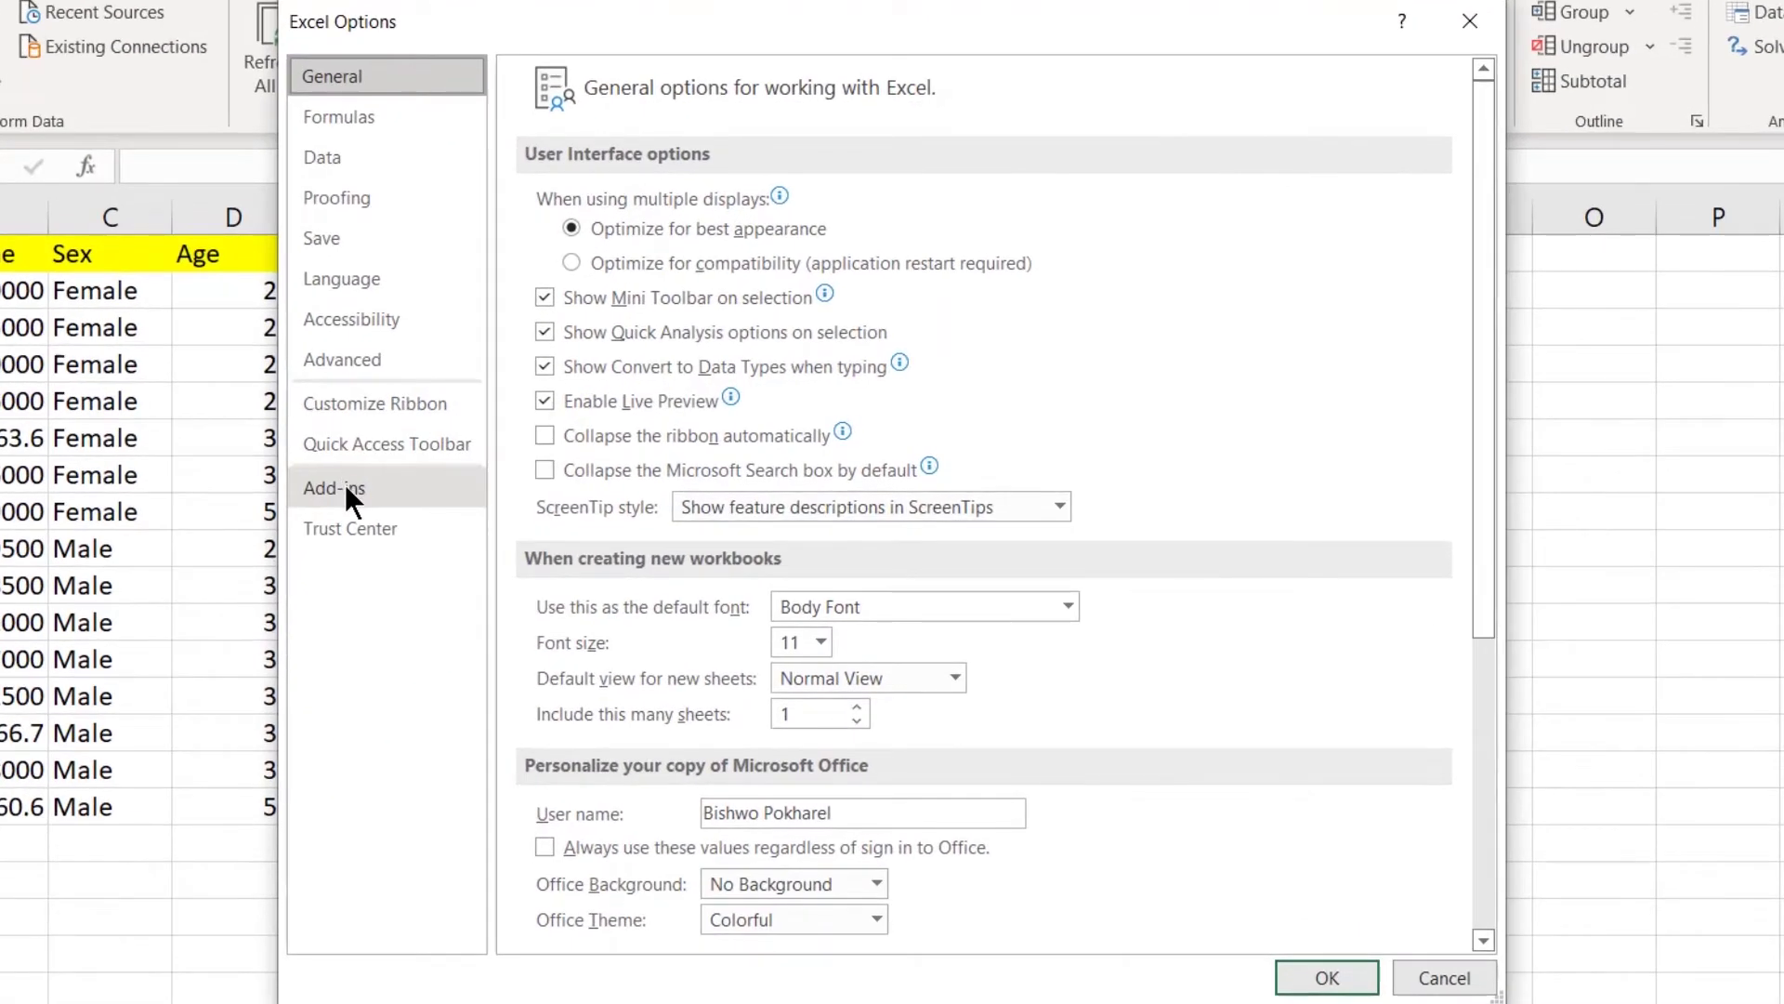
pyautogui.click(465, 460)
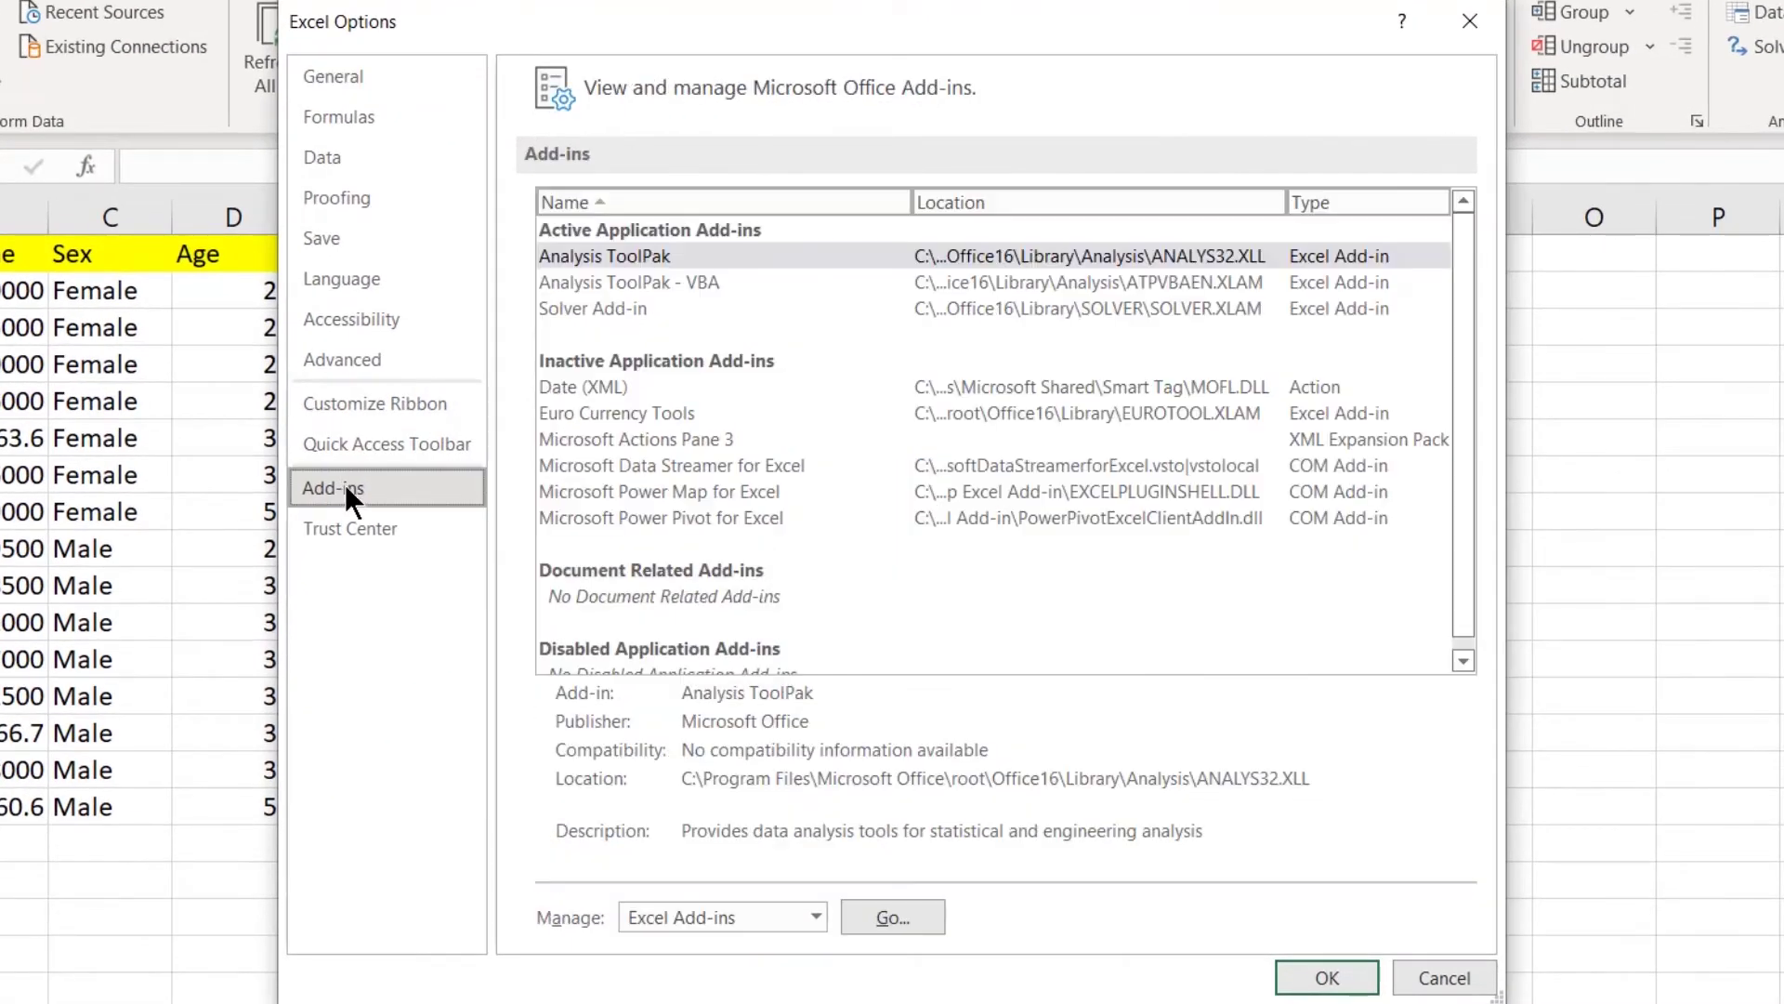
pyautogui.click(626, 255)
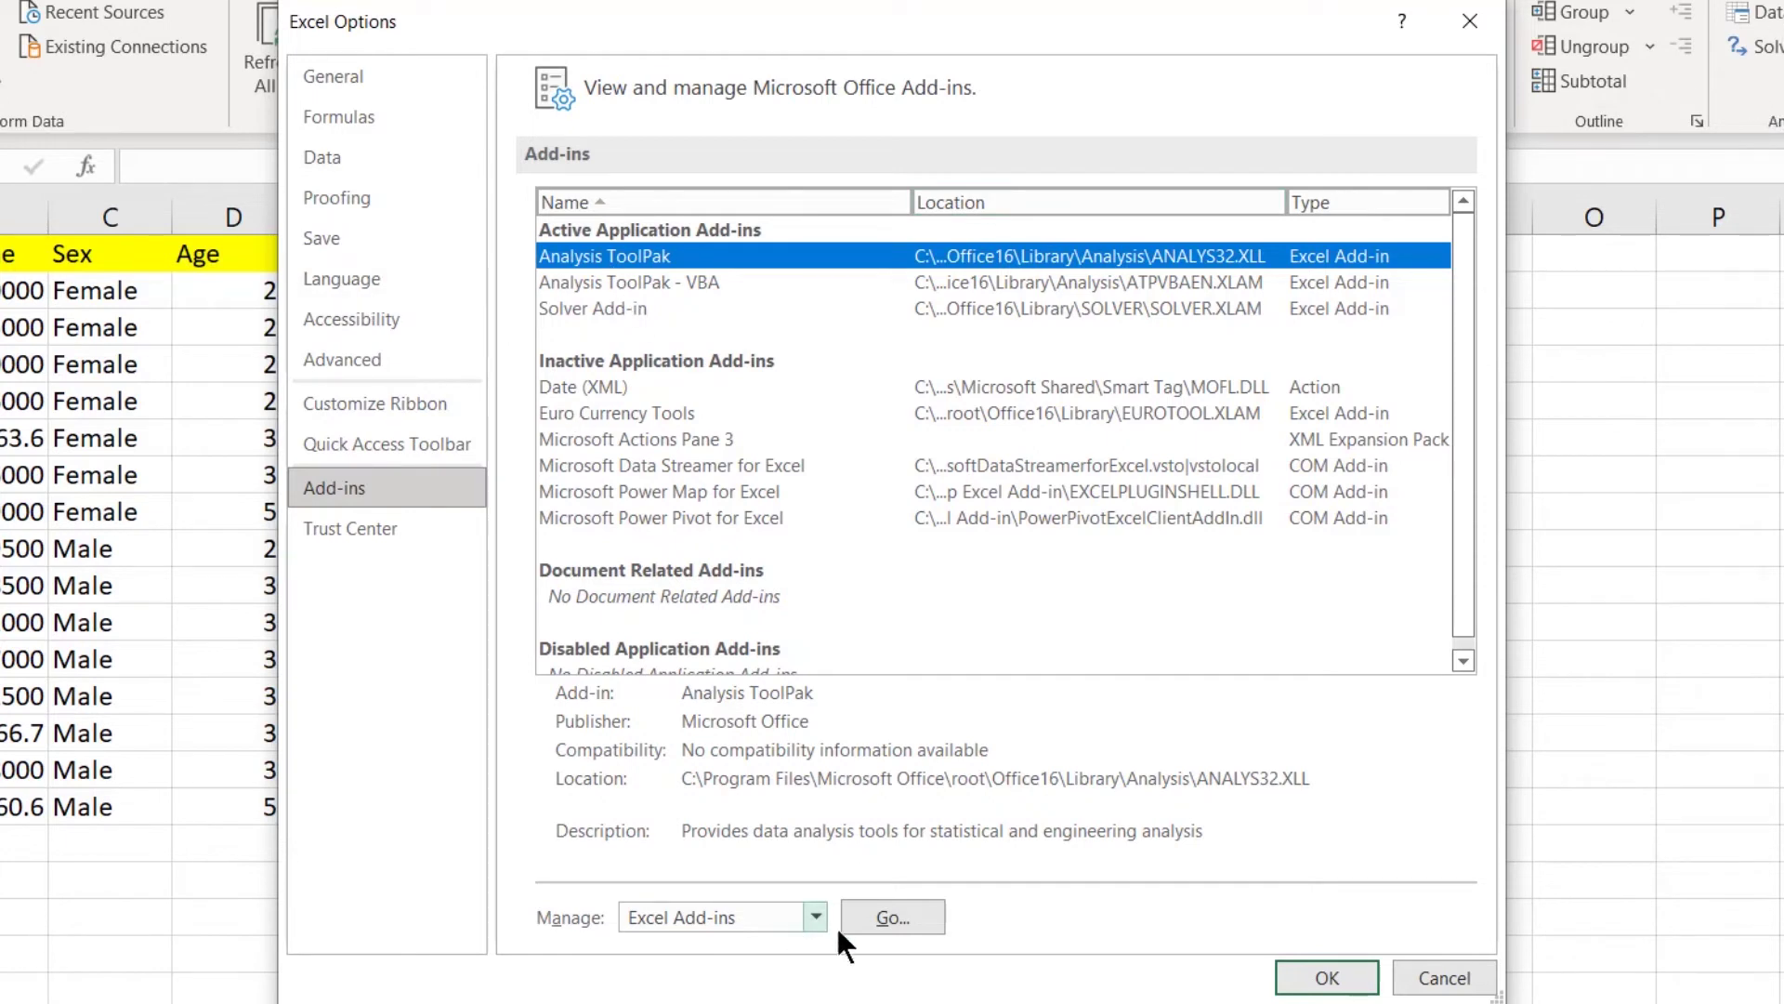
pyautogui.click(873, 919)
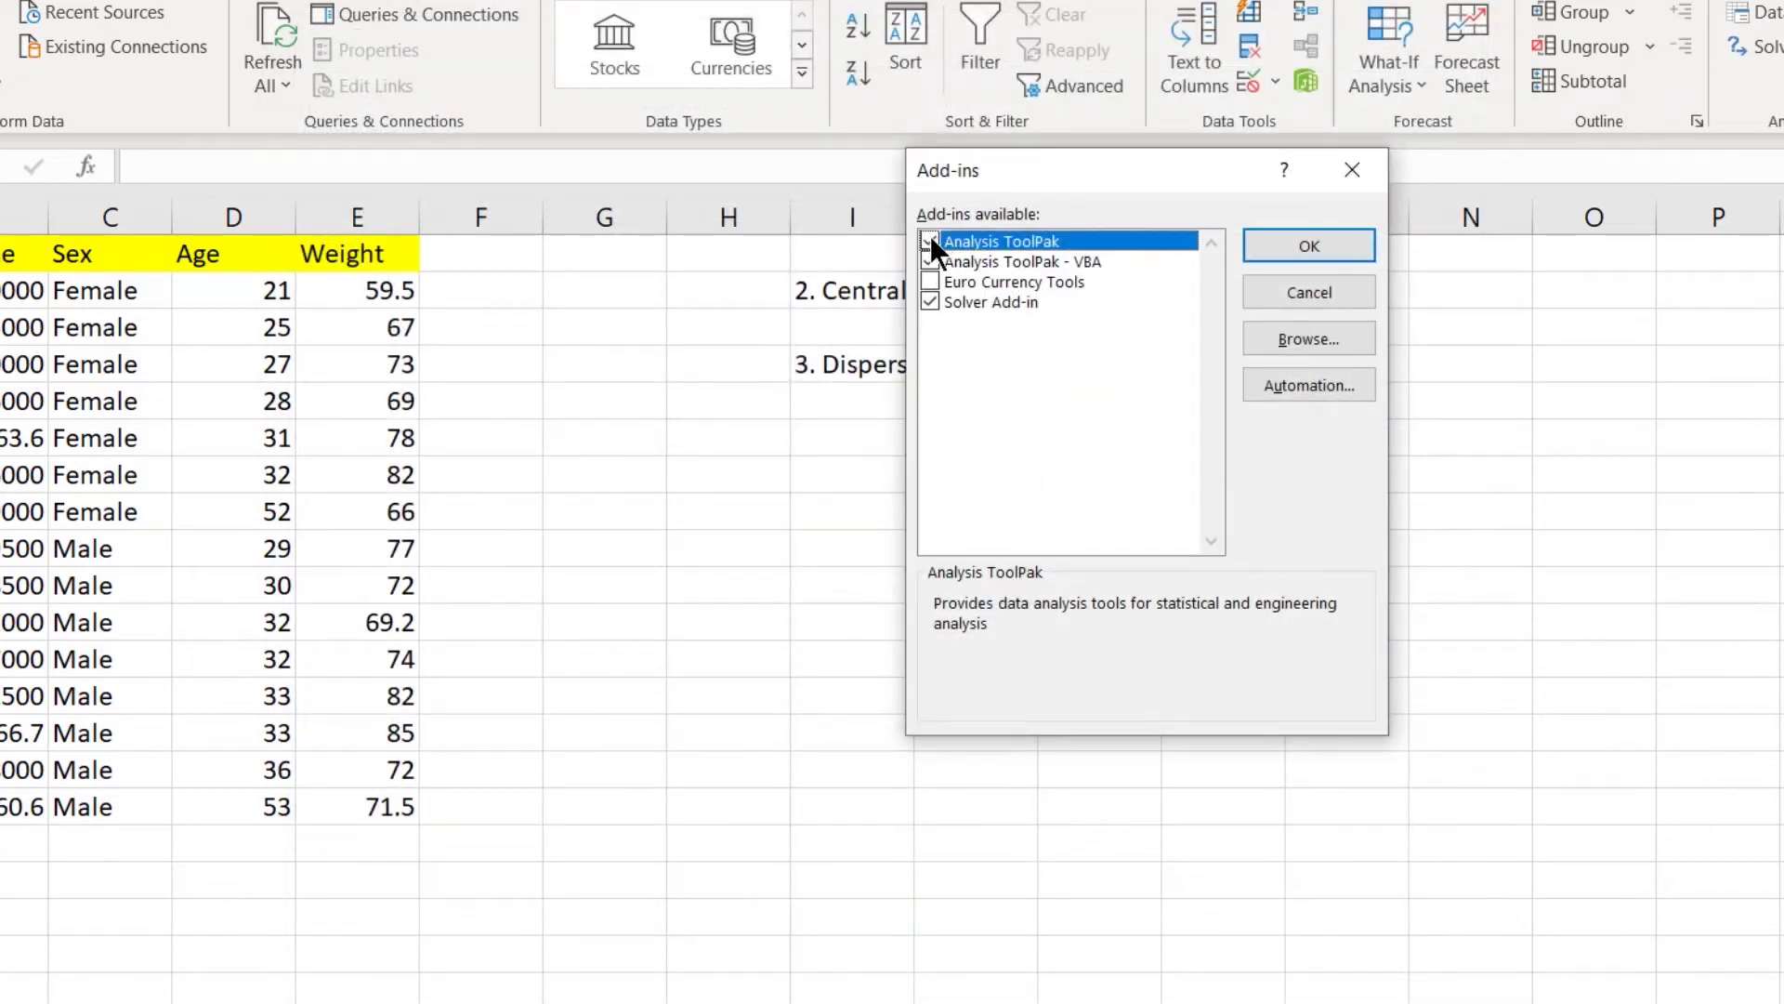
pyautogui.click(931, 262)
pyautogui.click(930, 302)
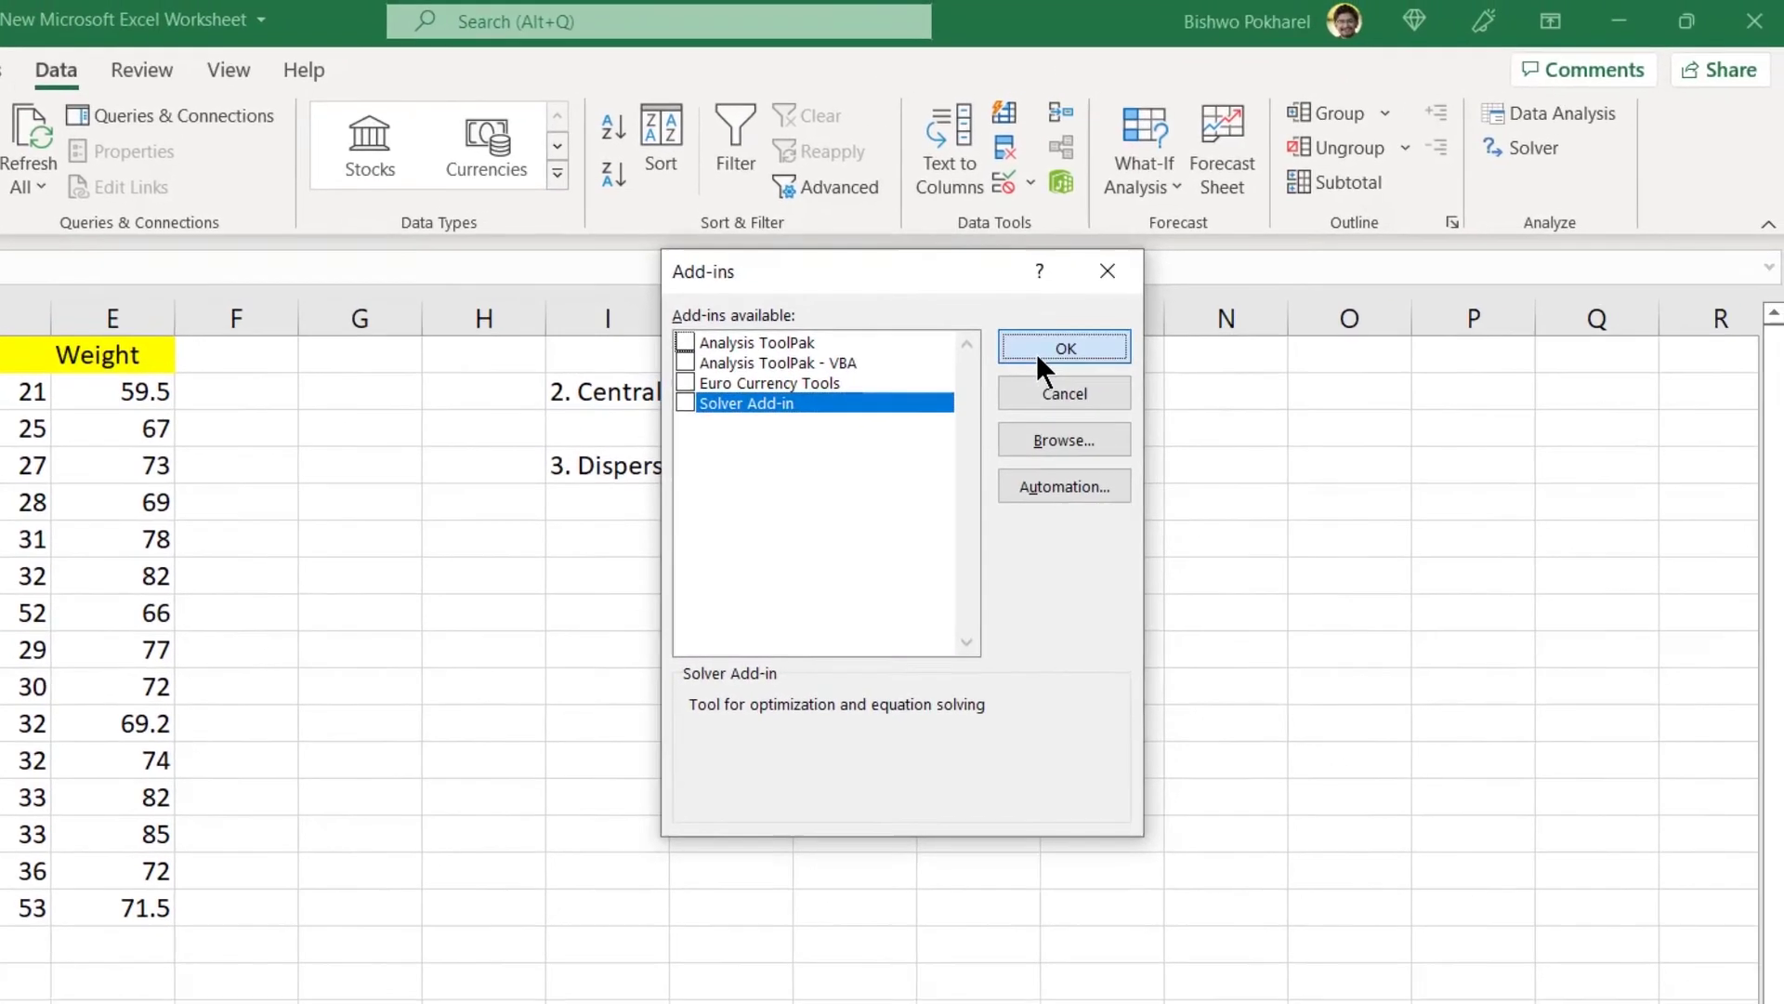
pyautogui.click(1035, 354)
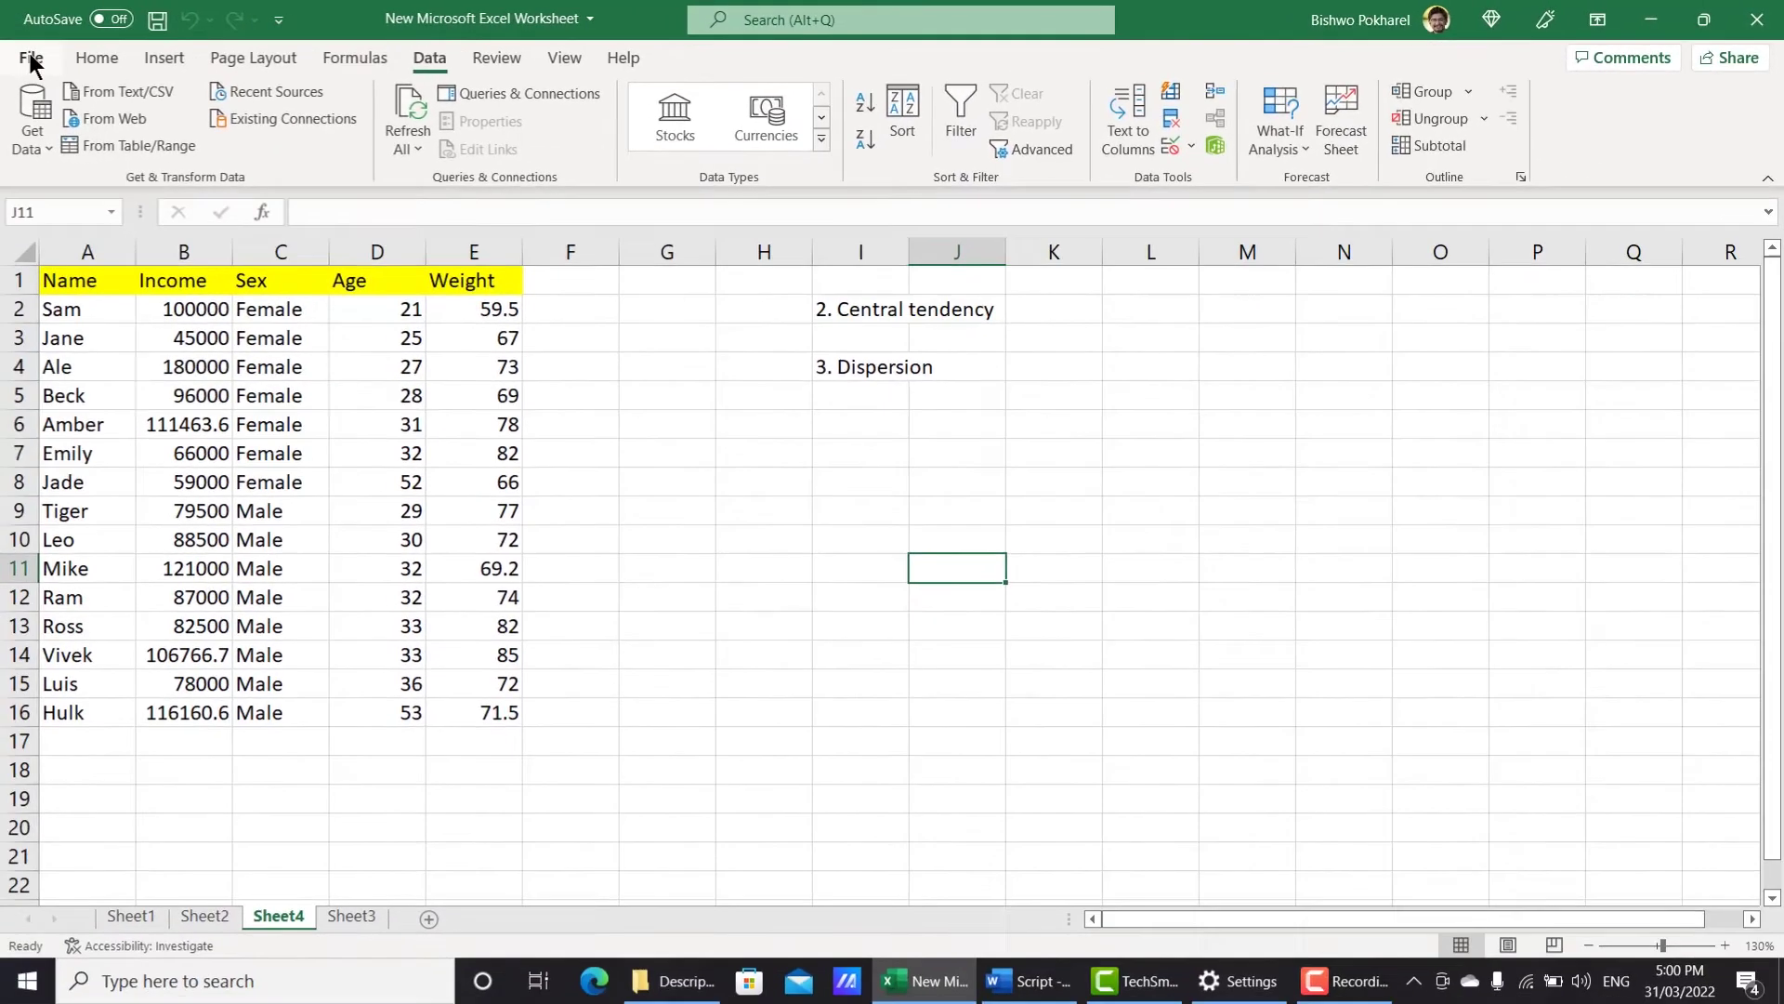
# Enable the Analysis ToolPak, Analysis ToolPak - VBA and Solver Add-in in the Excel add-ins manager.
pyautogui.click(27, 54)
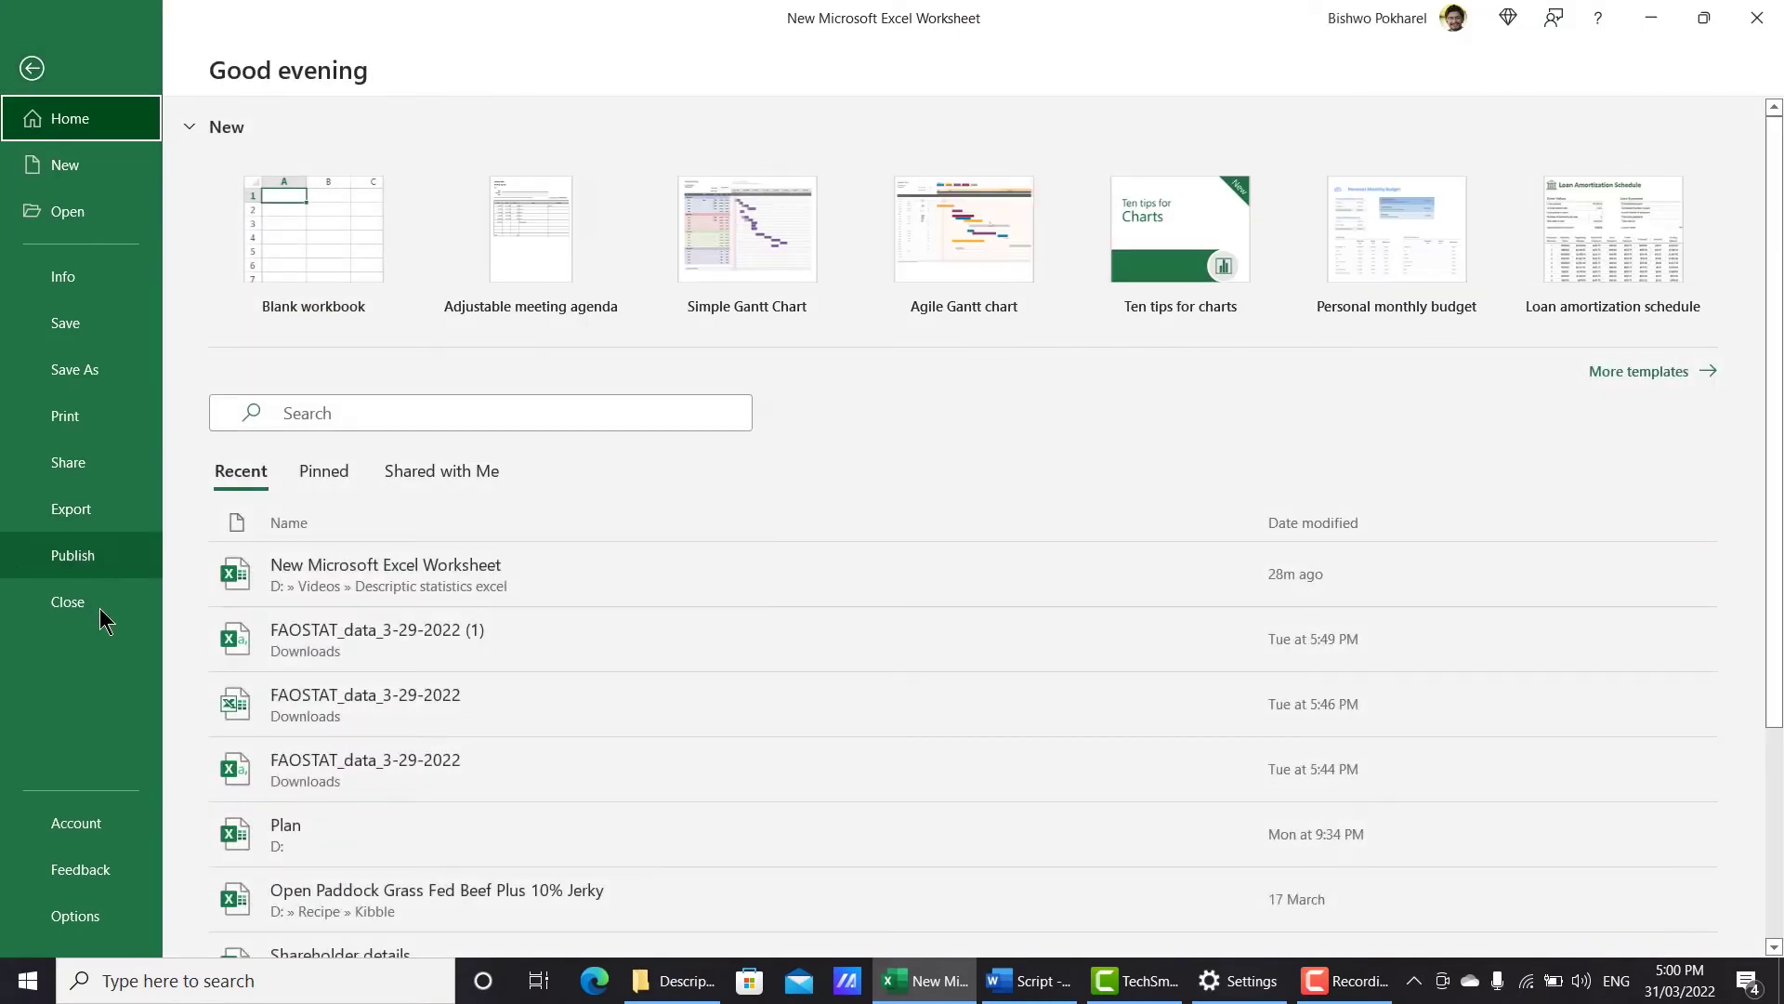
pyautogui.click(91, 926)
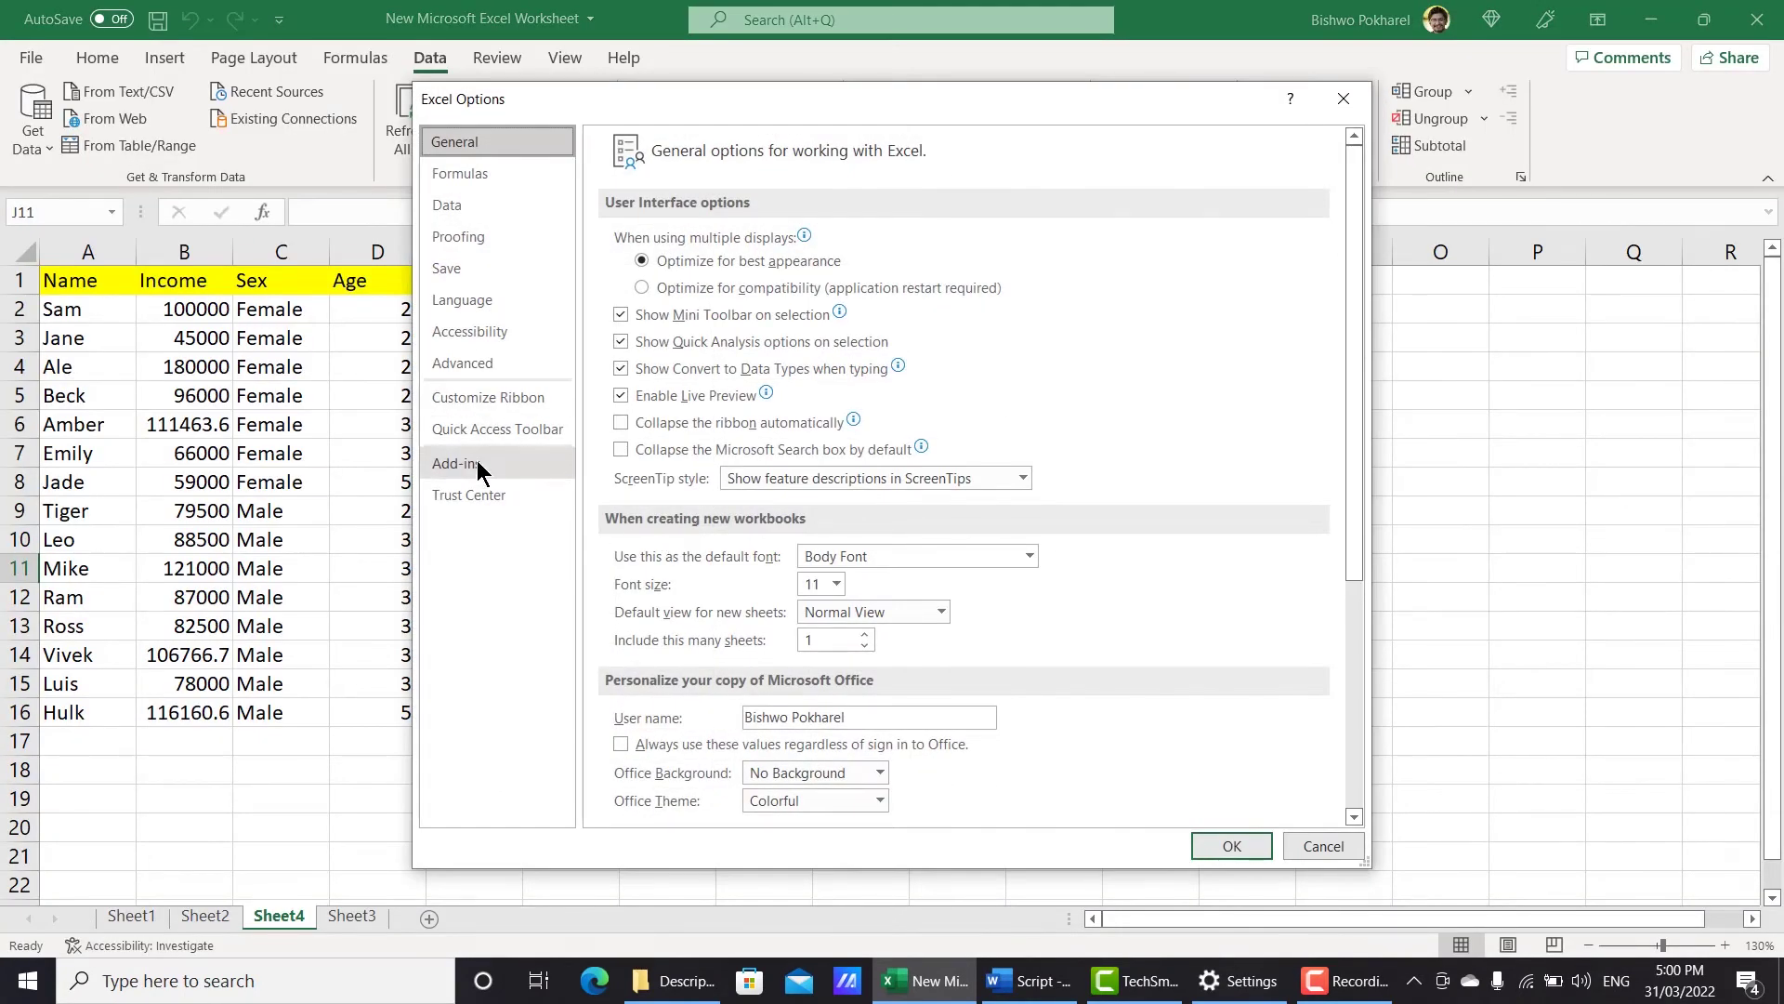
pyautogui.click(481, 466)
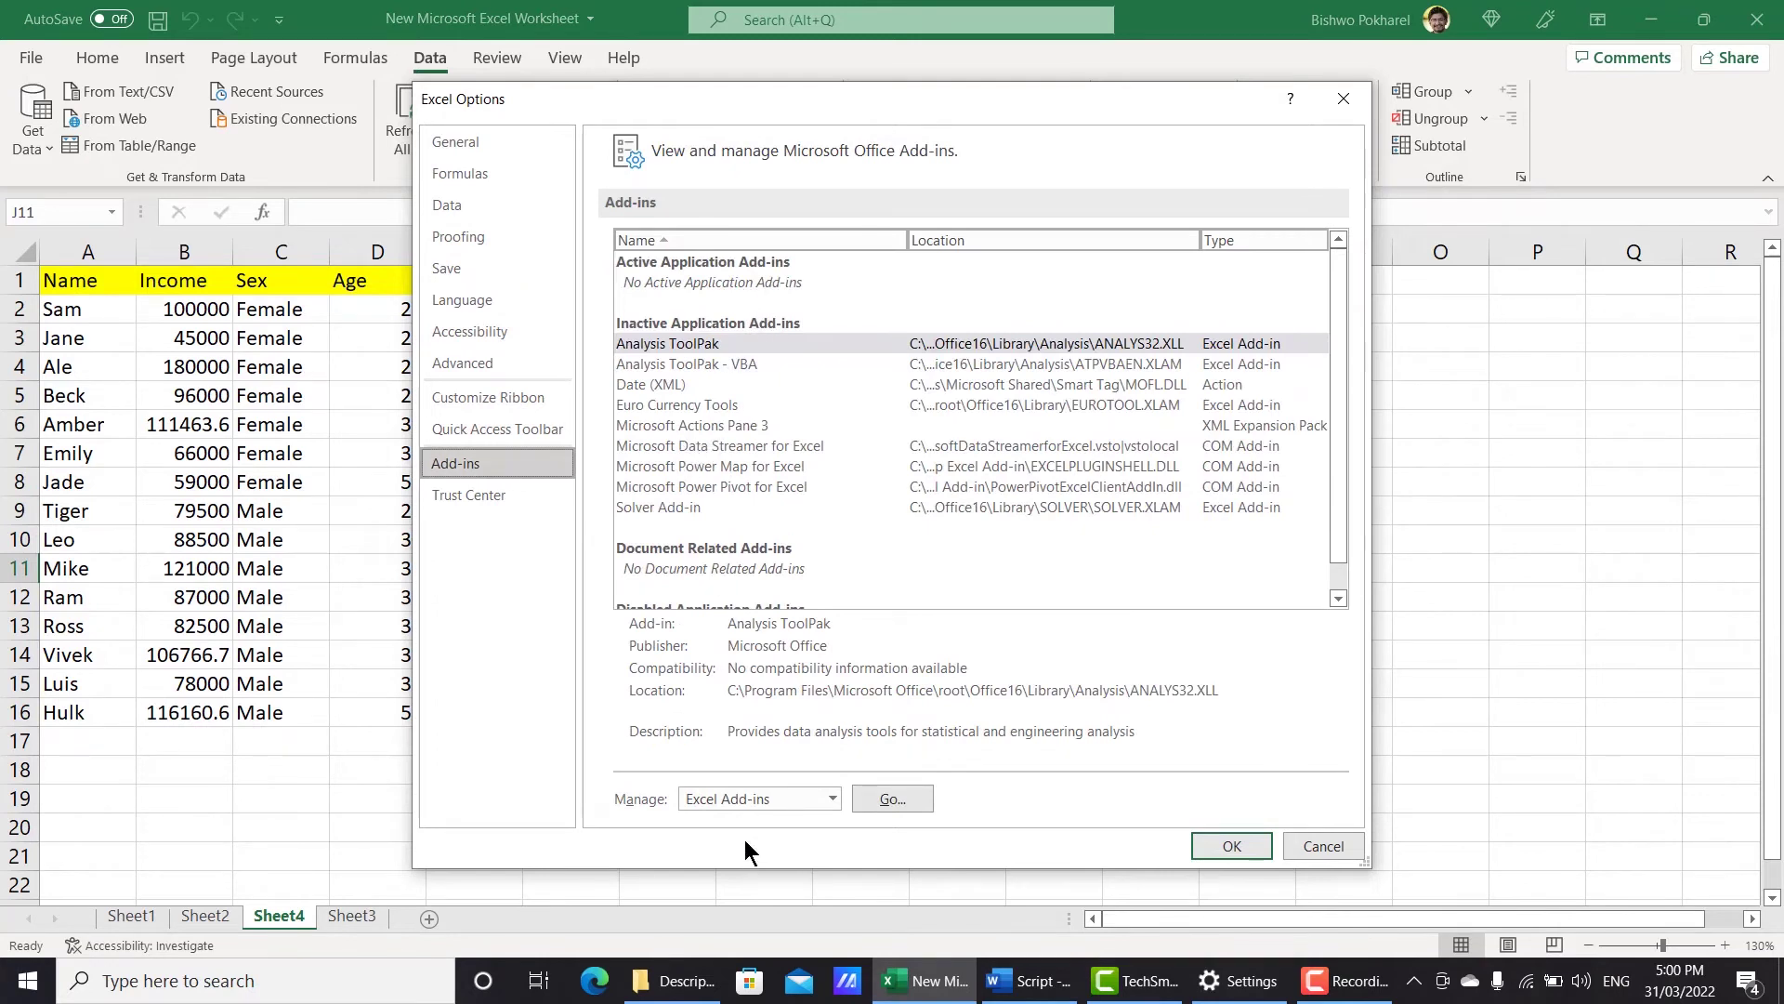
pyautogui.click(874, 800)
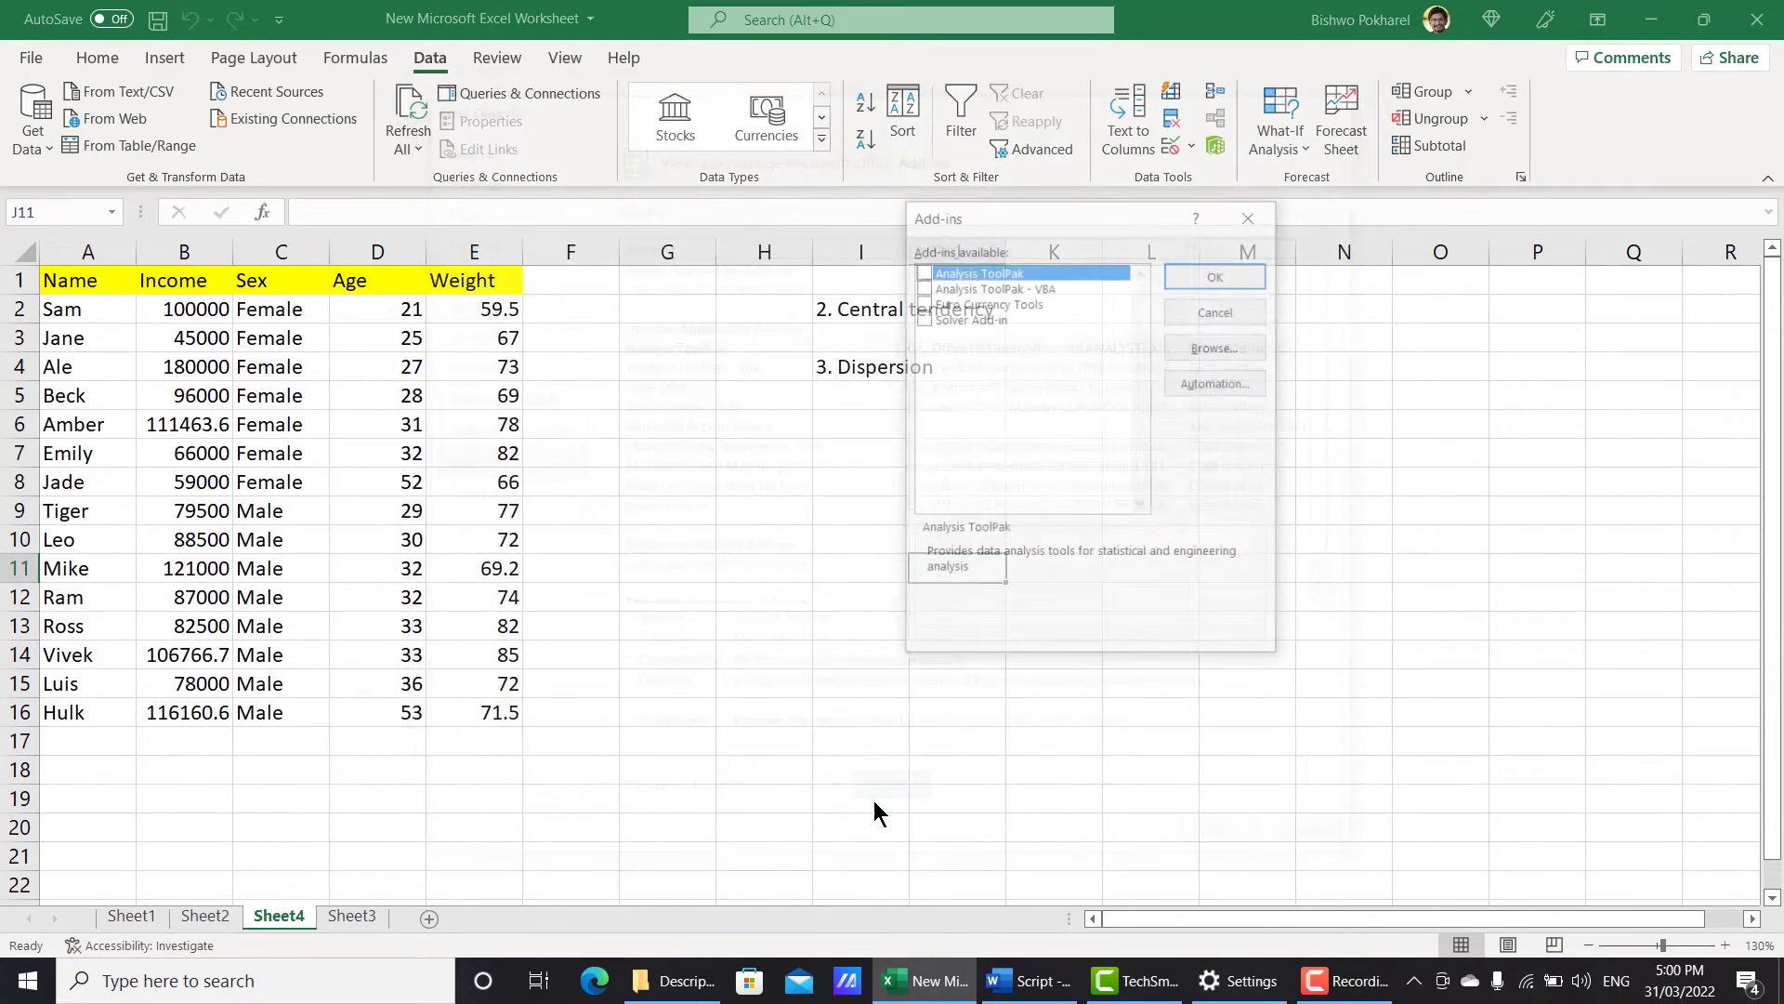
pyautogui.click(922, 271)
pyautogui.click(923, 286)
pyautogui.click(923, 318)
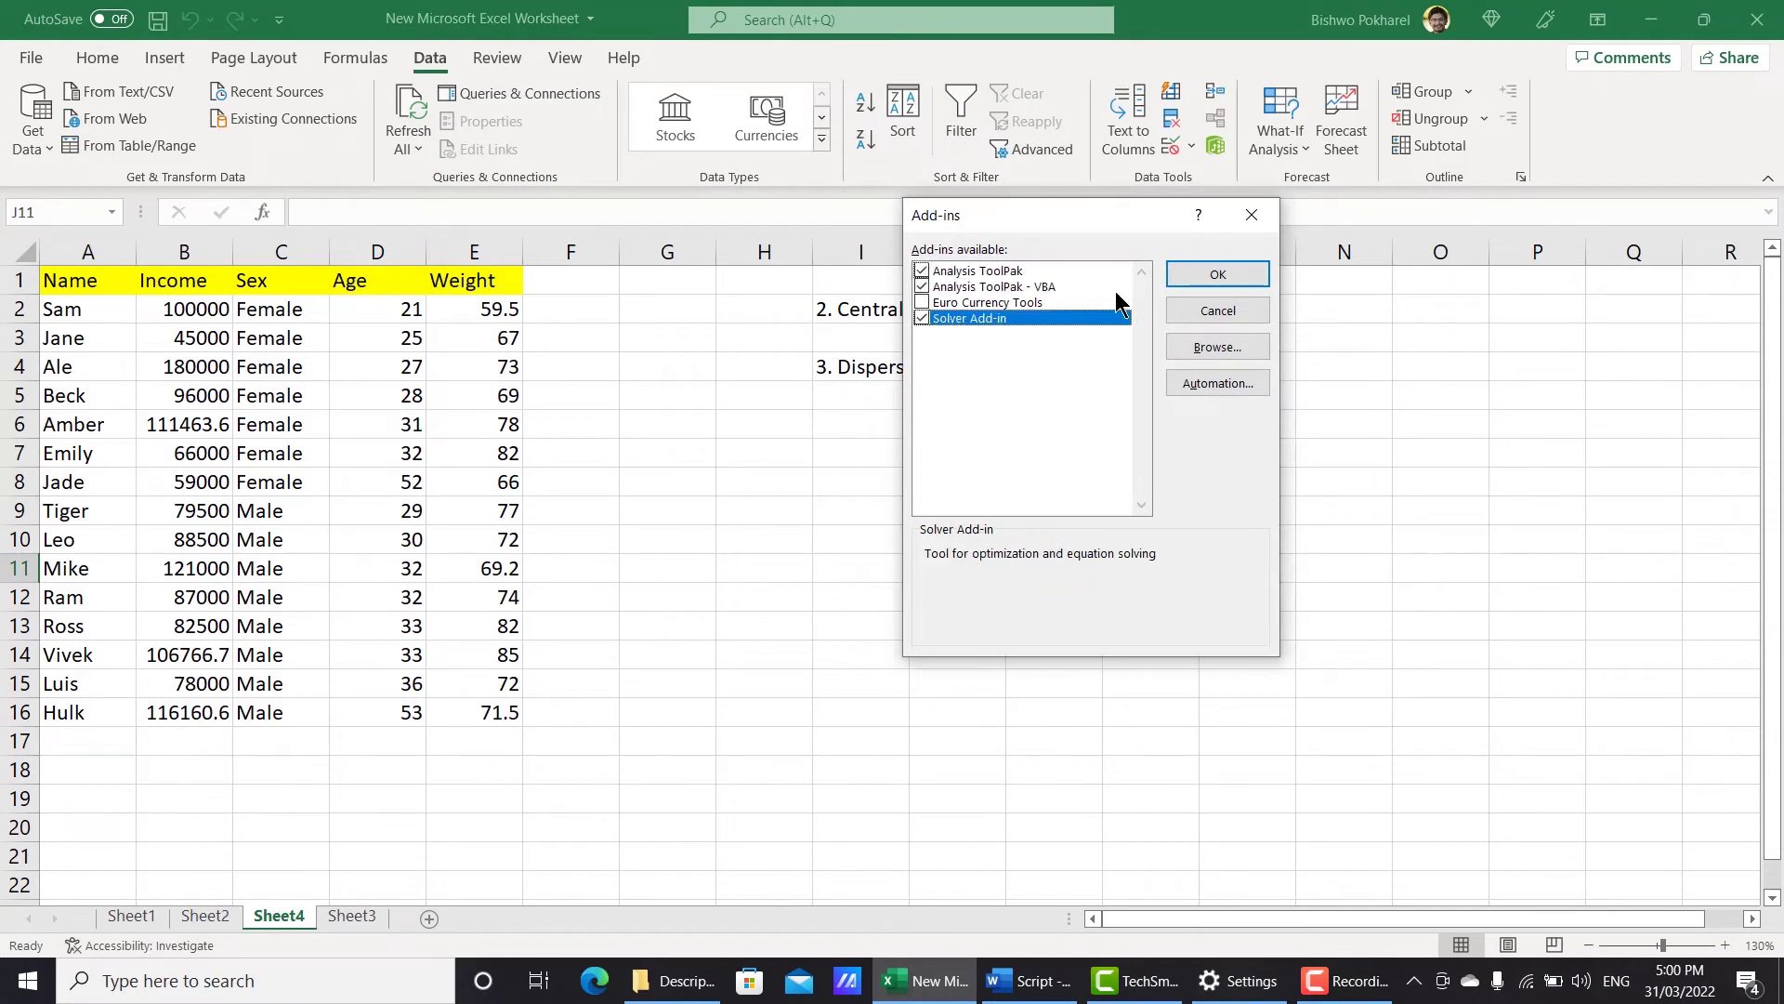
pyautogui.click(1185, 272)
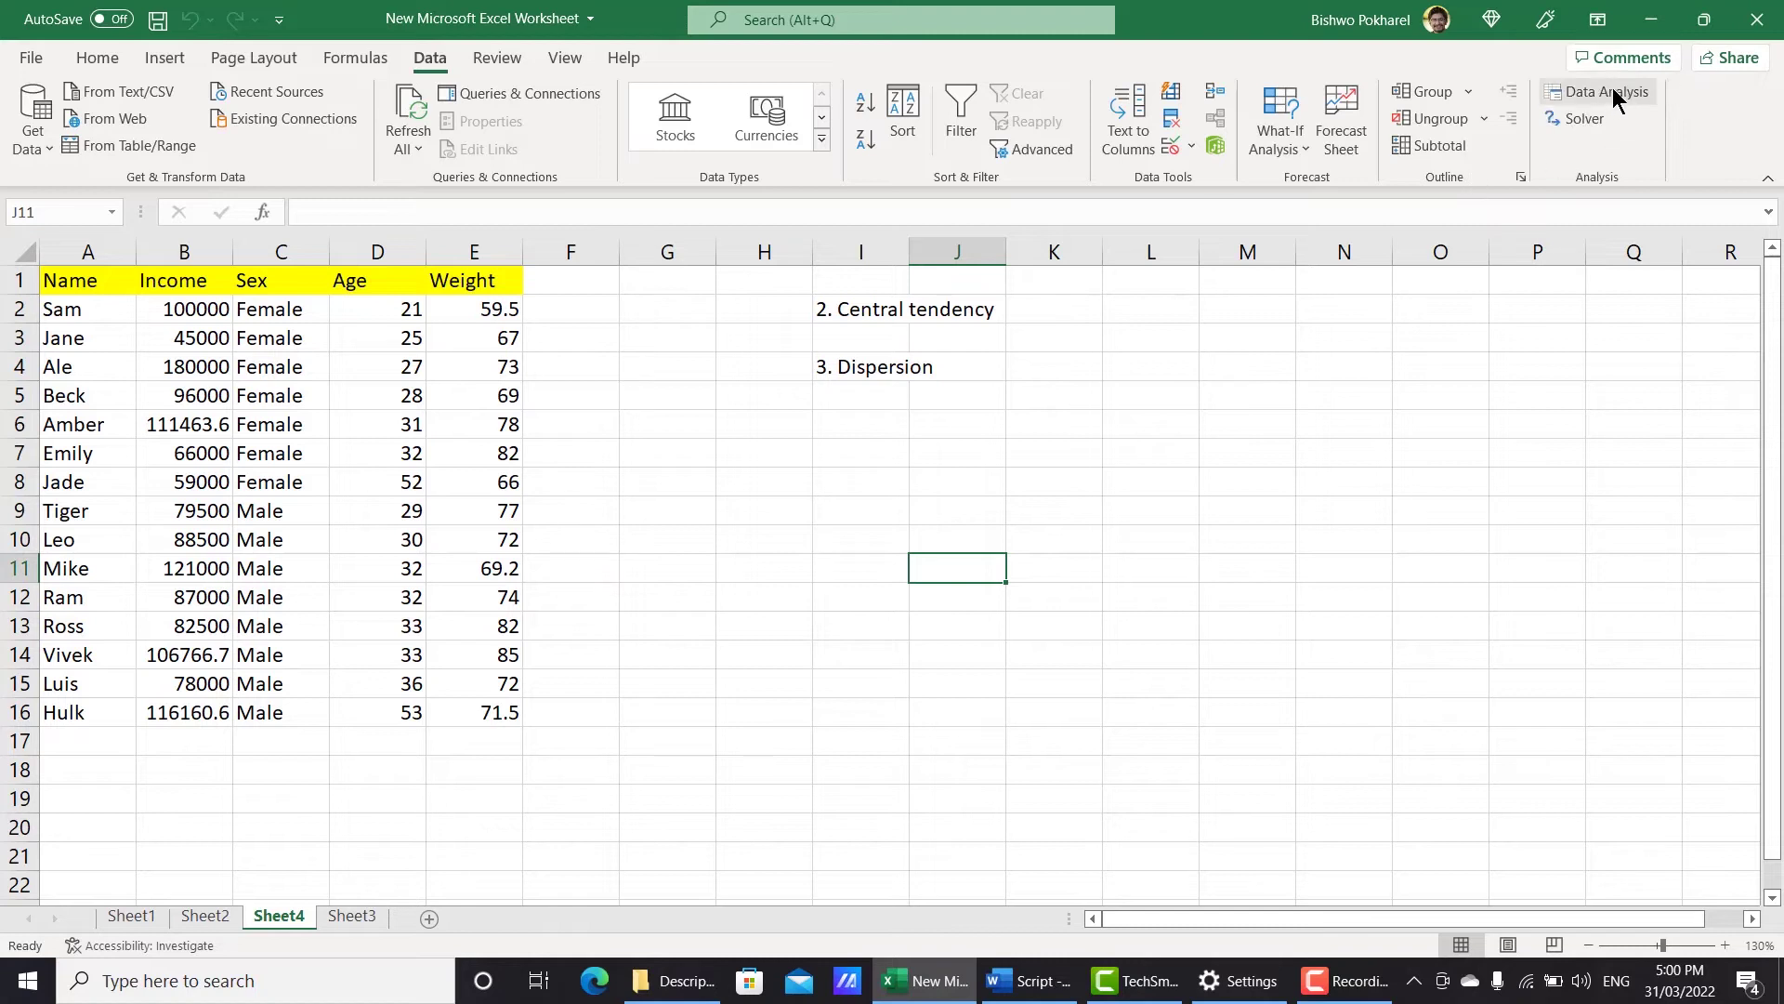
pyautogui.click(1599, 94)
pyautogui.moveTo(868, 311); pyautogui.dragTo(862, 369)
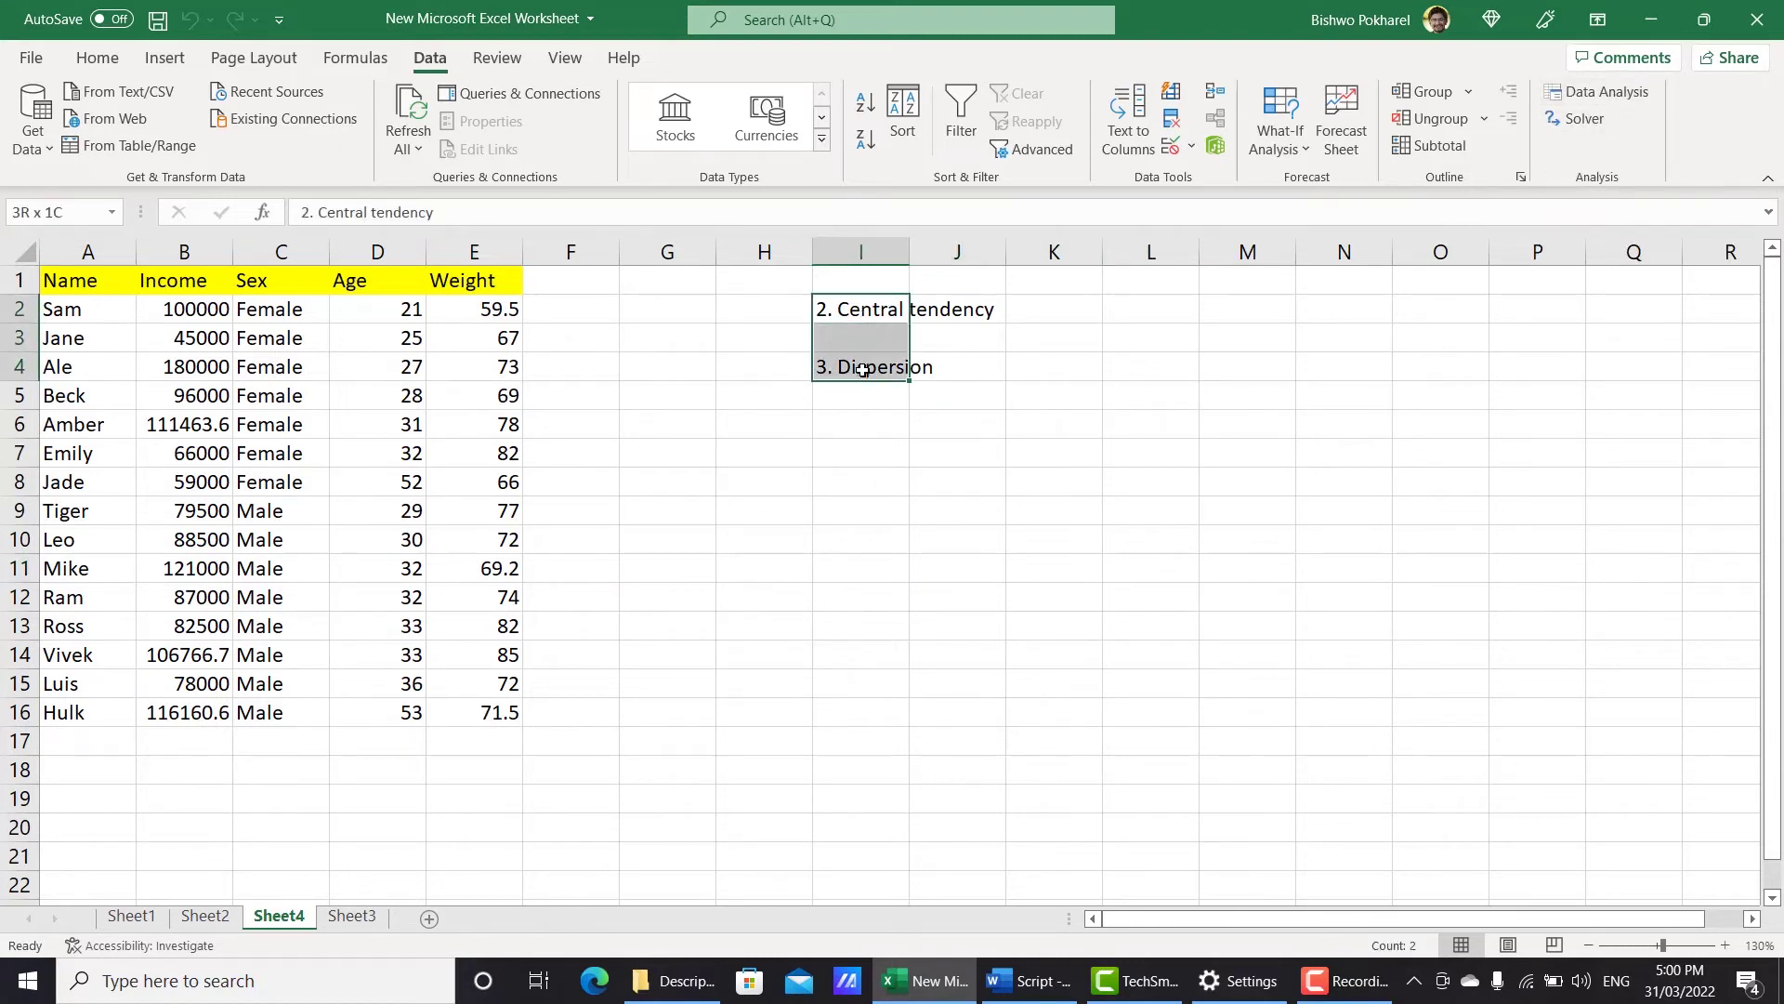
# Enter the labels "Mean", "Median" and "Mode" in cells J3 to L3 under the central tendency heading.
pyautogui.click(974, 344)
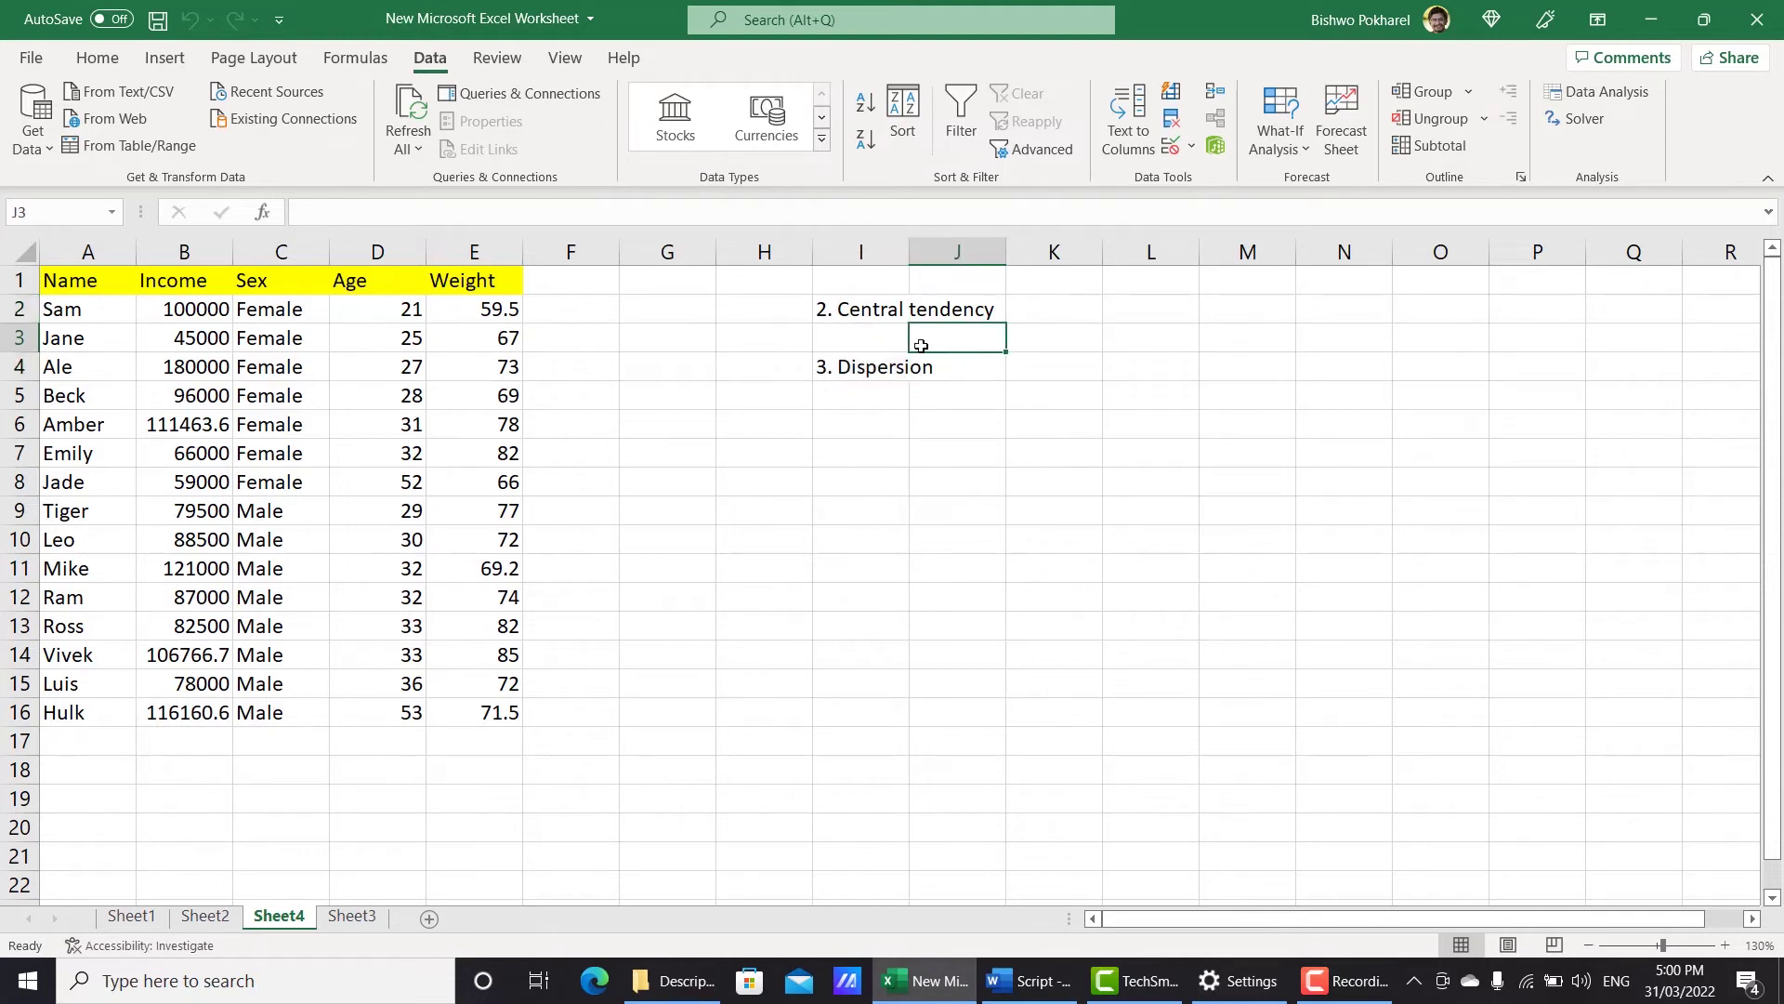
pyautogui.write('Mean')
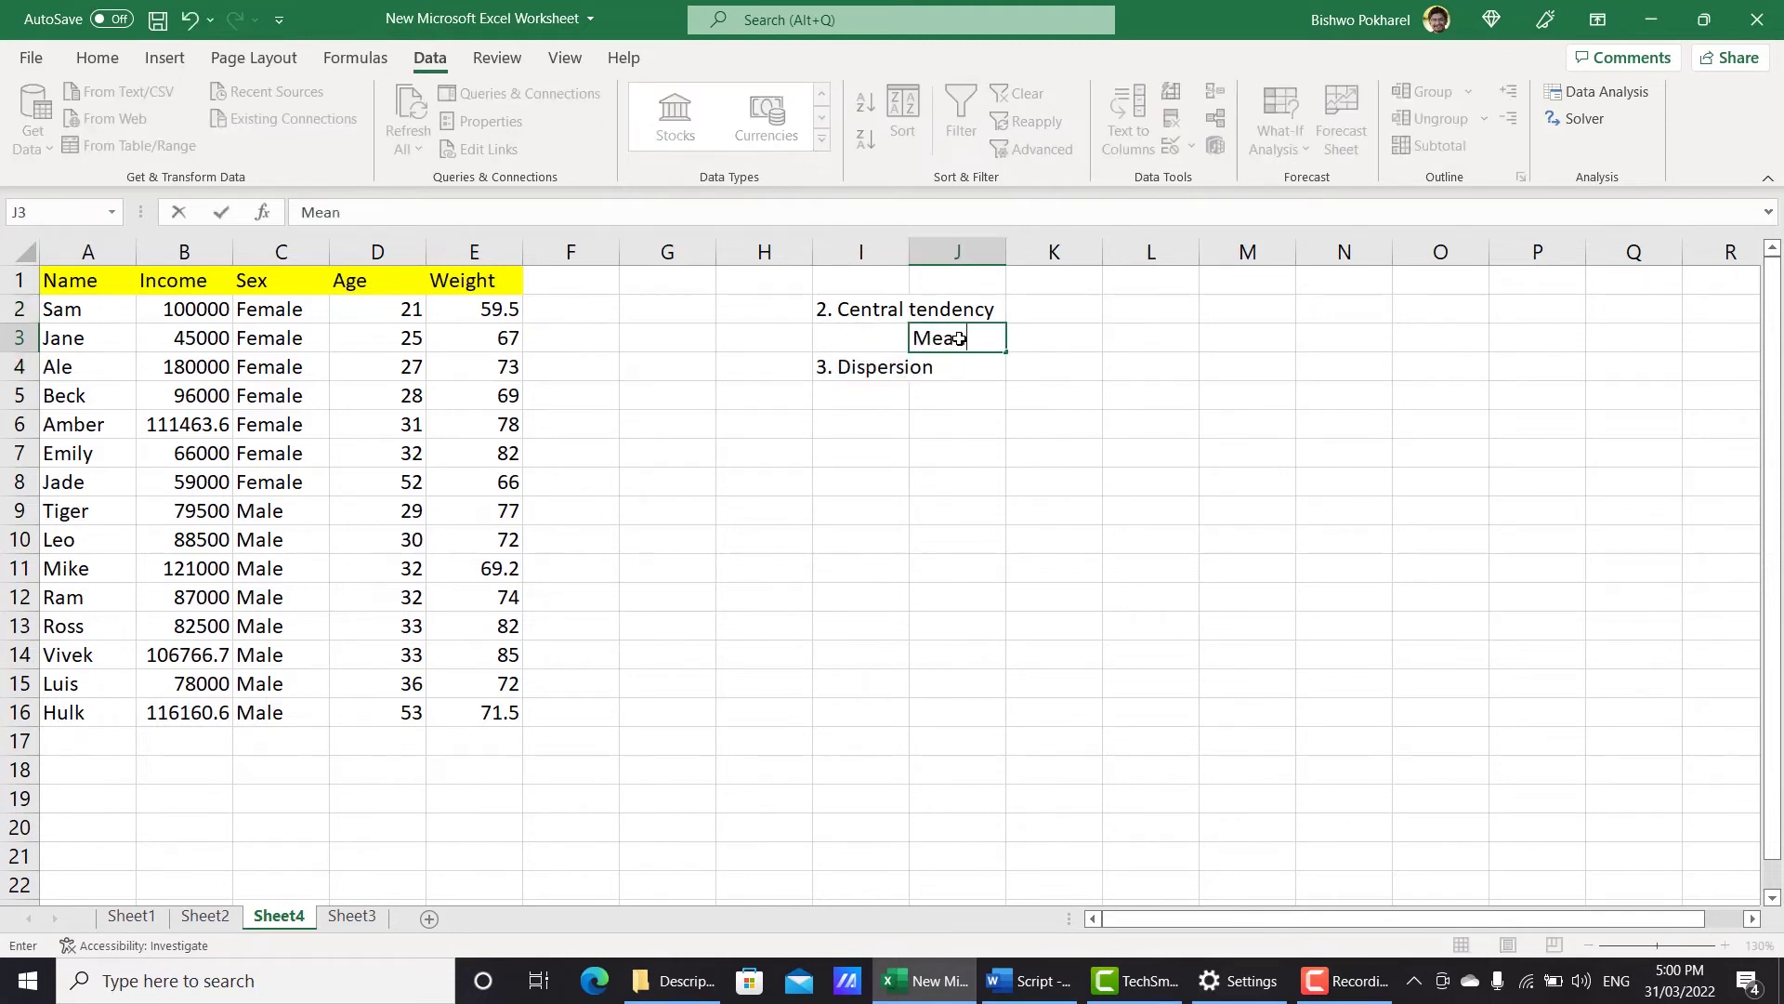
pyautogui.press('Tab')
pyautogui.write('Me')
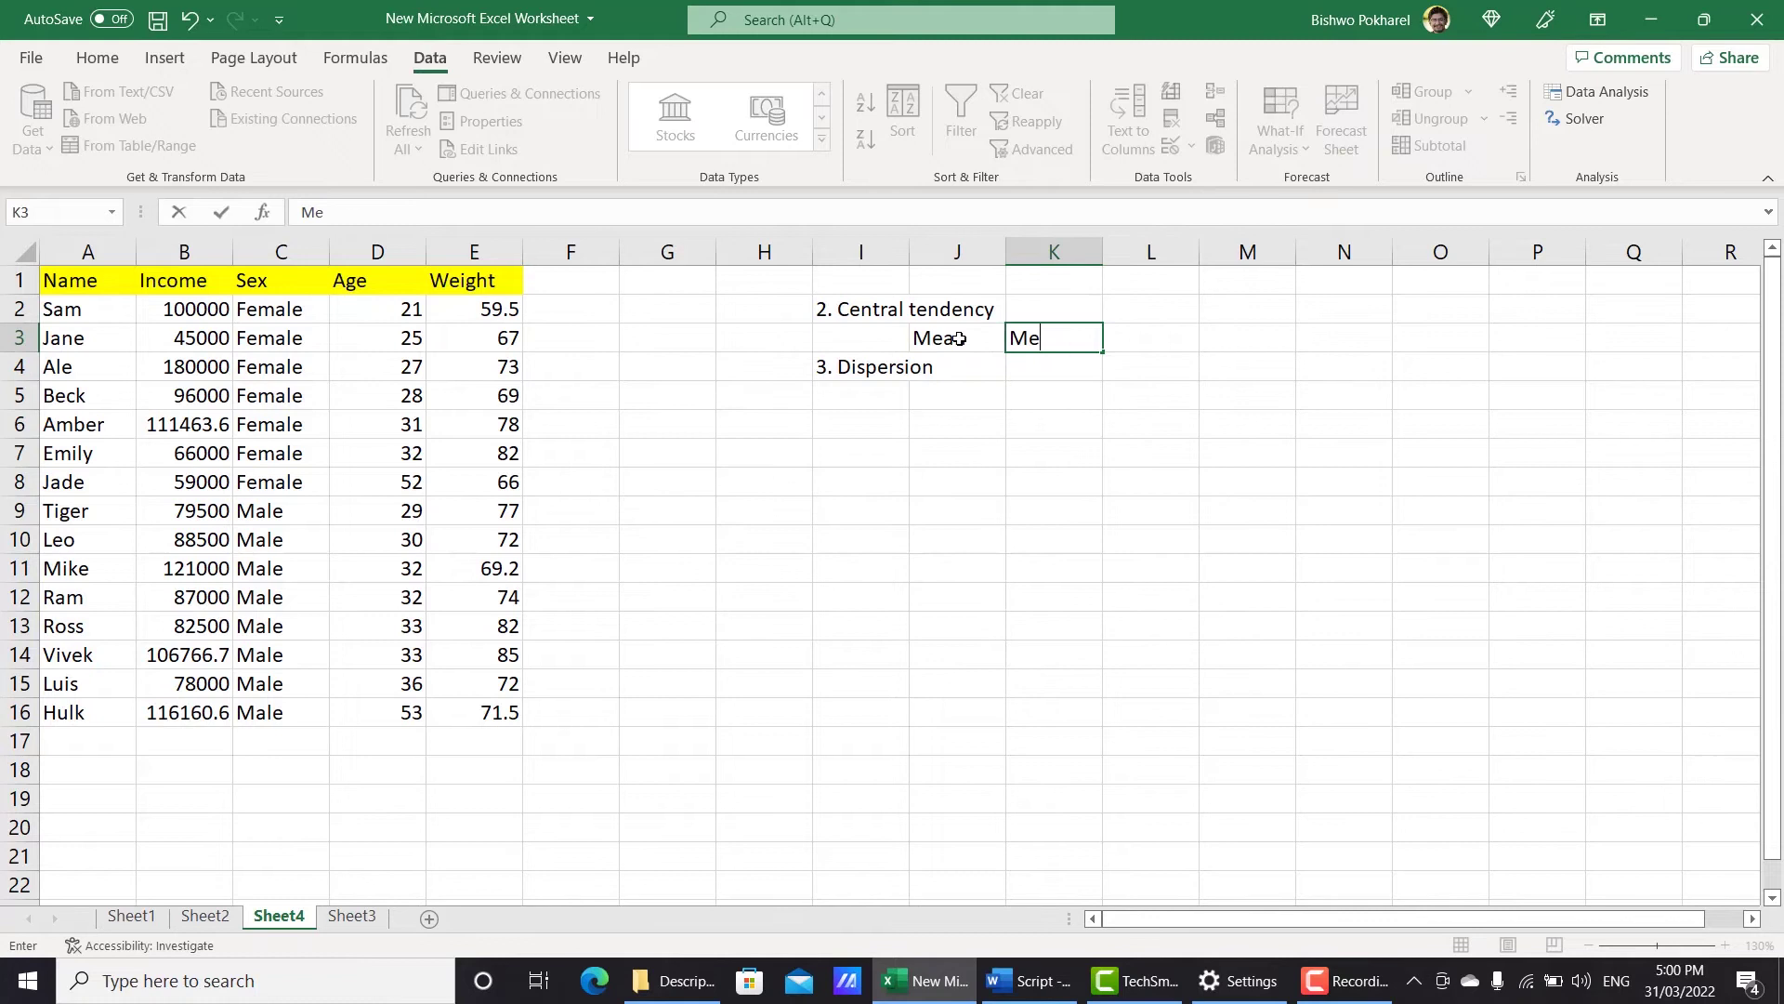
pyautogui.write('dian')
pyautogui.press('Tab')
pyautogui.write('Mode')
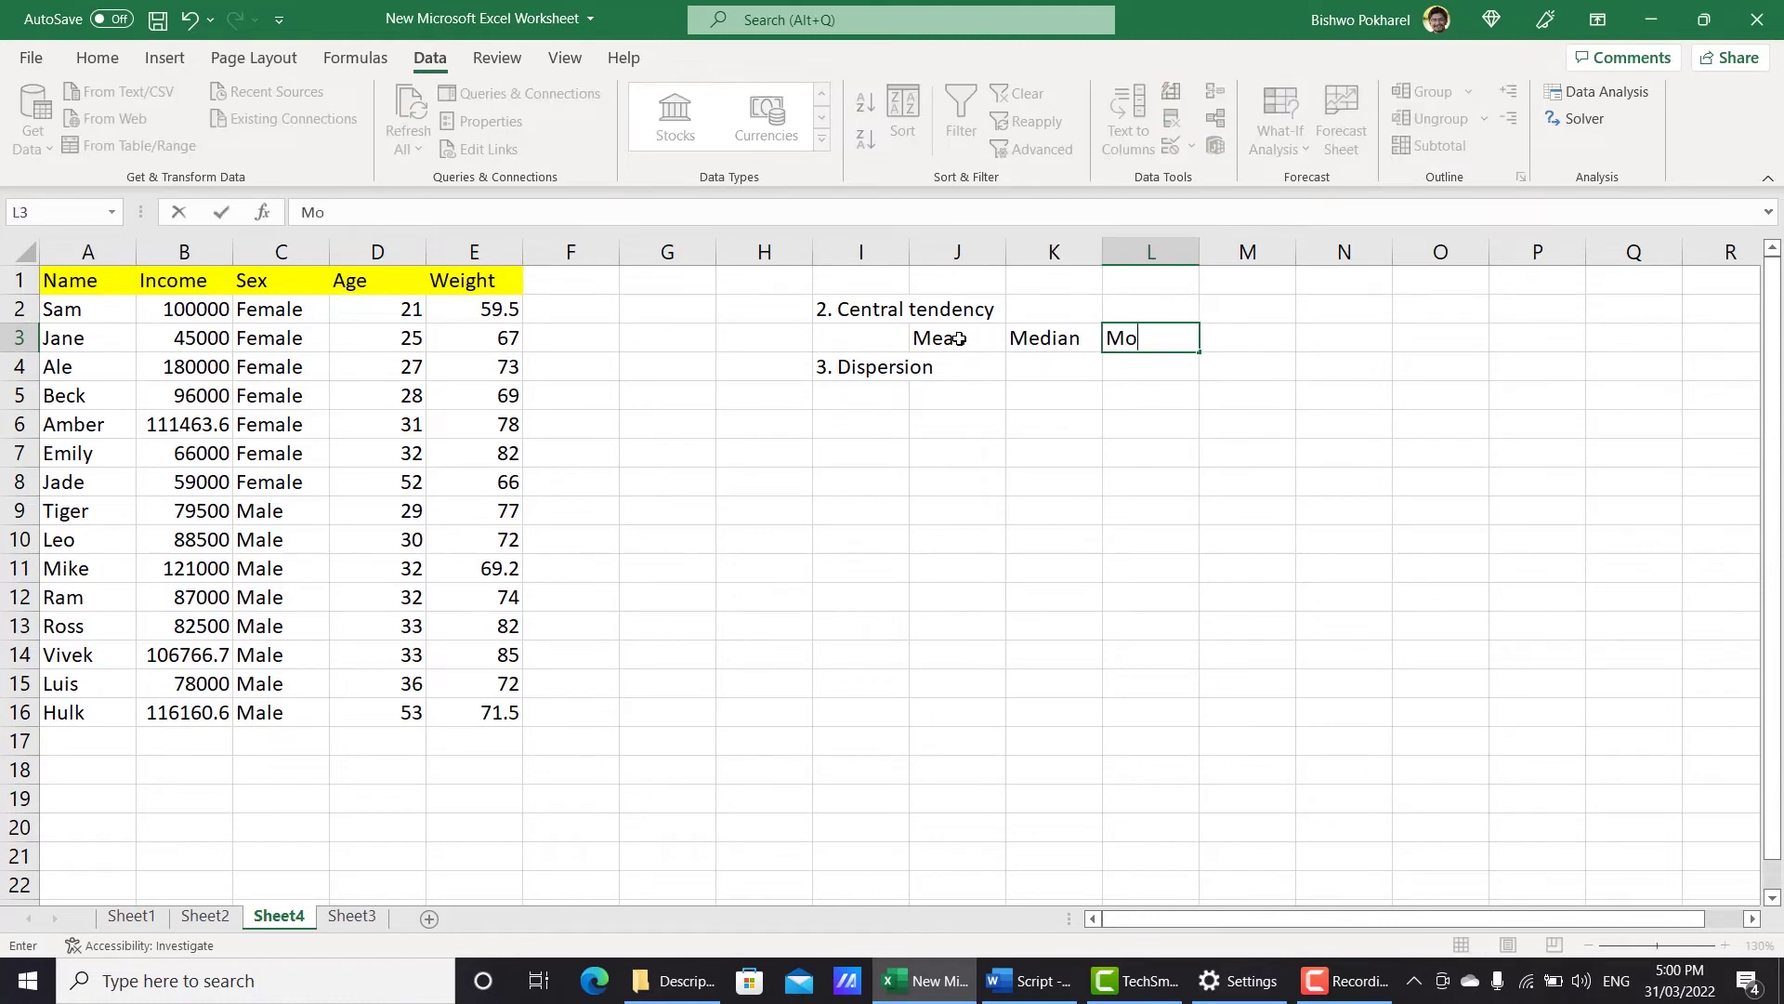
# Enter the labels "Range", "SD" and "Variance" in cells J5 to L5 under the dispersion heading.
pyautogui.click(941, 392)
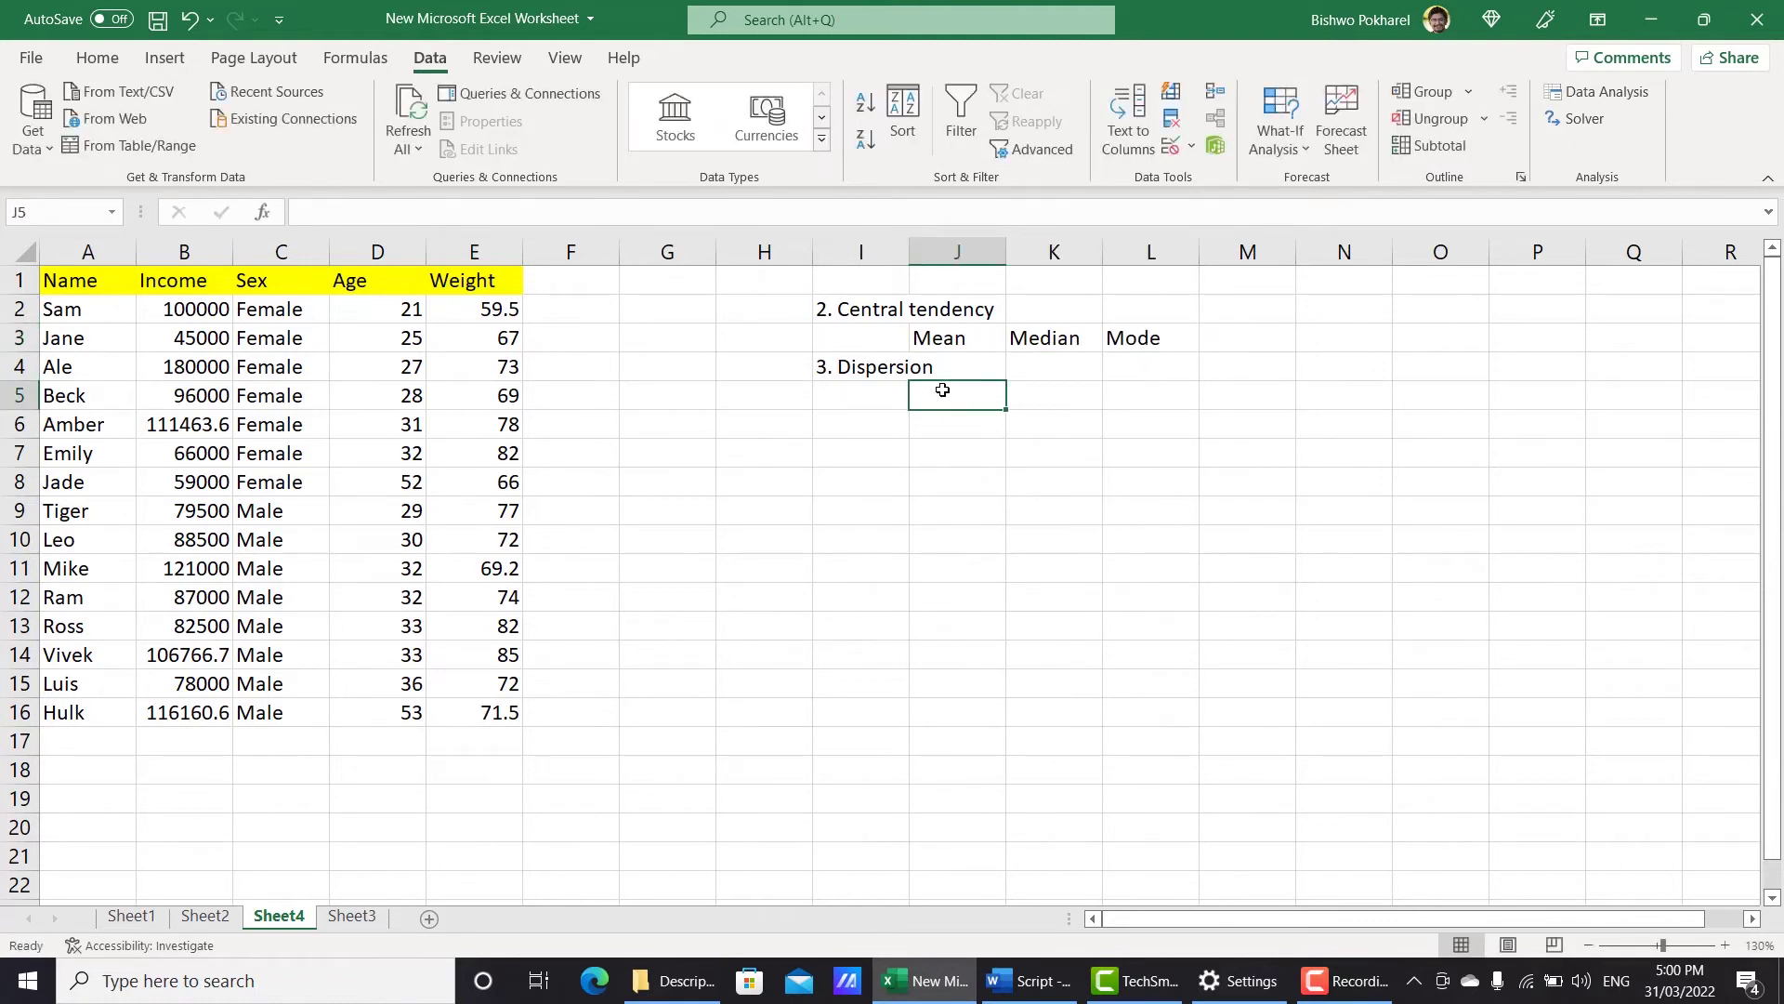
pyautogui.write('Range')
pyautogui.press('Tab')
pyautogui.write('SD')
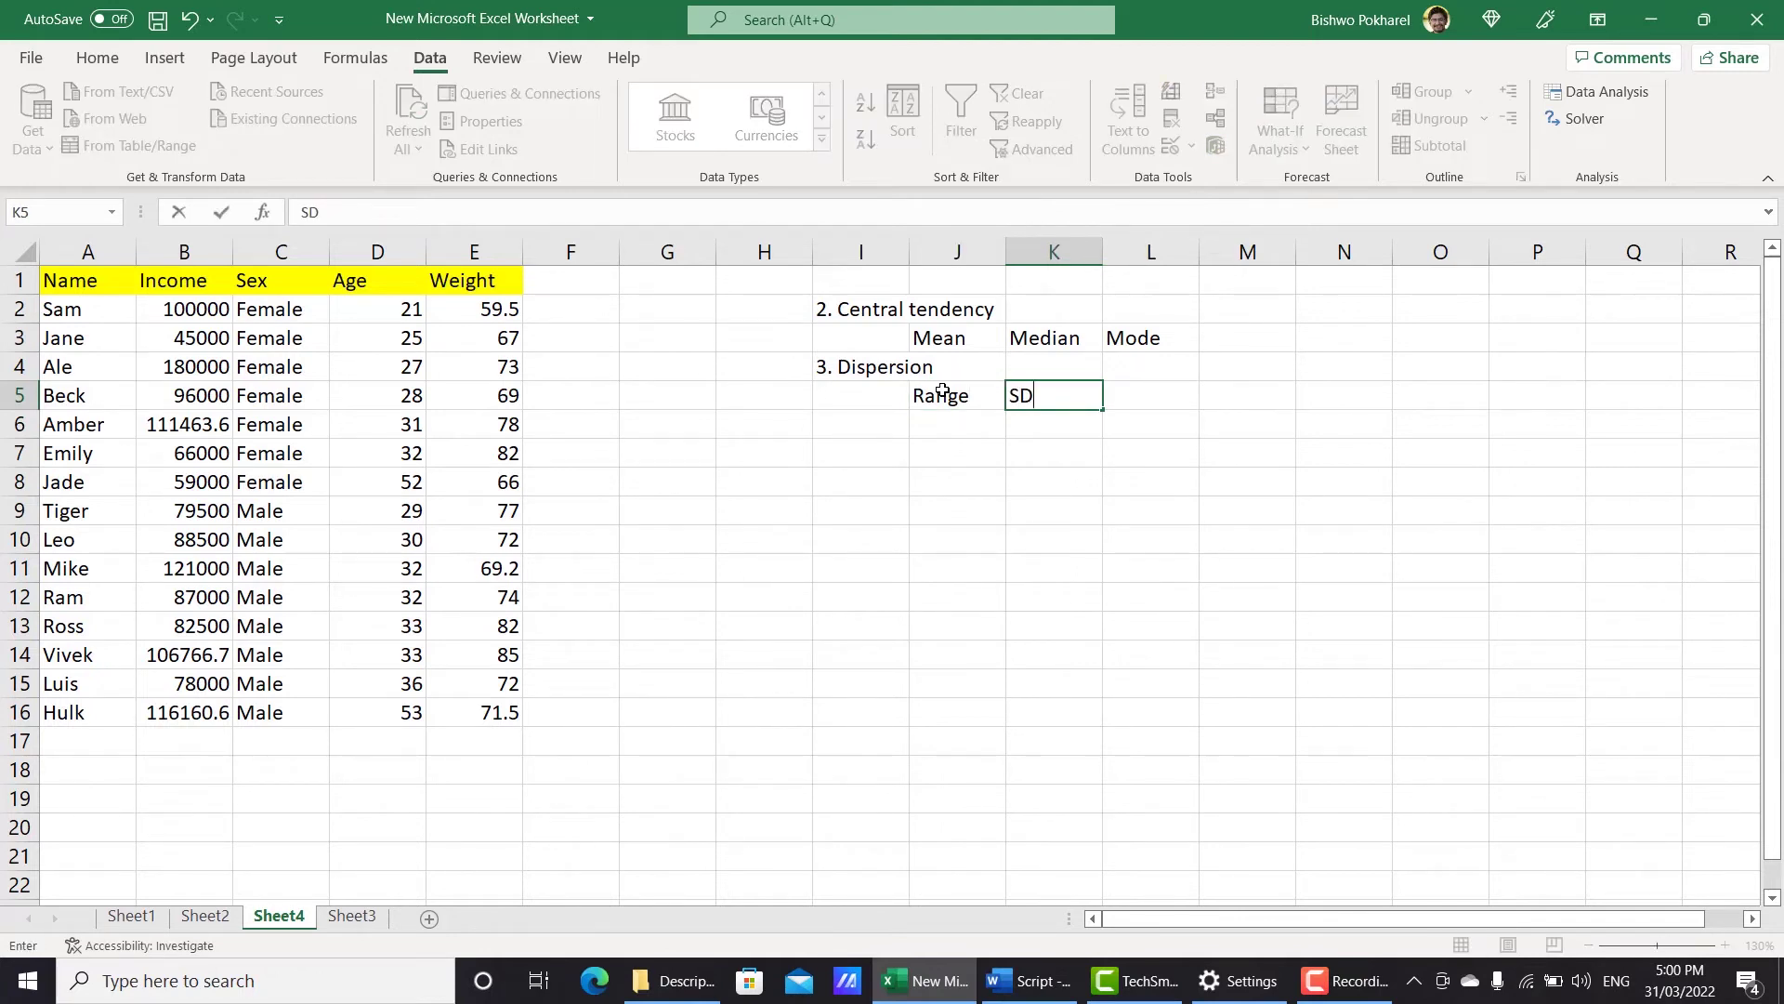
pyautogui.press('Tab')
pyautogui.write('Variance')
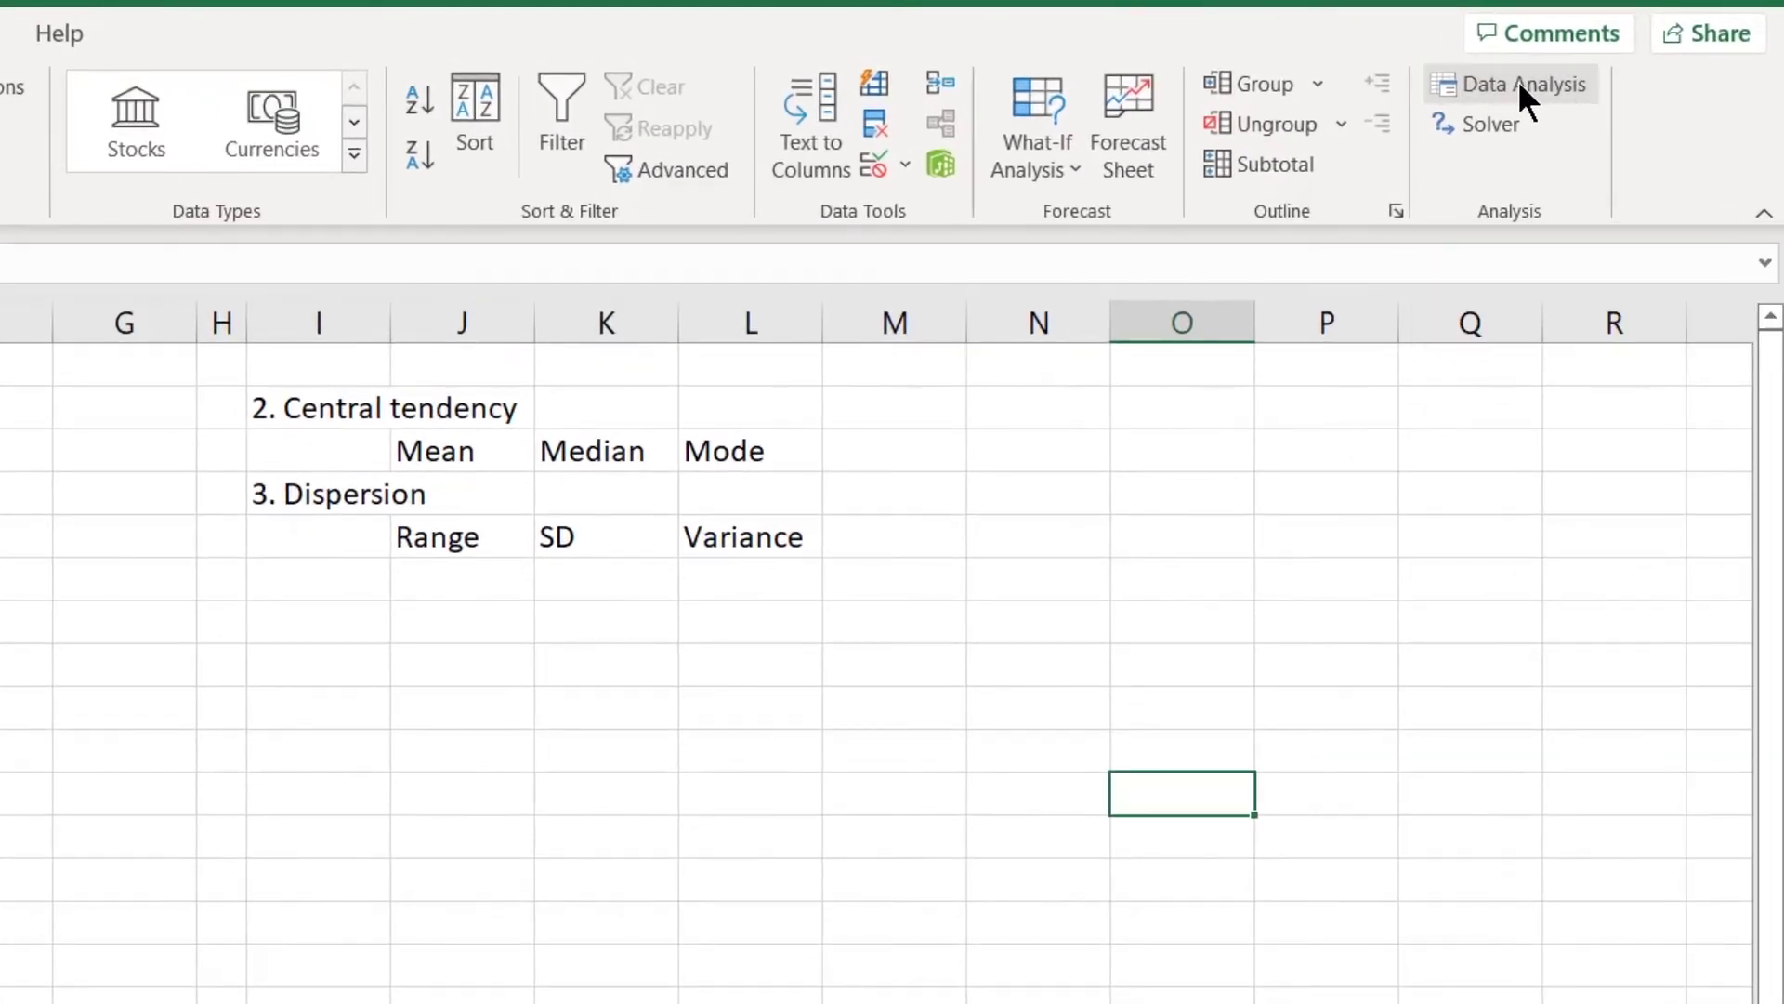
# Start the Descriptive Statistics analysis tool and set its input range to the Income column with its header, $B$1:$B$16.
pyautogui.click(1518, 84)
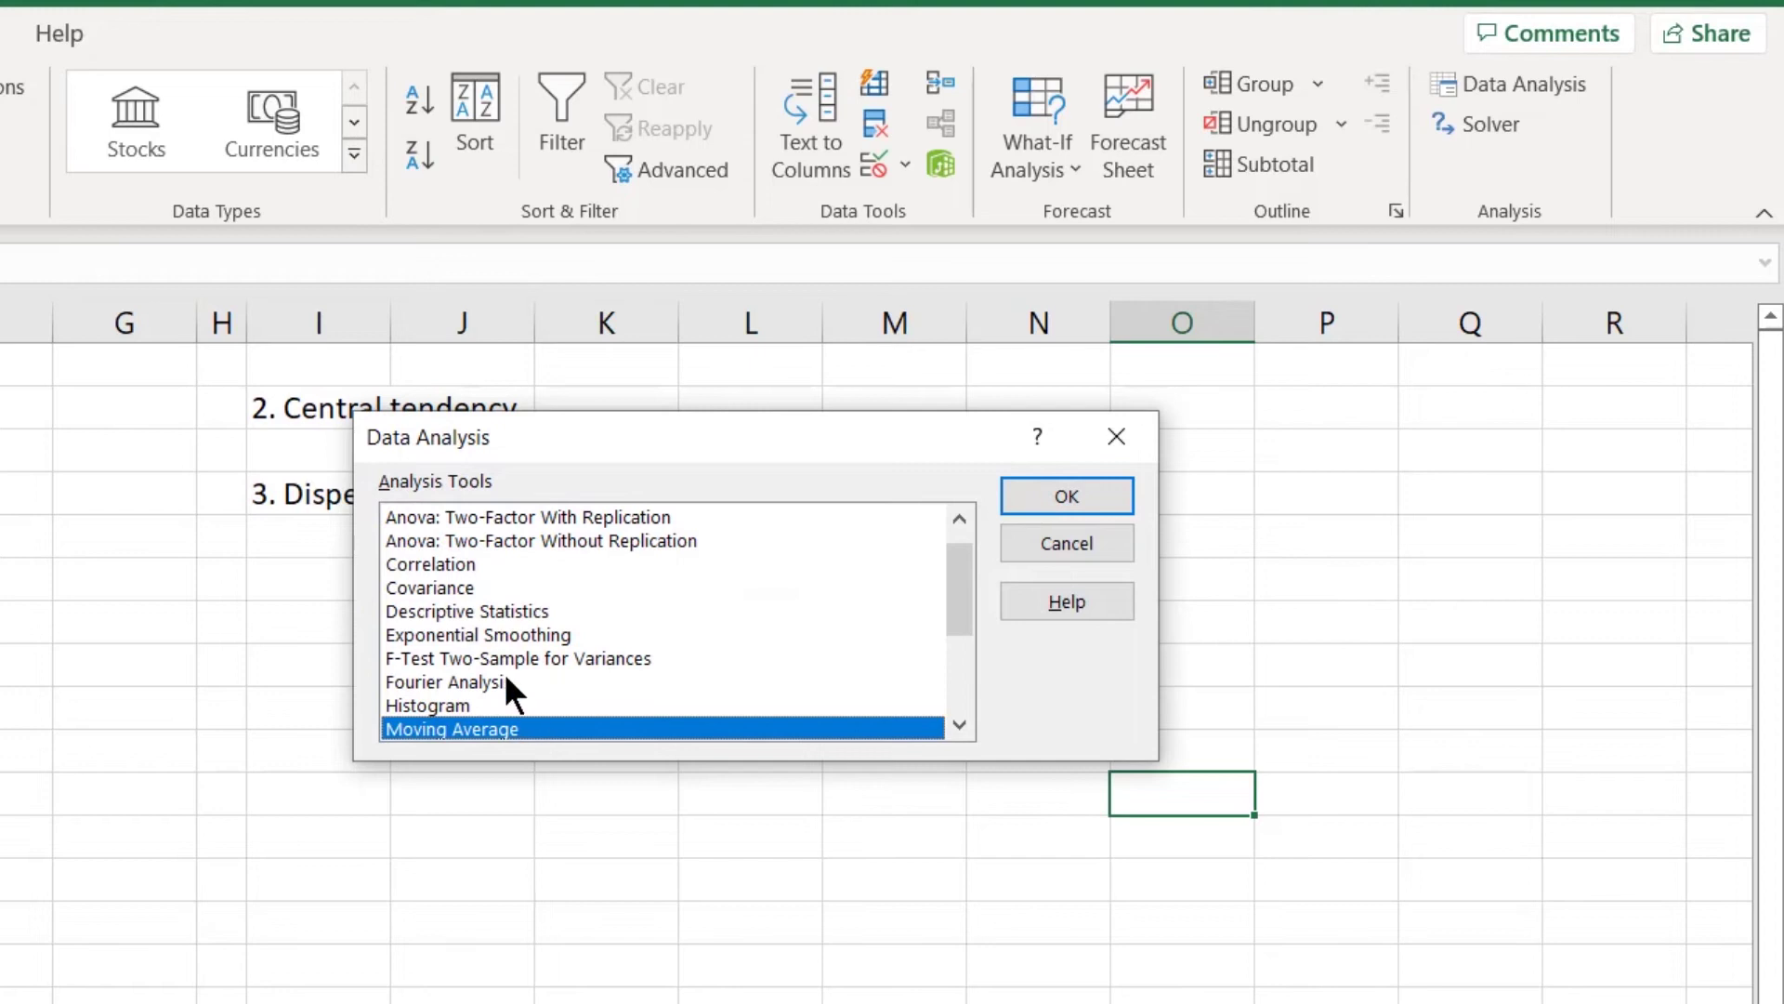
pyautogui.click(479, 613)
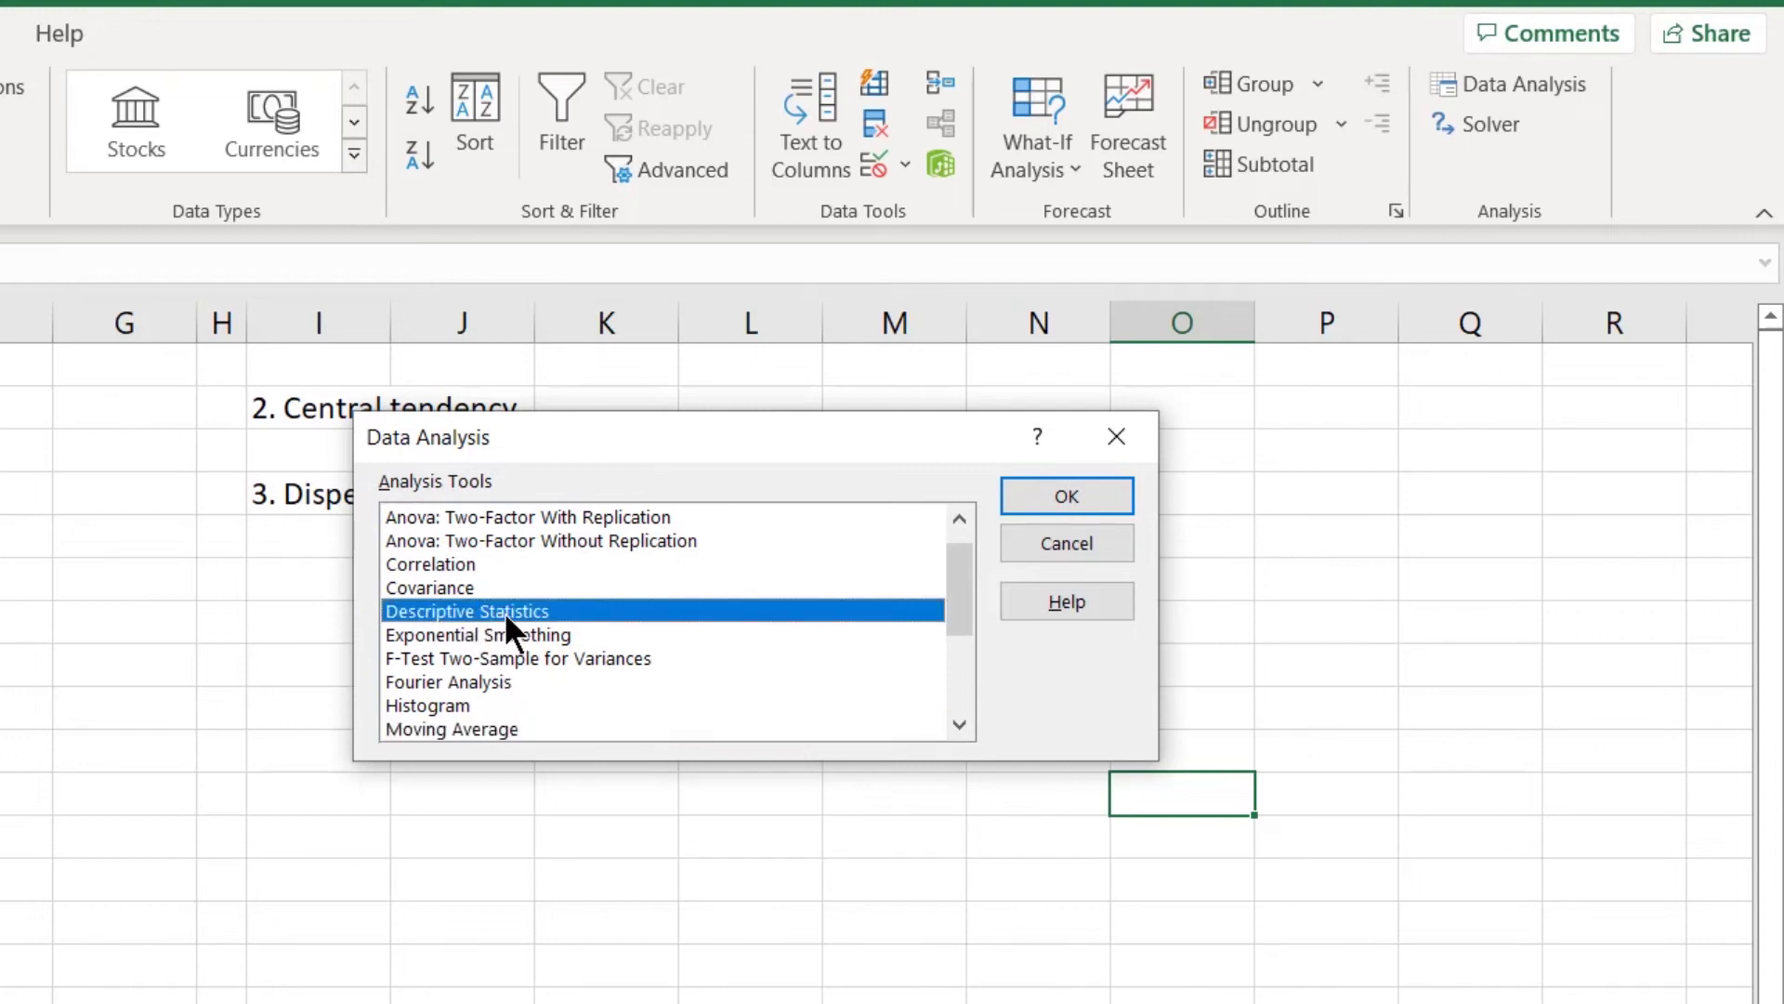
pyautogui.click(1027, 496)
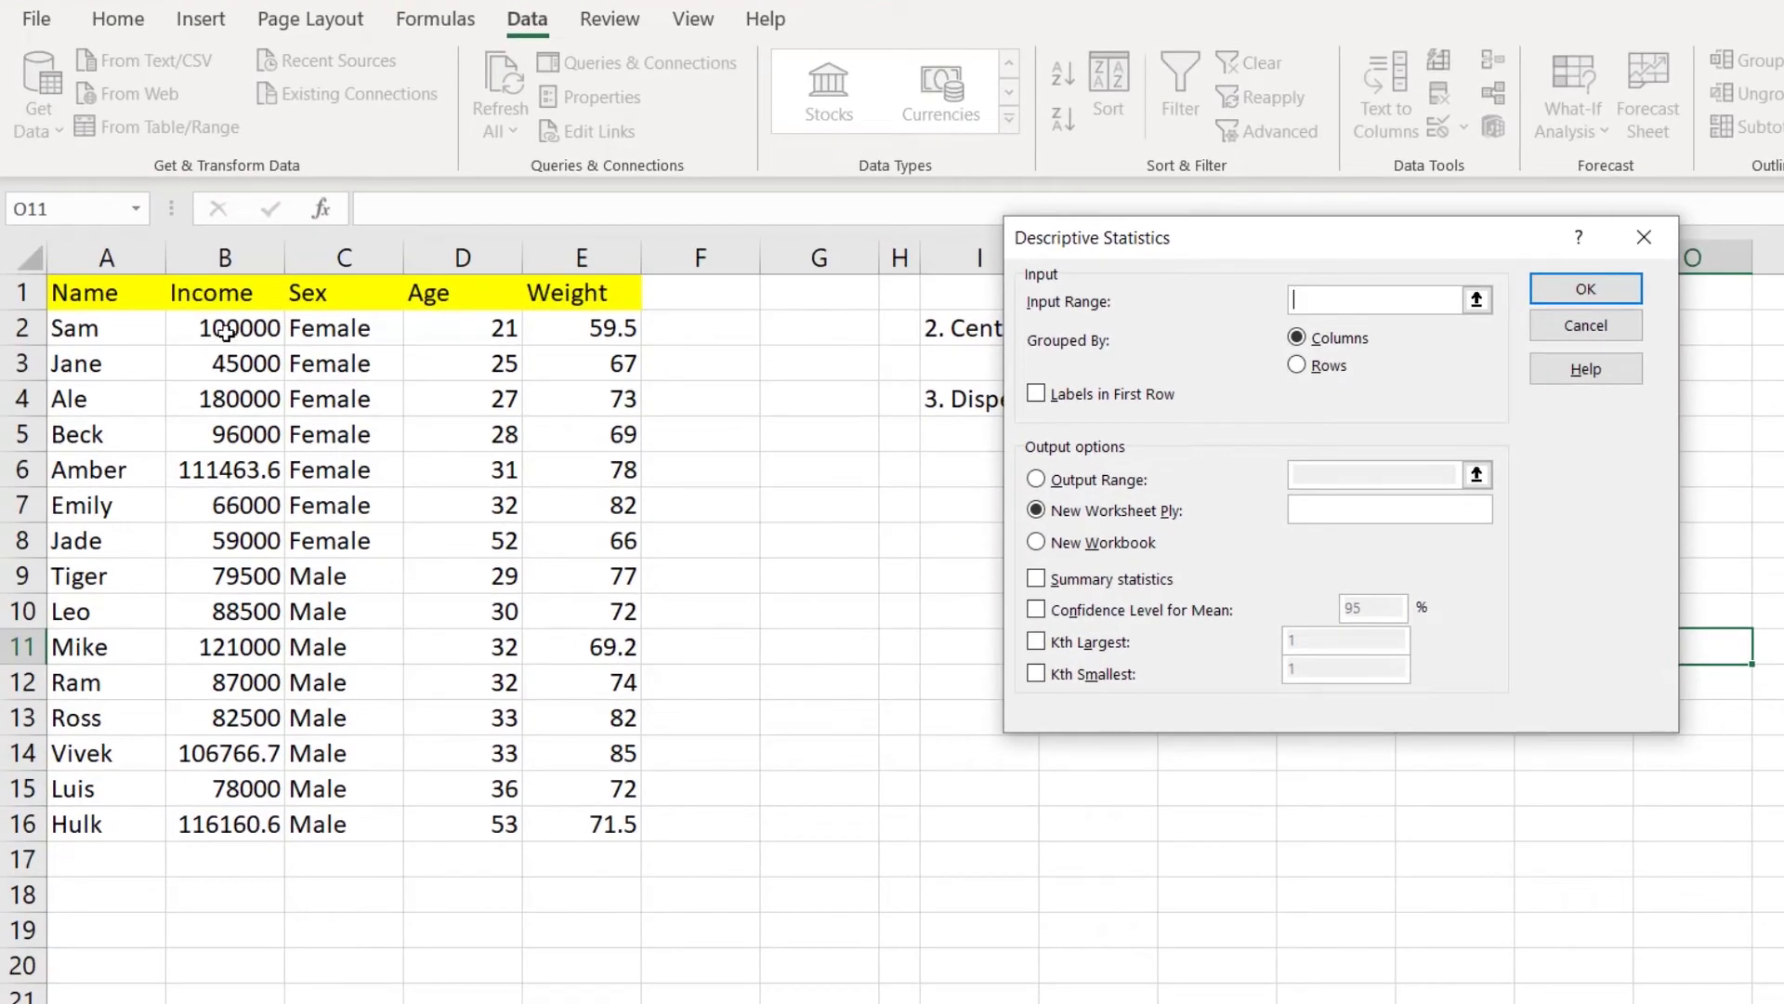
pyautogui.moveTo(230, 325); pyautogui.dragTo(228, 823)
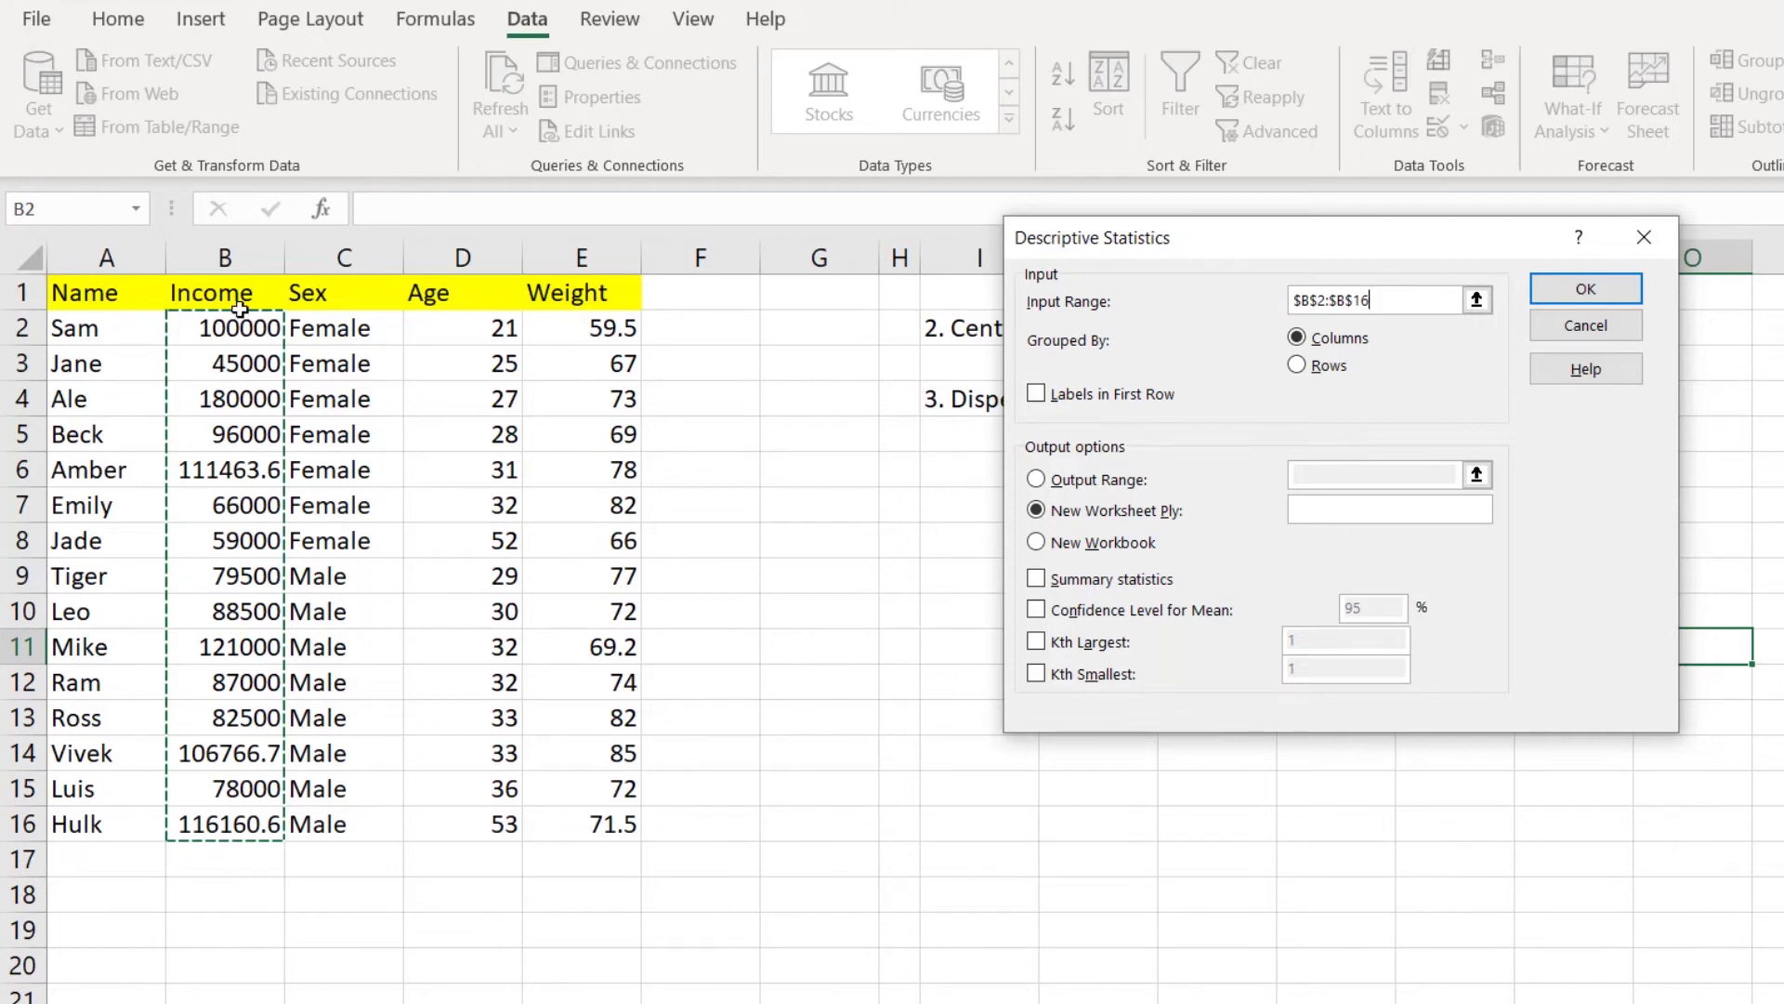
pyautogui.moveTo(240, 295); pyautogui.dragTo(246, 827)
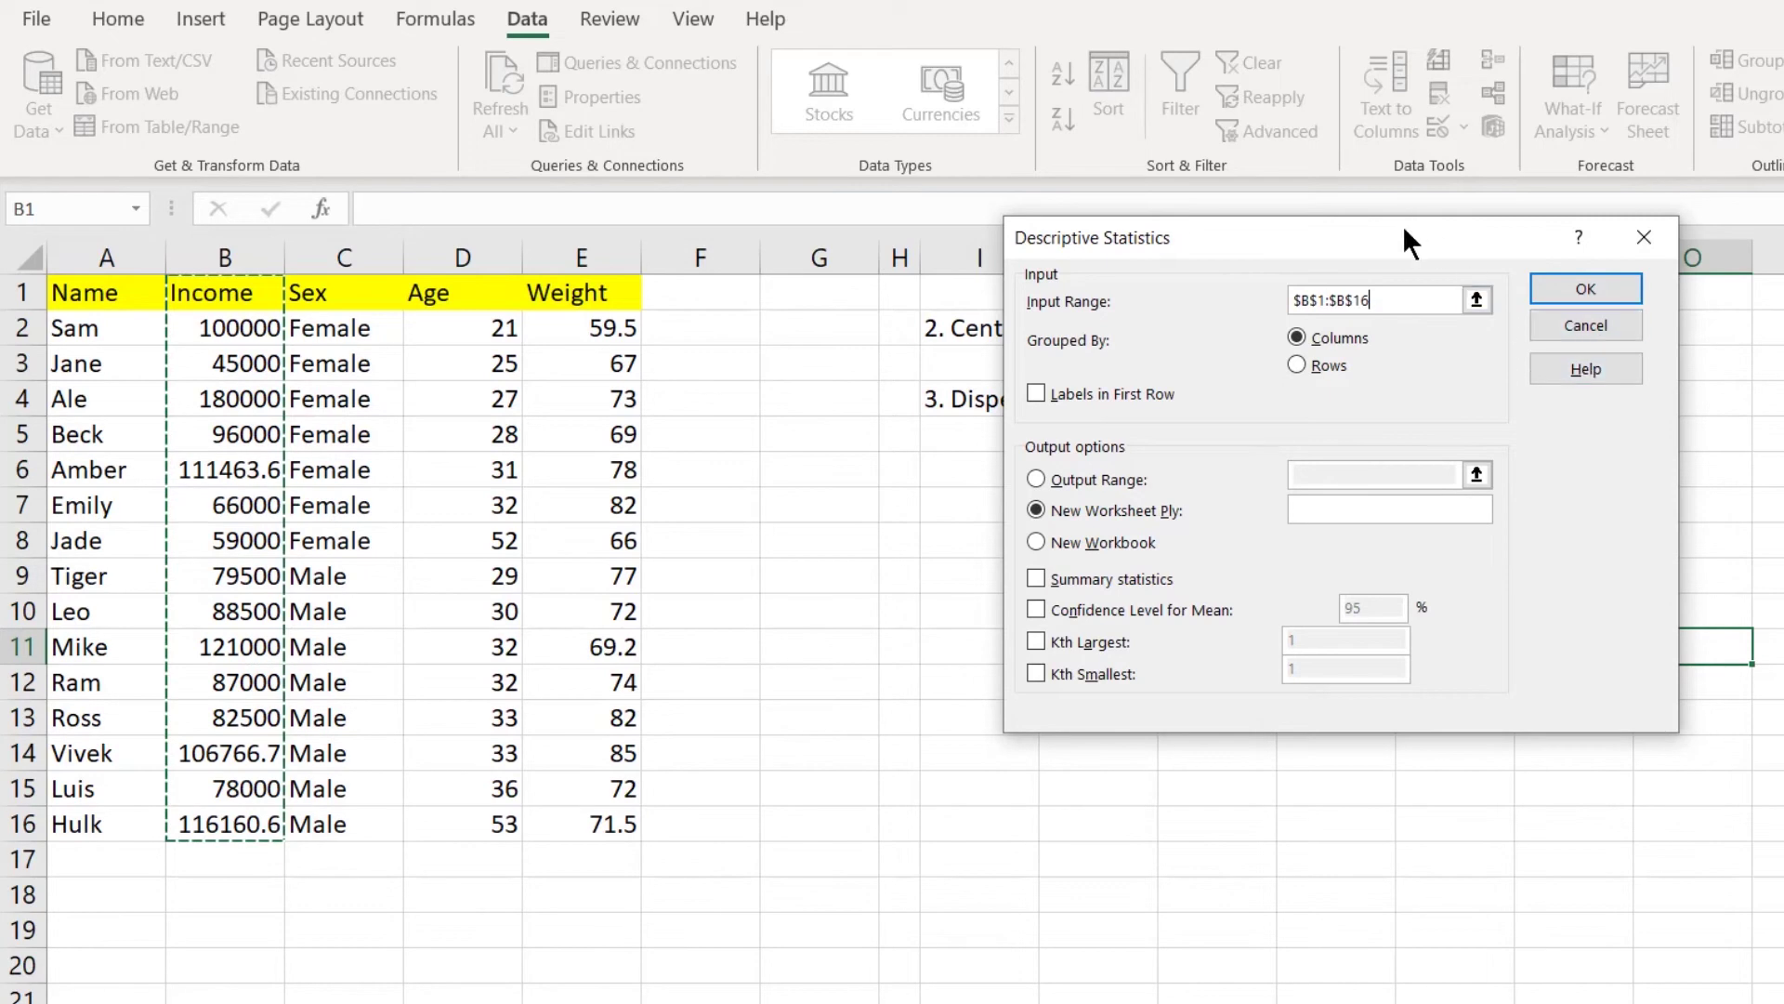
# Mark the first row as labels in the Descriptive Statistics settings and set the output range to $O$1.
pyautogui.moveTo(1406, 238); pyautogui.dragTo(1199, 482)
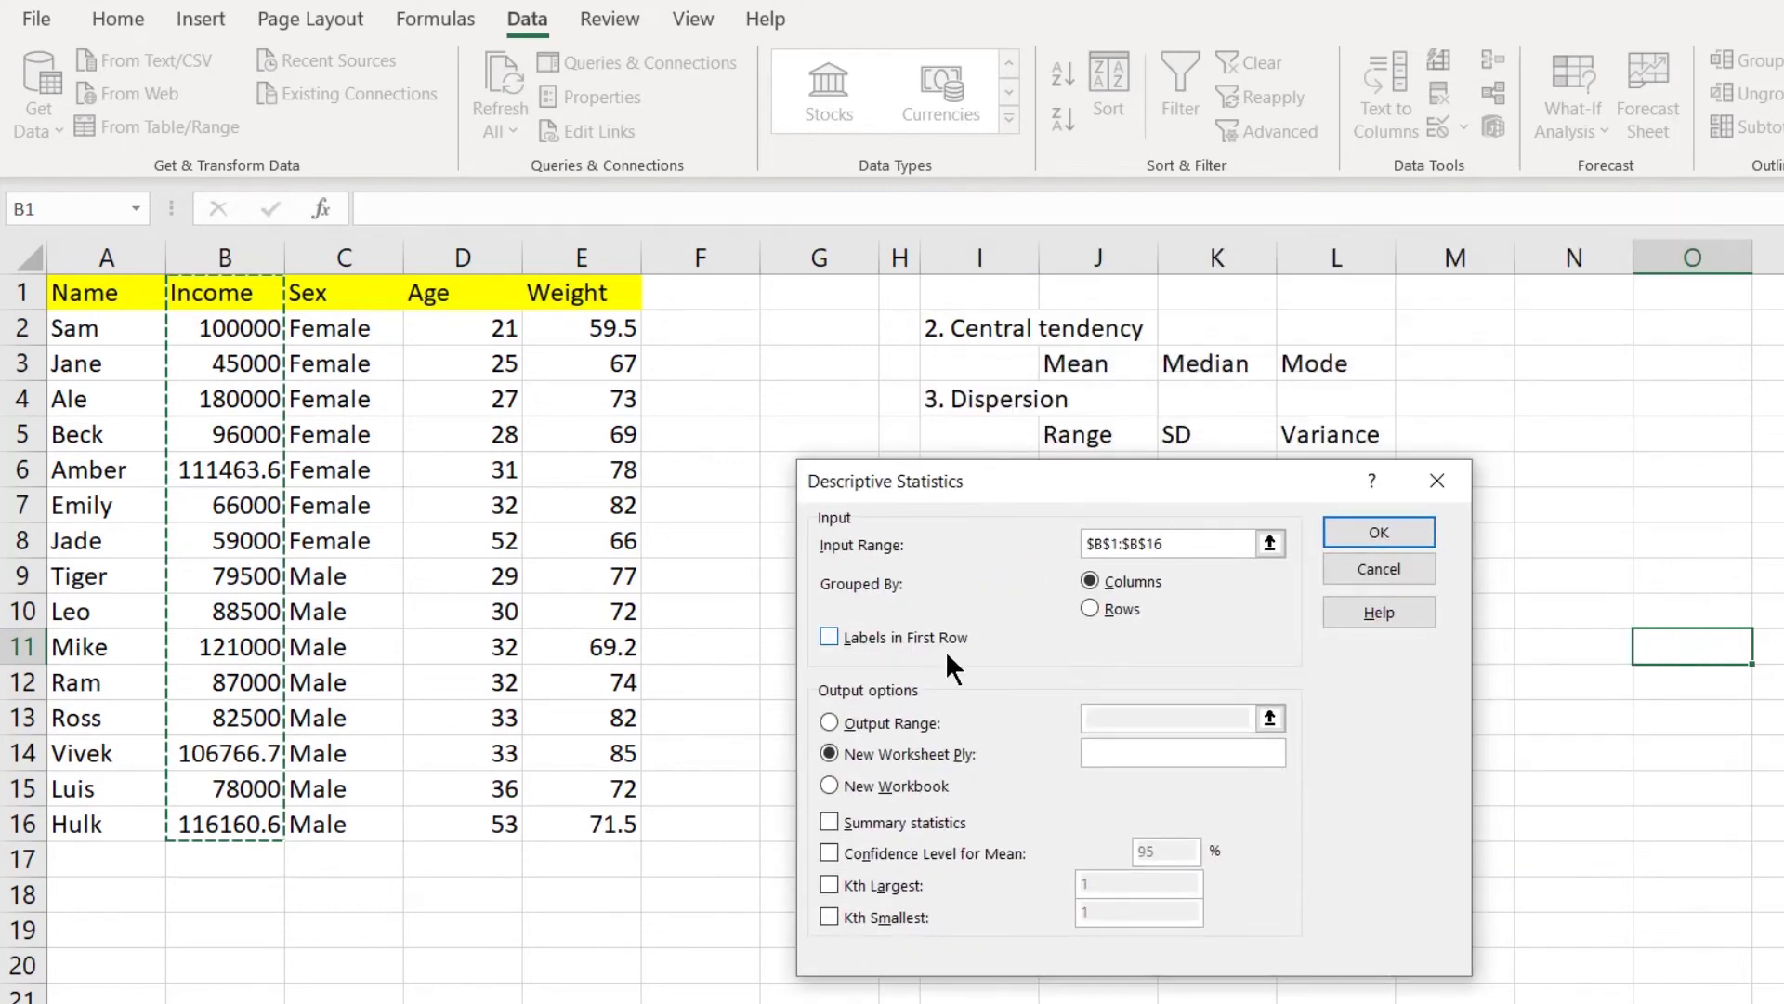
pyautogui.click(827, 637)
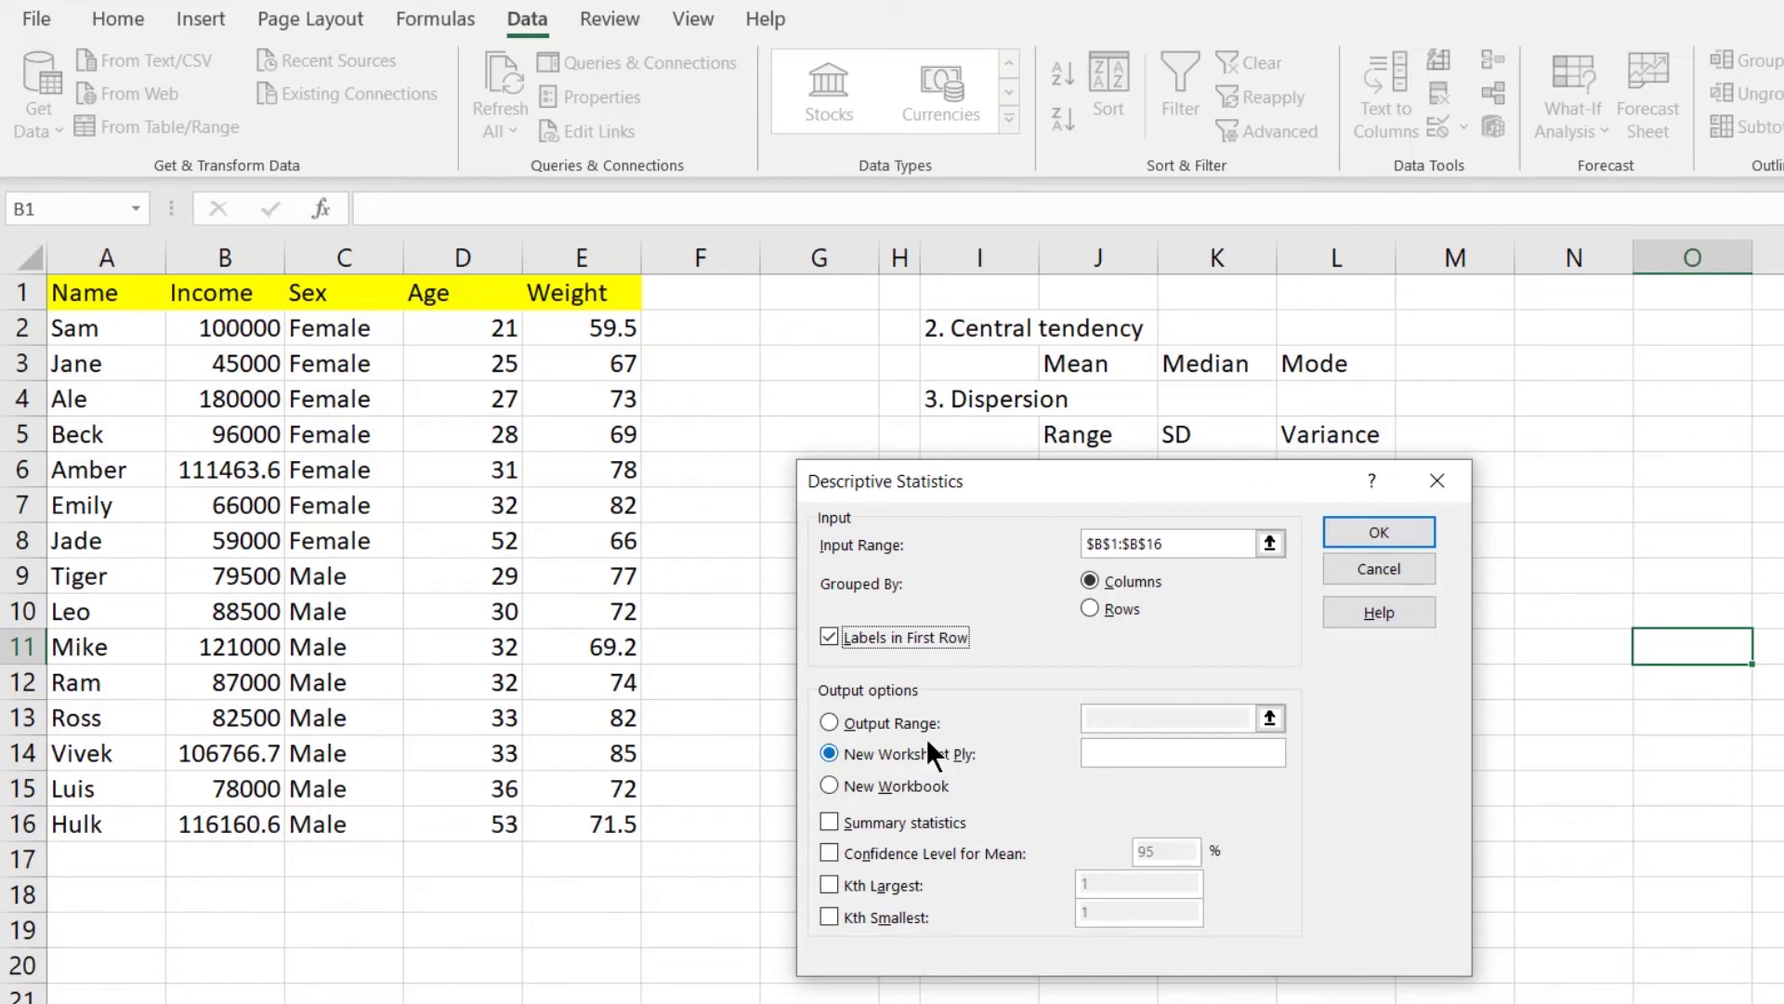
pyautogui.click(825, 721)
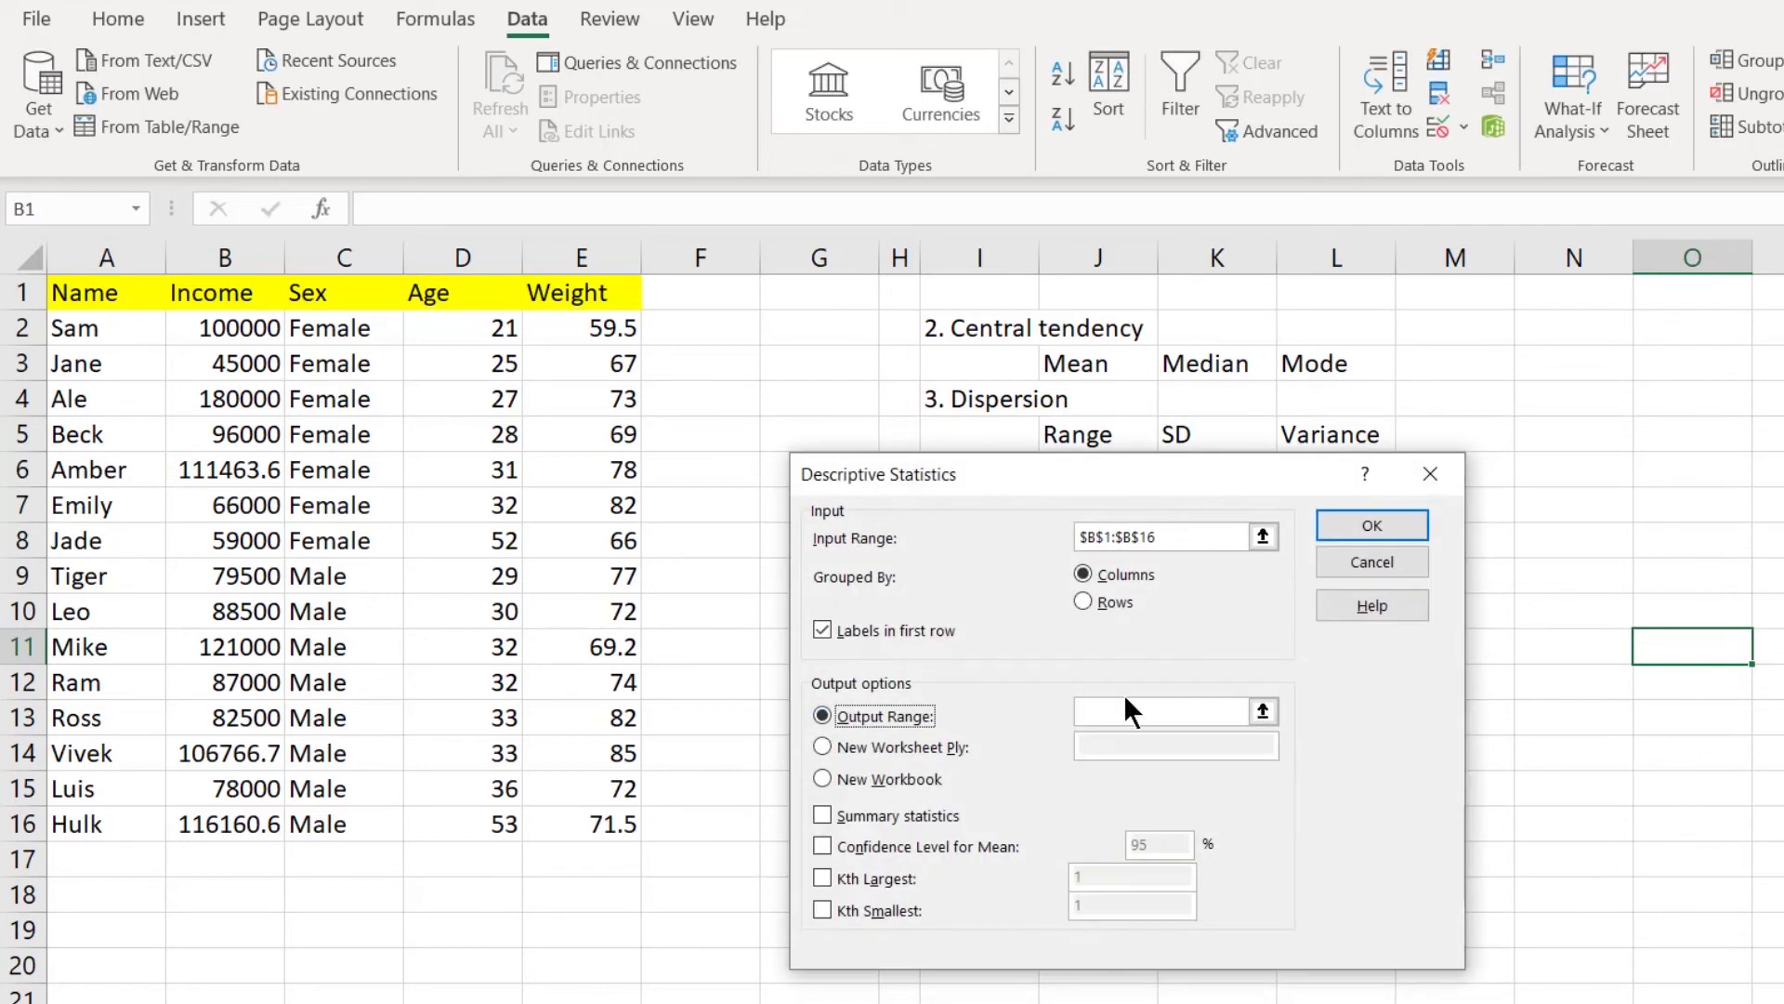
pyautogui.click(1263, 712)
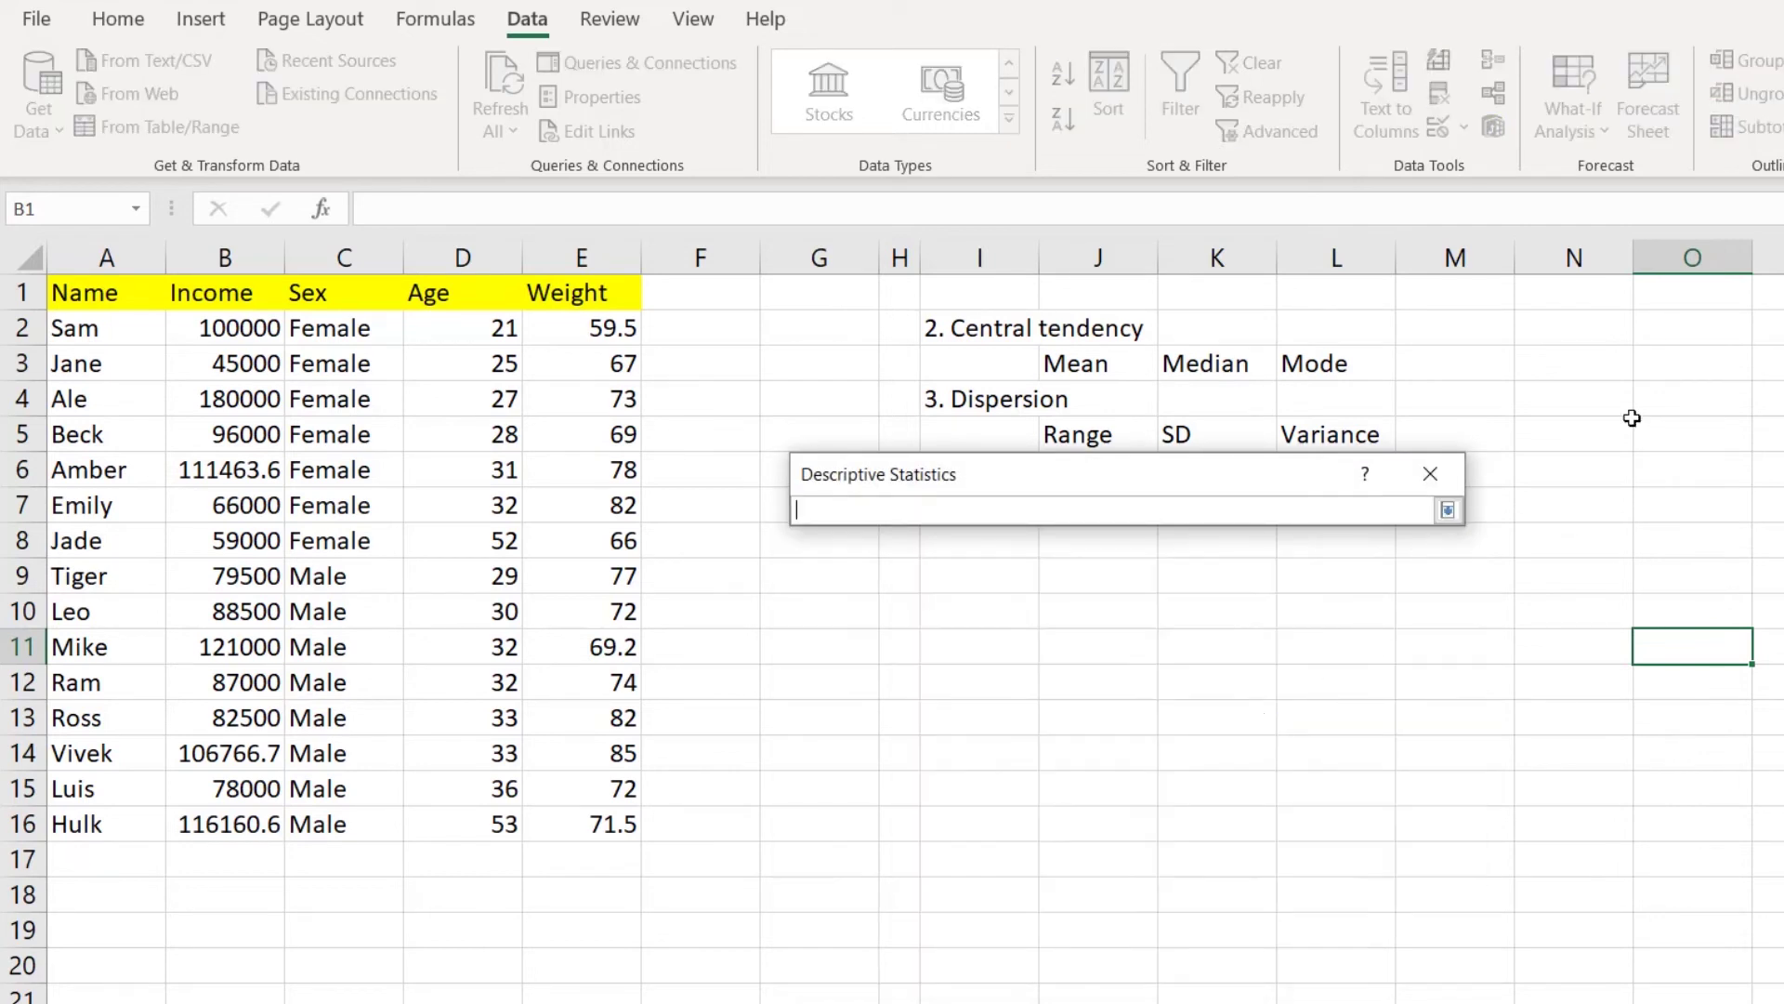
pyautogui.click(1679, 292)
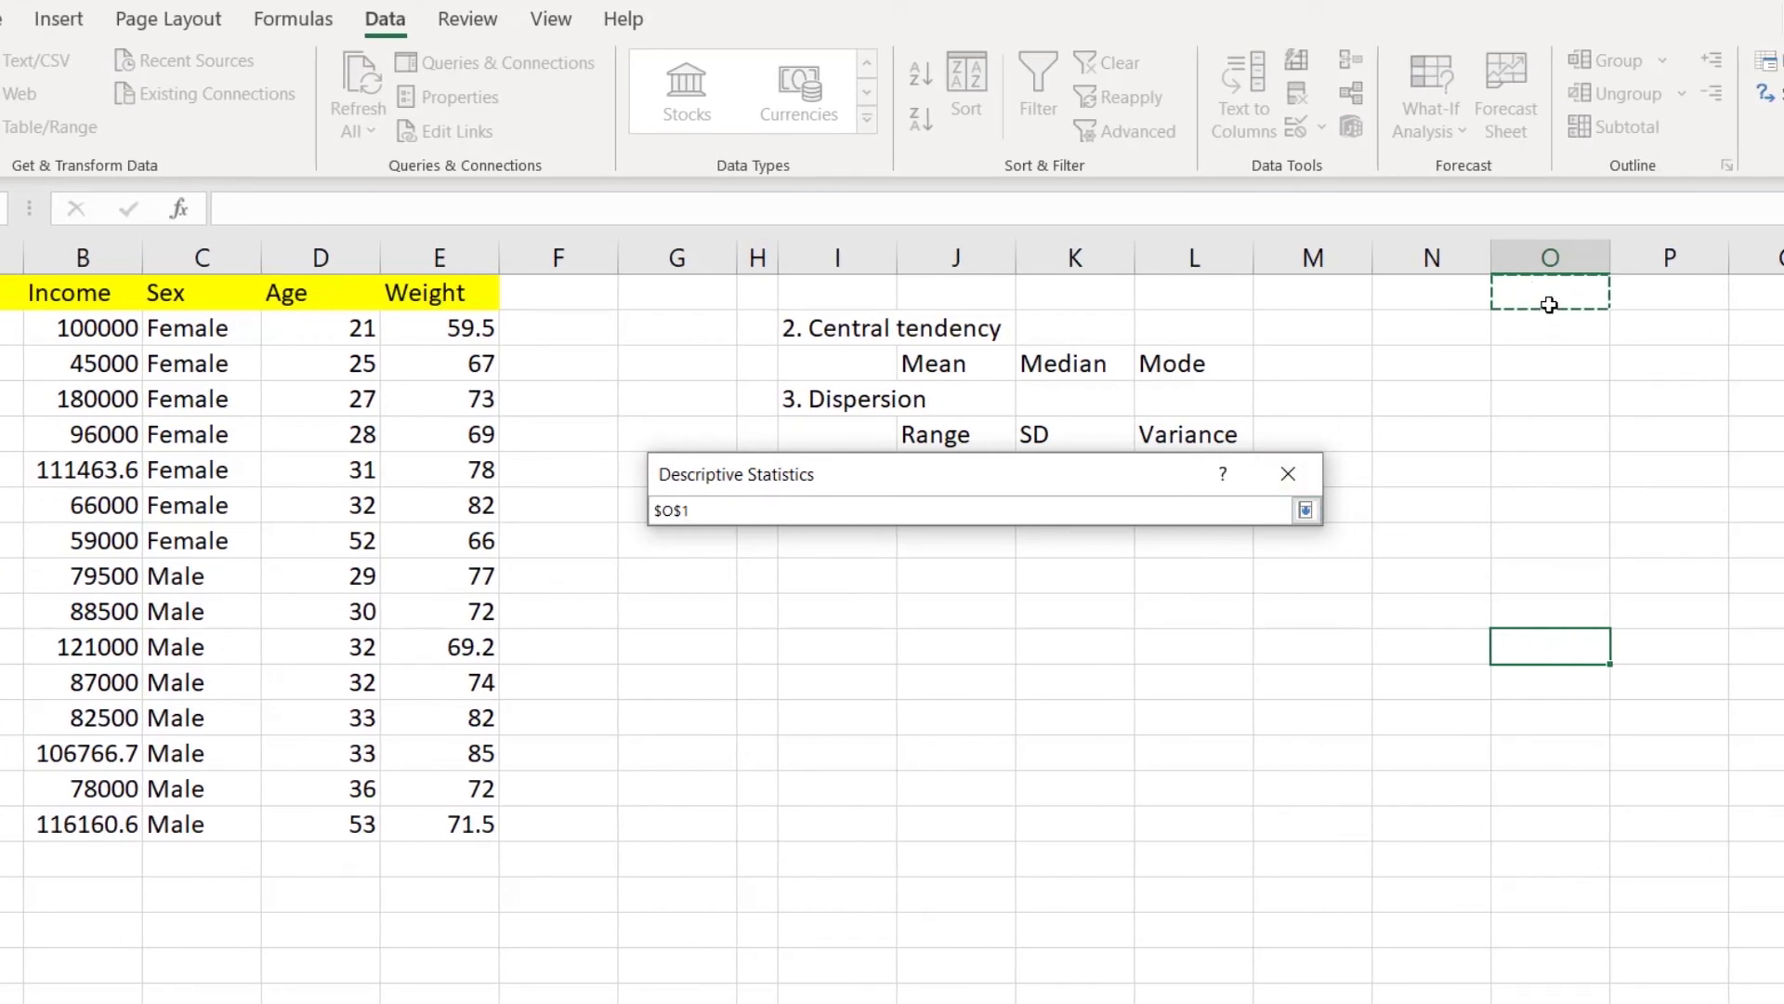
pyautogui.click(1305, 510)
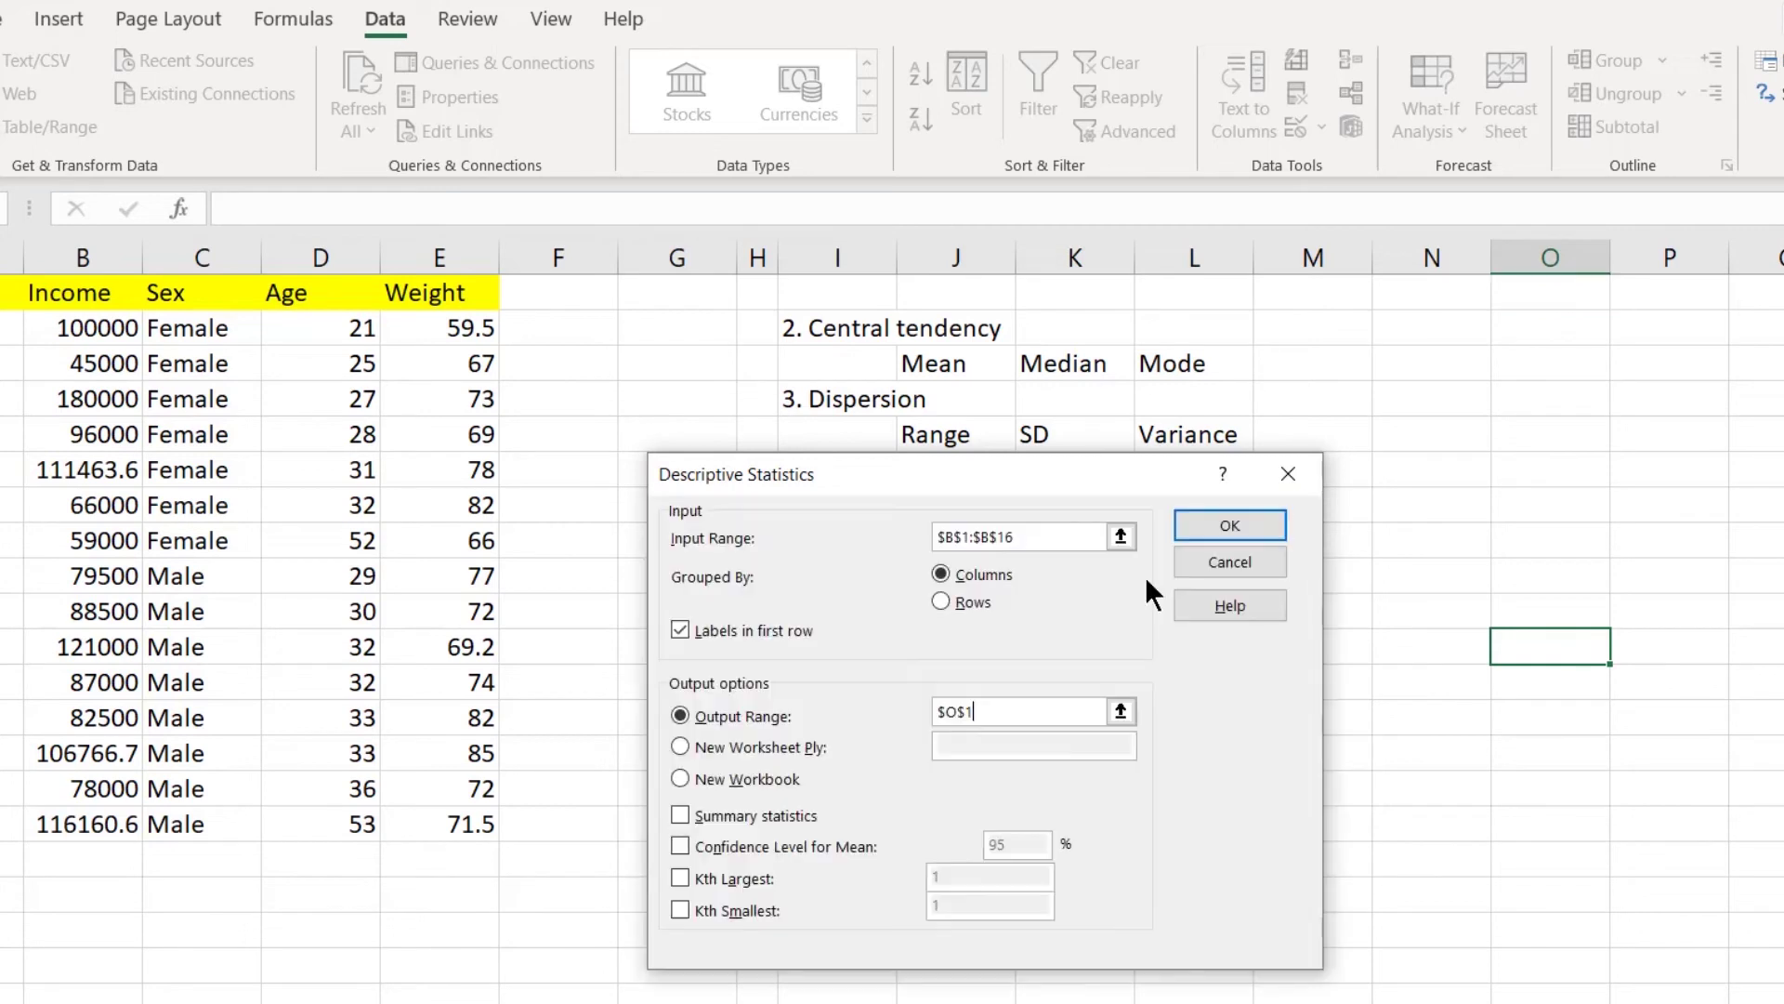
# Run the analysis with summary statistics and a 95% confidence level for the mean, widening column O and narrowing column N.
pyautogui.click(678, 811)
pyautogui.click(679, 843)
pyautogui.click(1223, 518)
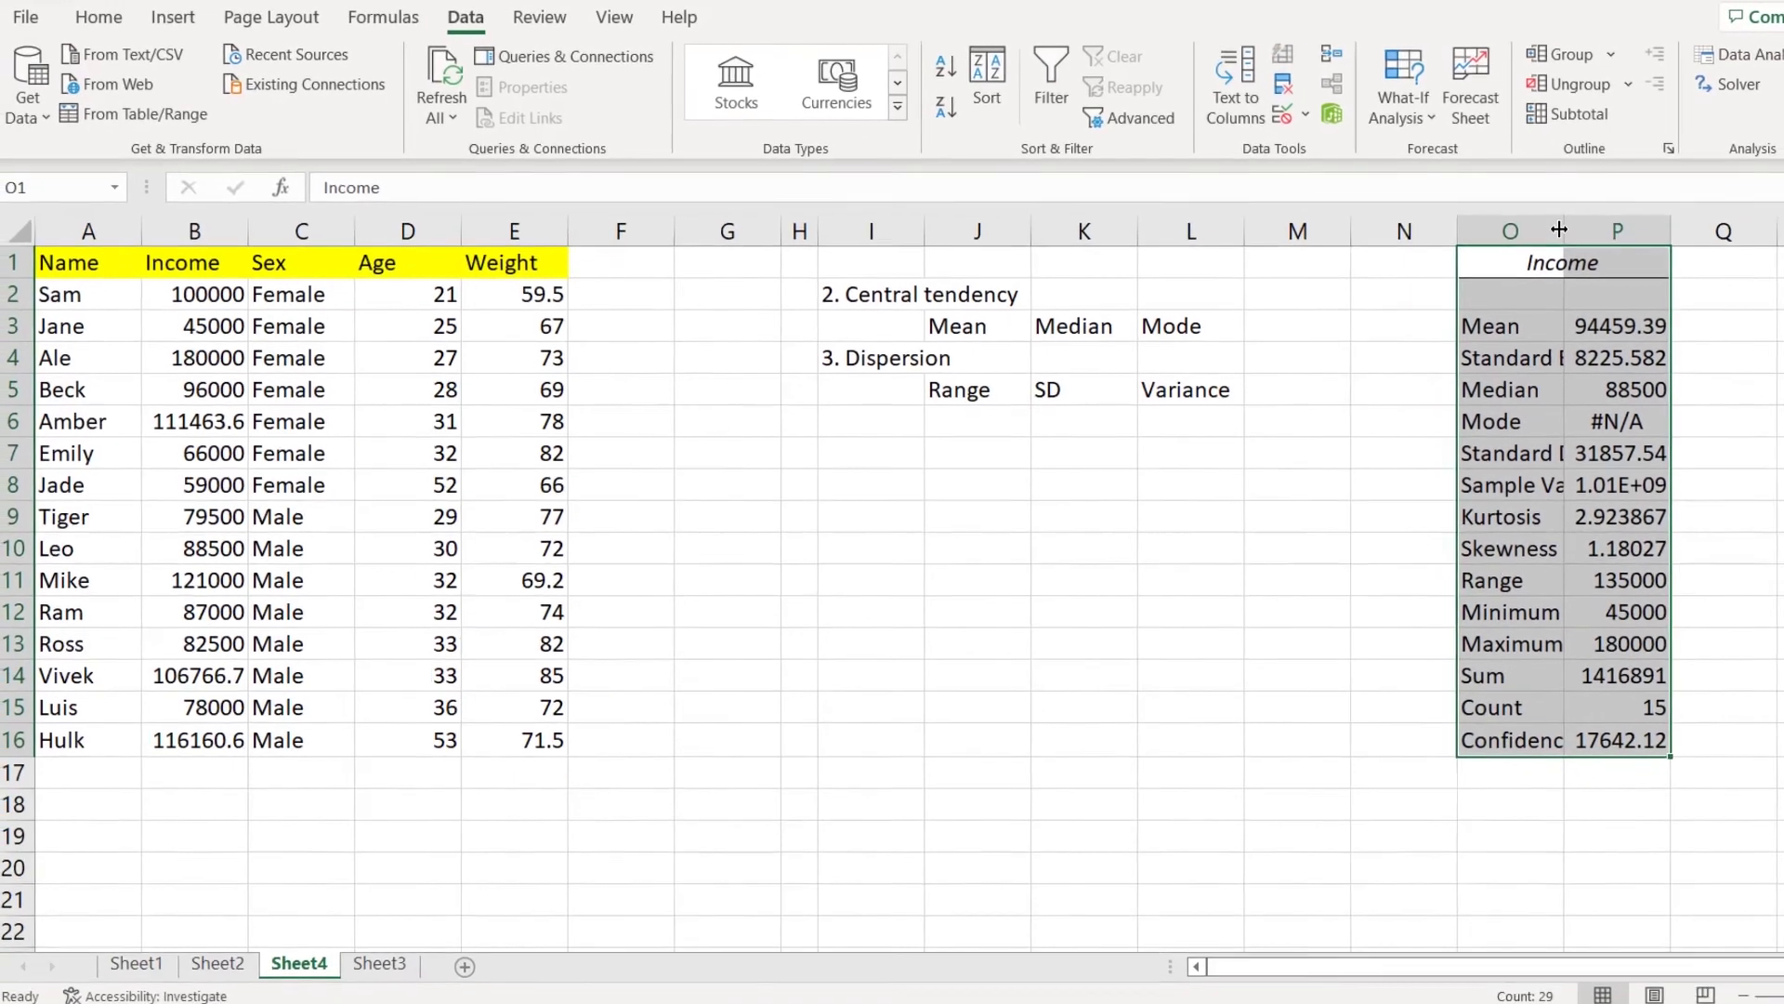
pyautogui.moveTo(1611, 256); pyautogui.dragTo(1696, 255)
pyautogui.moveTo(1457, 230); pyautogui.dragTo(1433, 229)
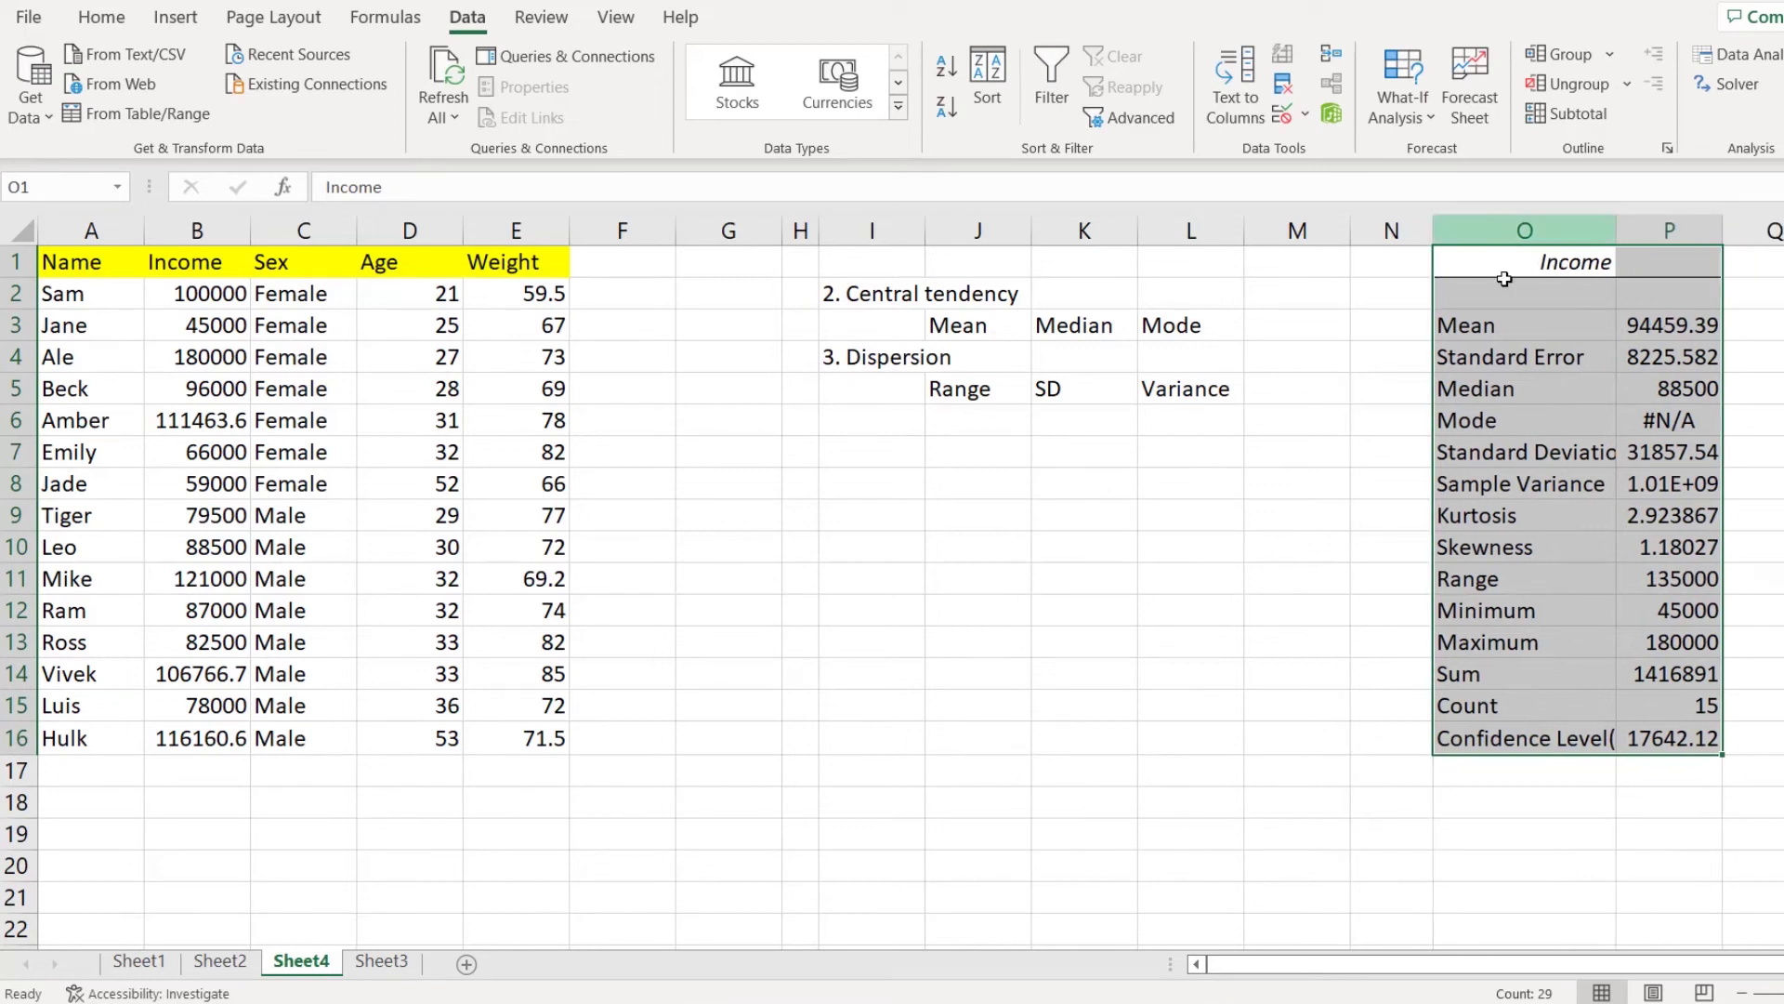
# Examine the mean, median and mode in the Income output and compare the mode result with the Income values in B2:B16.
pyautogui.click(1546, 326)
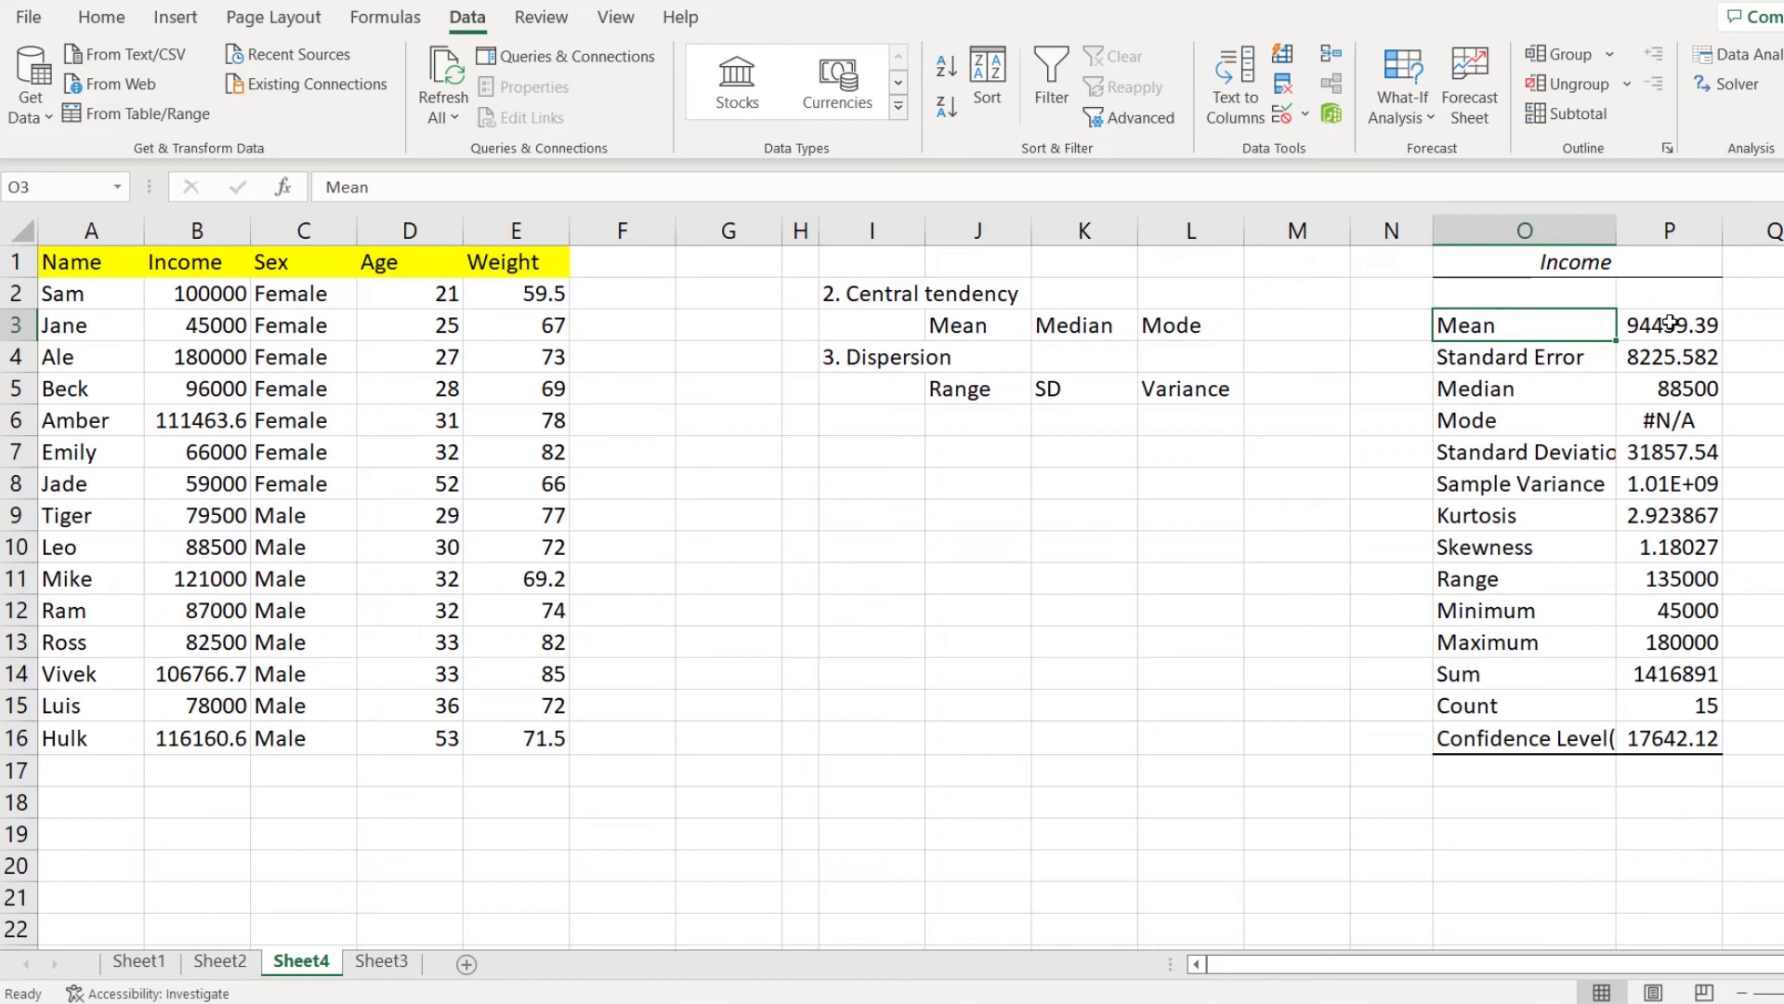
pyautogui.click(1706, 330)
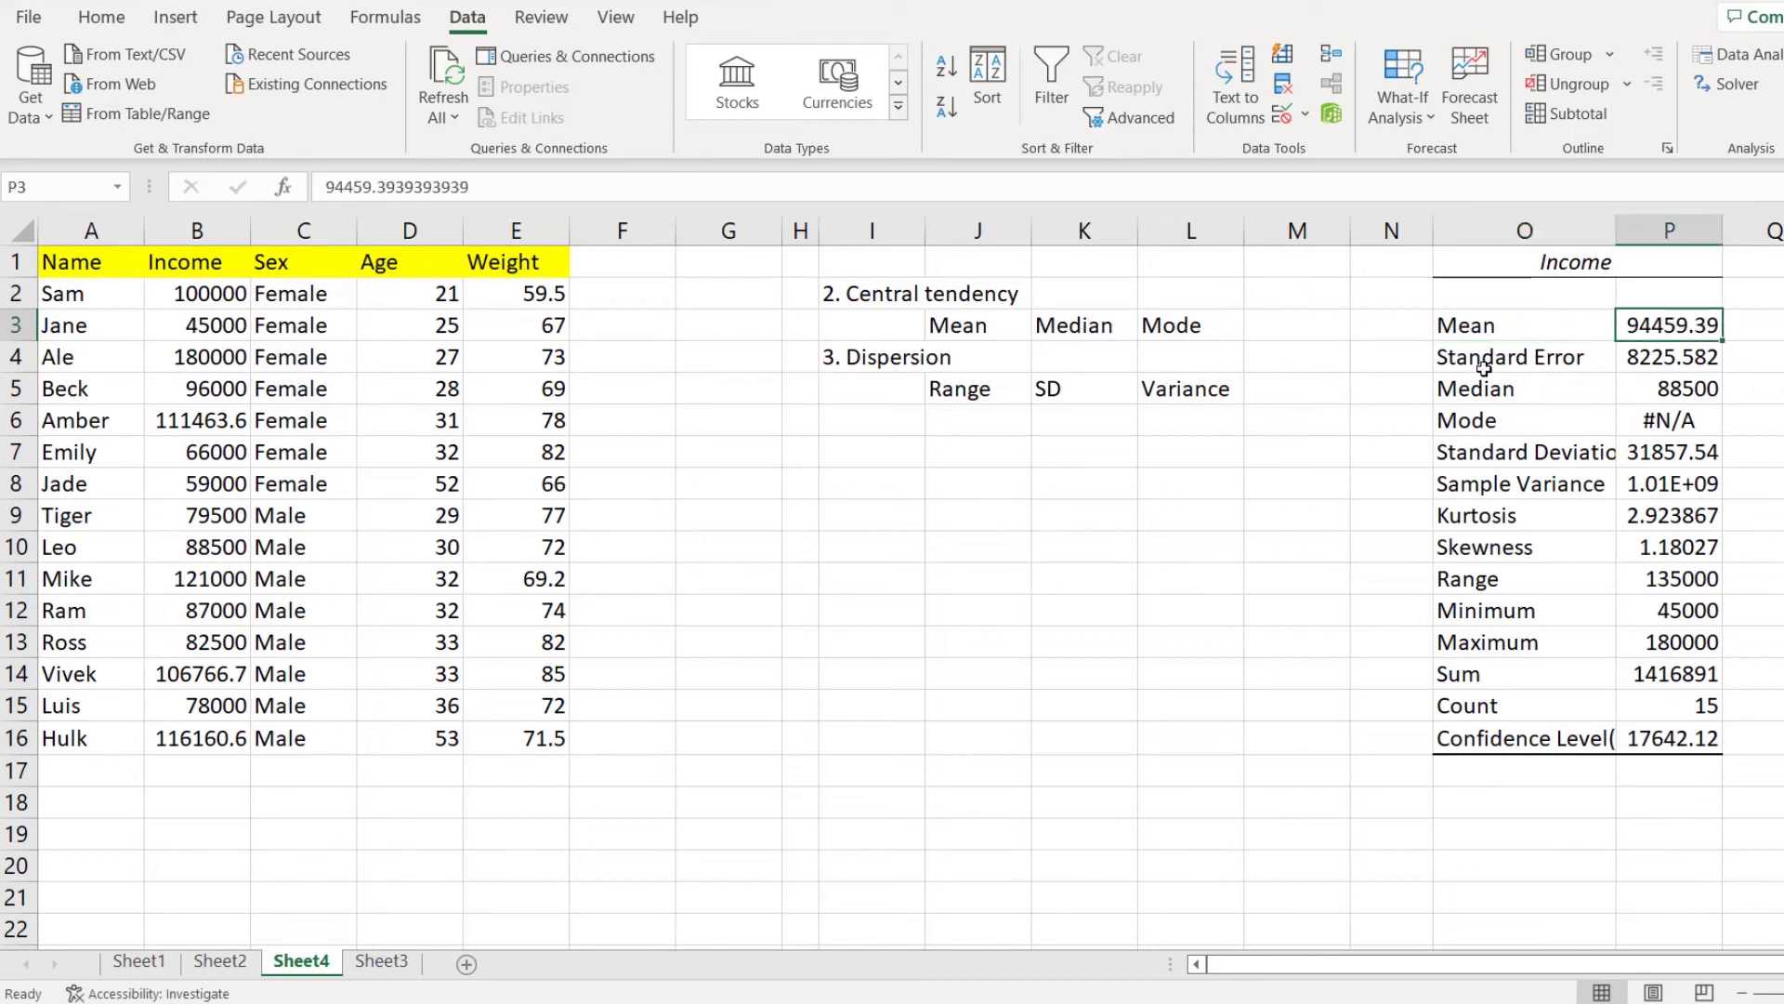
pyautogui.click(1519, 397)
pyautogui.click(1664, 386)
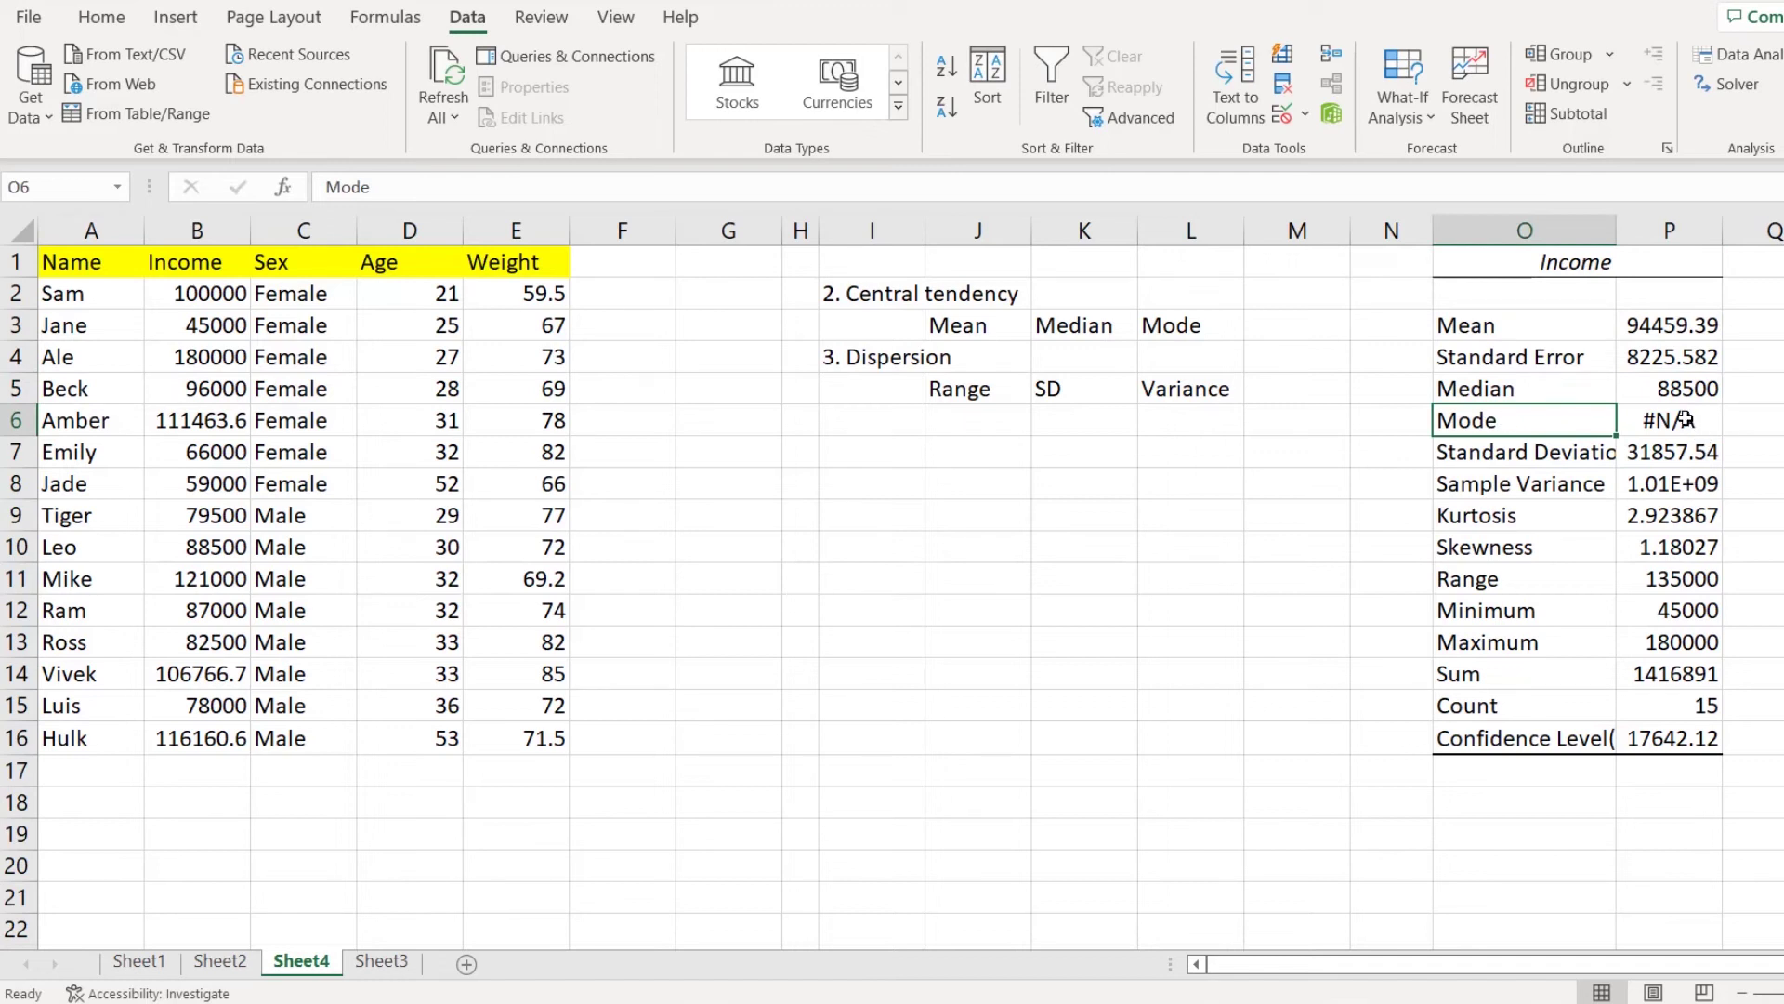
pyautogui.click(1685, 420)
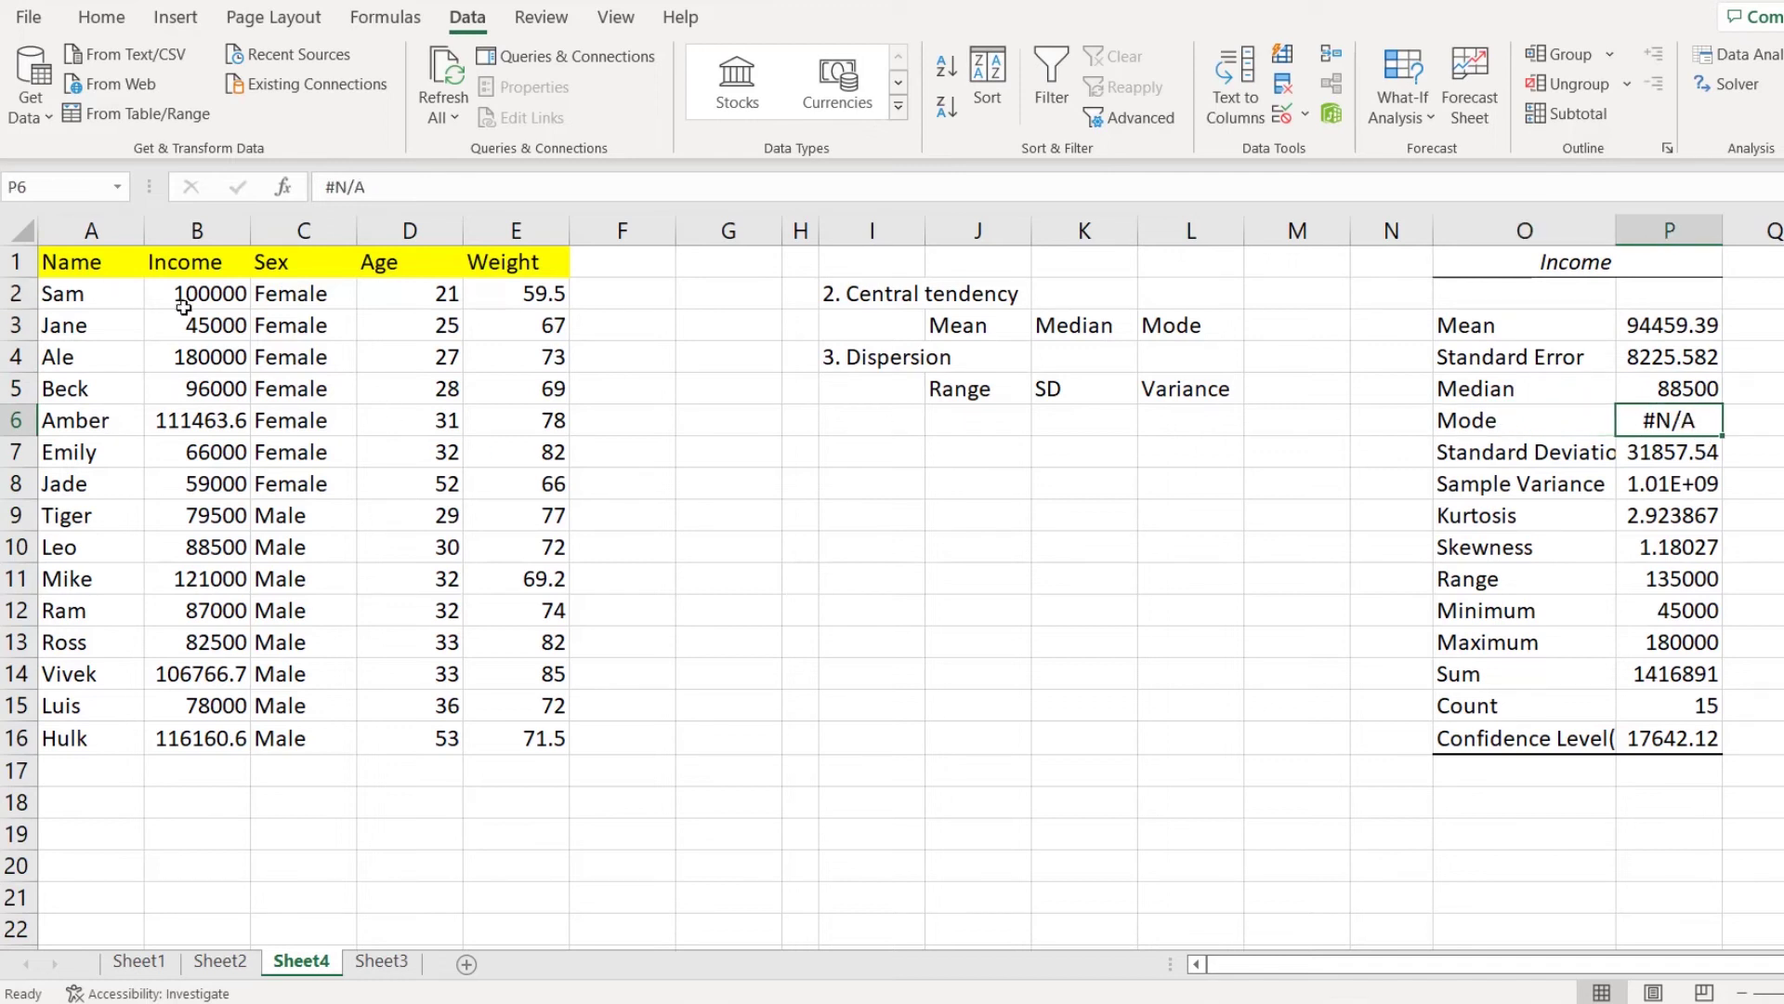
pyautogui.moveTo(215, 288); pyautogui.dragTo(234, 733)
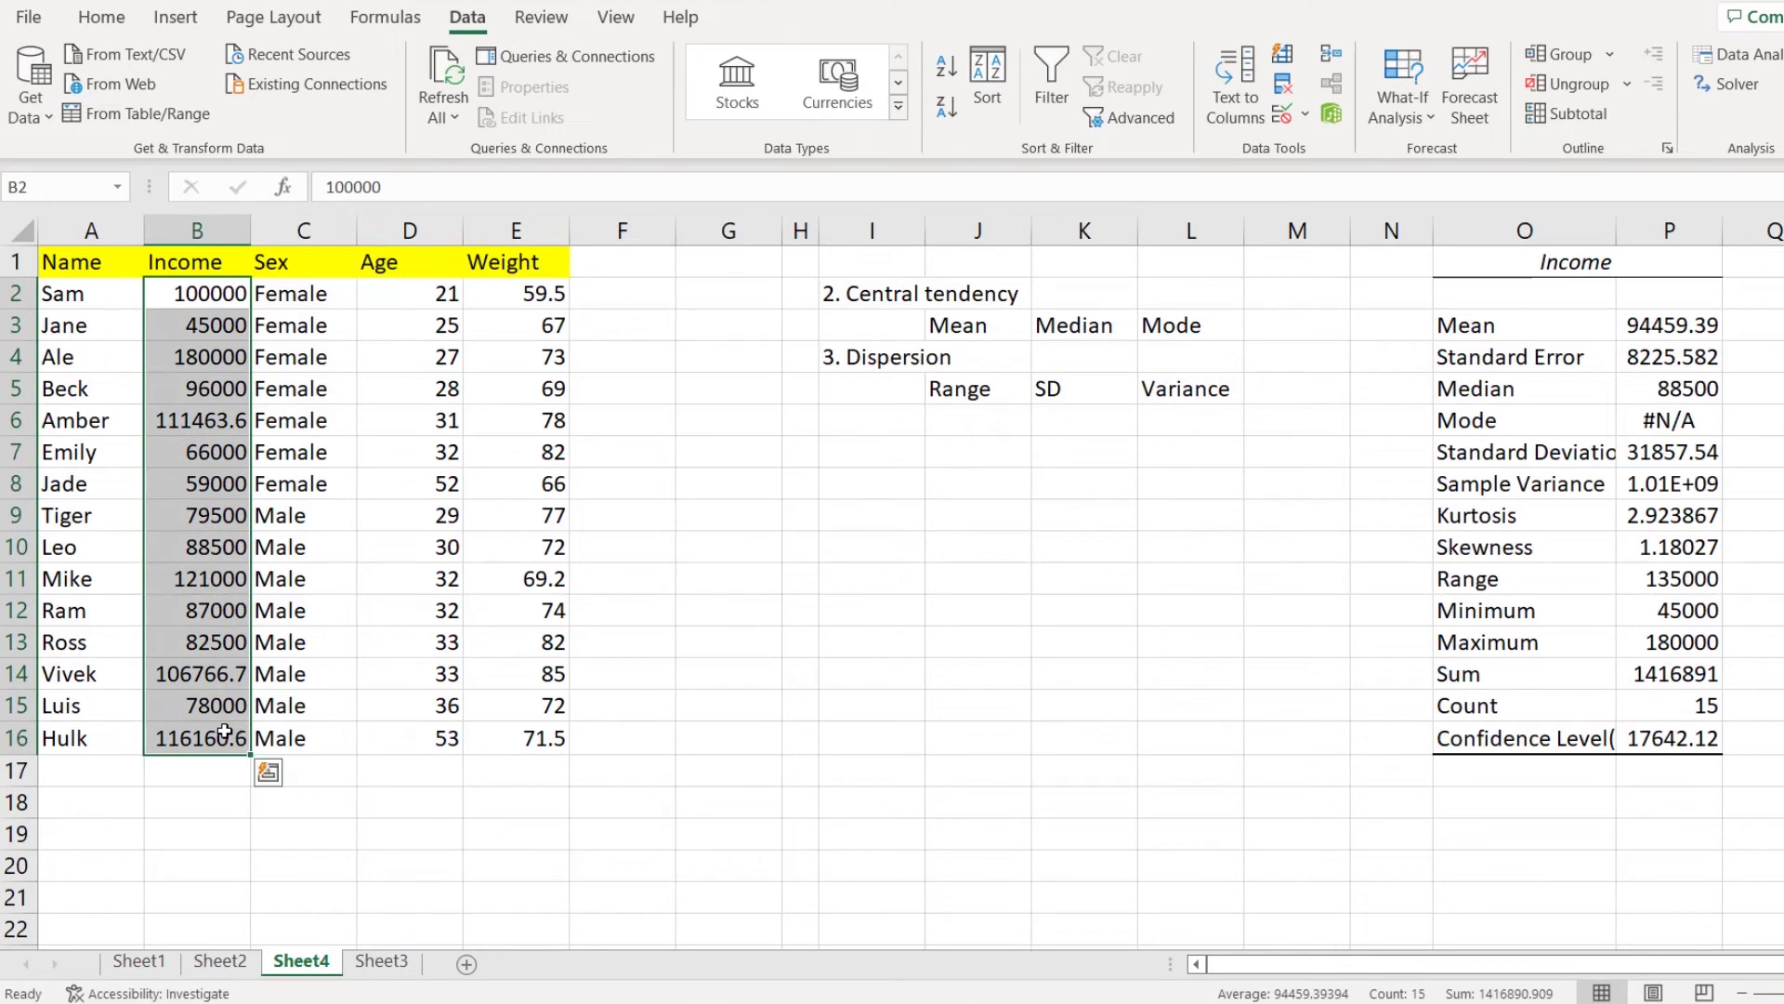
pyautogui.click(1506, 423)
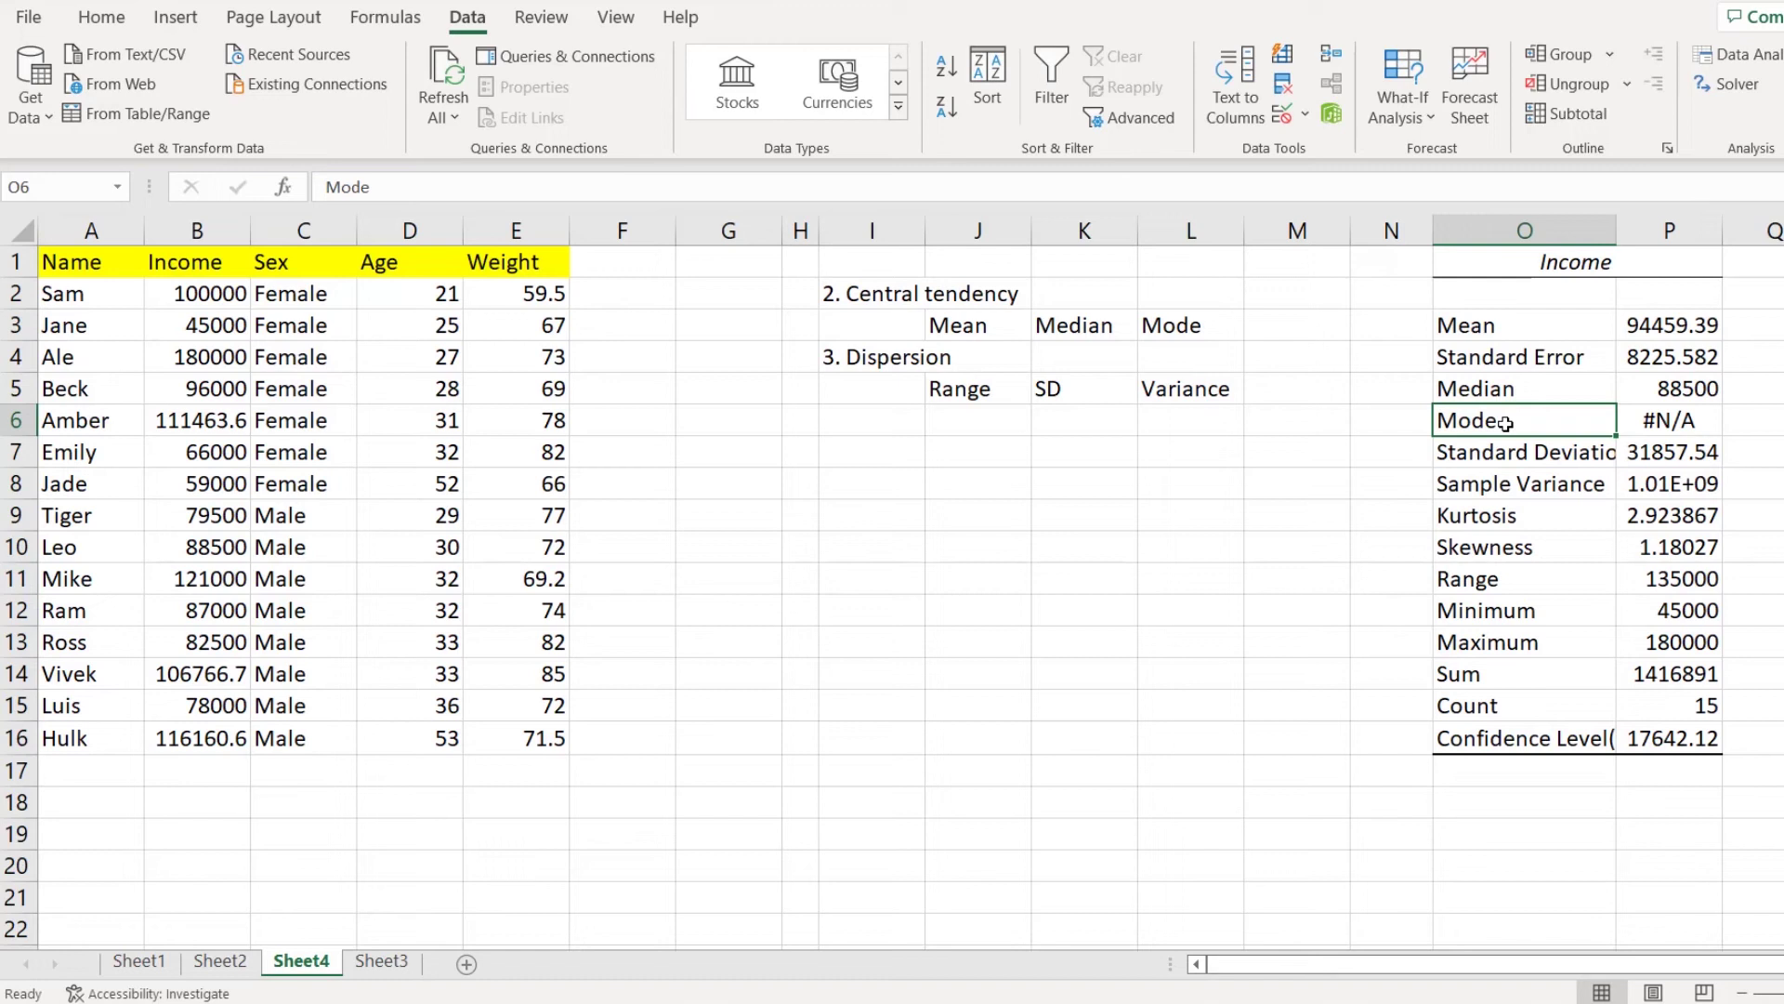
pyautogui.click(1678, 423)
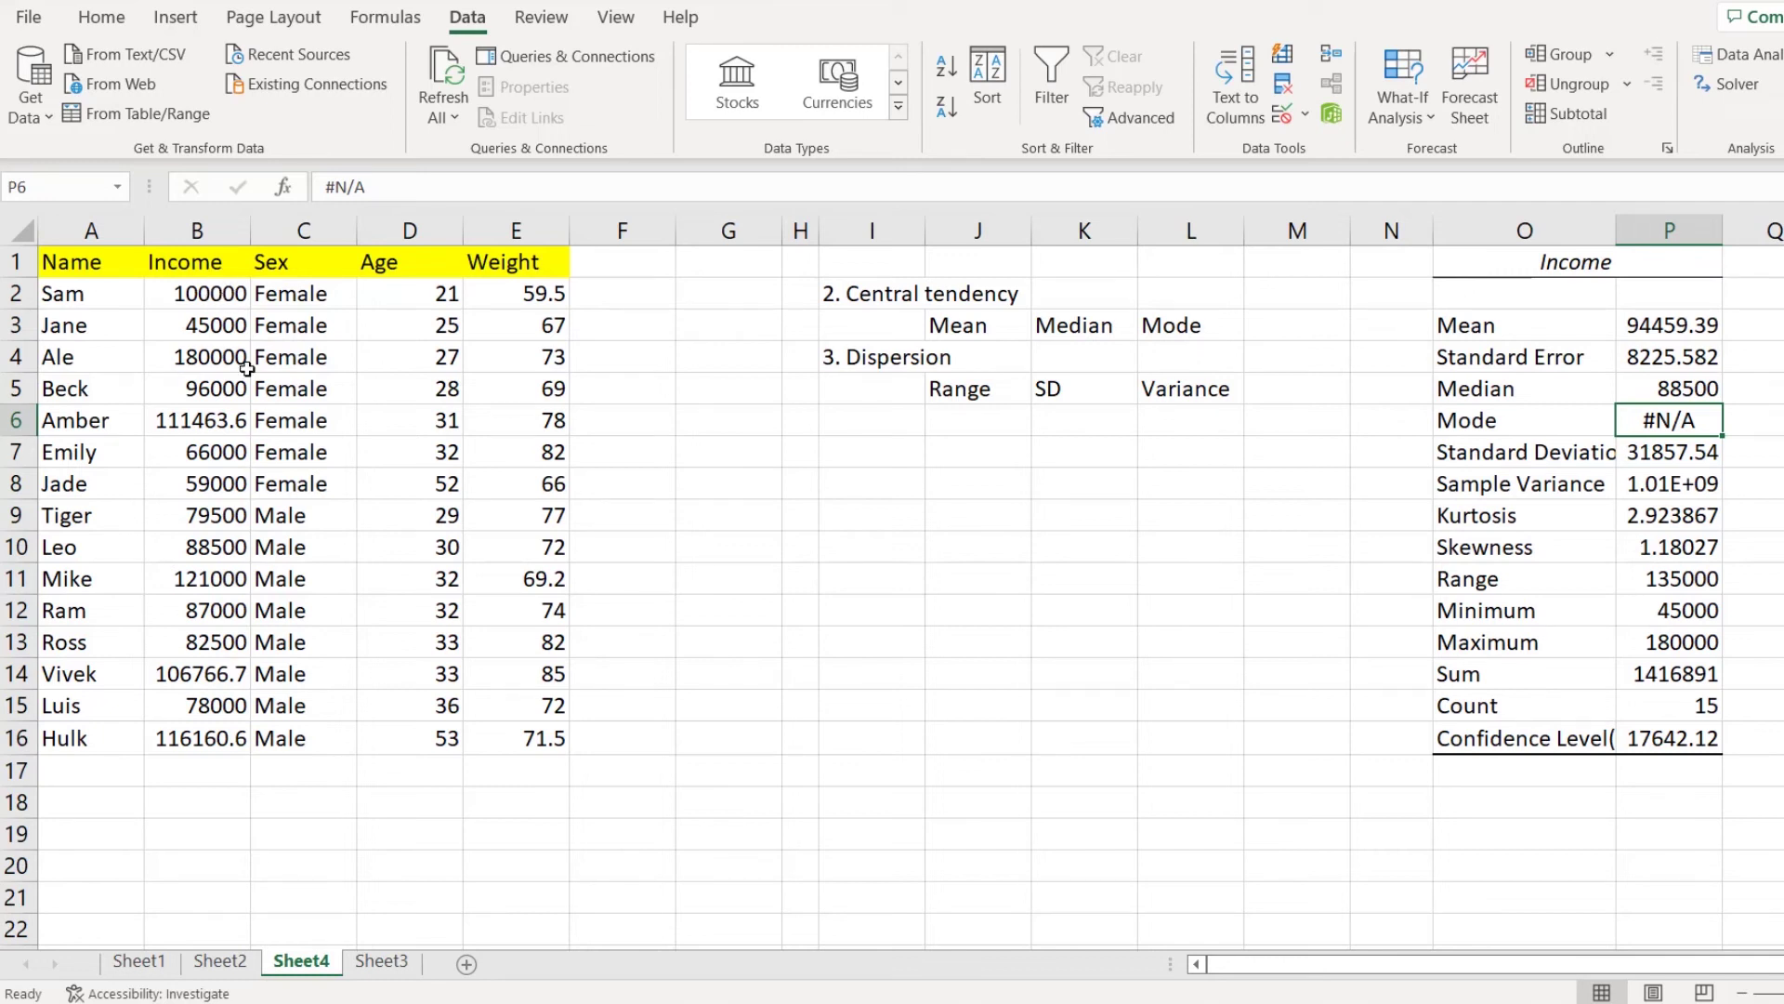
# Change the incomes in cells B3 and B4 to 100000 so they repeat the value in B2.
pyautogui.click(228, 297)
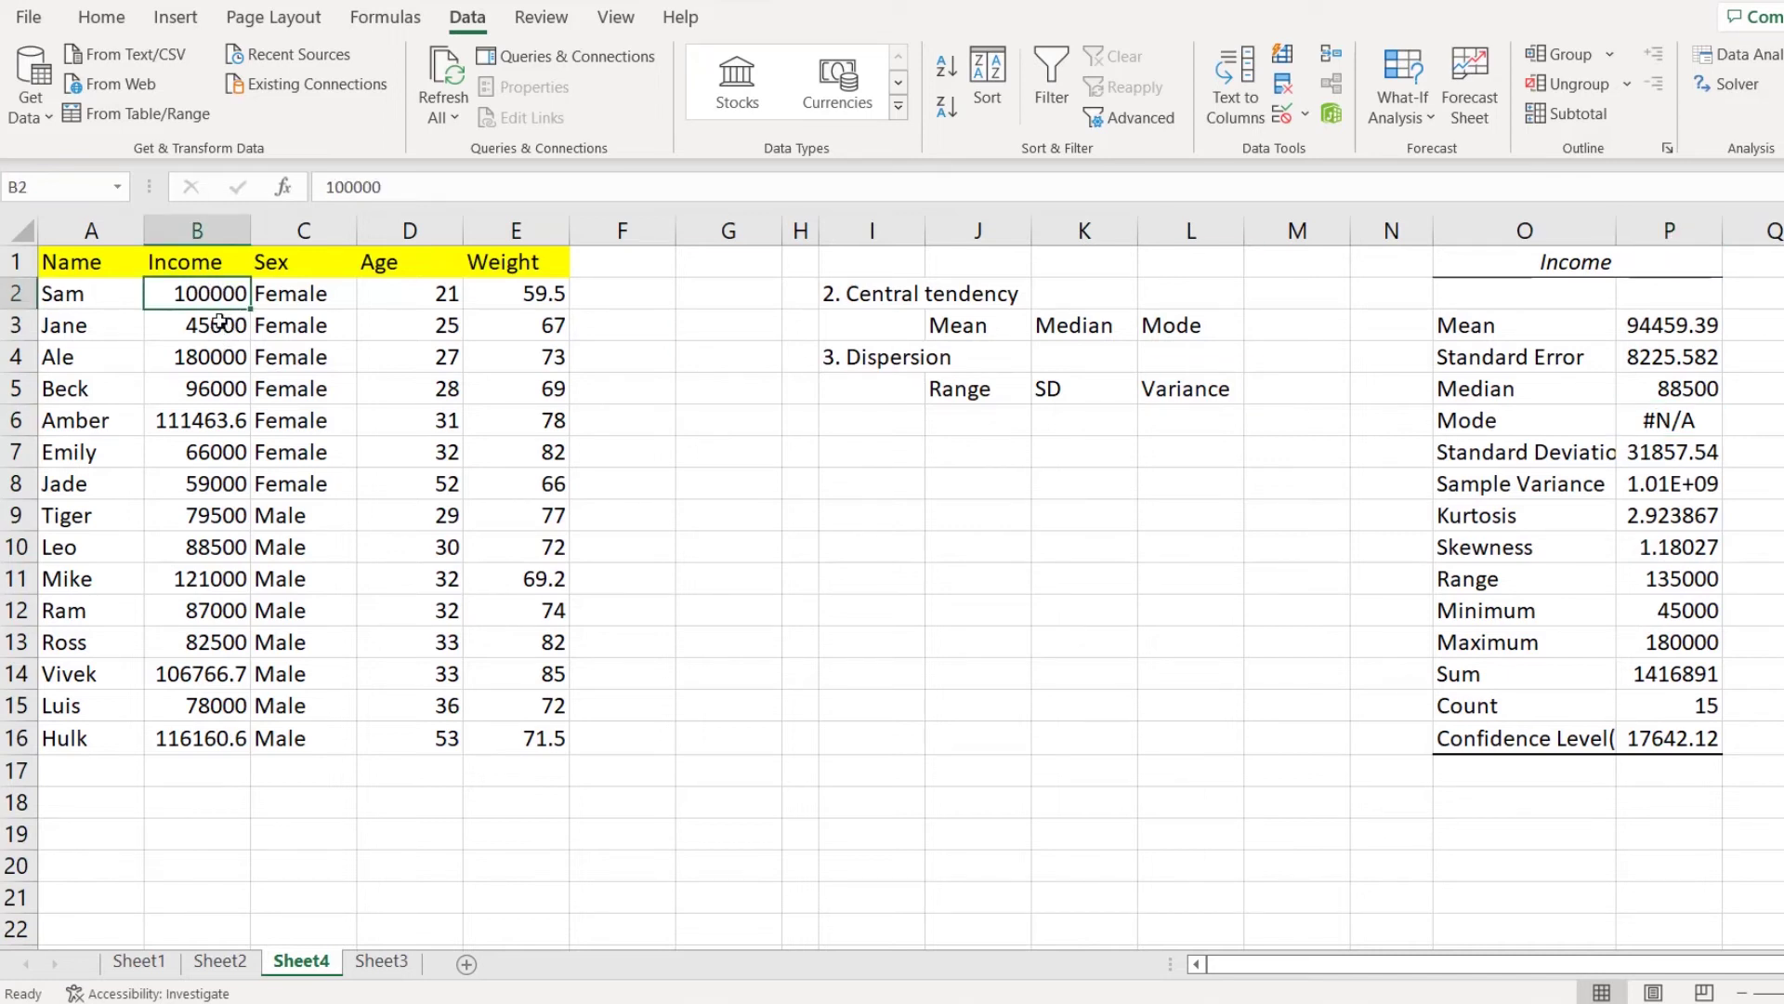
pyautogui.click(219, 322)
pyautogui.click(229, 299)
pyautogui.click(231, 324)
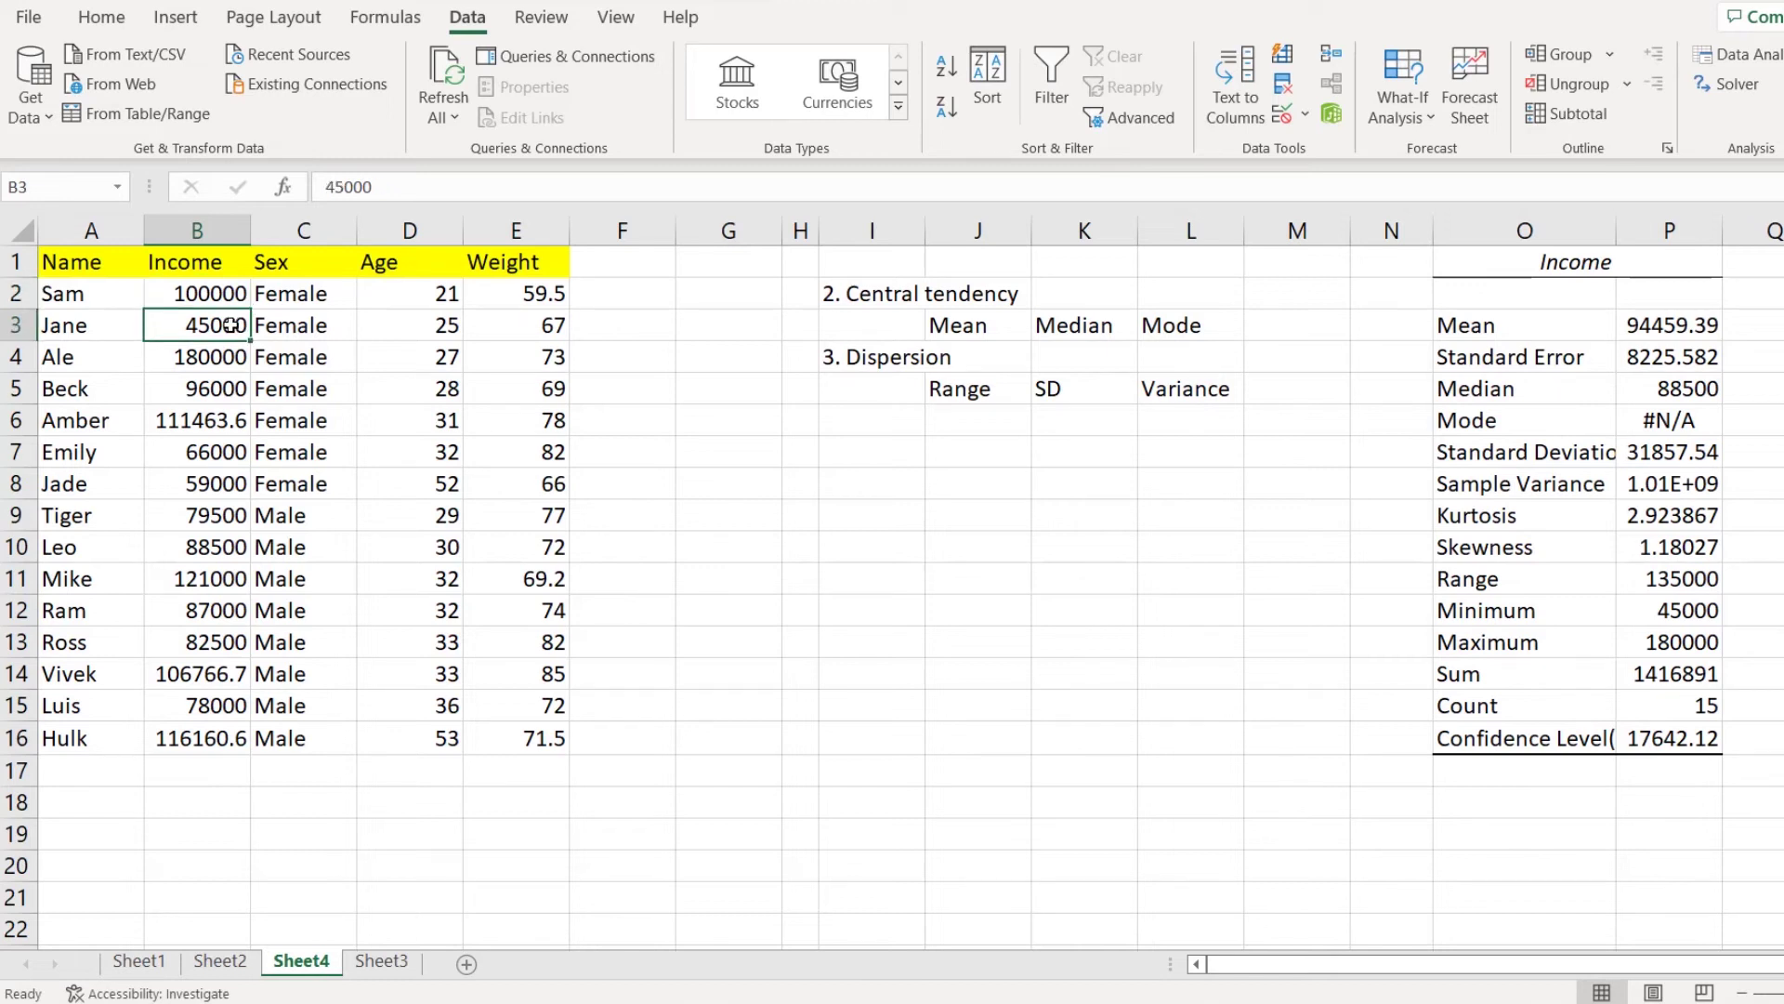
pyautogui.write('100000')
pyautogui.click(233, 357)
pyautogui.write('100000')
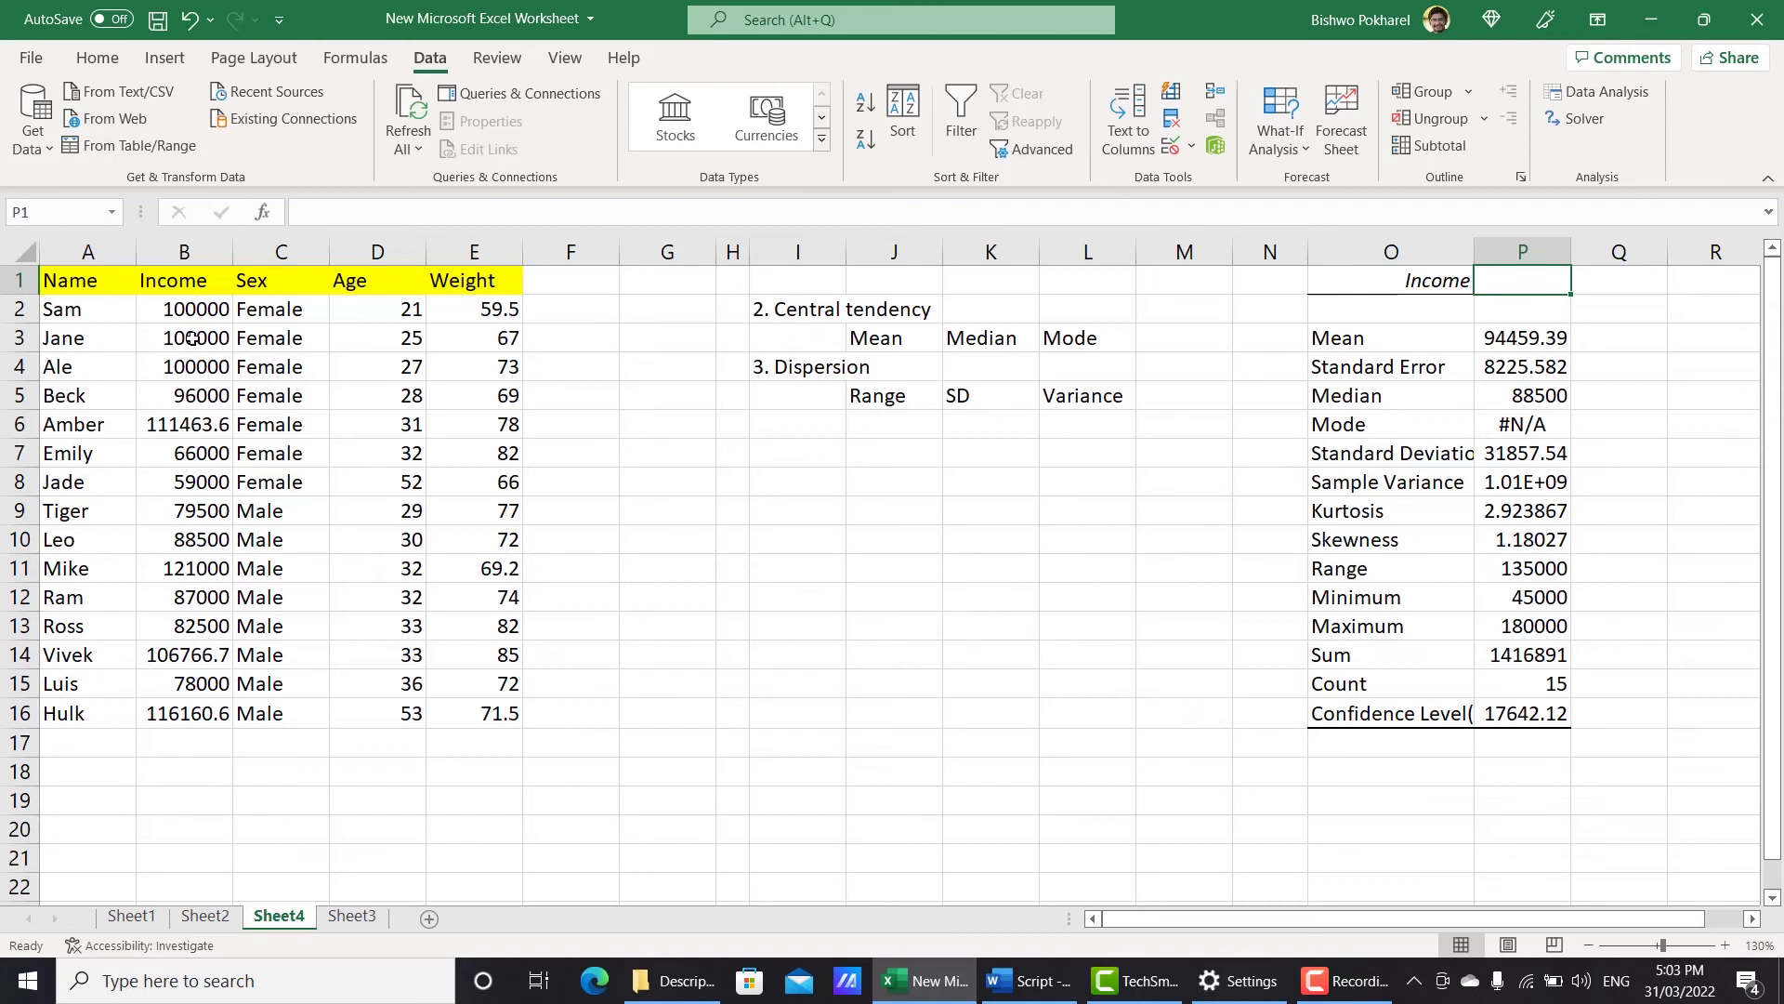
pyautogui.moveTo(203, 337); pyautogui.dragTo(201, 362)
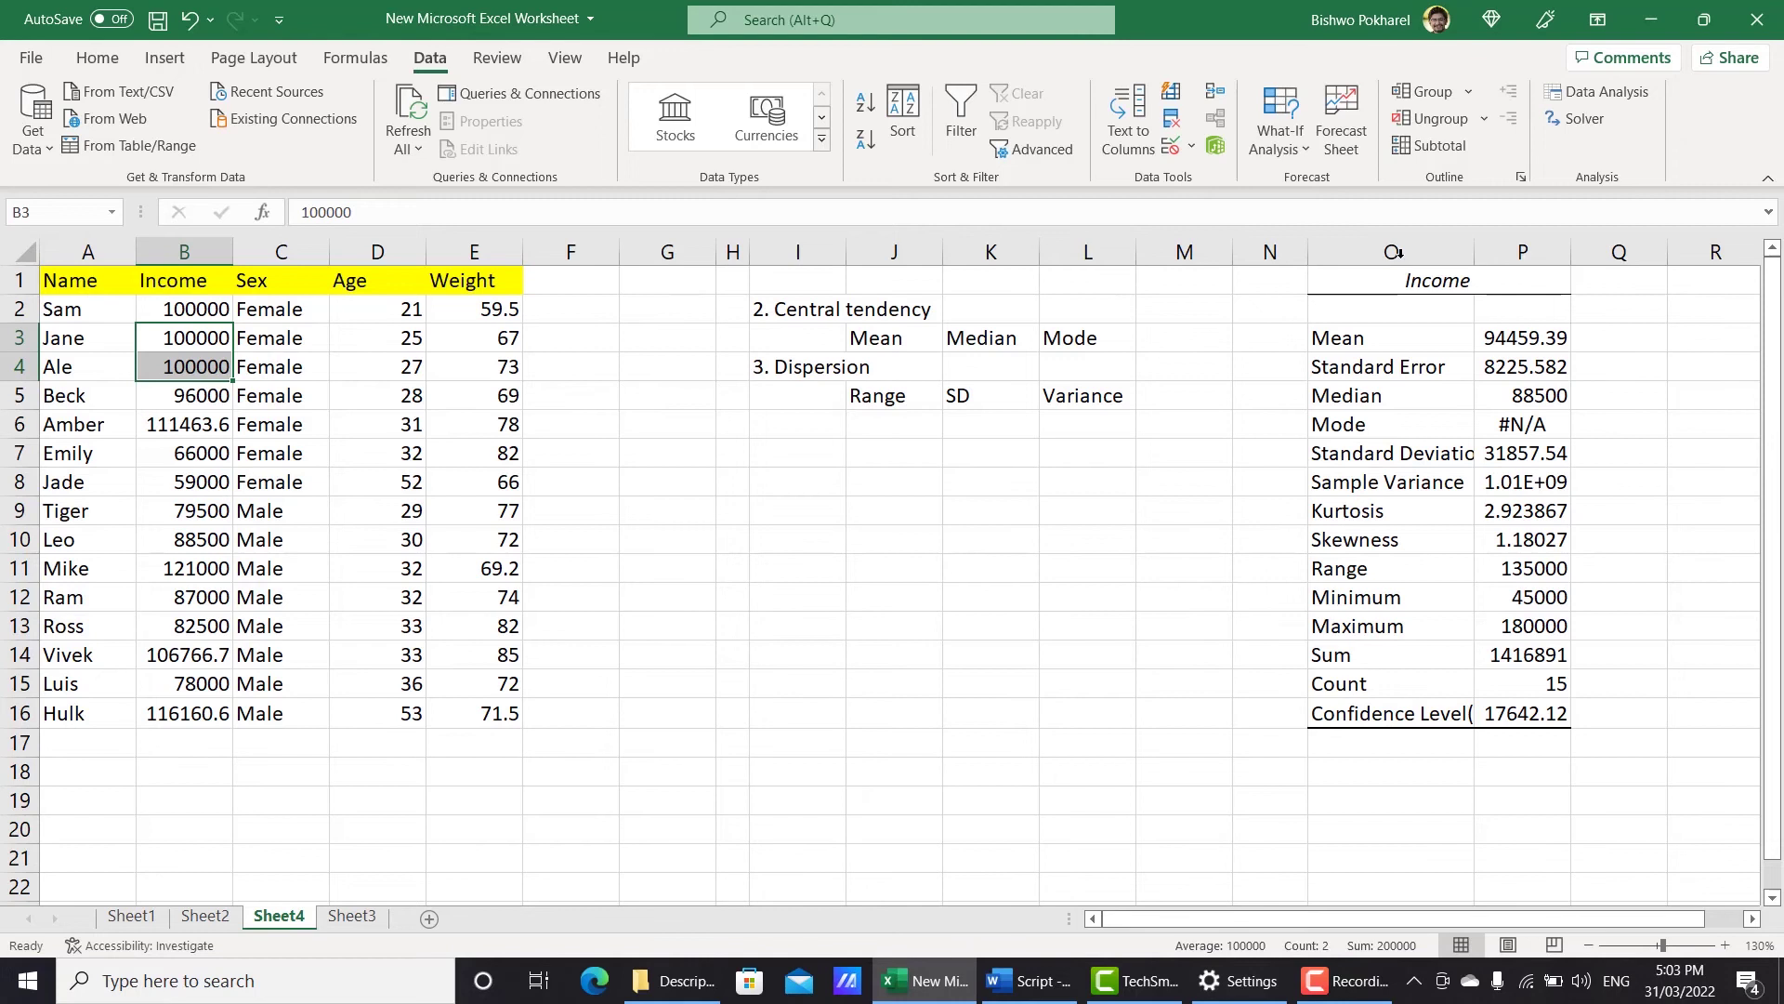
# Delete columns O and P holding the old statistics output and select cell O1.
pyautogui.moveTo(1399, 263); pyautogui.dragTo(1524, 255)
pyautogui.rightClick(1527, 254)
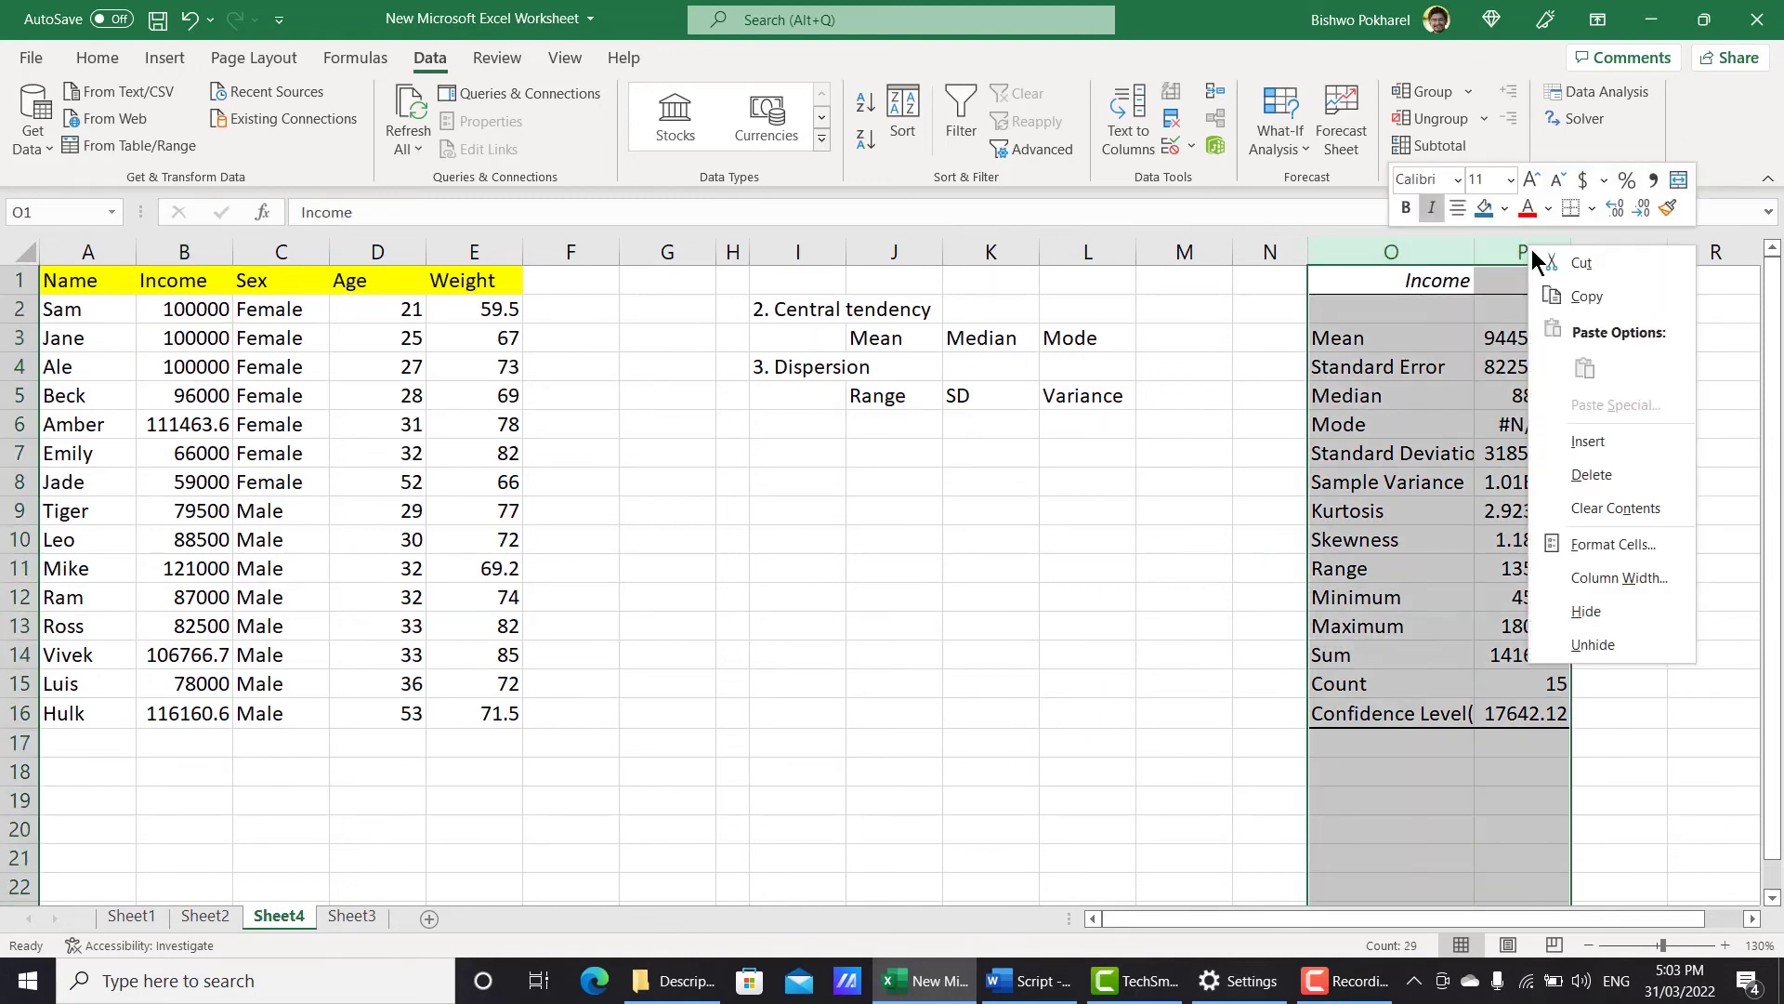
pyautogui.click(1580, 474)
pyautogui.click(1366, 284)
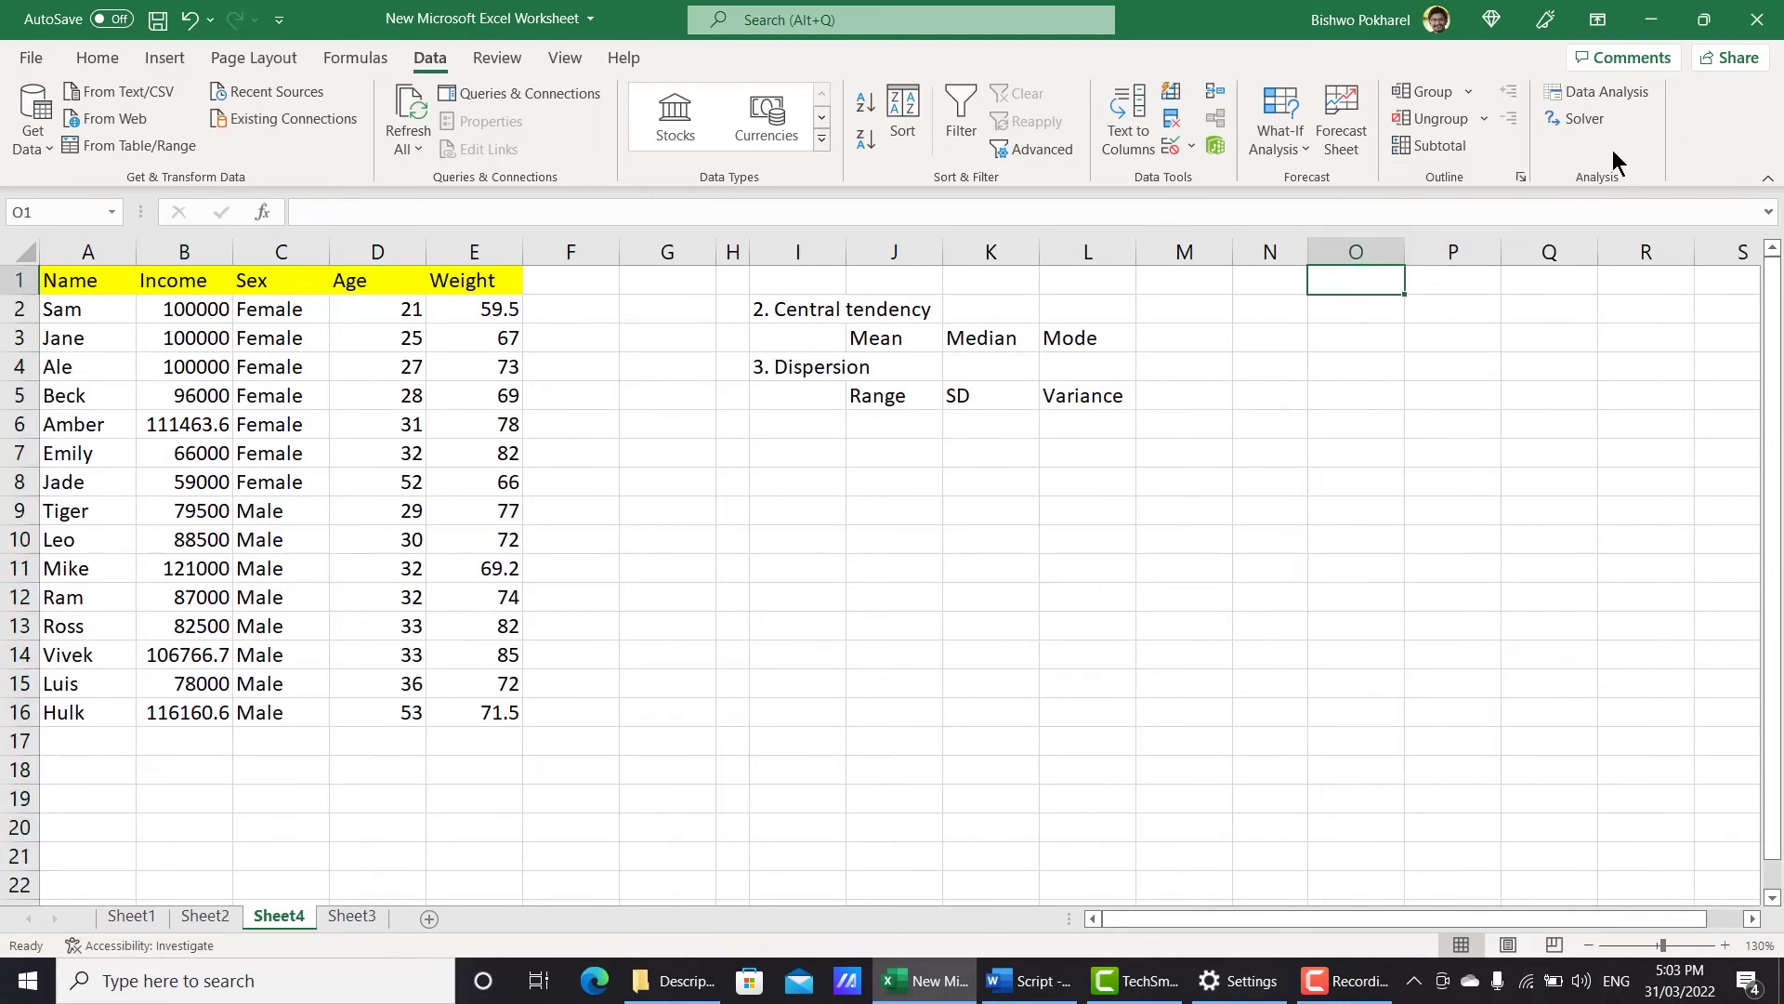
# Rerun Descriptive Statistics on $B$1:$B$16 with output to $O$1, keeping labels, summary statistics and the 95% confidence level.
pyautogui.click(1599, 91)
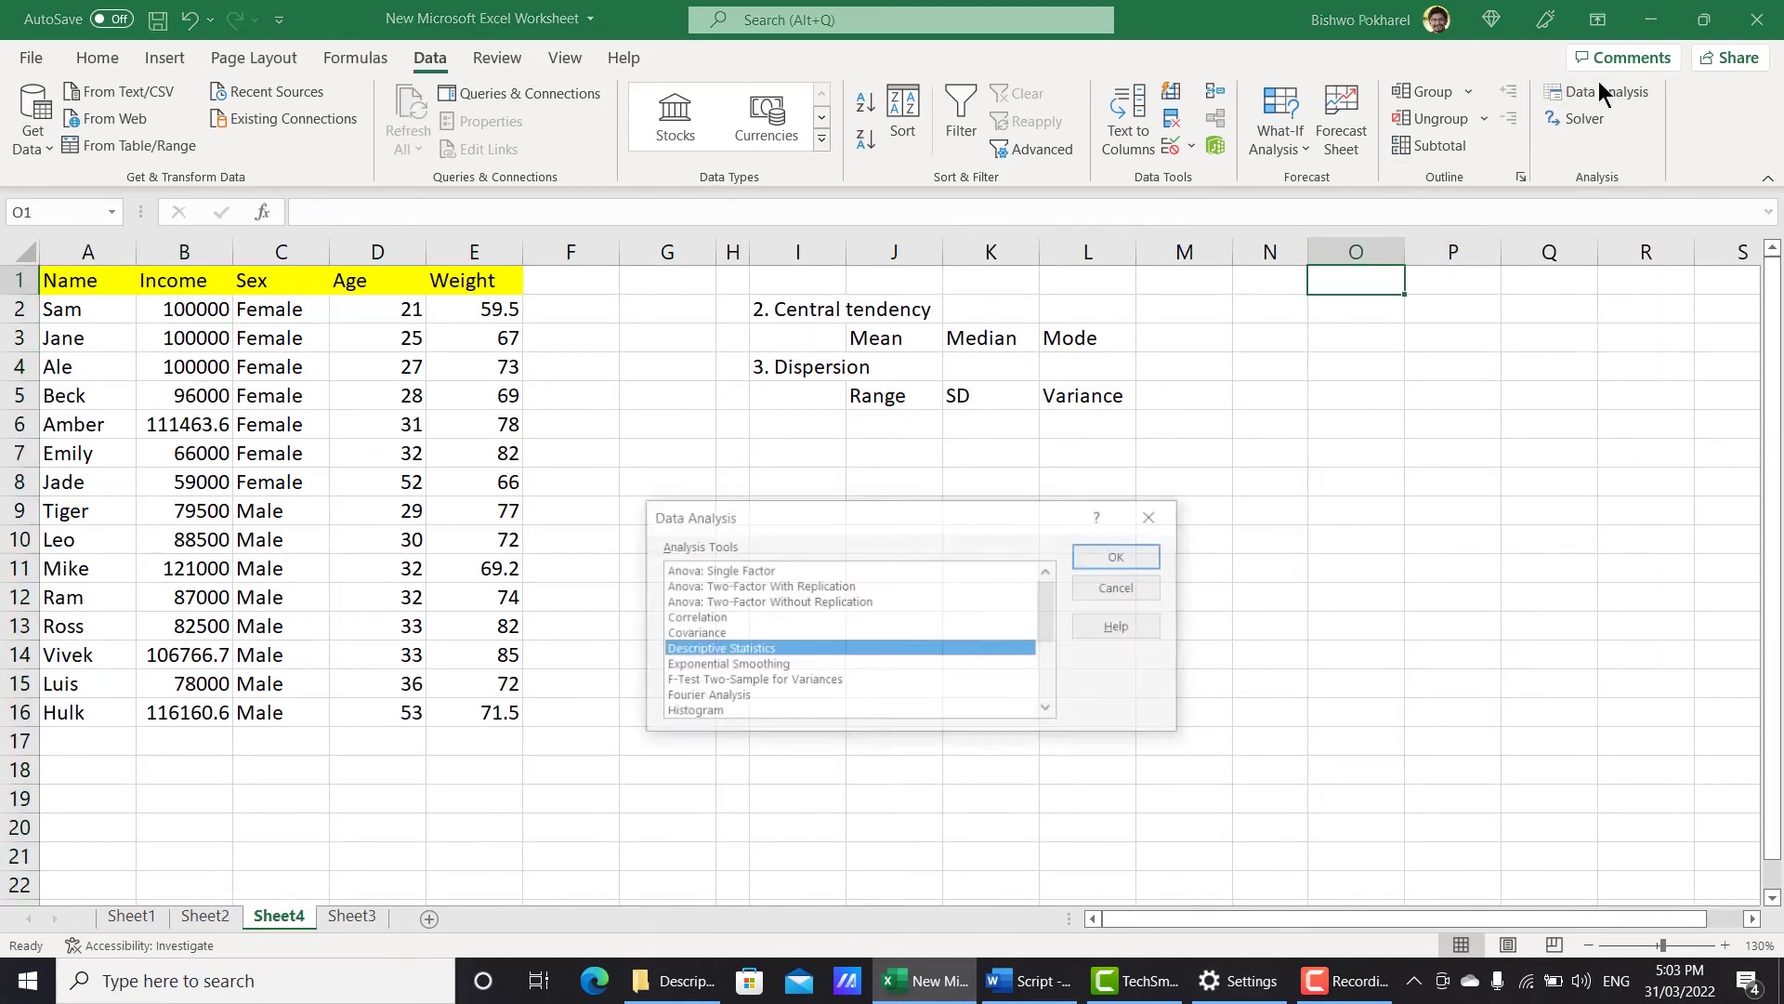
pyautogui.click(1093, 556)
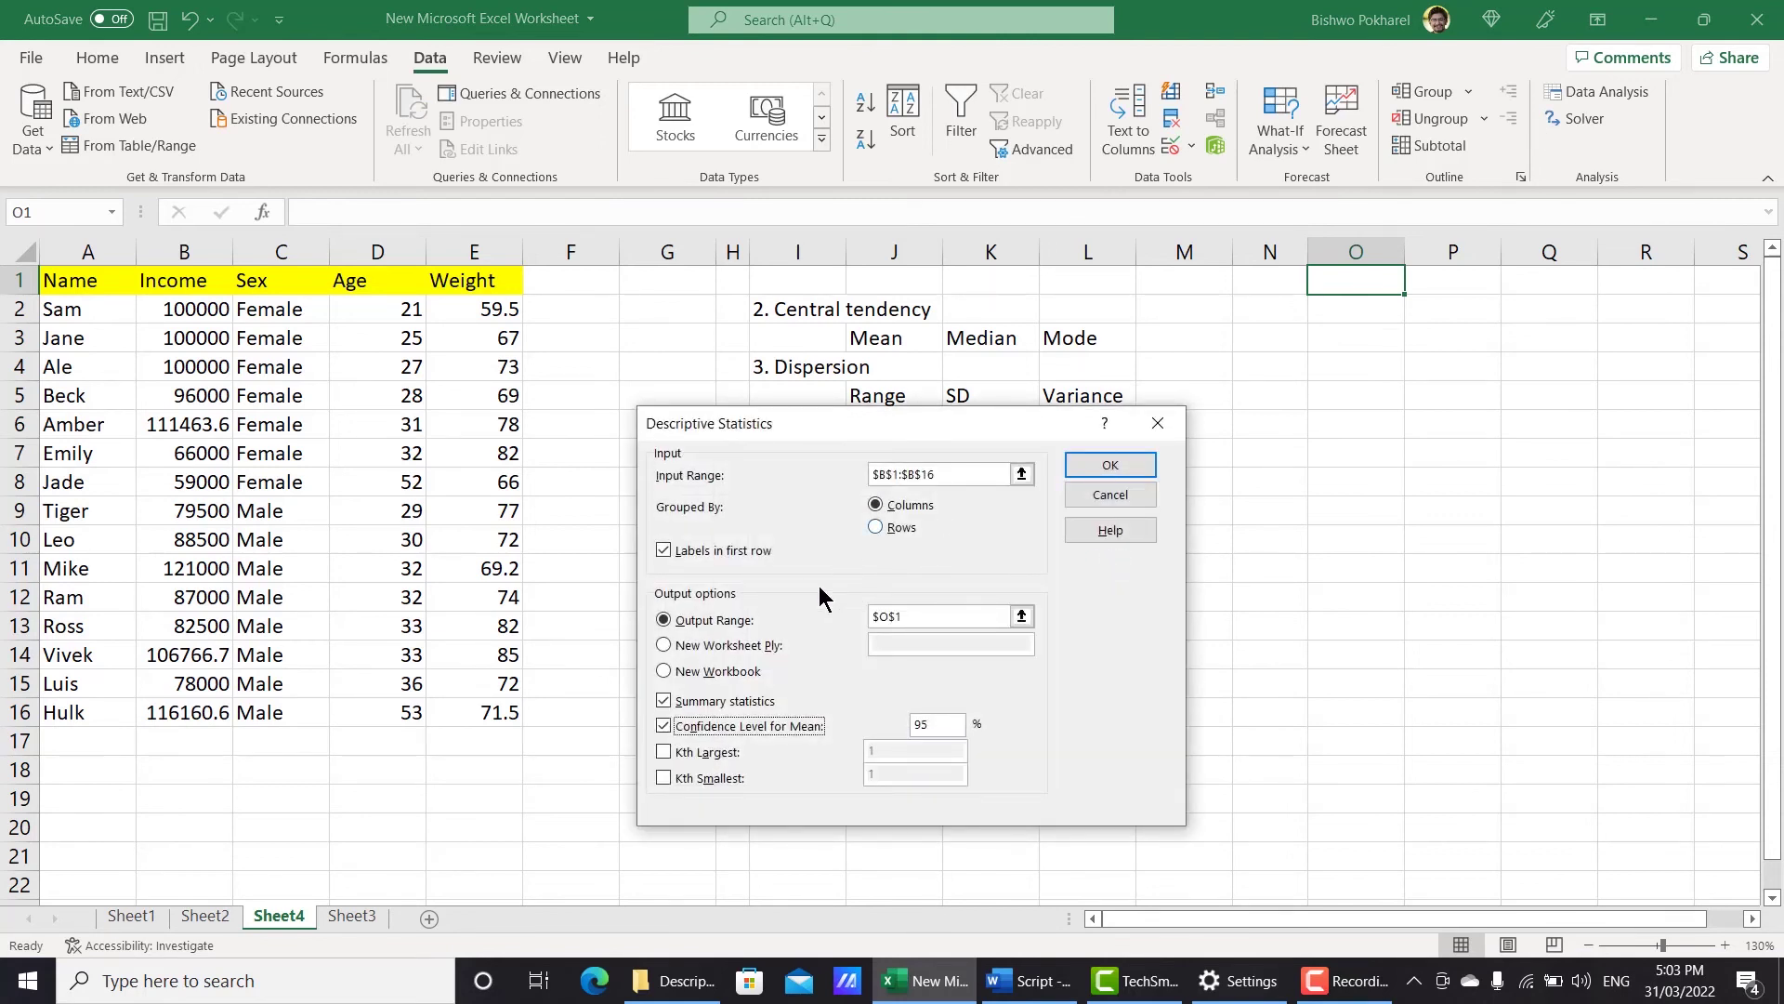
pyautogui.click(1130, 469)
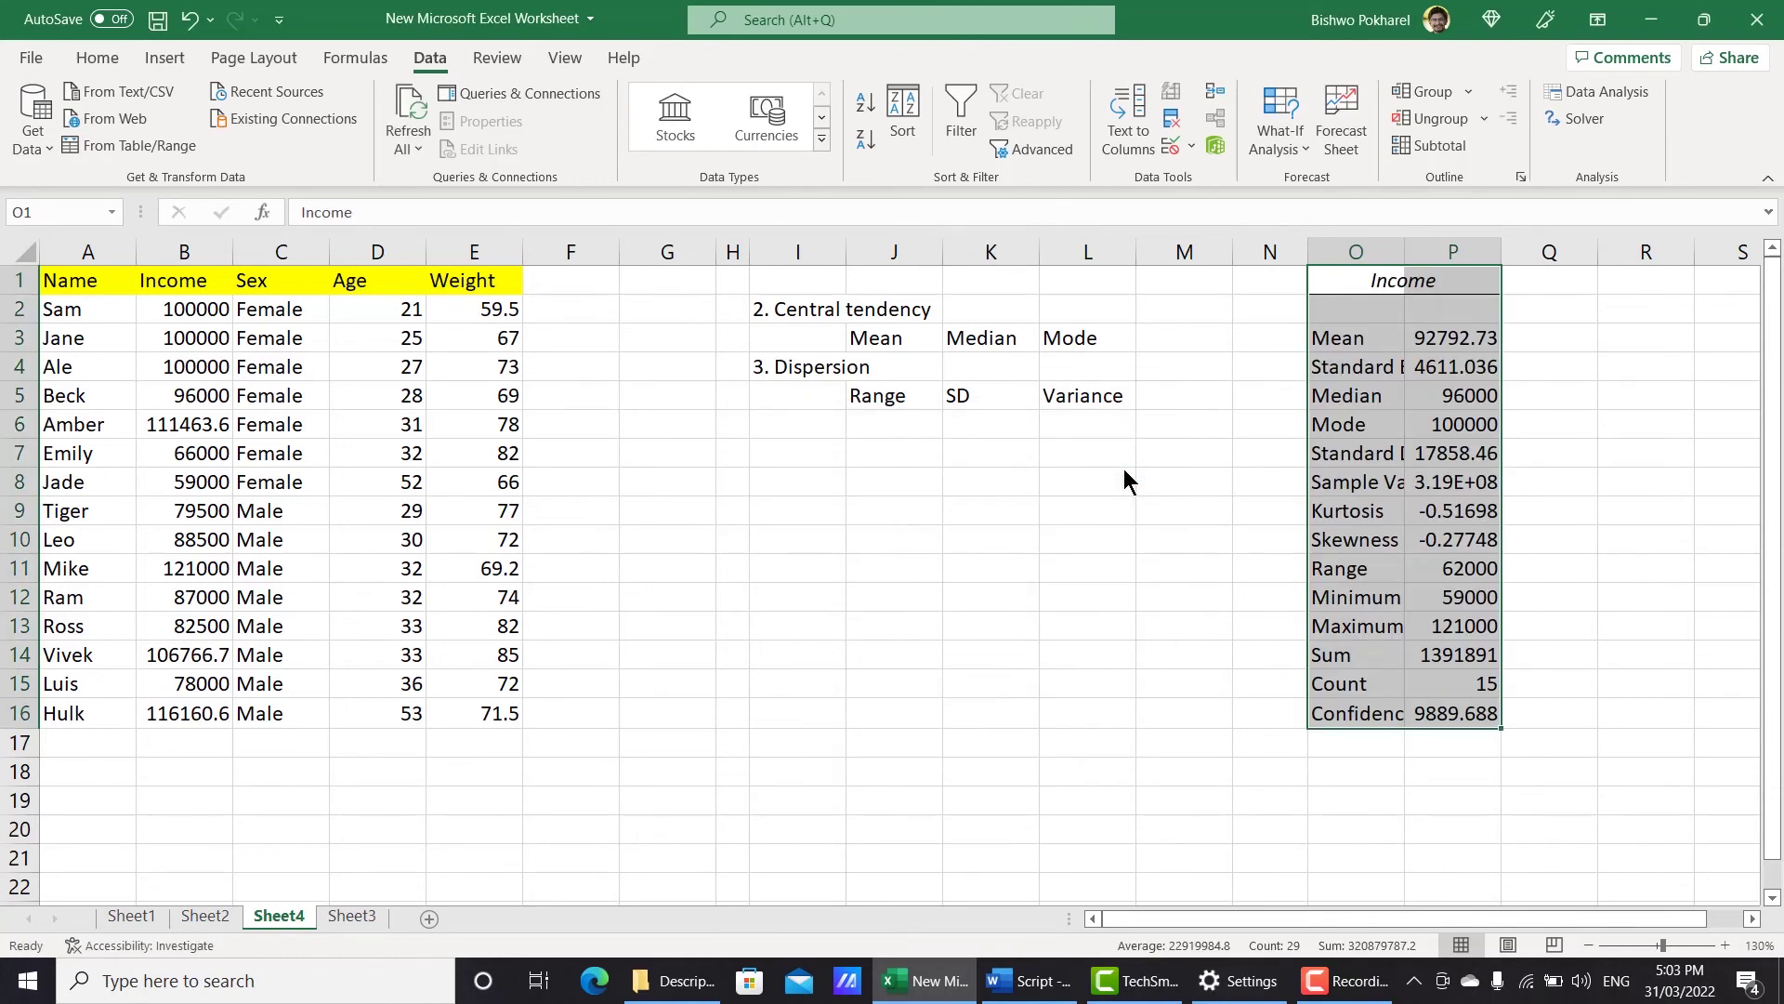
# Widen column O for the statistic labels and check the new mode, mean and median values in column P.
pyautogui.click(1468, 430)
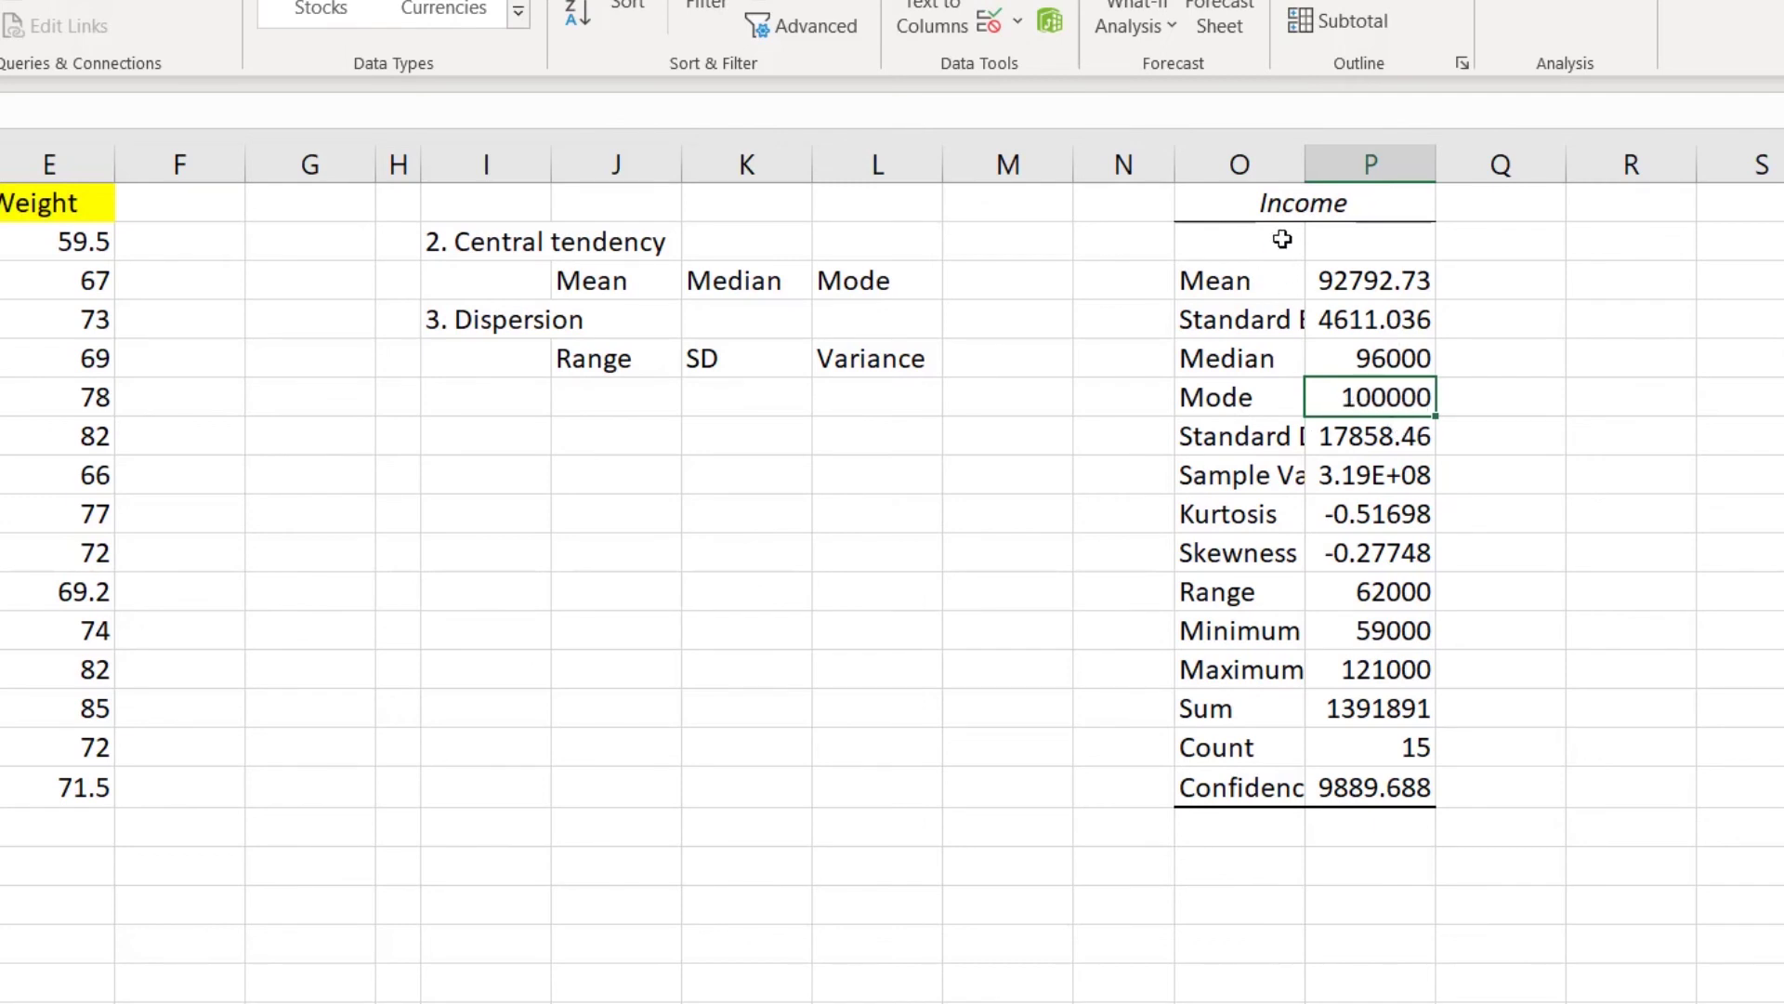
pyautogui.moveTo(1306, 164); pyautogui.dragTo(1358, 171)
pyautogui.click(1436, 358)
pyautogui.click(1427, 281)
pyautogui.click(1438, 354)
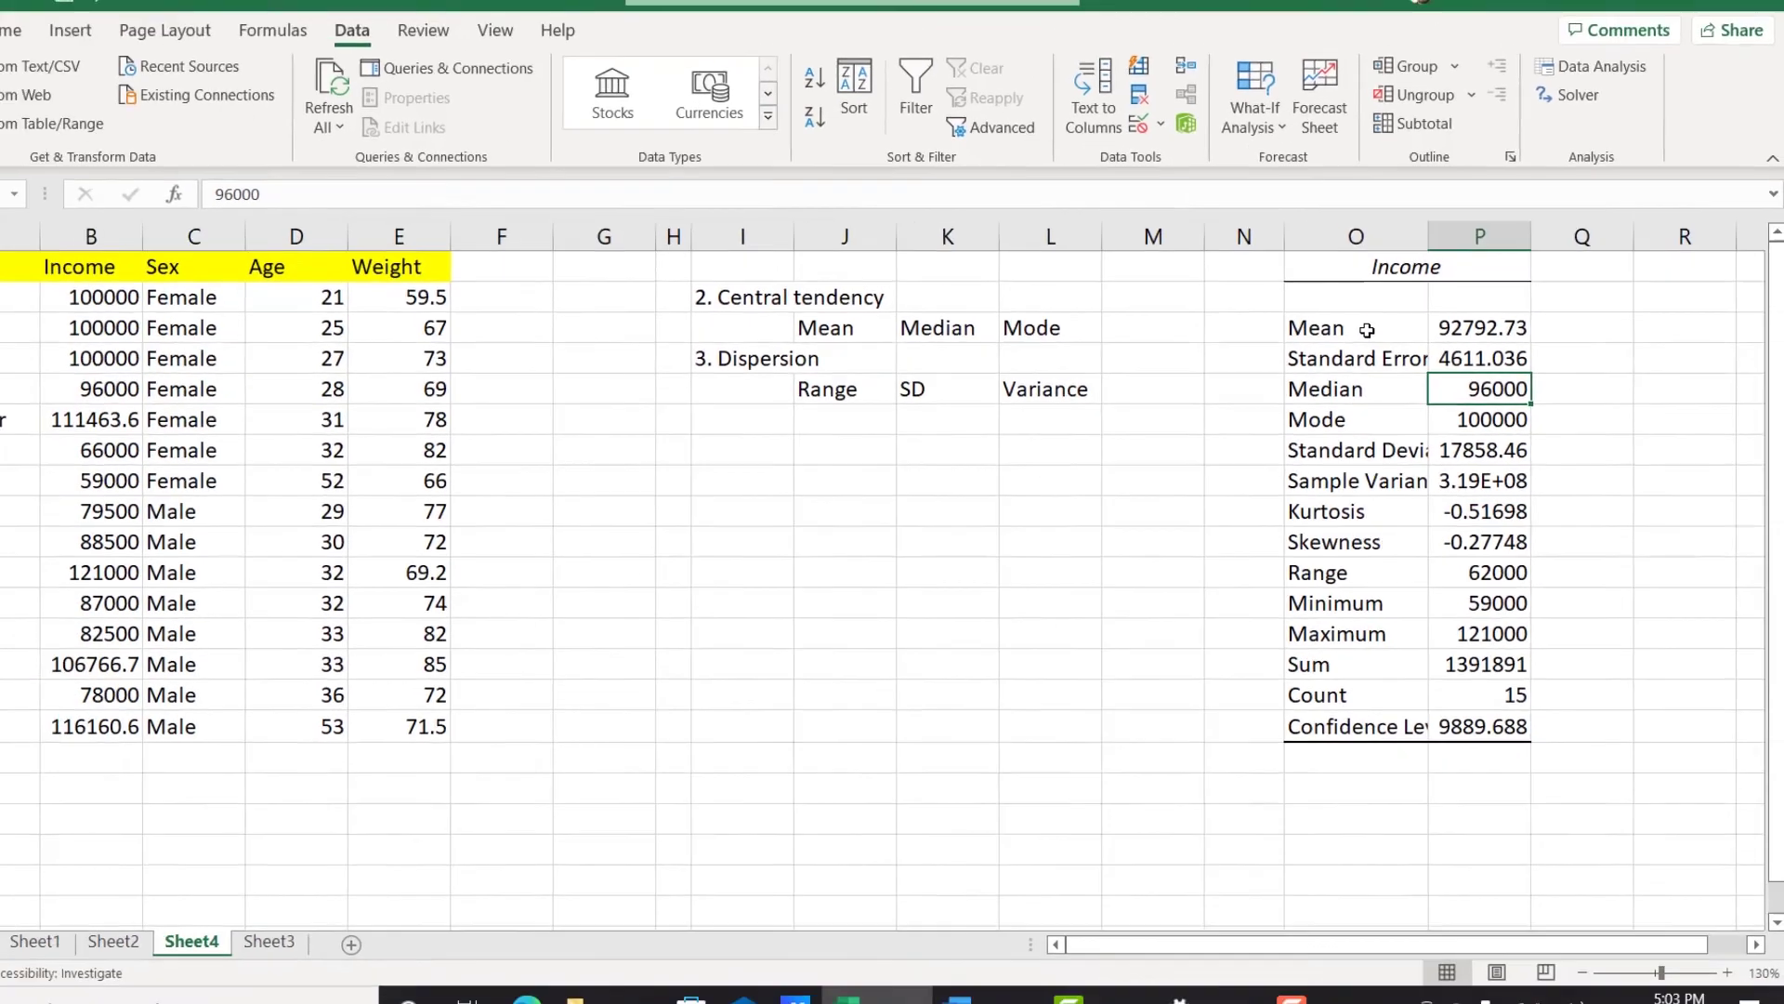
# Fill the Mean, Median and Mode rows of the statistics output (O3:P3, O5:P5 and O6:P6) with blue.
pyautogui.moveTo(1335, 280); pyautogui.dragTo(1430, 270)
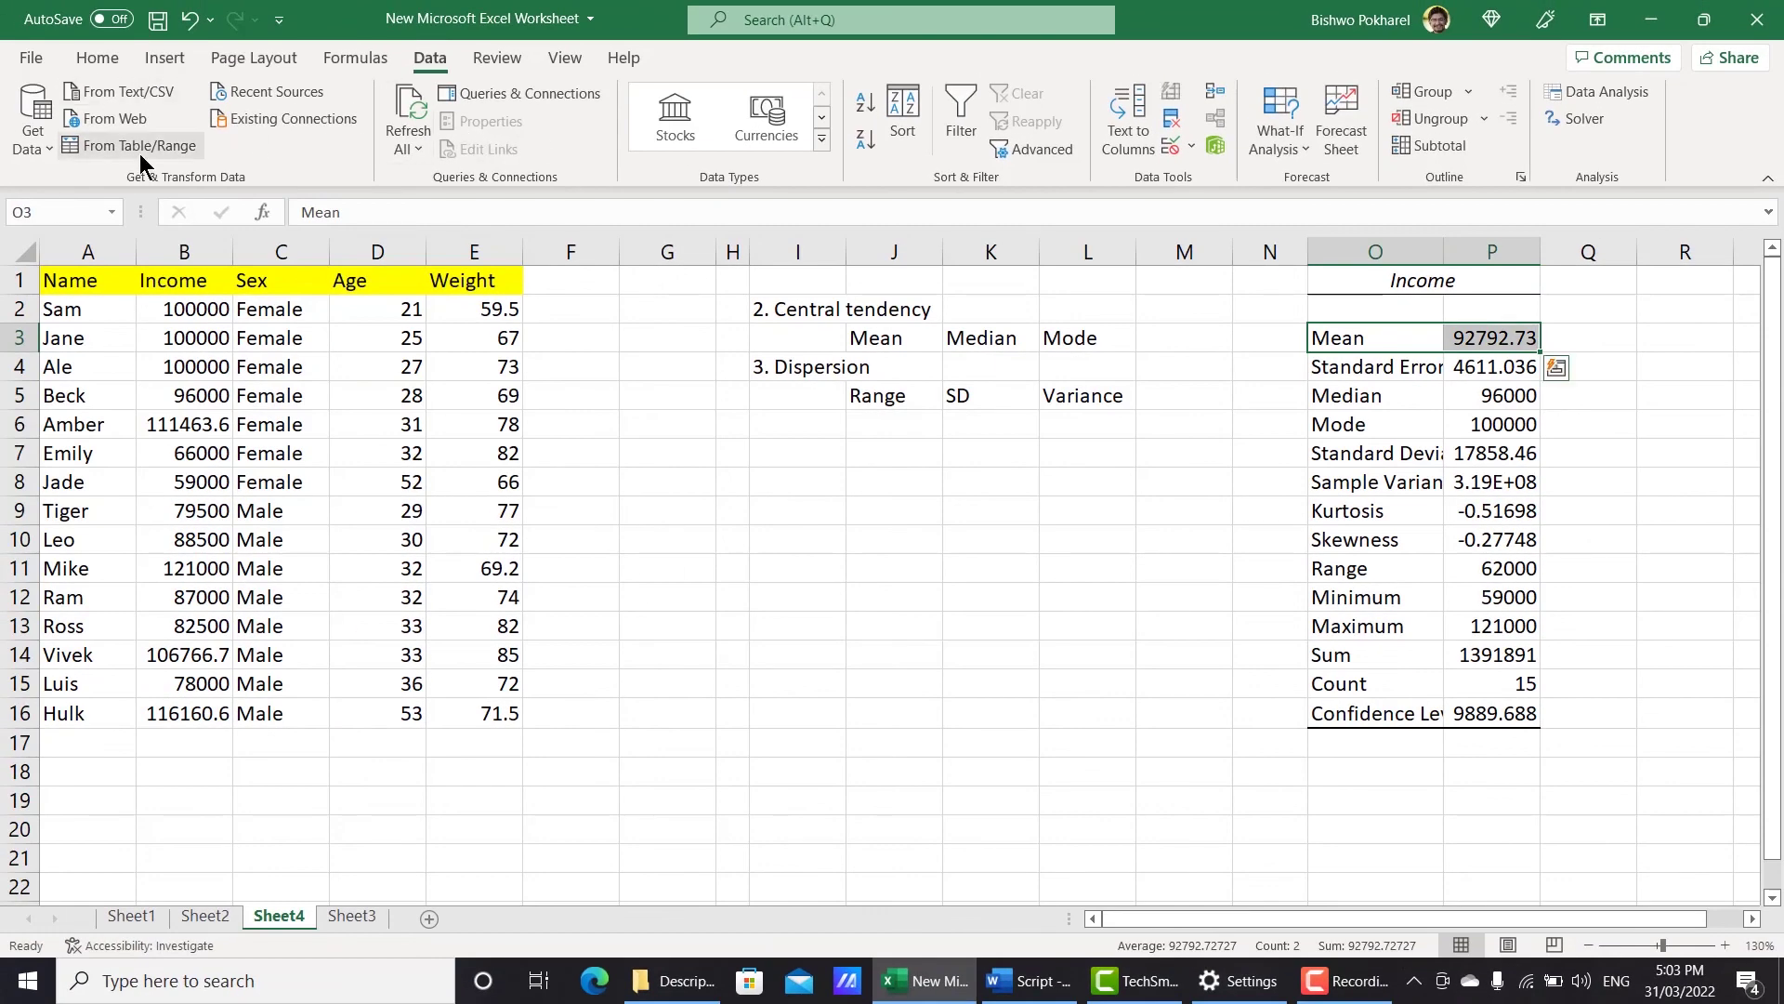
pyautogui.click(96, 57)
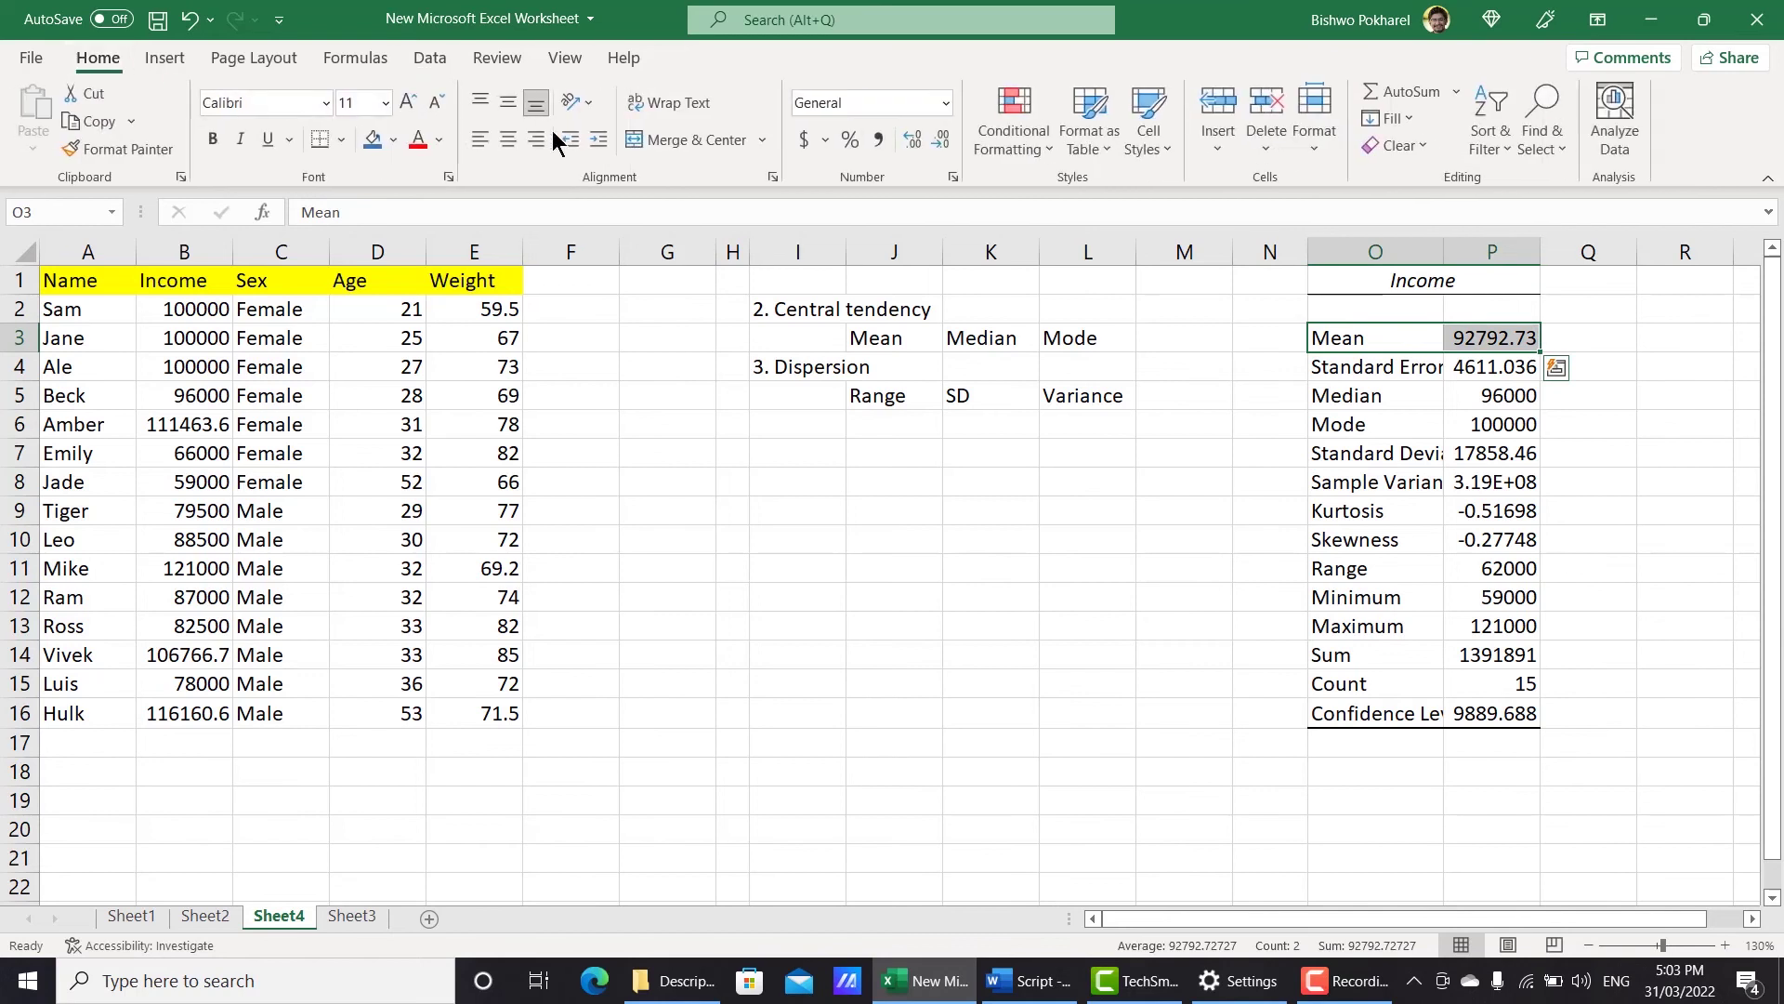
pyautogui.click(373, 139)
pyautogui.moveTo(1373, 370); pyautogui.dragTo(1497, 368)
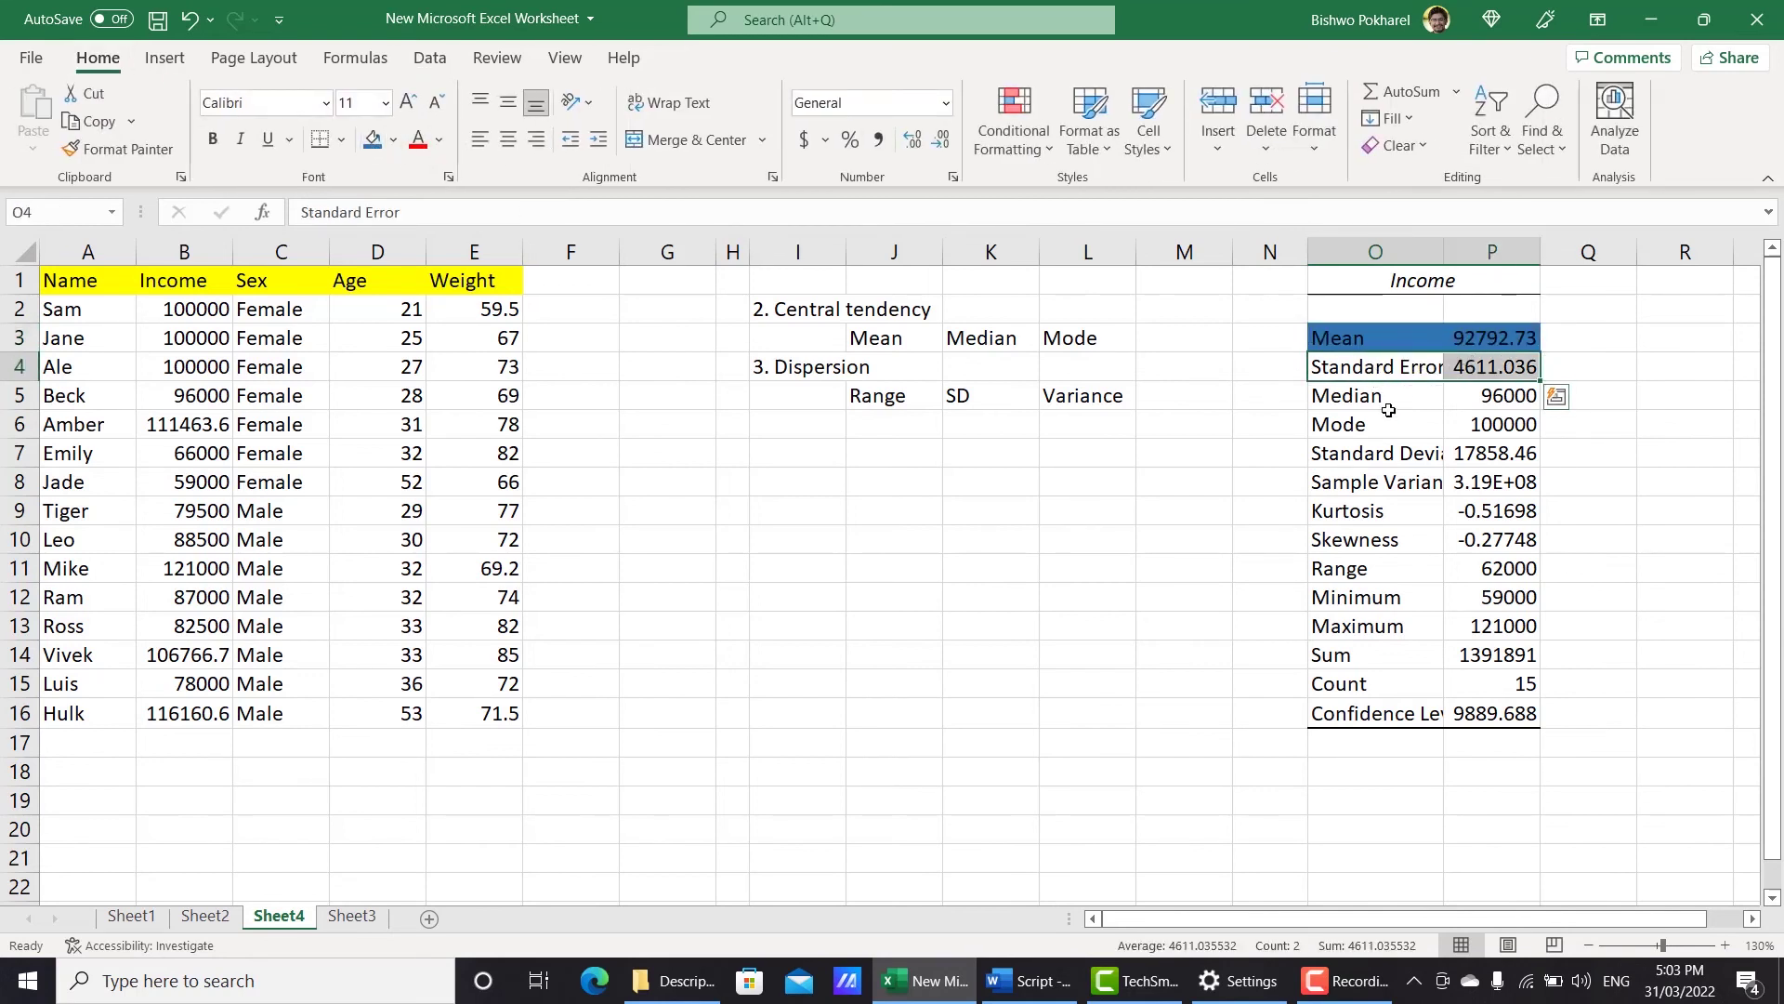
pyautogui.moveTo(1376, 399); pyautogui.dragTo(1496, 396)
pyautogui.click(373, 139)
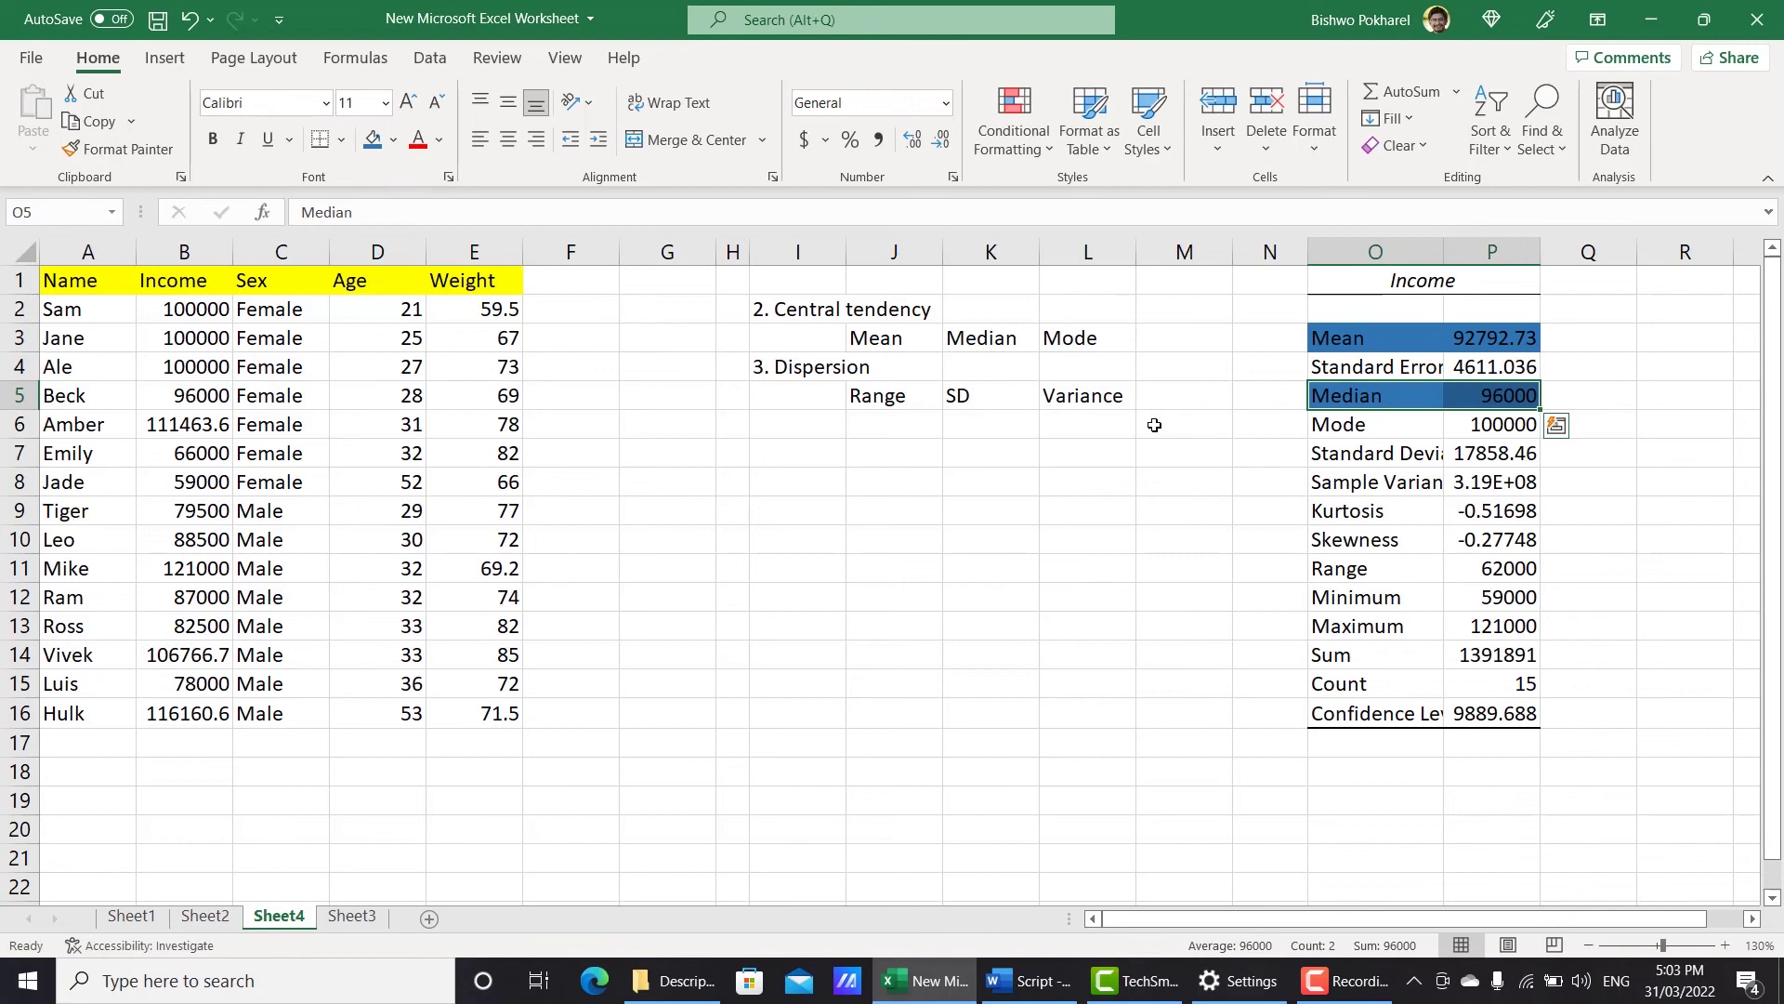
pyautogui.moveTo(1371, 425); pyautogui.dragTo(1478, 424)
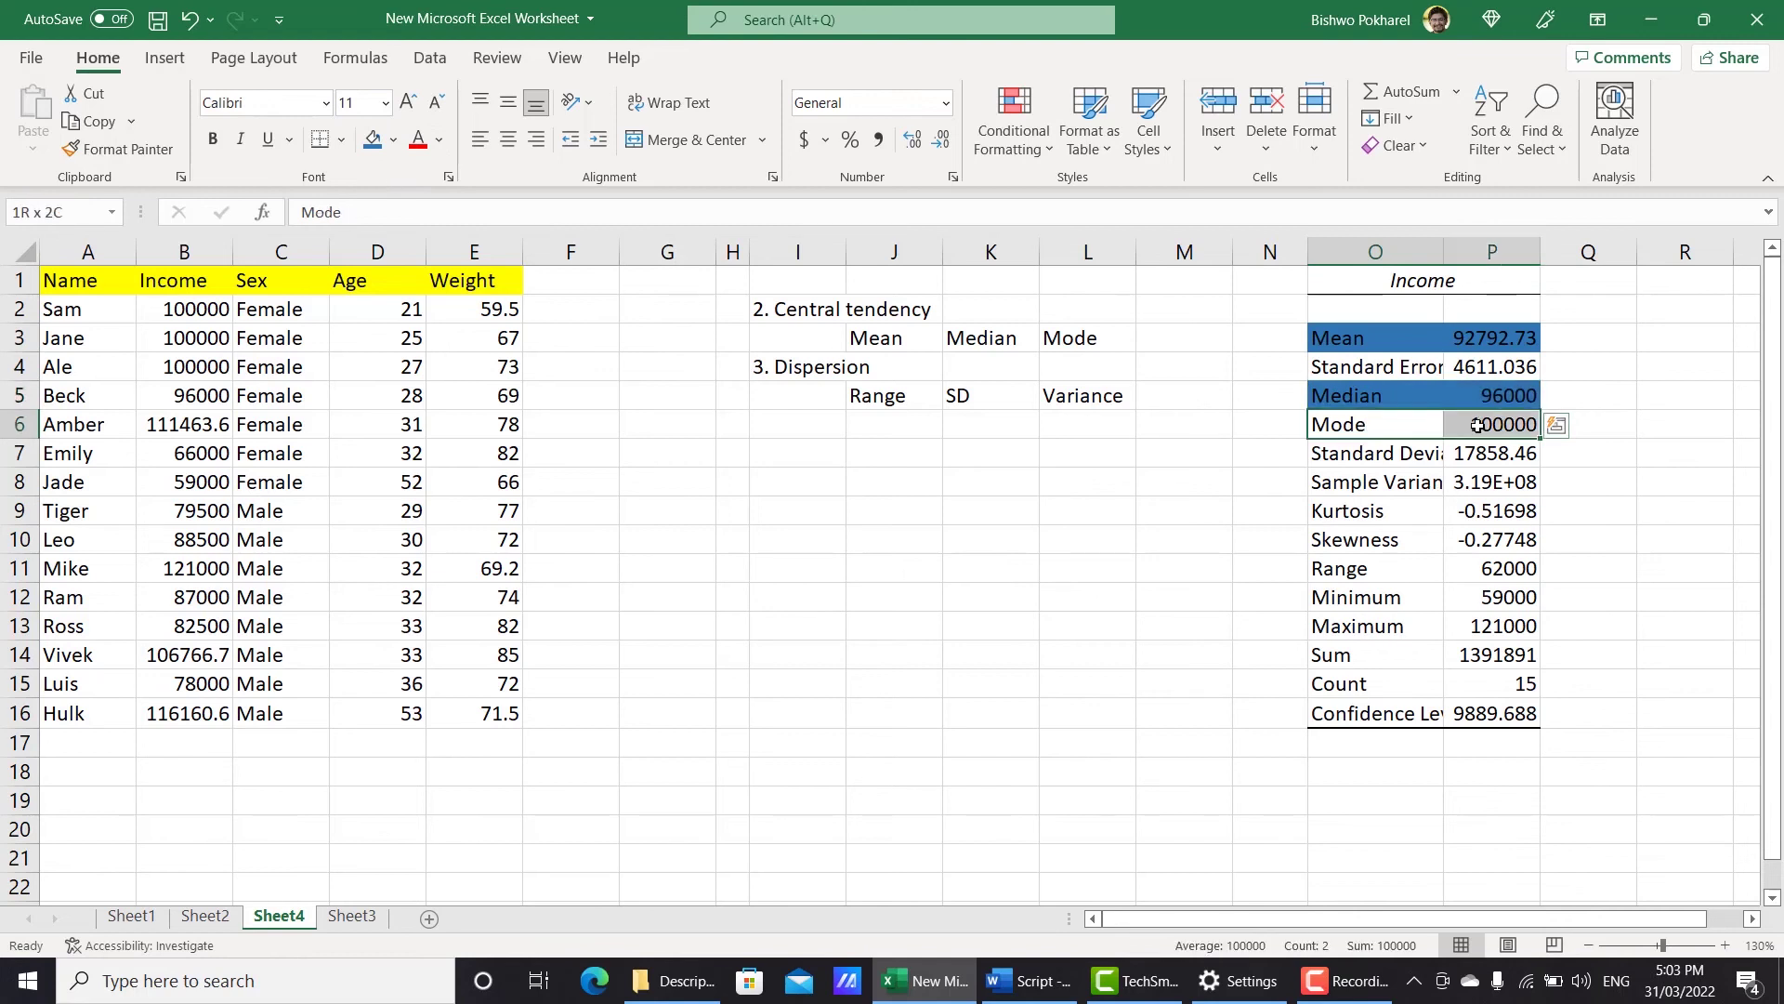
pyautogui.click(373, 139)
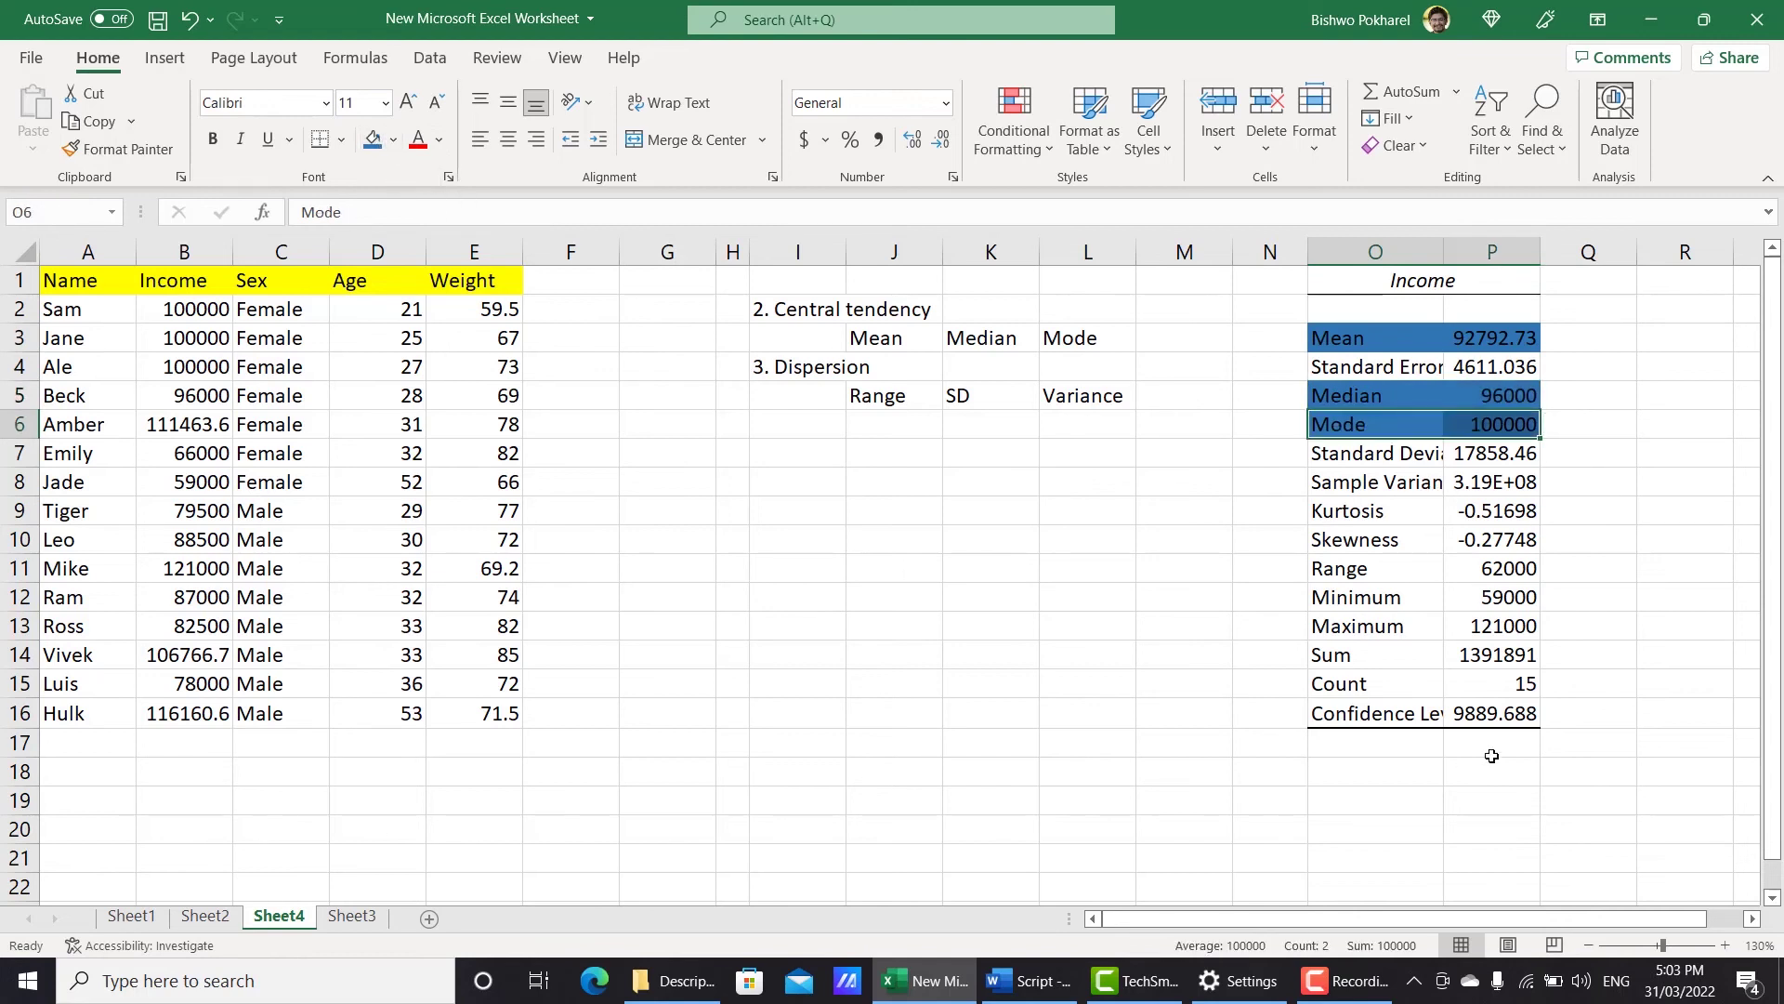
# Set the font color of the "2. Central tendency" heading in I2:J2 to red.
pyautogui.click(798, 309)
pyautogui.moveTo(878, 316); pyautogui.dragTo(879, 320)
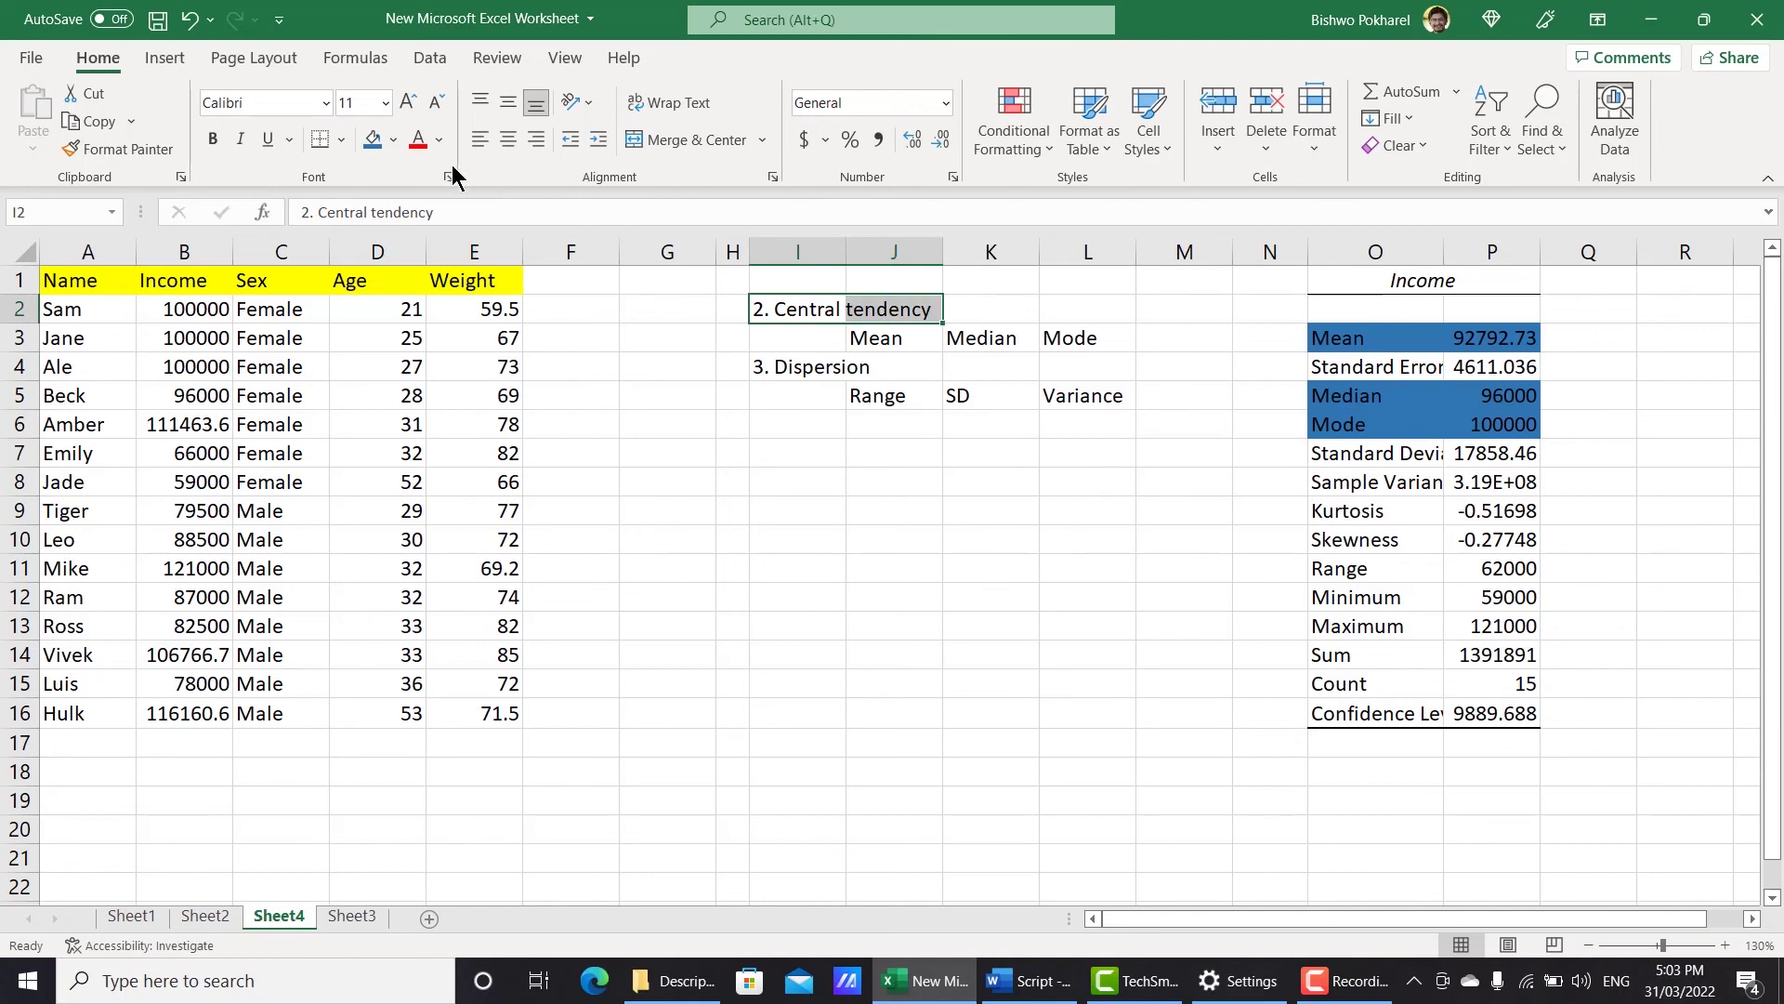
pyautogui.click(417, 139)
# Fill the Range row of the Income statistics output (O11:P11) with blue.
pyautogui.moveTo(759, 368); pyautogui.dragTo(1097, 397)
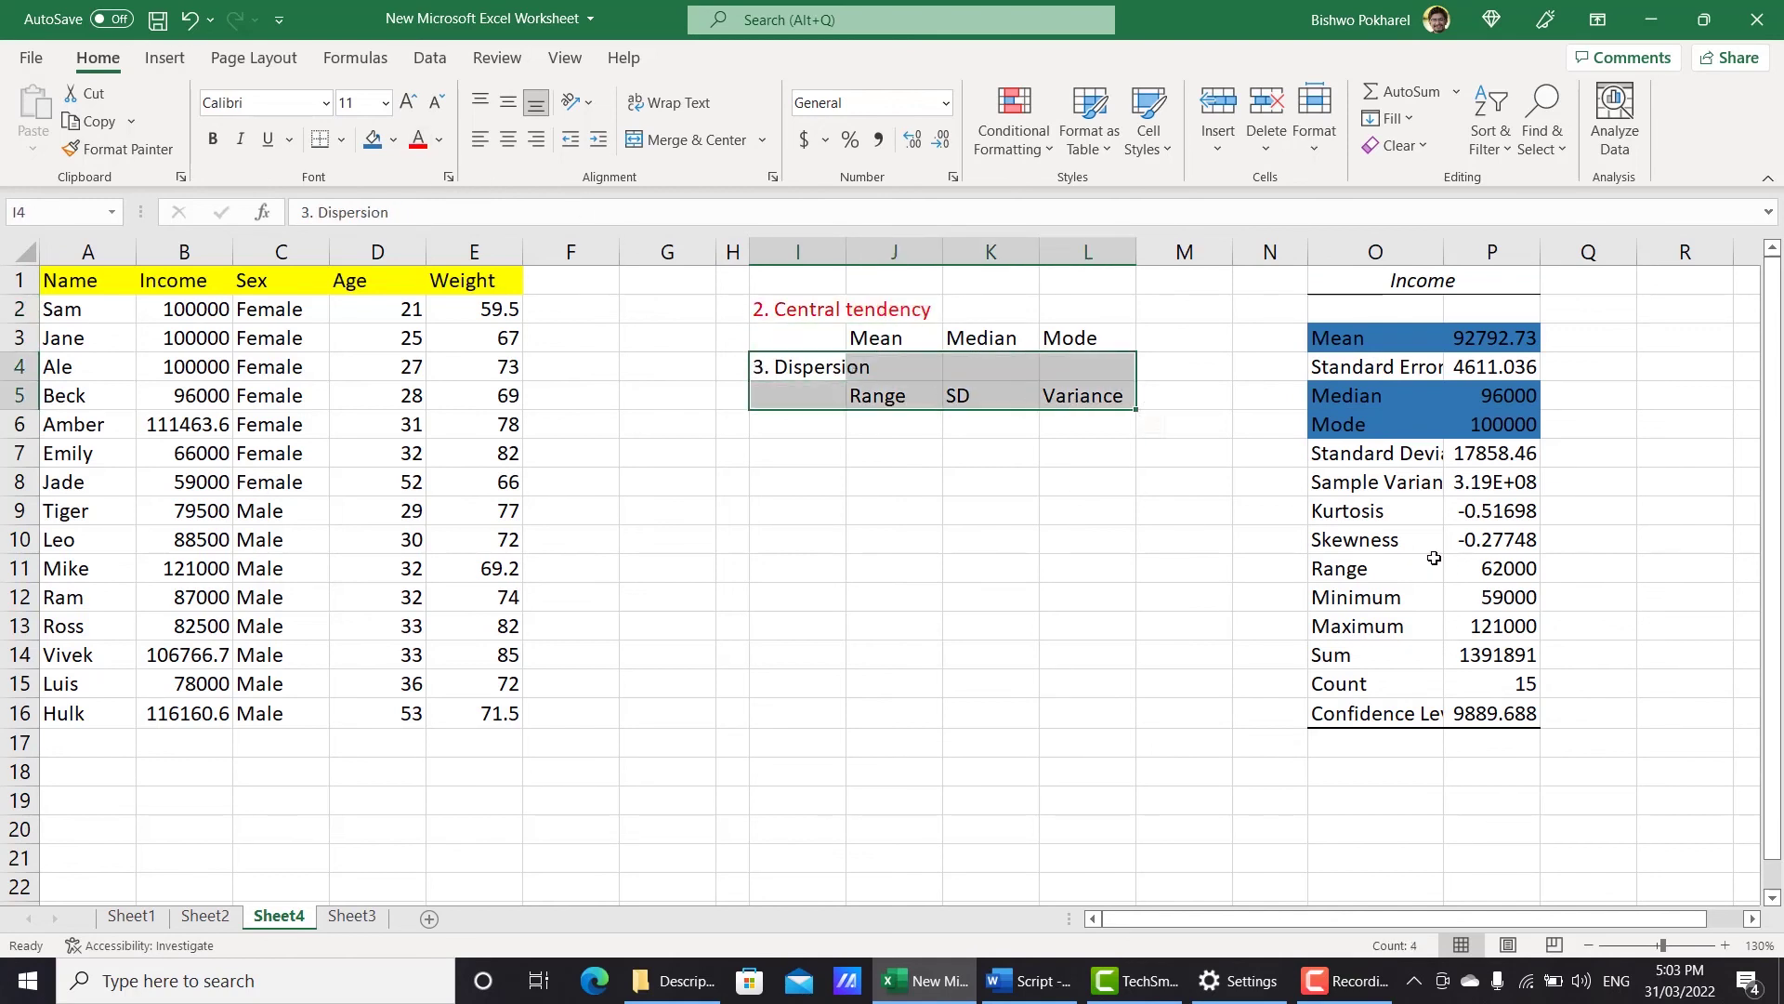
pyautogui.moveTo(1368, 568); pyautogui.dragTo(1510, 579)
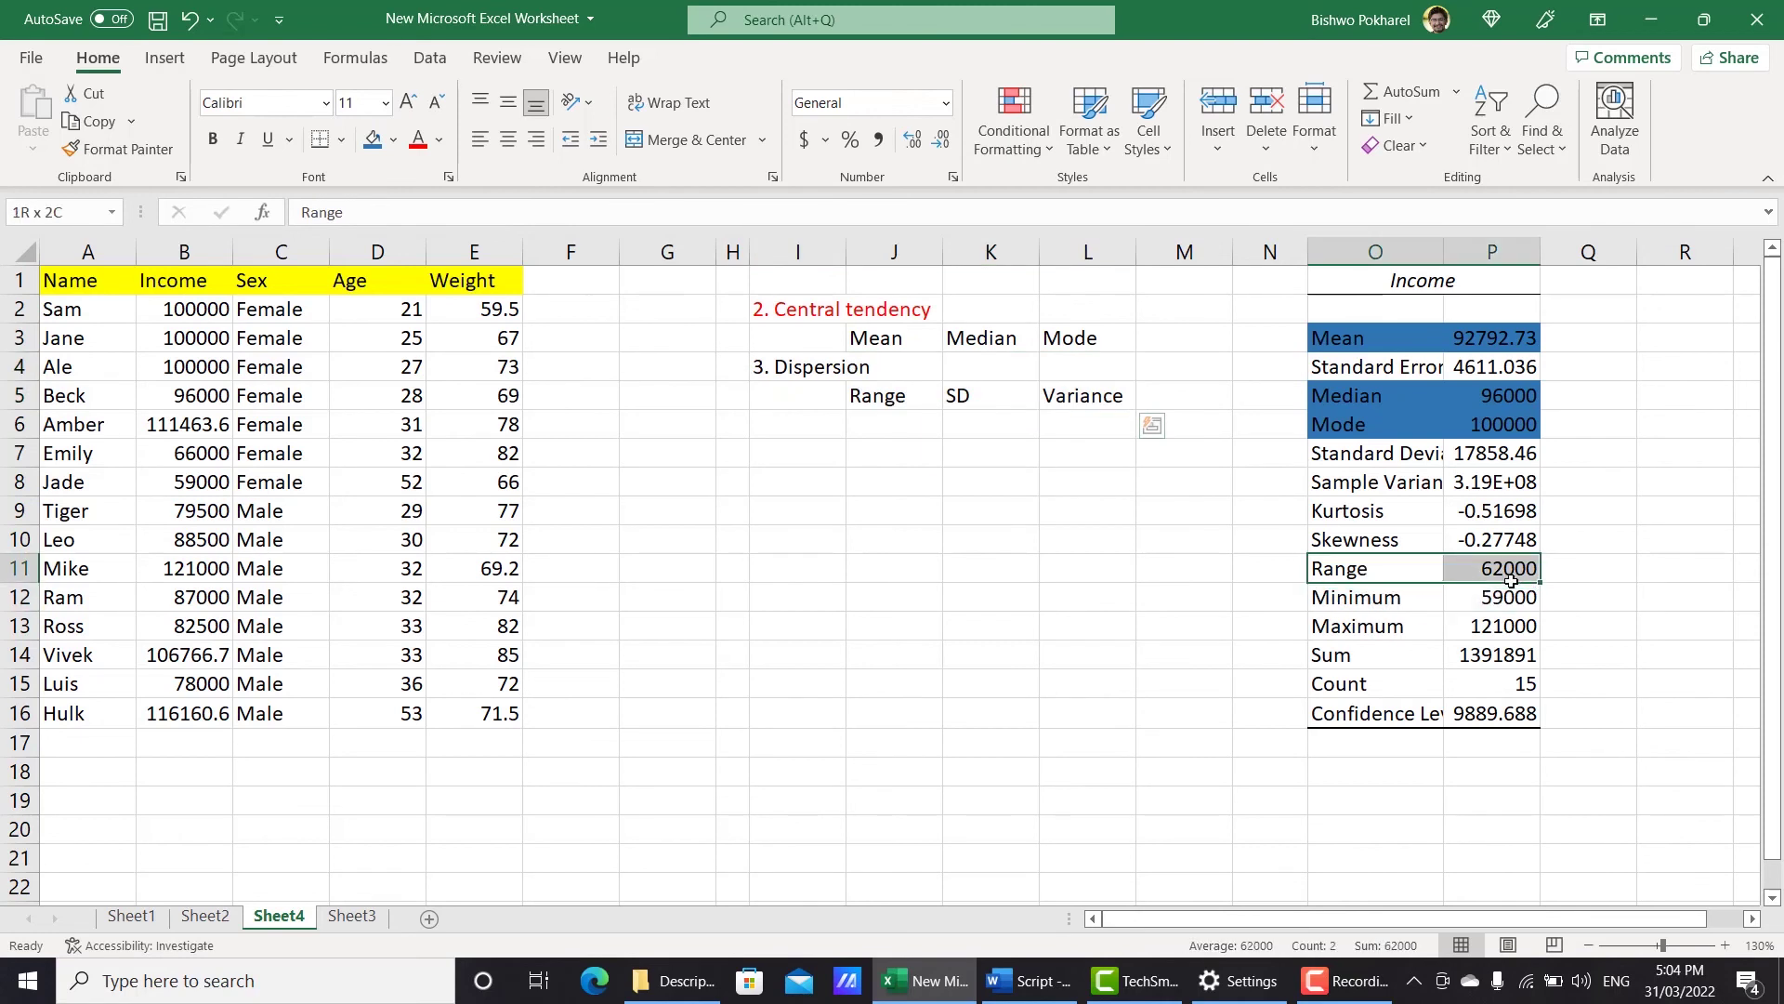
pyautogui.click(909, 398)
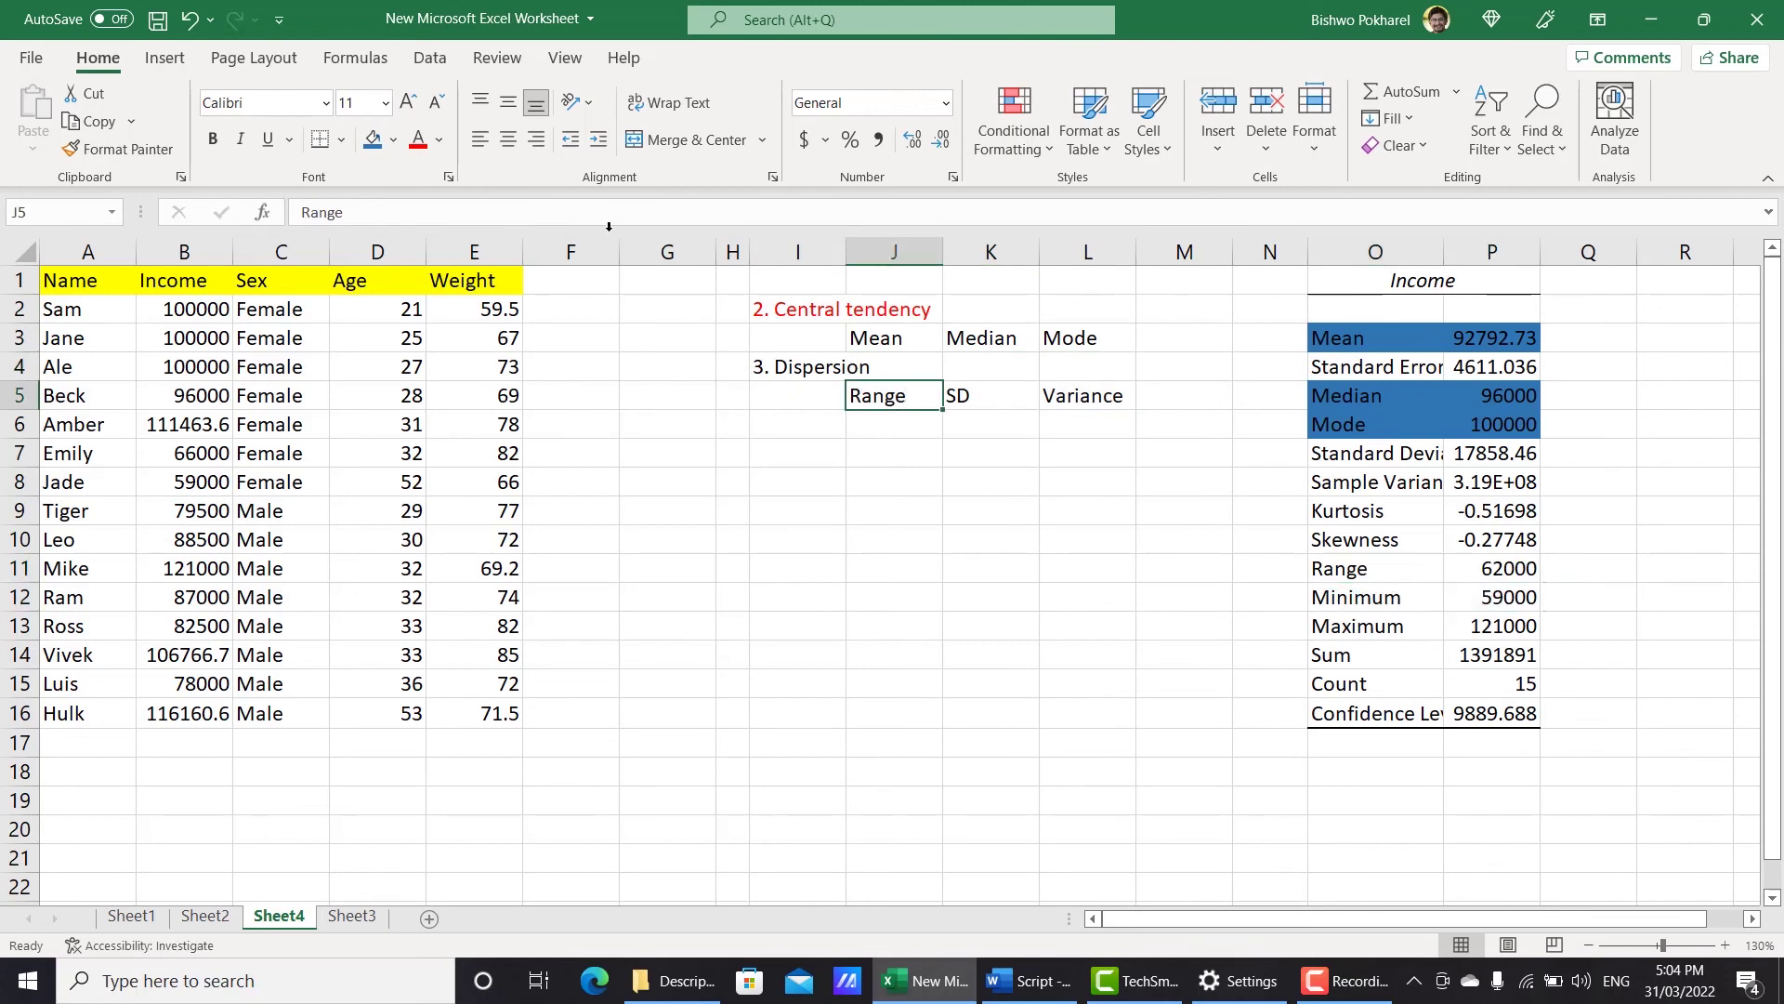
pyautogui.moveTo(1369, 568); pyautogui.dragTo(1501, 570)
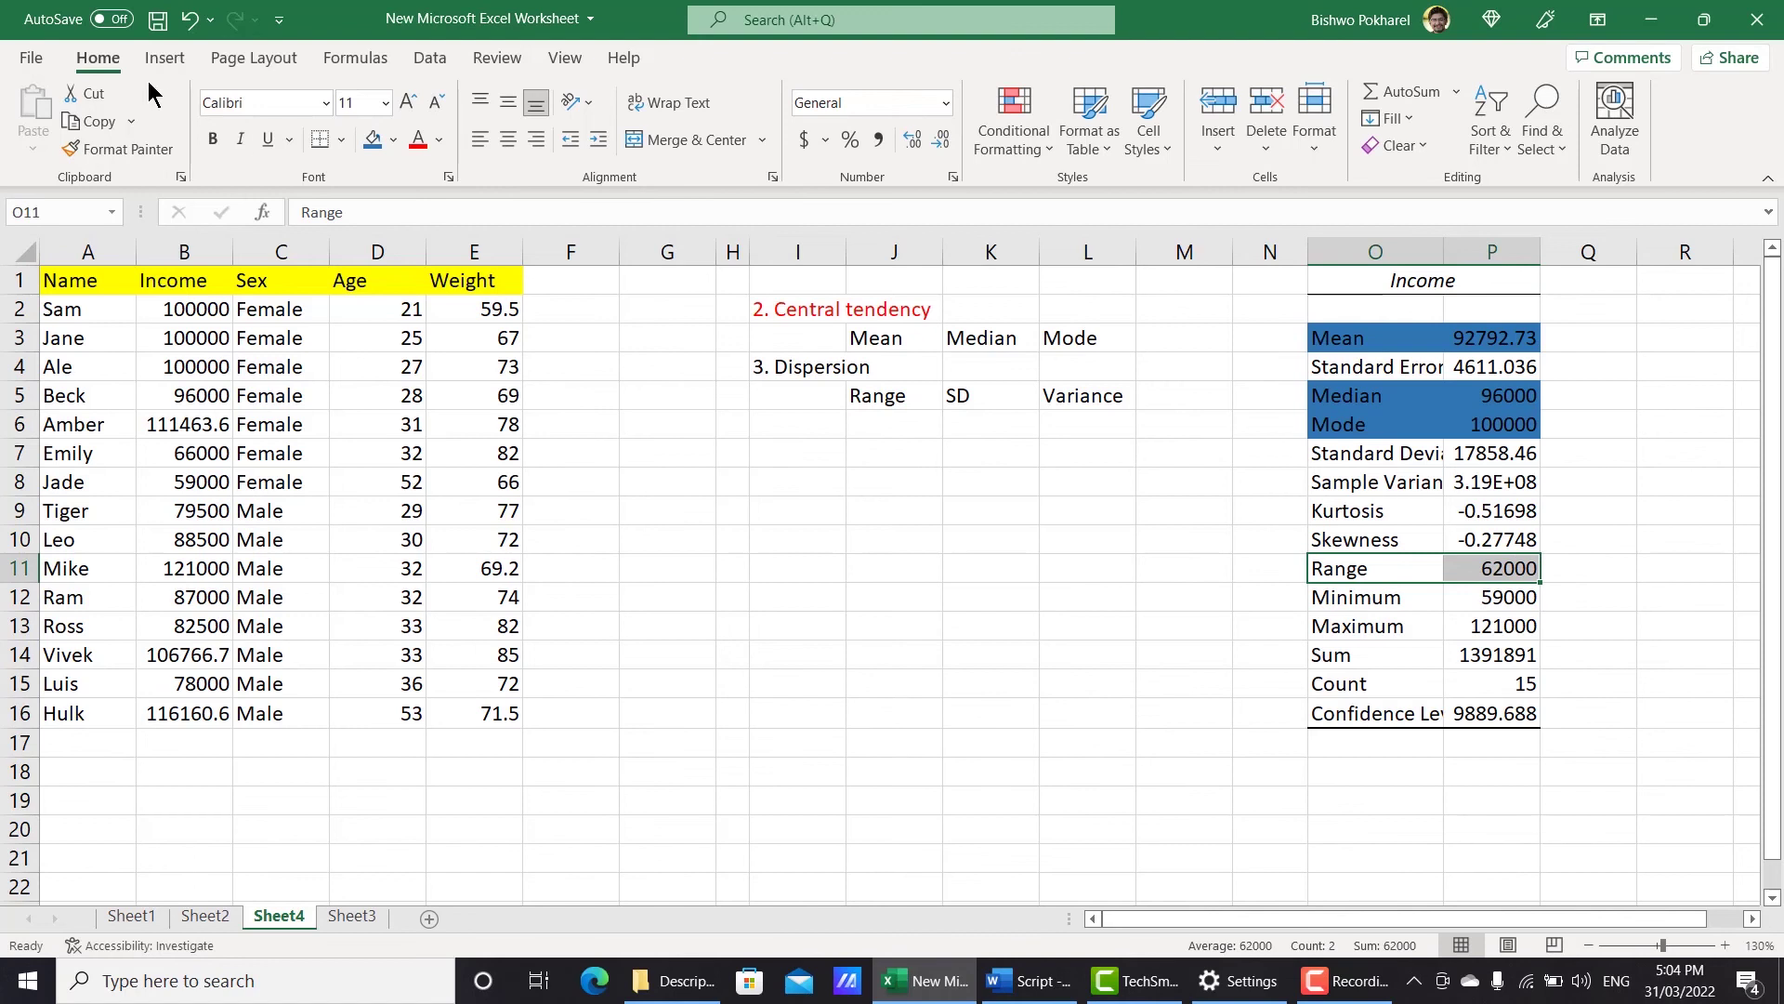
pyautogui.click(376, 145)
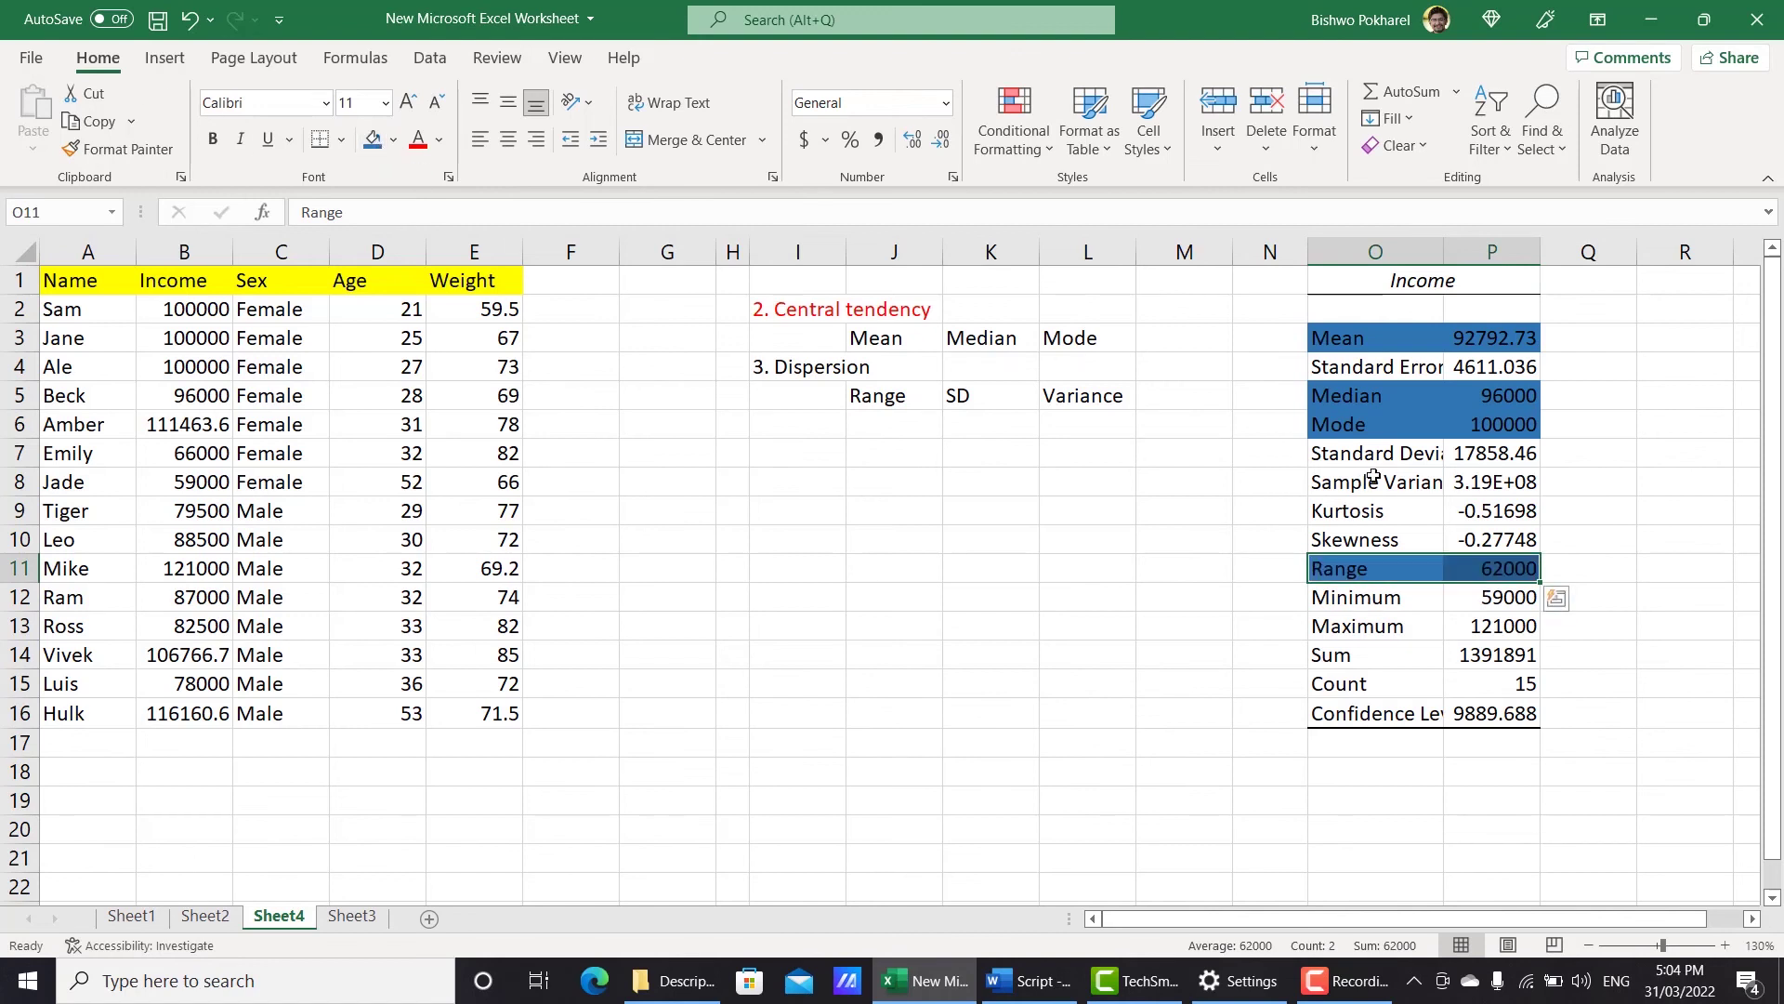
# Widen column O to show the full statistic names and fill the Standard Deviation and Sample Variance rows (O7:P8) with blue.
pyautogui.moveTo(1445, 251); pyautogui.dragTo(1510, 251)
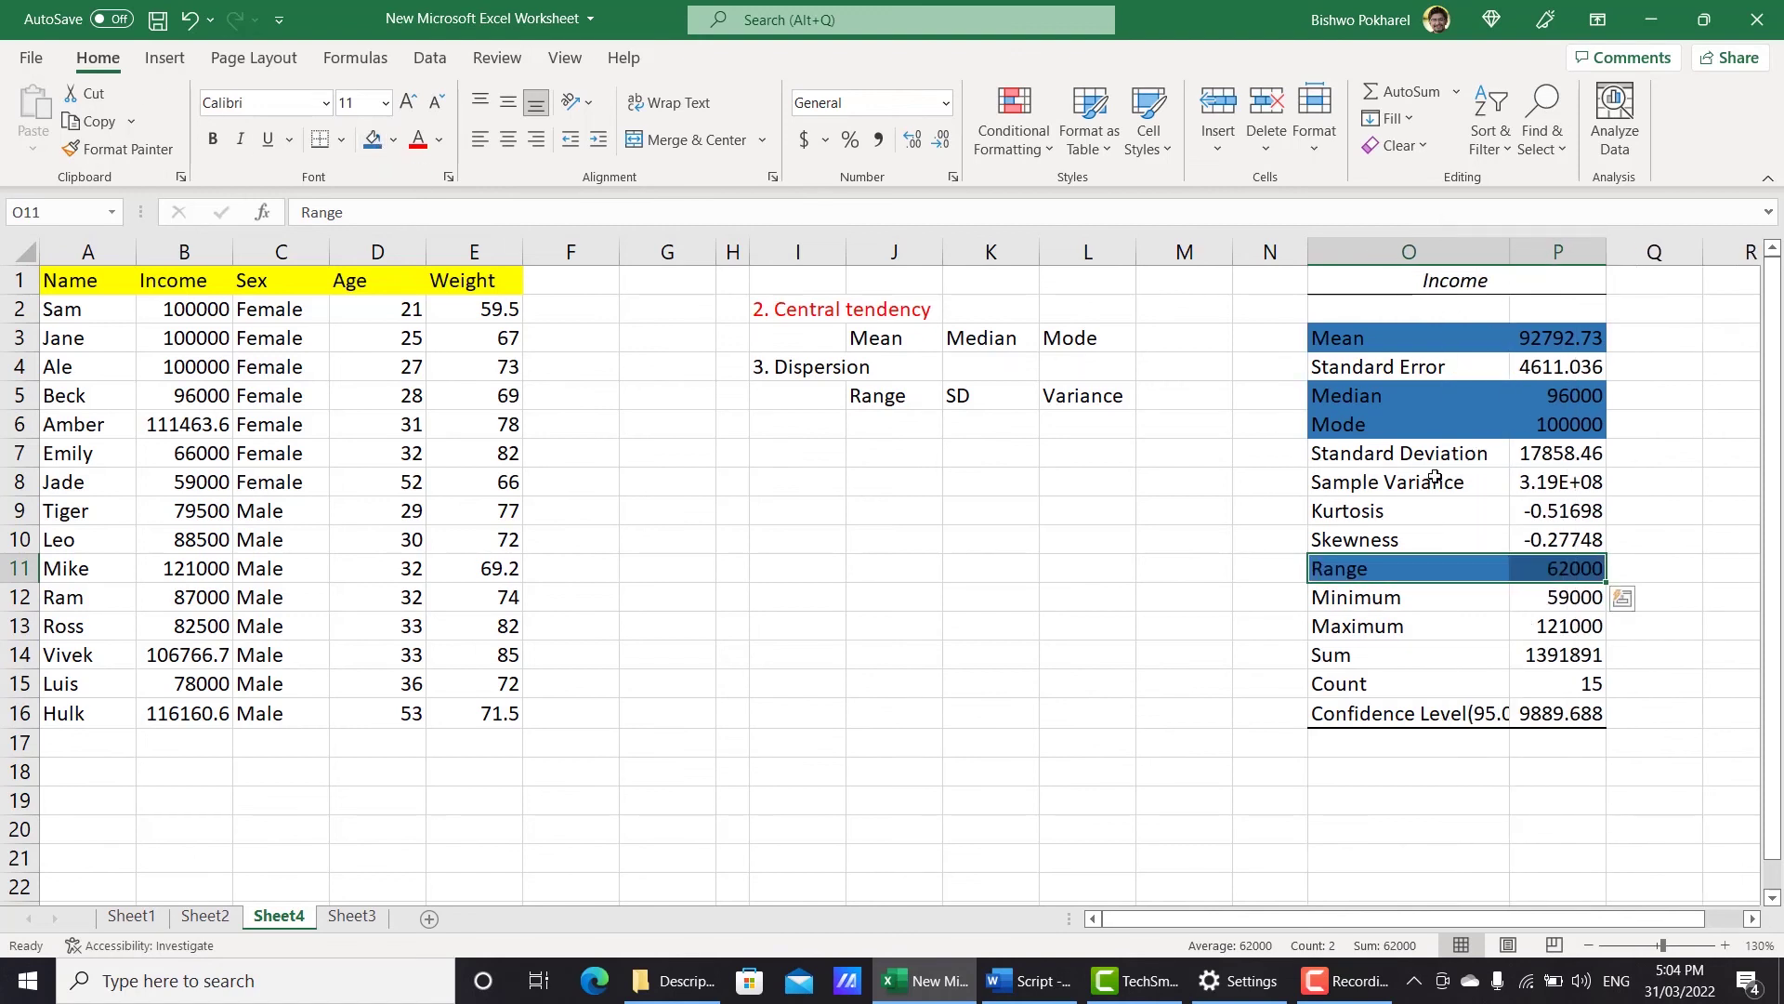
pyautogui.moveTo(1436, 455); pyautogui.dragTo(1571, 455)
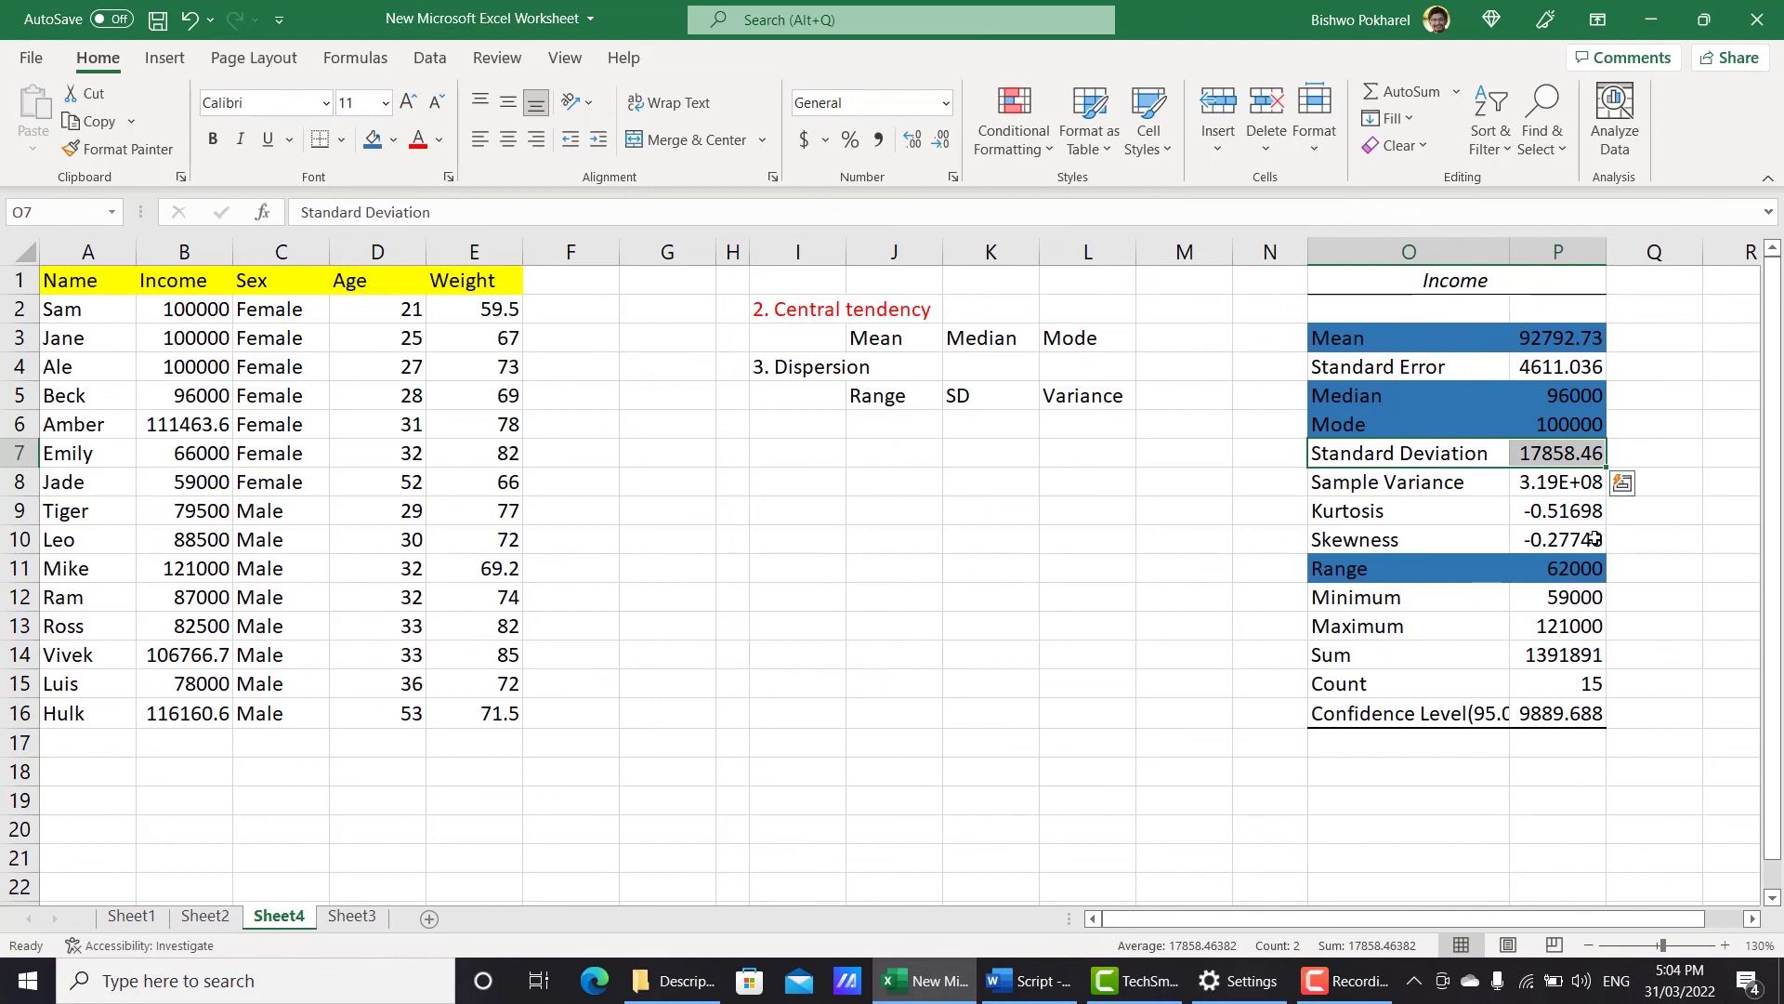
pyautogui.click(372, 139)
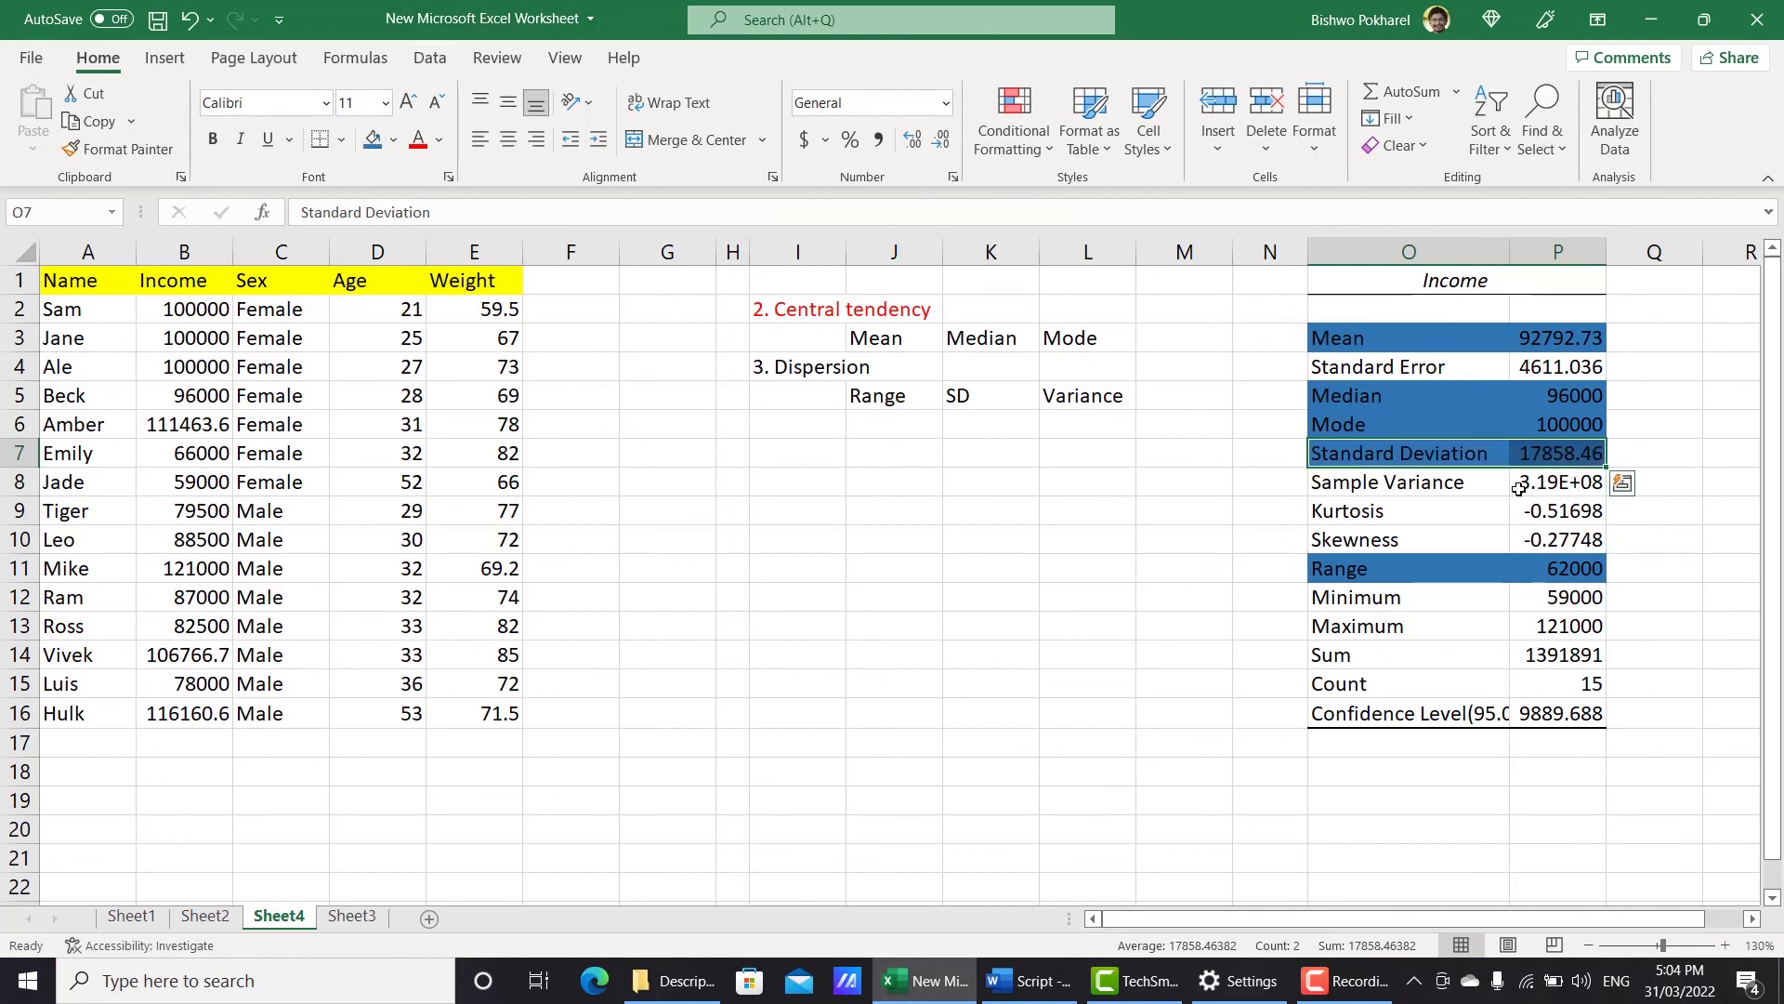
pyautogui.click(1586, 483)
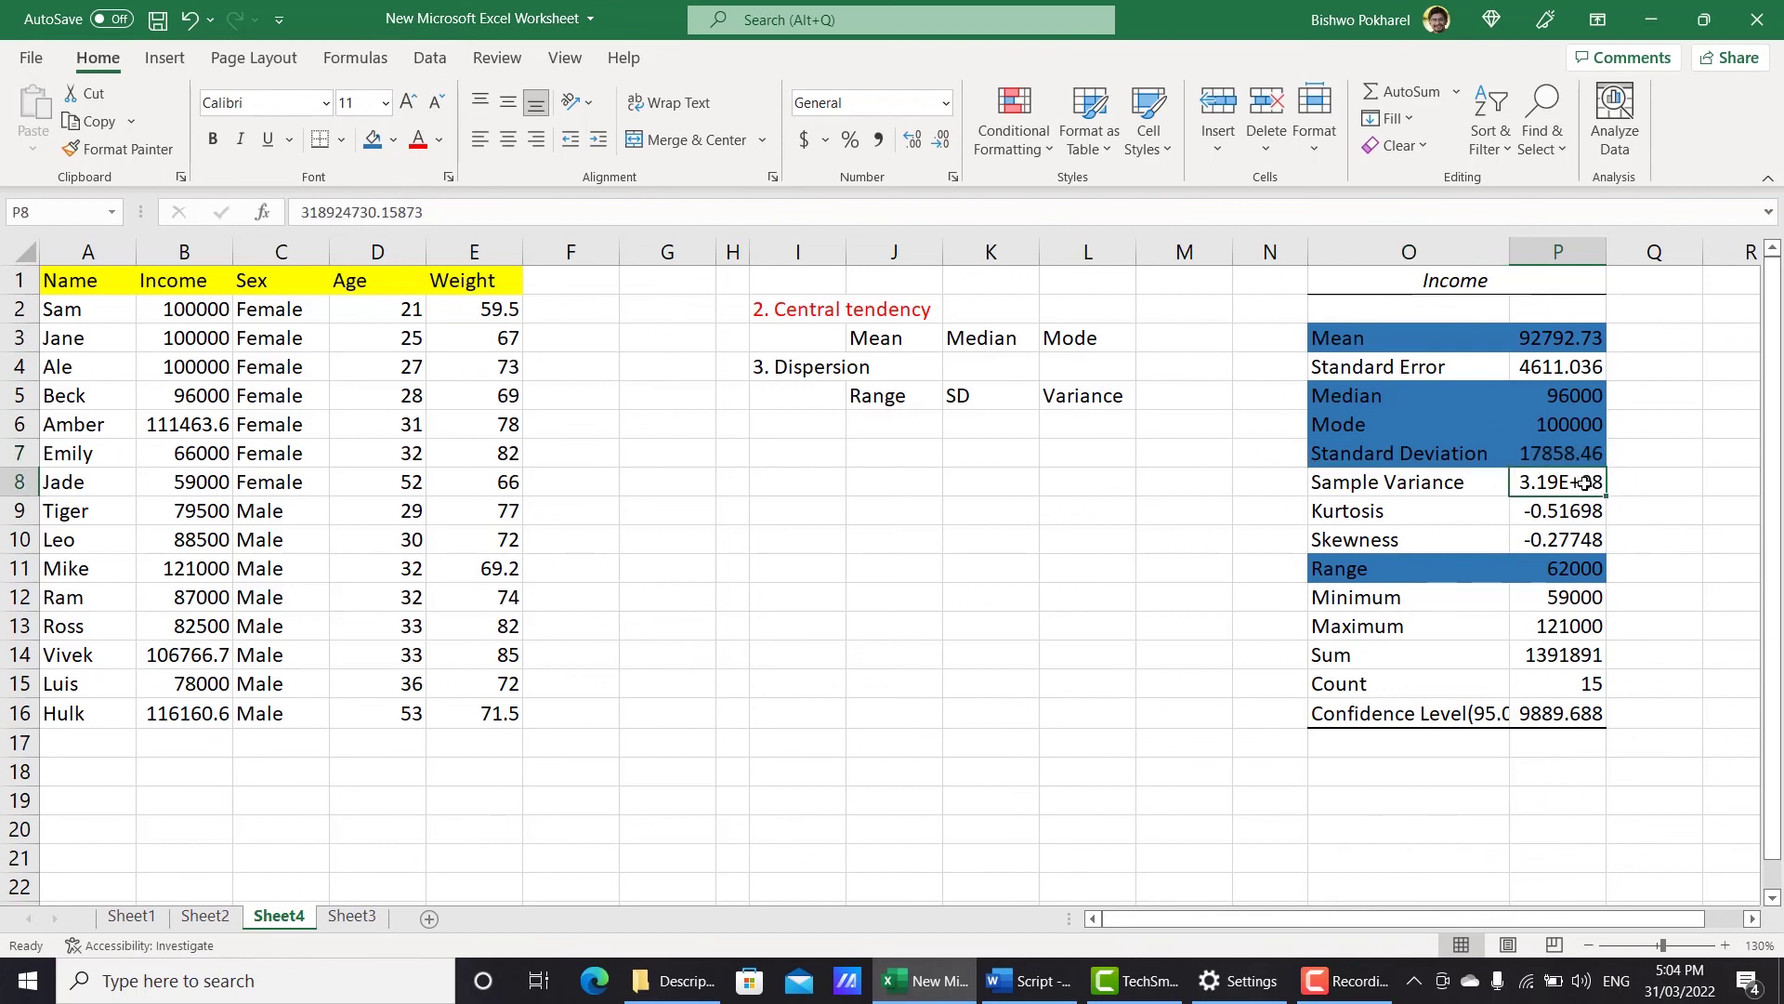
pyautogui.moveTo(1449, 483); pyautogui.dragTo(1542, 488)
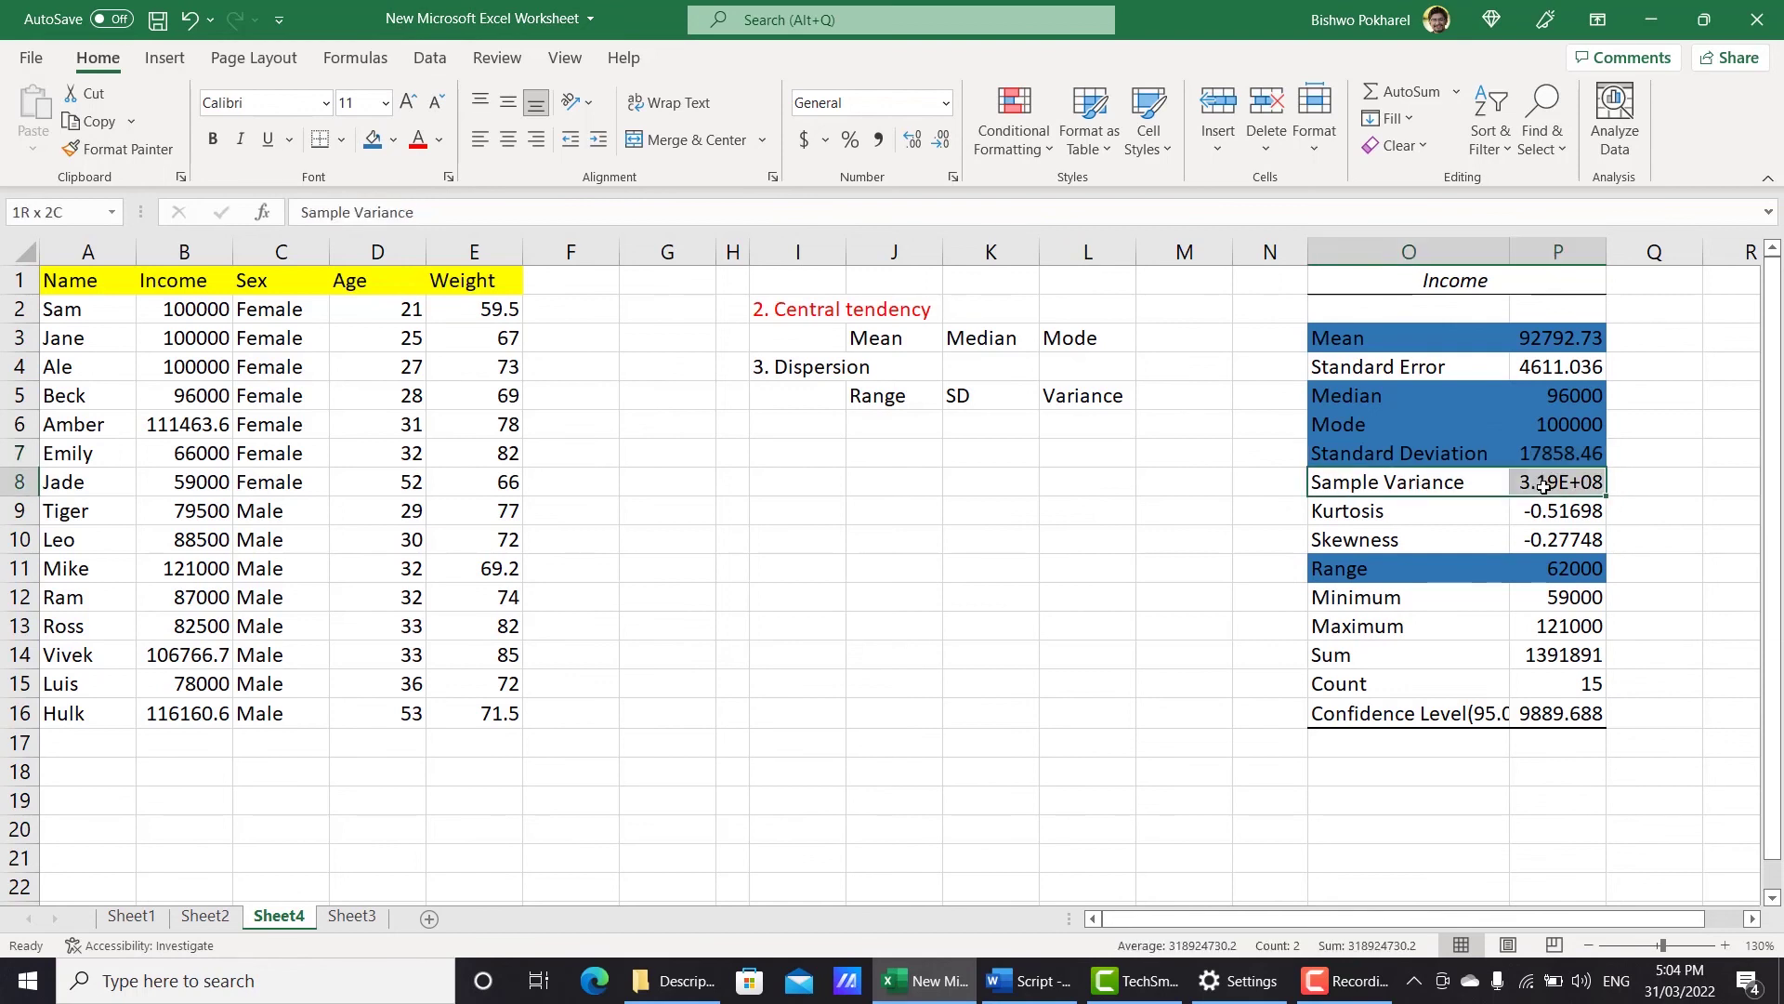
pyautogui.click(373, 139)
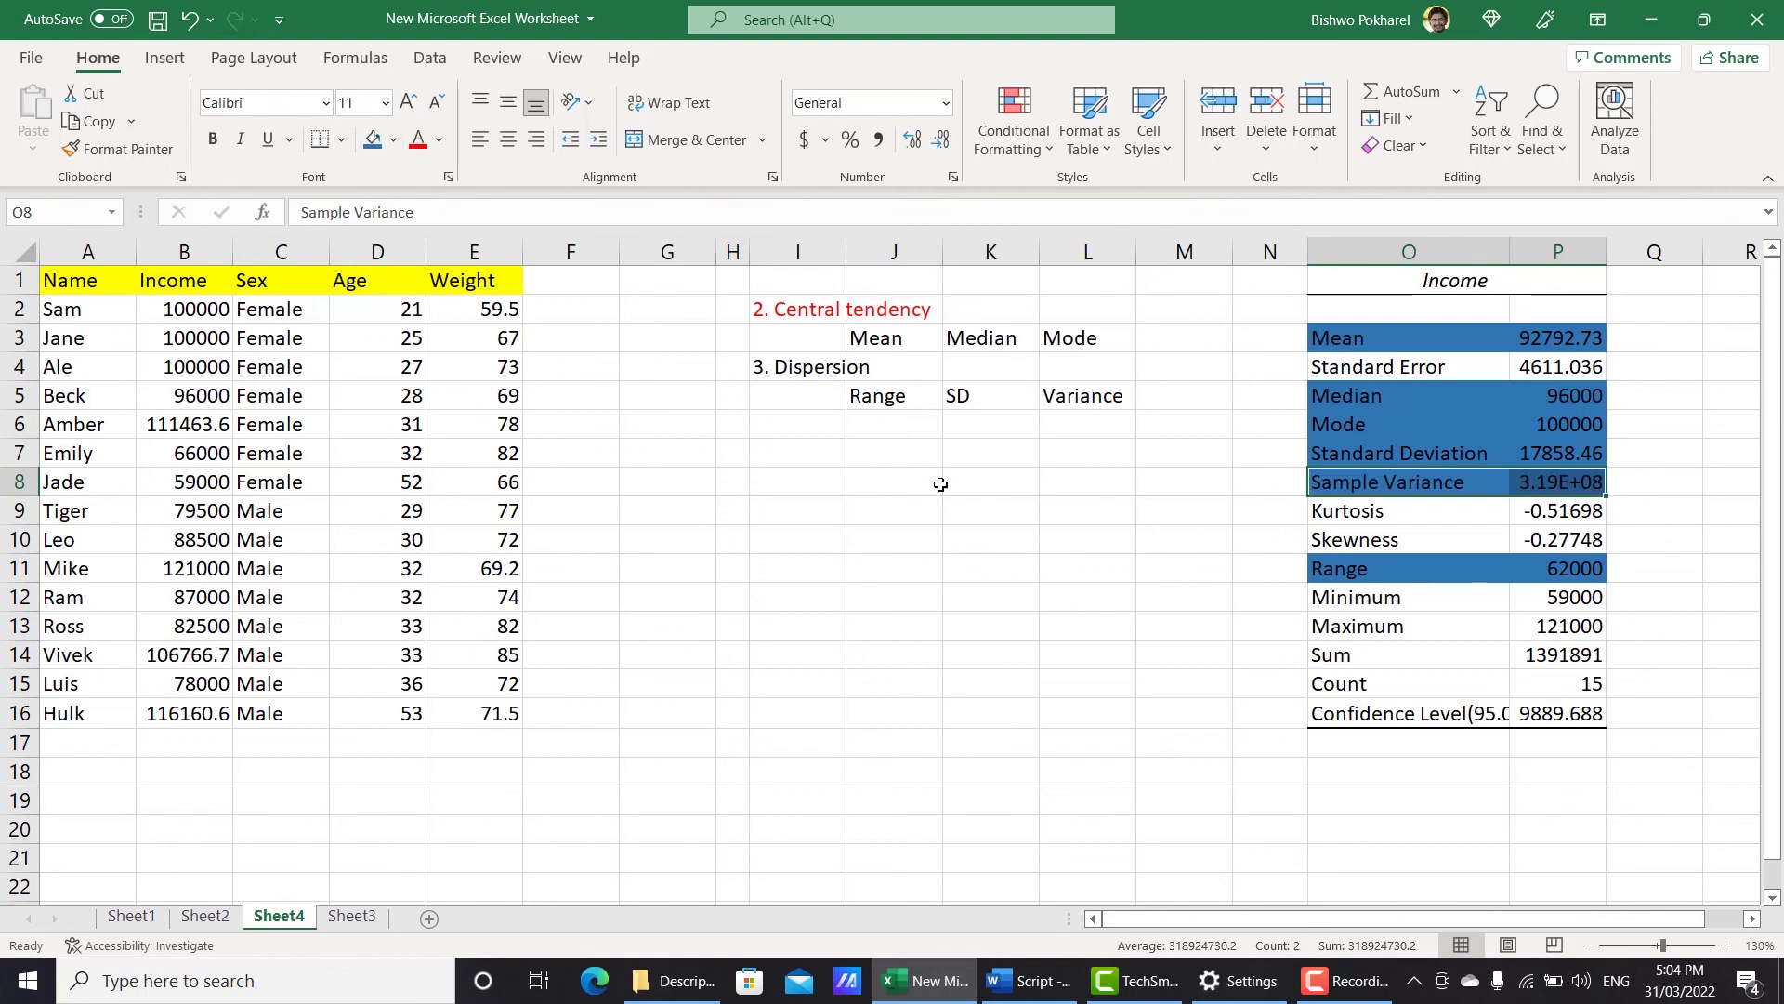
# Set the font color of the "3. Dispersion" heading in I4 to red.
pyautogui.click(887, 397)
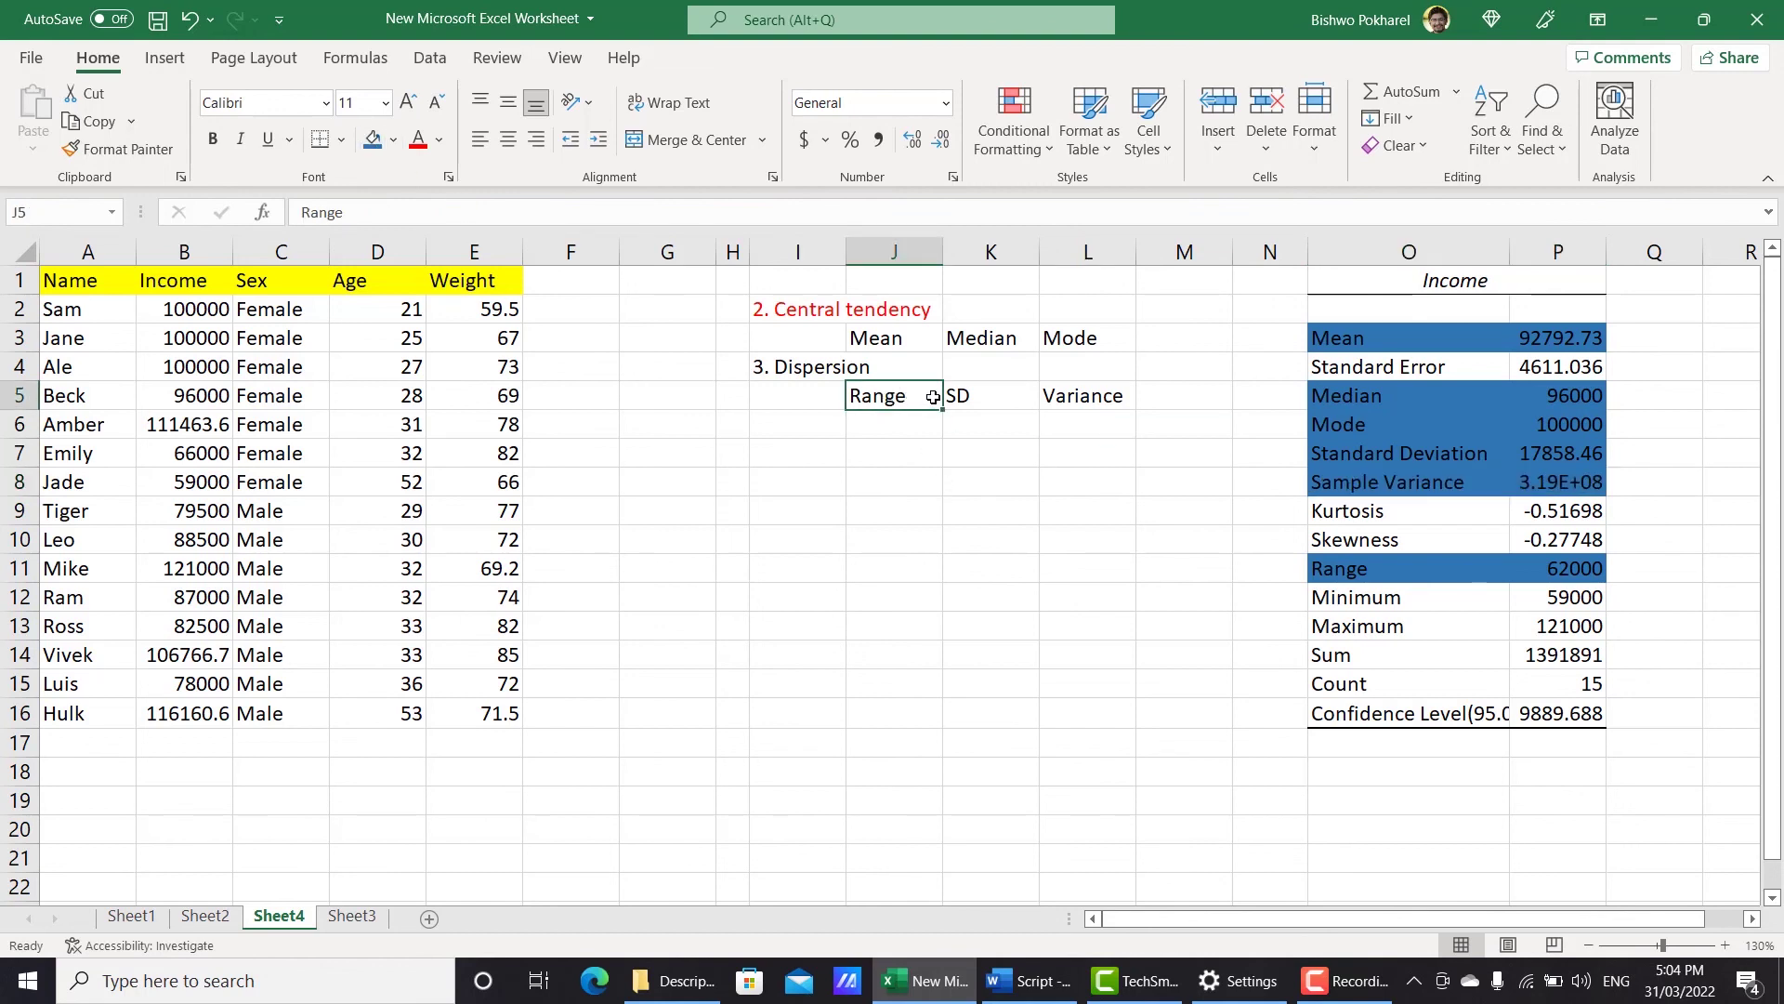
pyautogui.click(781, 367)
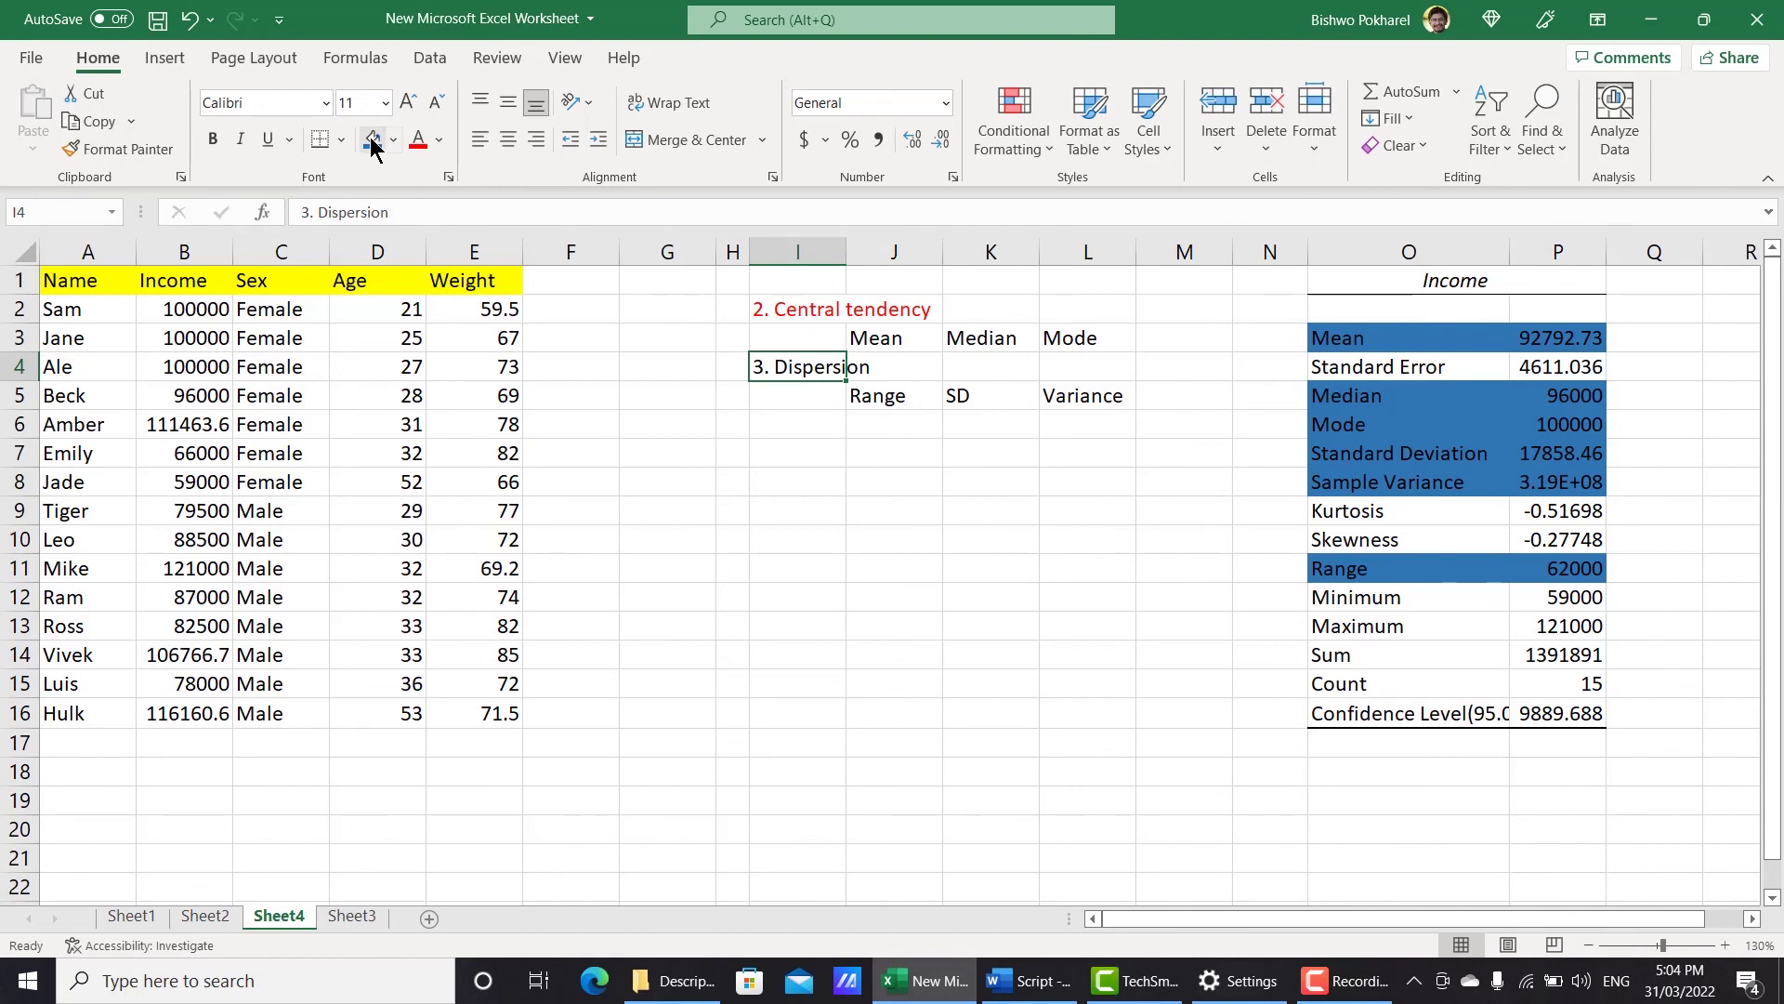
pyautogui.click(418, 140)
# Review the "1. Distribution" section in J2:K3 on Sheet2 and return to Sheet4.
pyautogui.click(230, 920)
pyautogui.moveTo(868, 310); pyautogui.dragTo(975, 336)
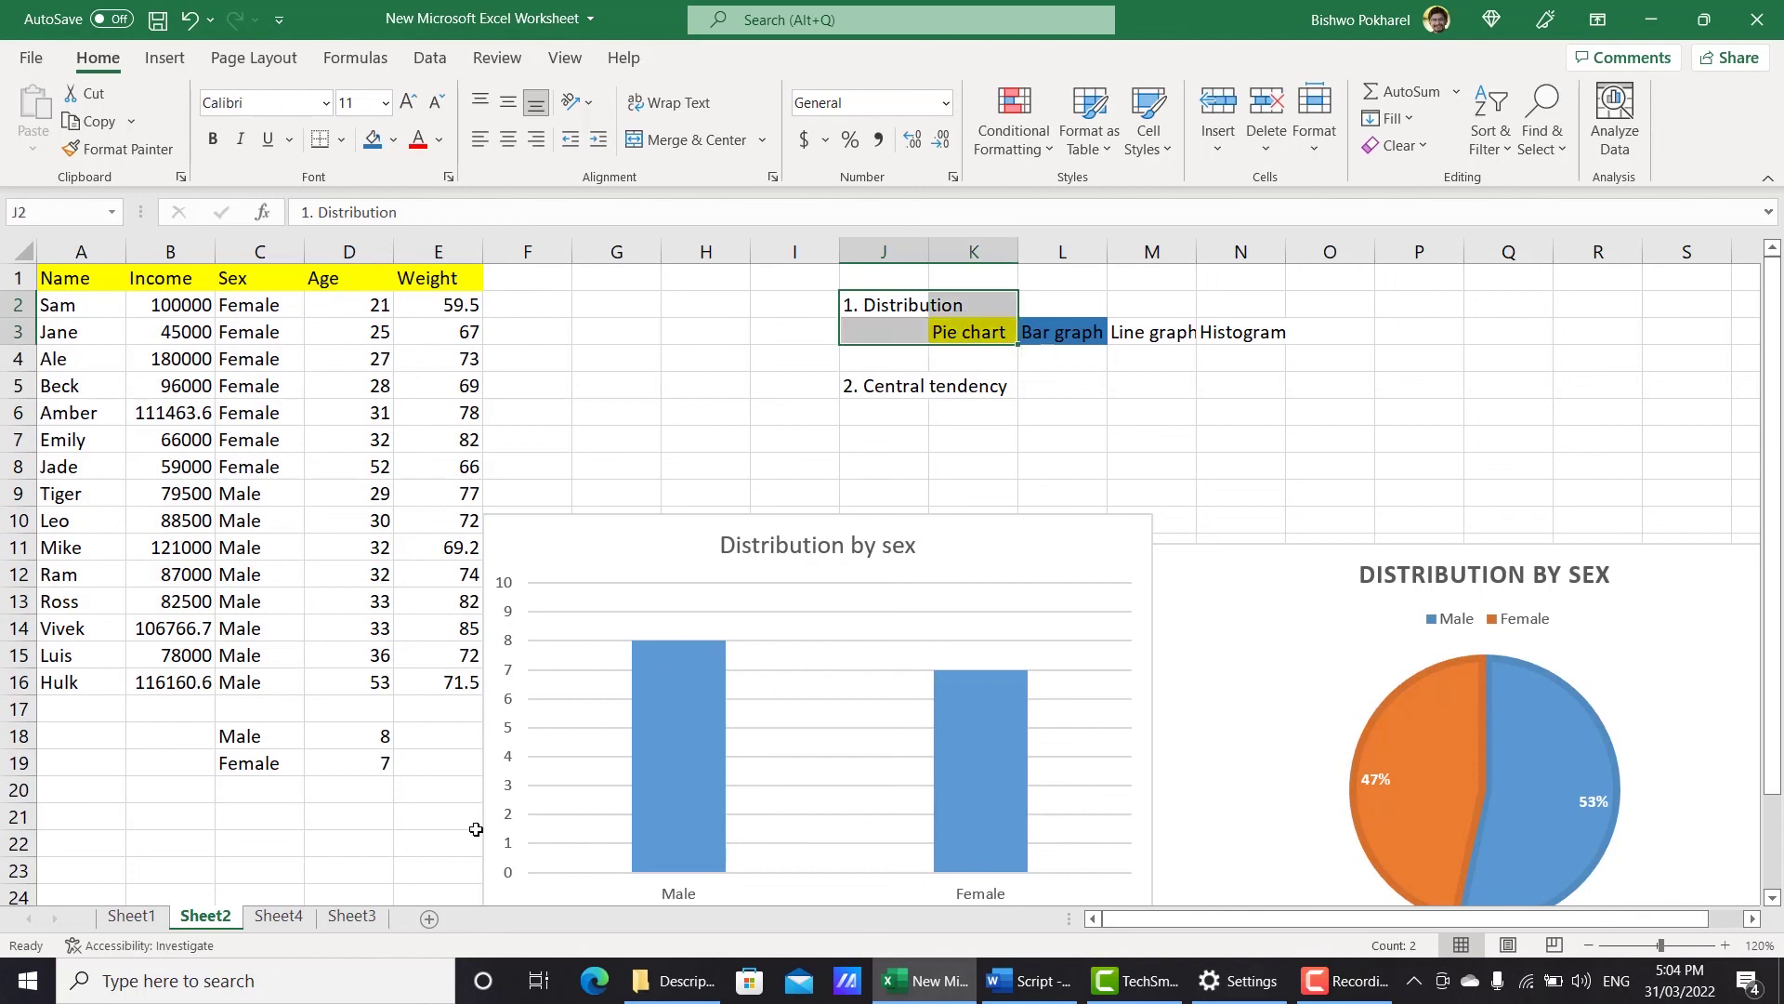
pyautogui.click(279, 916)
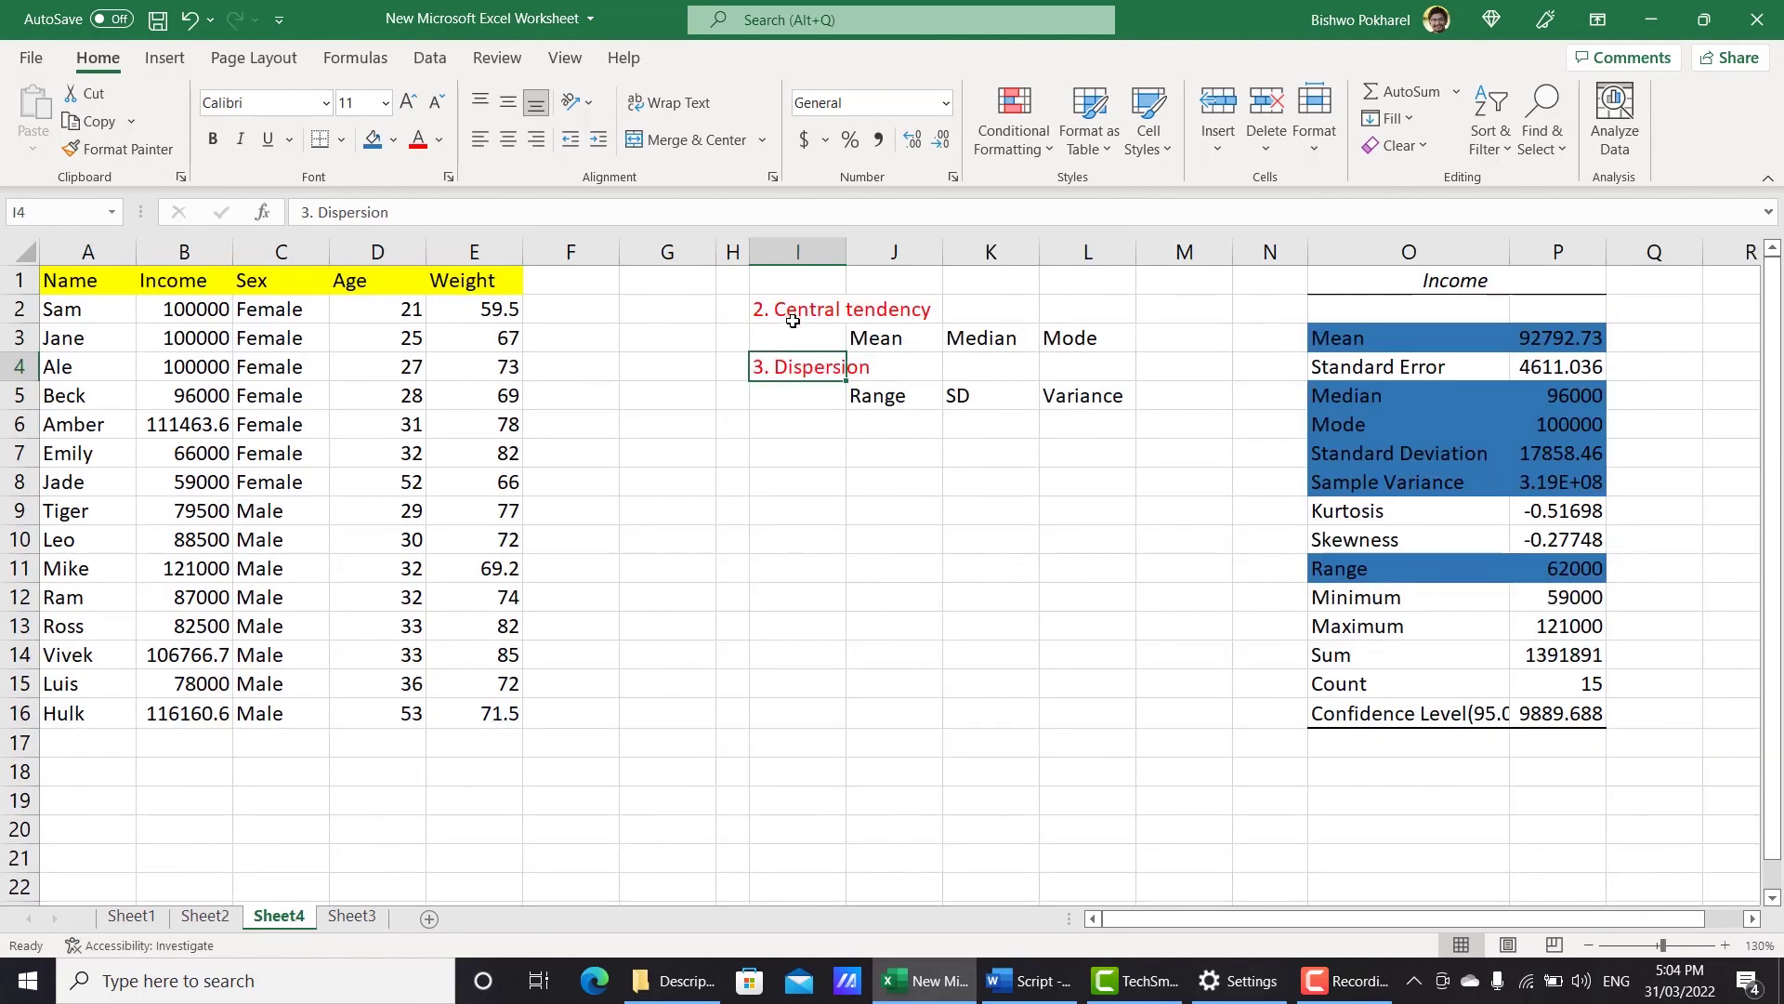